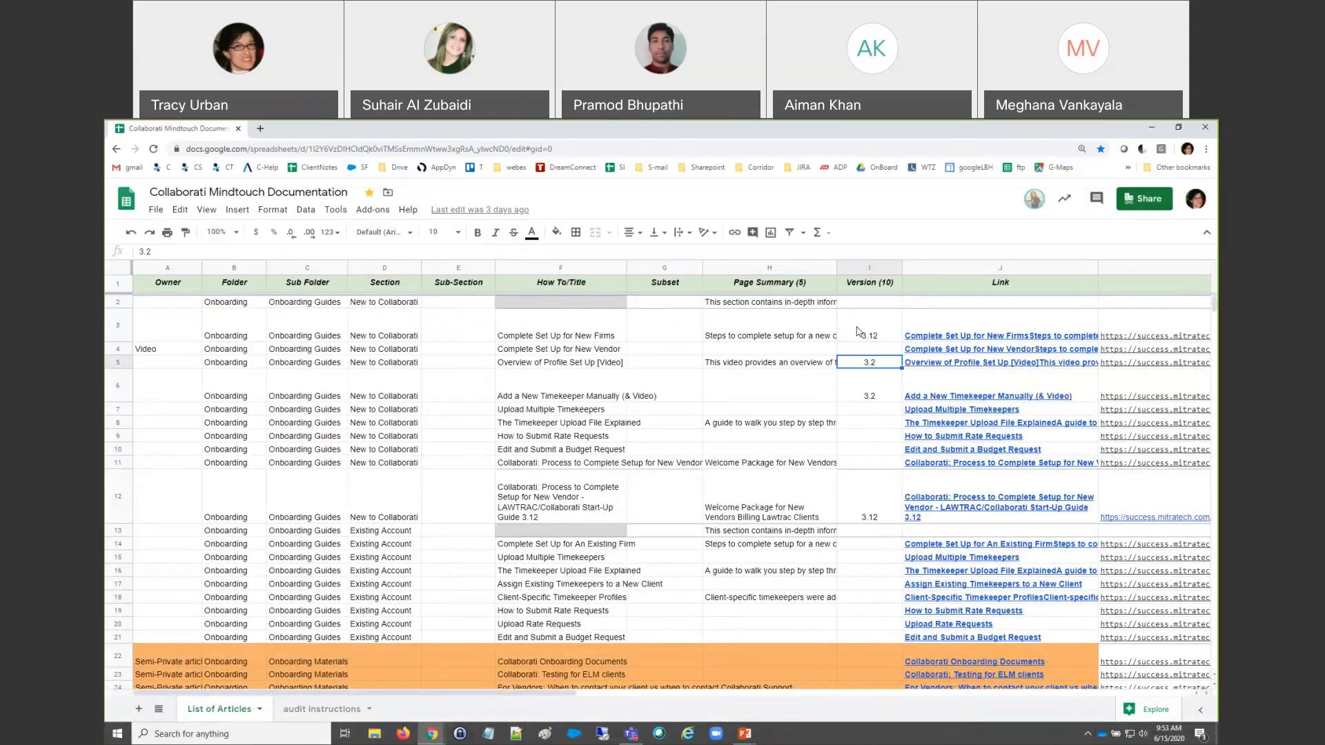
Go through the article entries in the Version column down to row 12
key("Down")
key("Down")
key("Down")
key("Down")
key("Down")
key("Down")
key("Down")
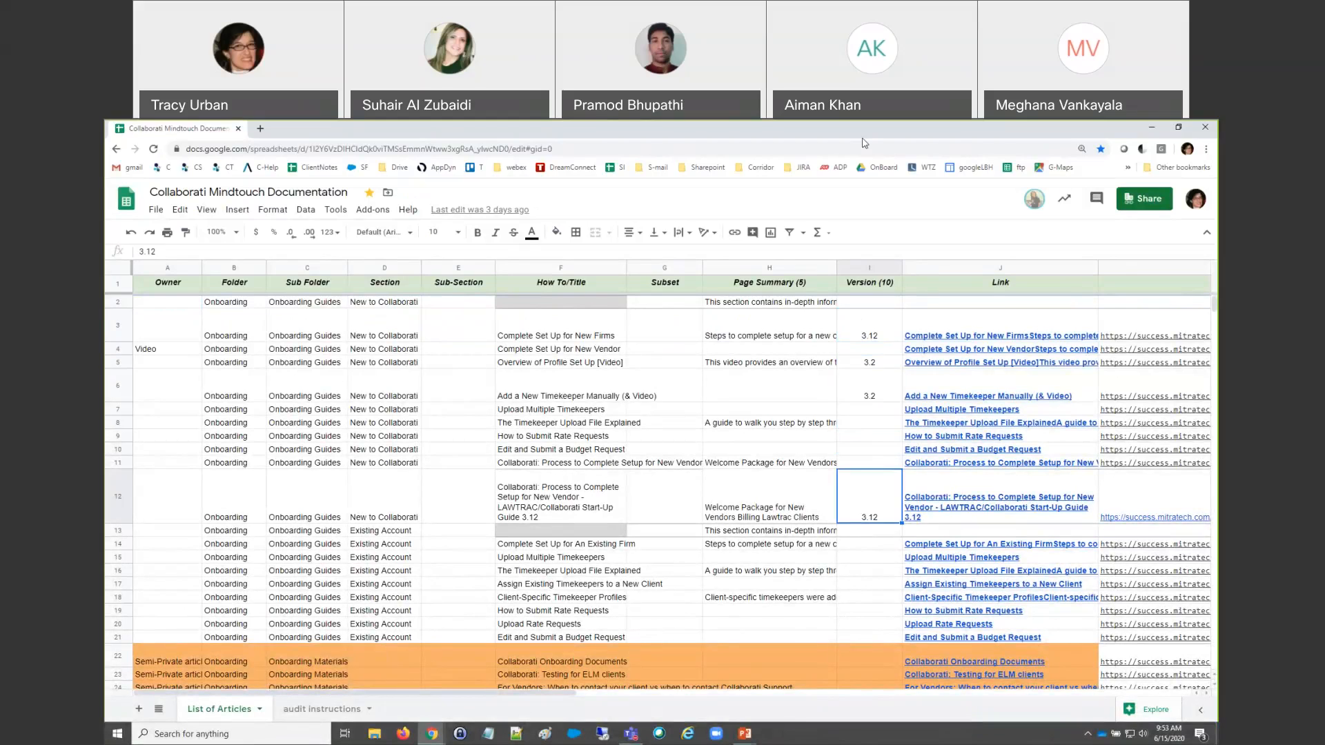
Switch to the PowerPoint slide show and advance past the video link slide to the Miscellaneous slide on auditing articles
key("alt+Tab")
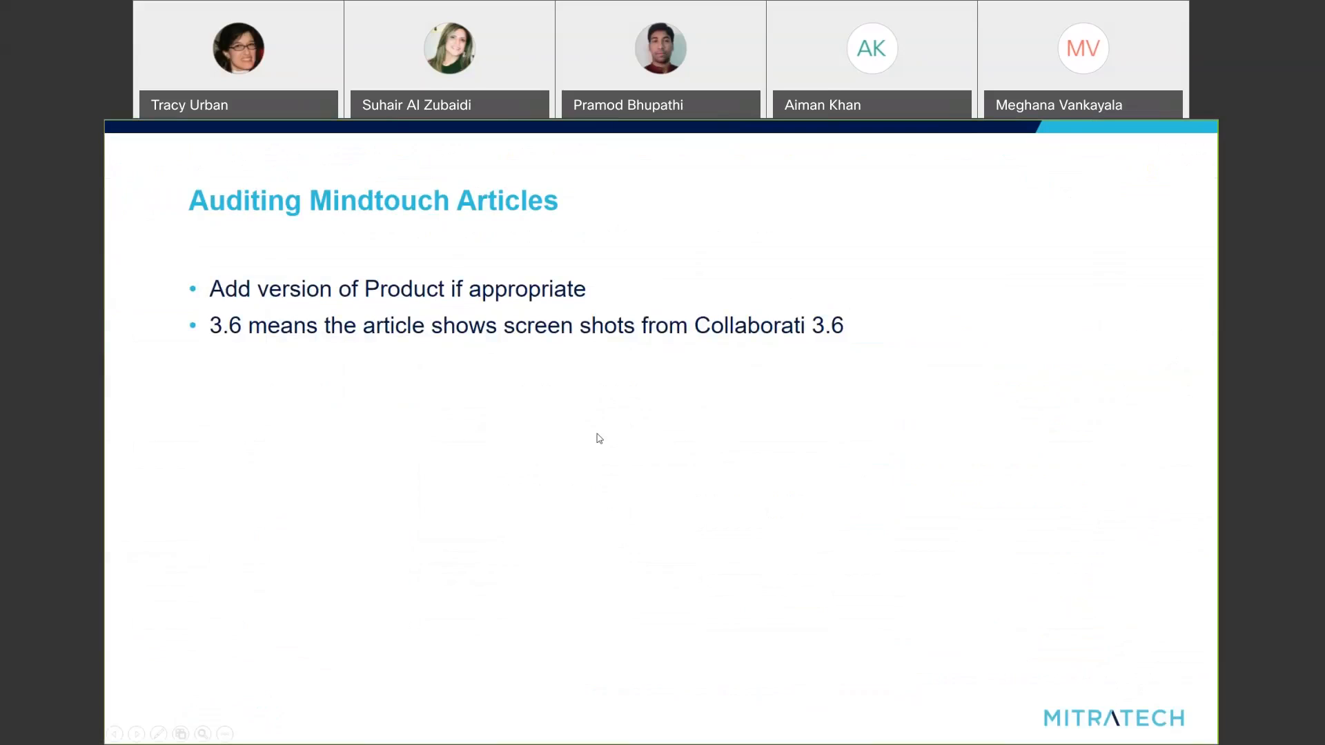
key("Right")
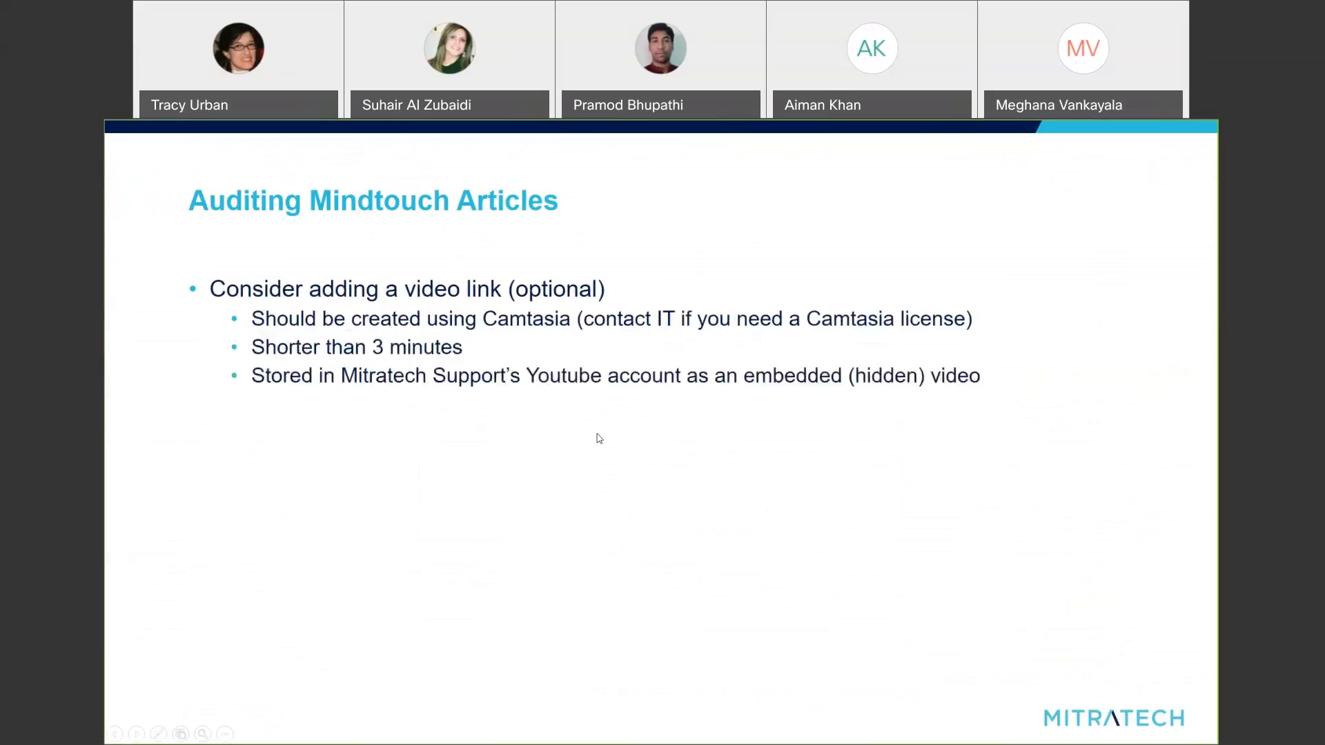
key("Right")
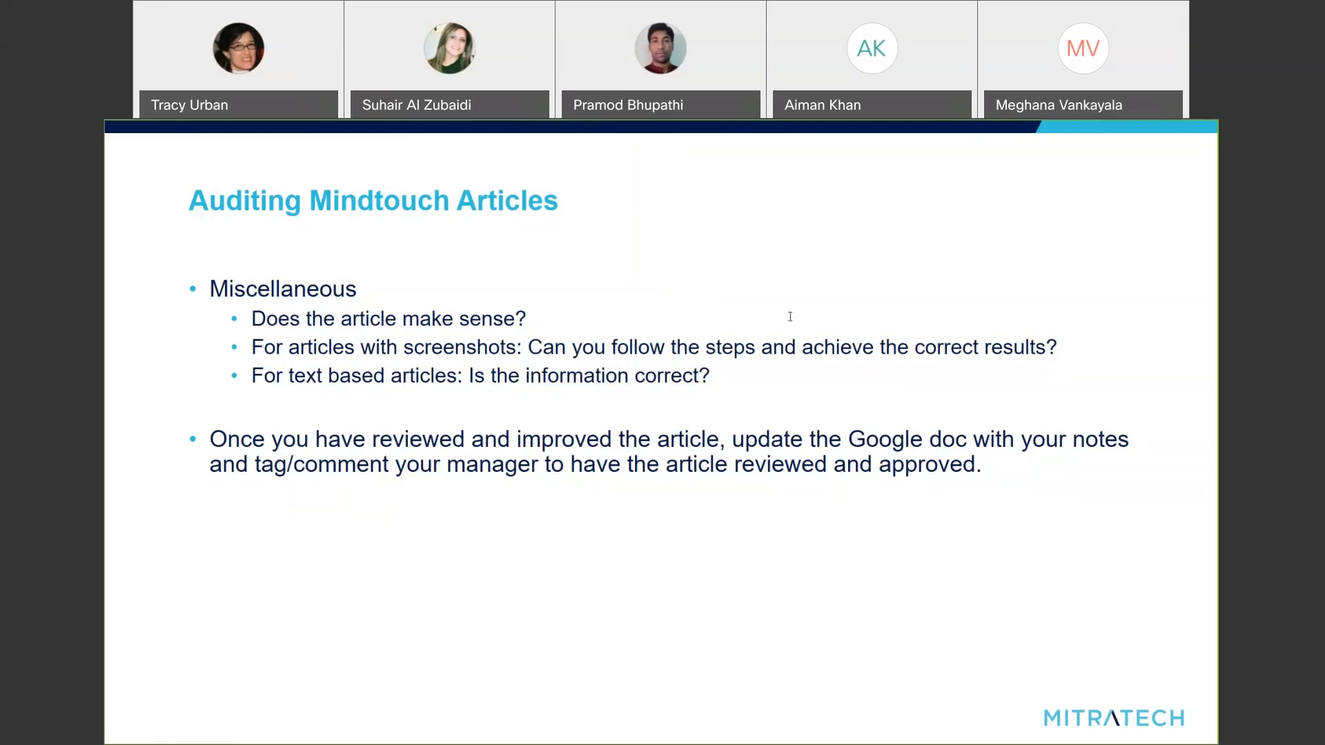
Return to the Google Sheets article list and examine the column headings from Tags through Published Date and Audit Date to Reading Score
key("alt+Tab")
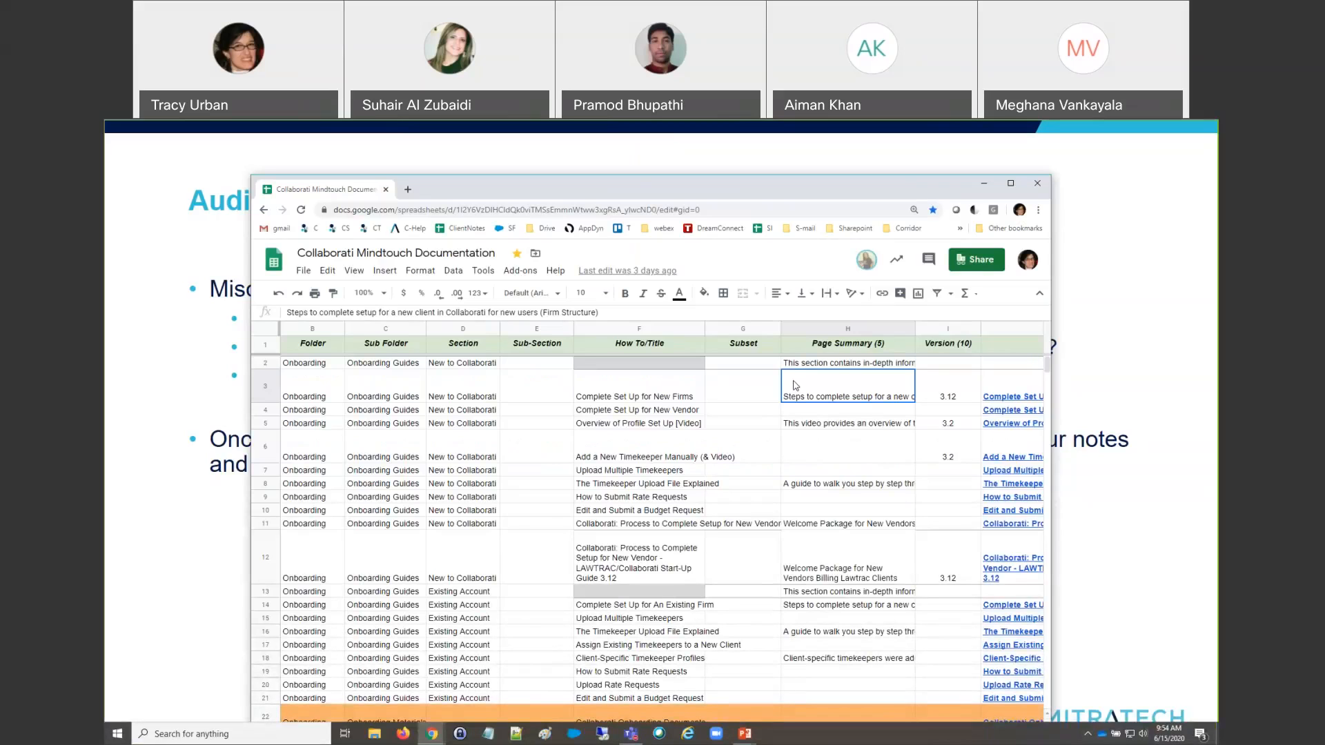
key("Right")
key("Right")
key("Right")
key("Right")
key("Right")
key("Right")
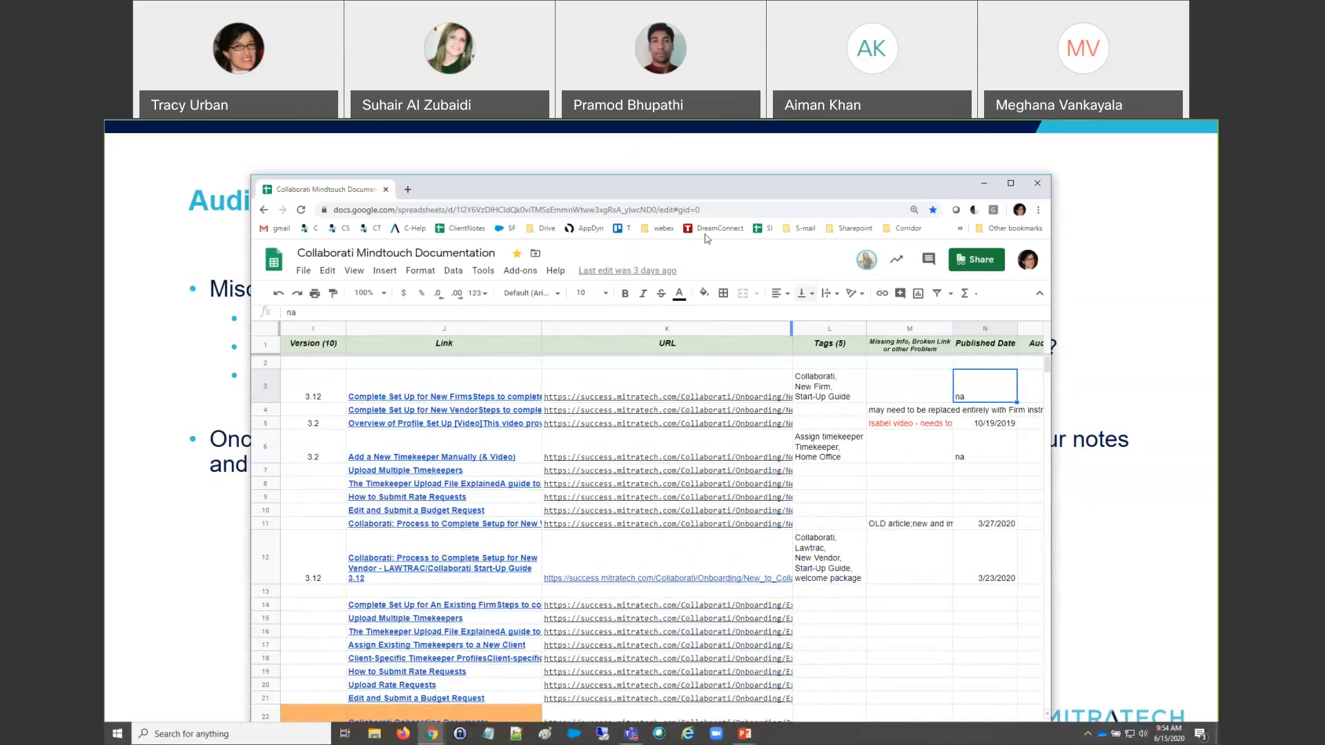
left_click(831, 349)
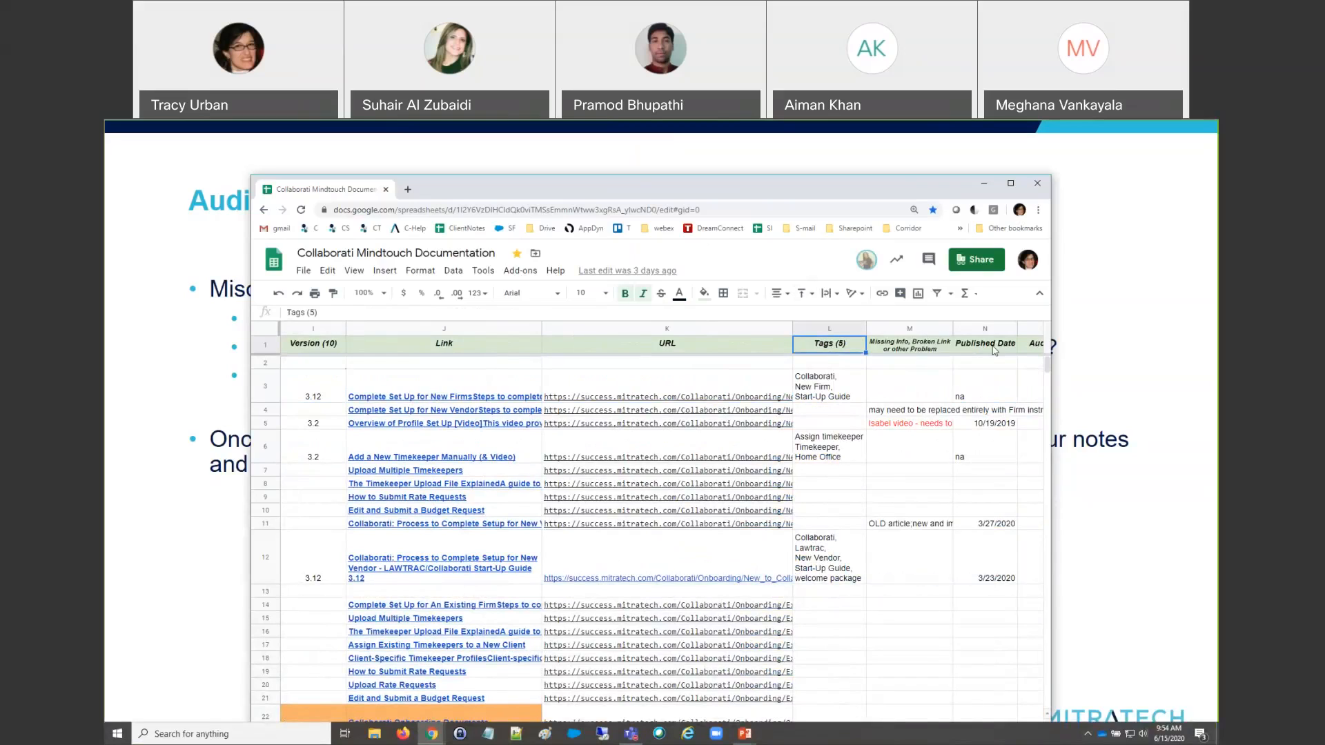
left_click(914, 349)
key("Right")
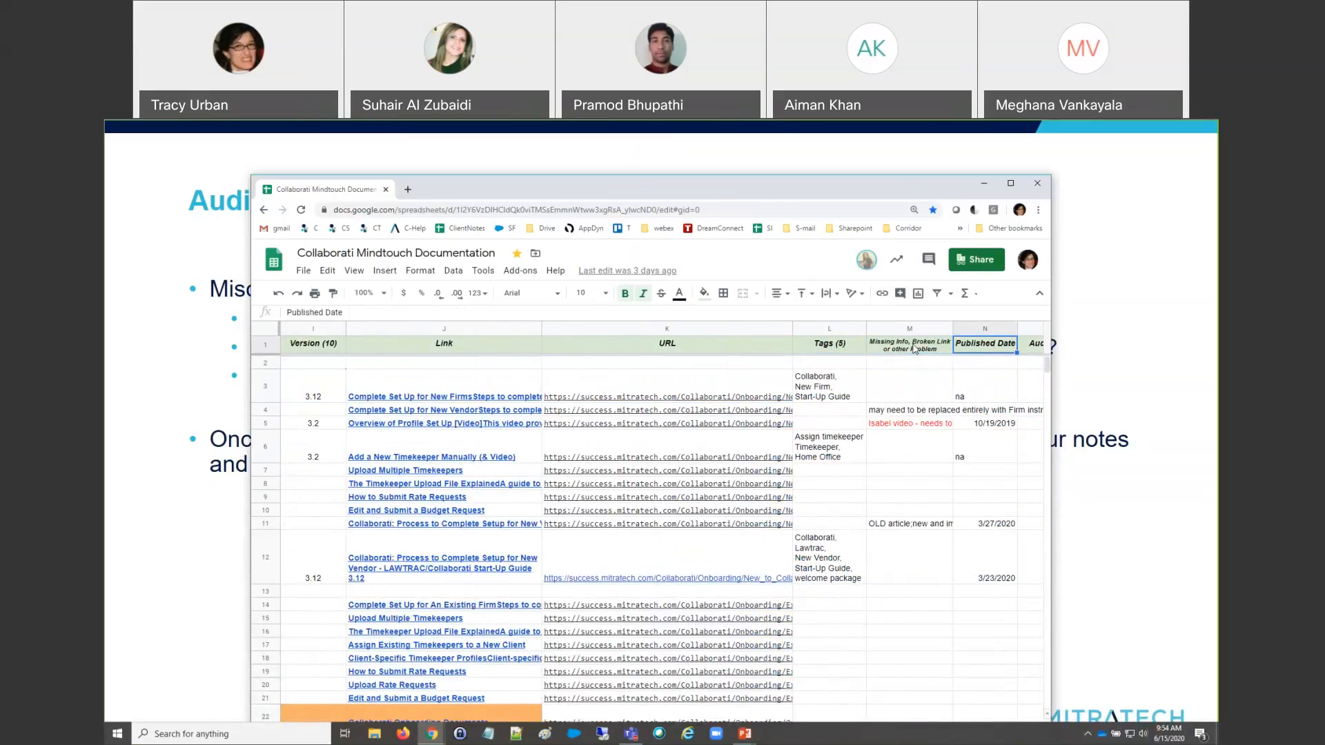
key("Right")
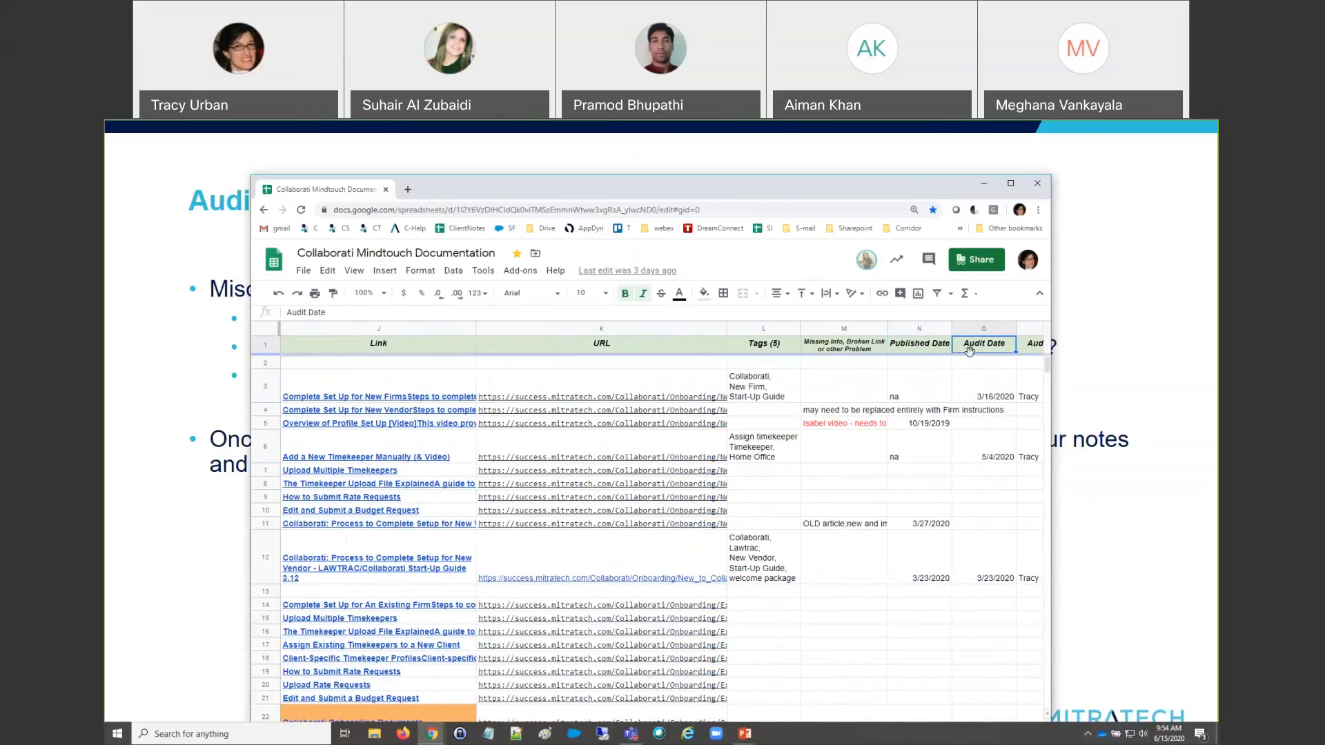
key("Right")
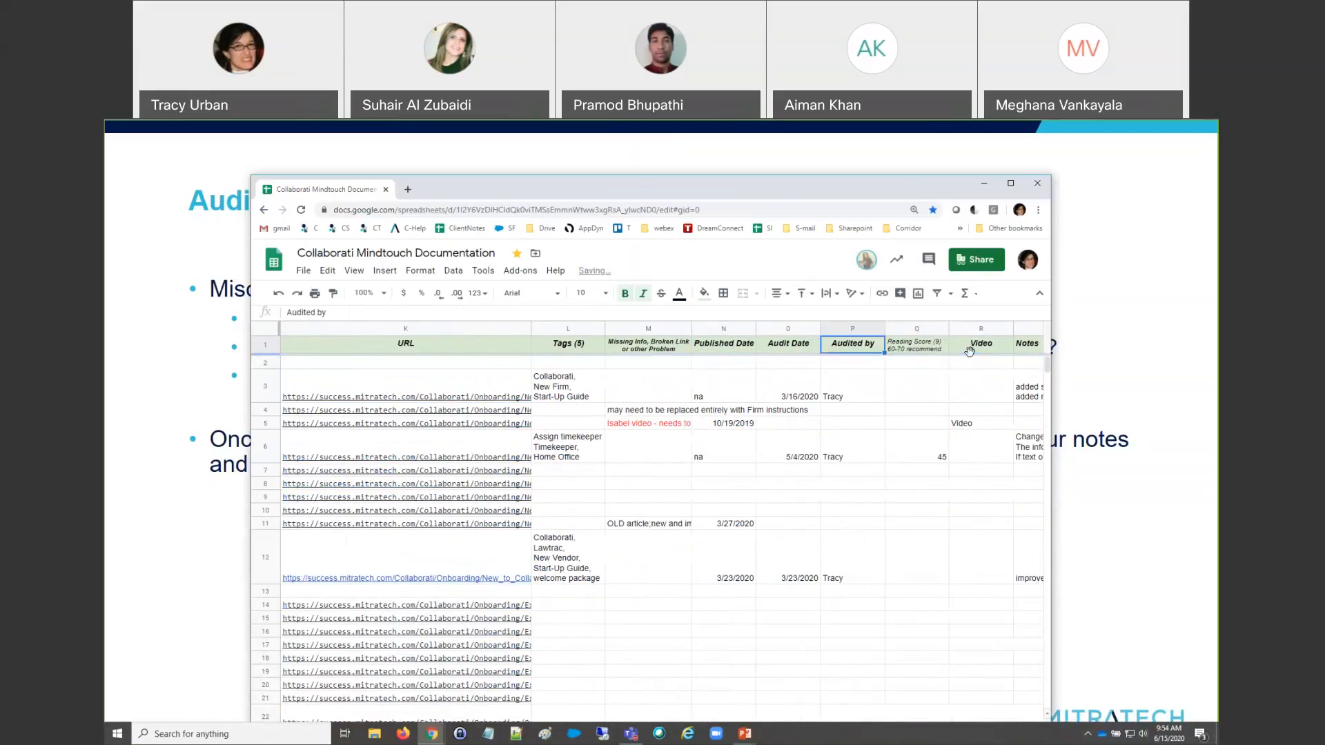
left_click(932, 351)
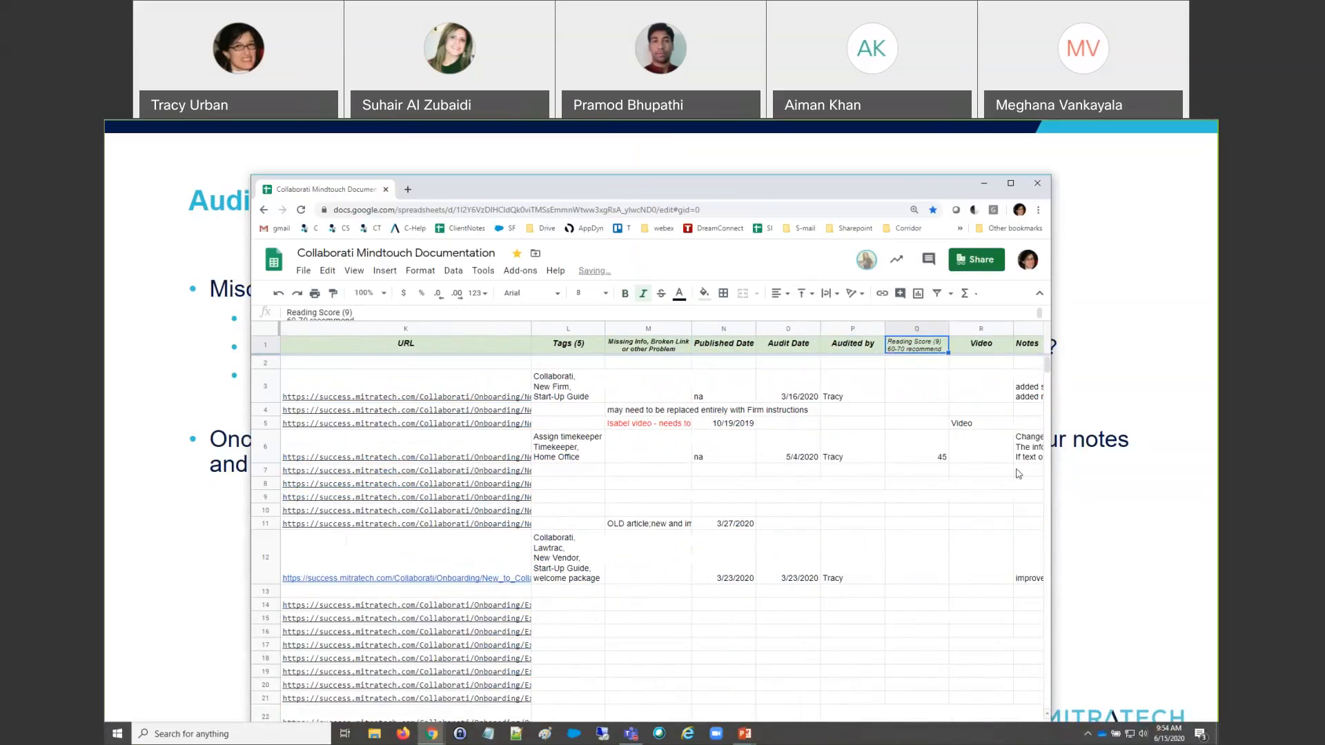
Review the columns from Tags through to Notes, including the note on the row 12 article
key("Left")
key("Left")
key("Left")
key("Left")
key("Left")
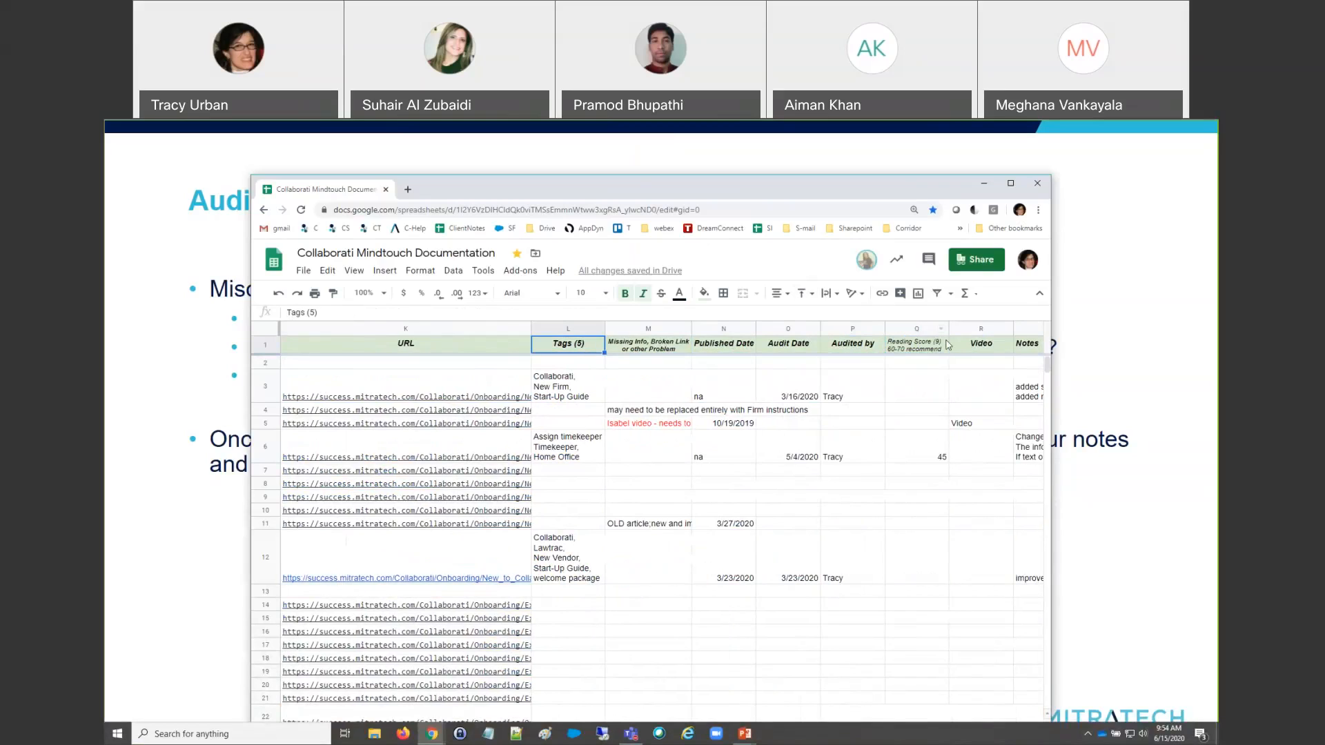
left_click(940, 350)
key("Right")
key("Right")
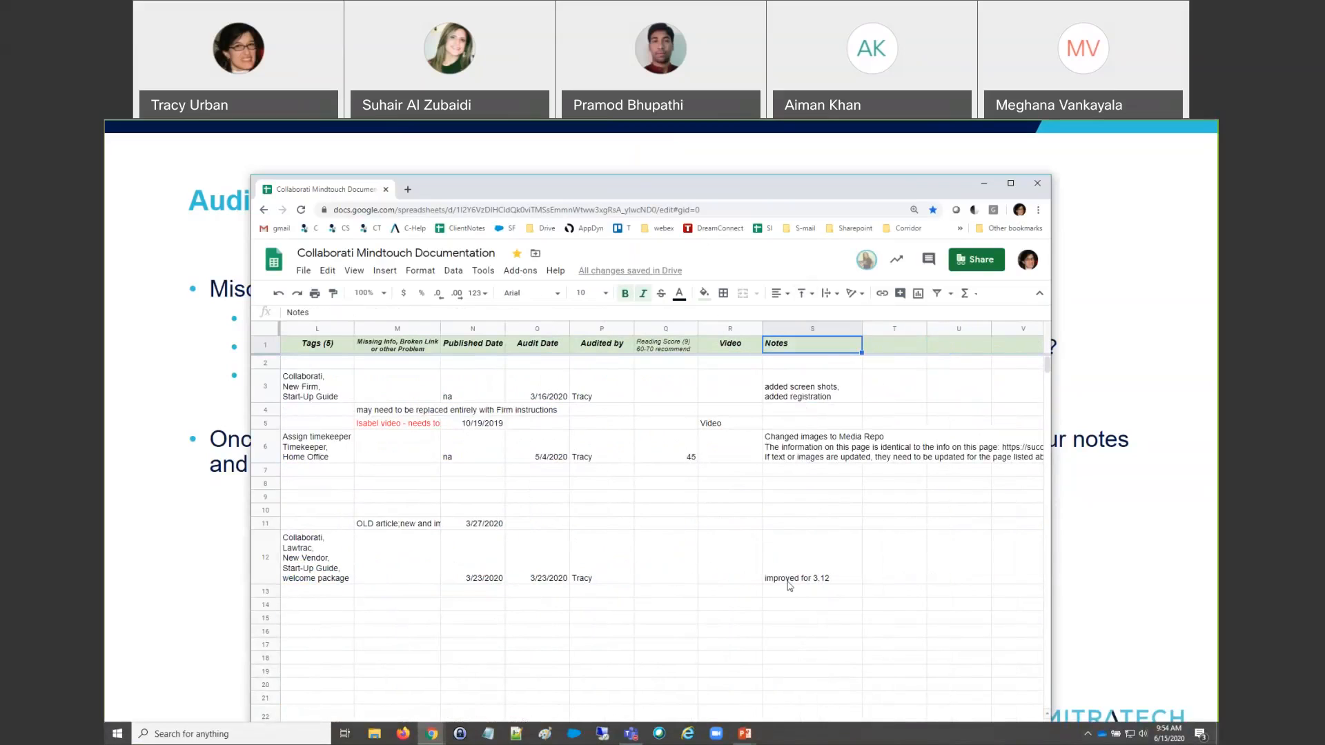
left_click(804, 568)
left_click(795, 345)
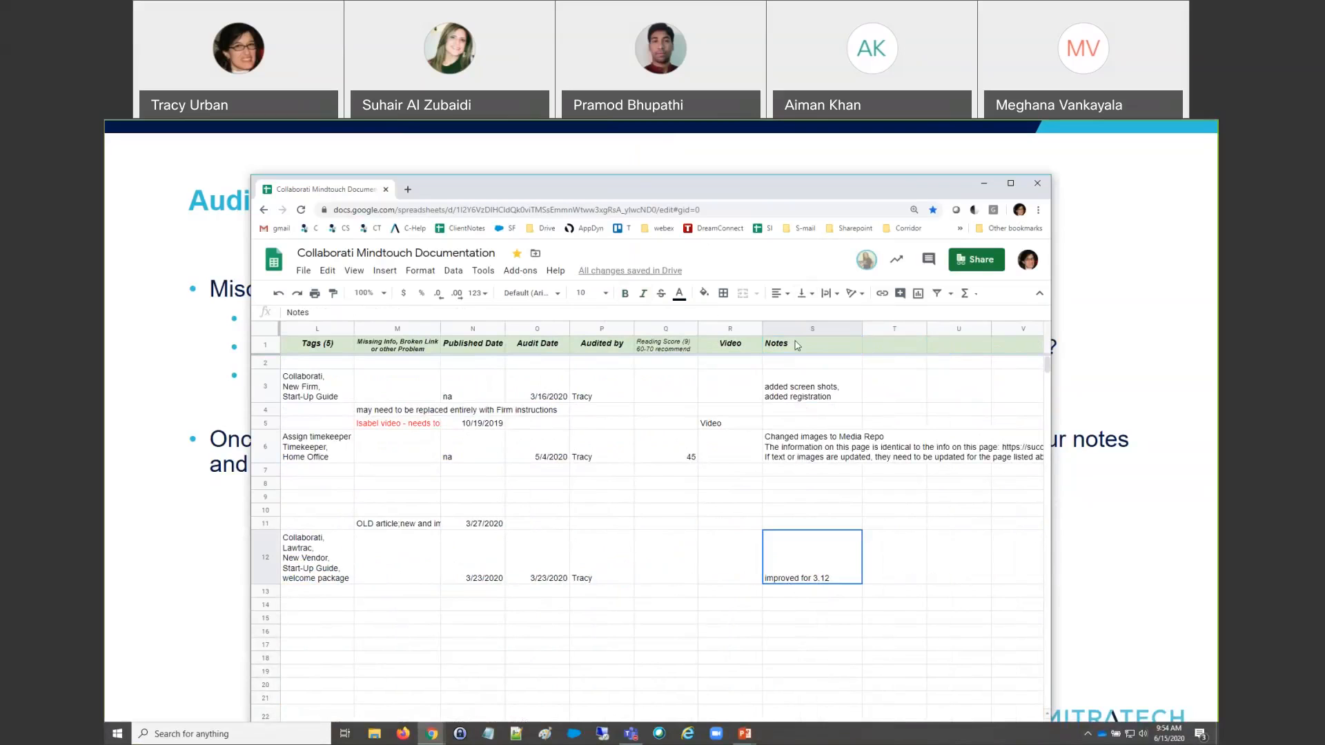
Review the column headings back from Notes through Page Summary to How To/Title
key("Left")
key("Left")
key("Left")
key("Left")
key("Left")
key("Left")
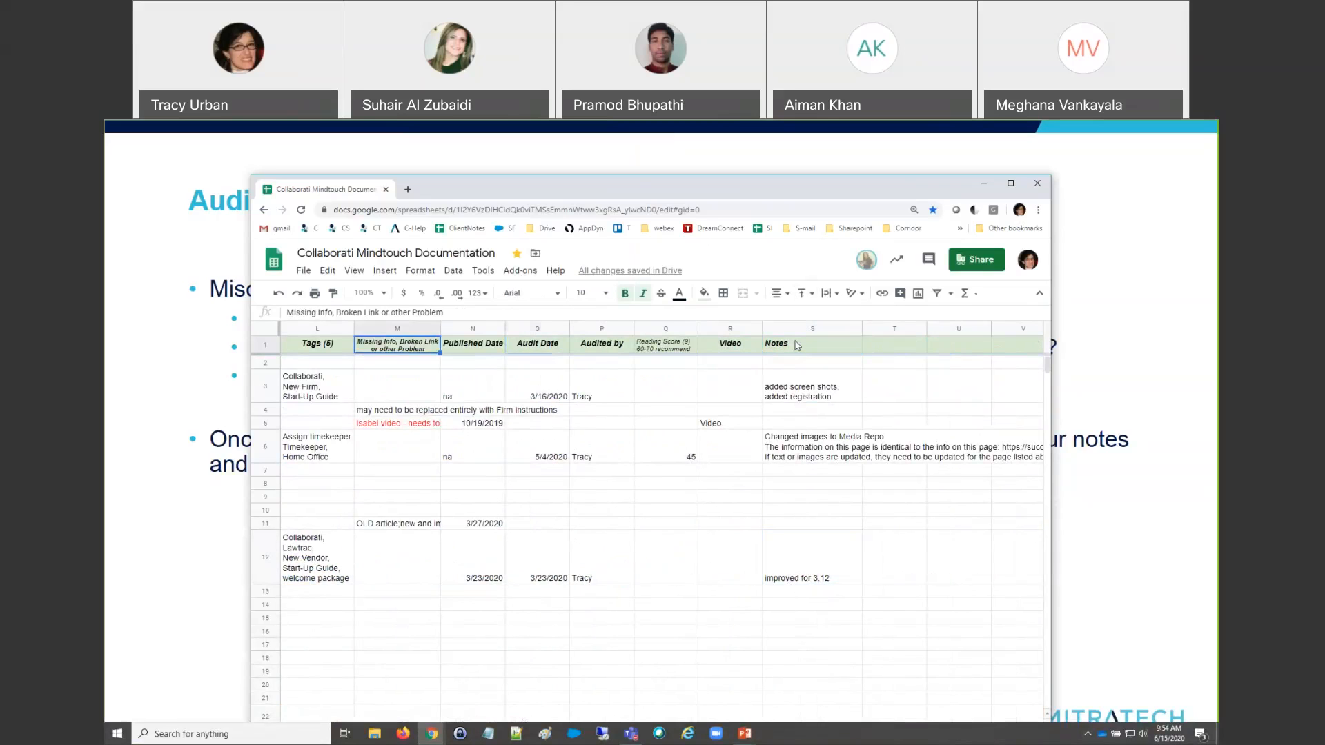
key("Left")
key("Left")
key("Left")
key("Left")
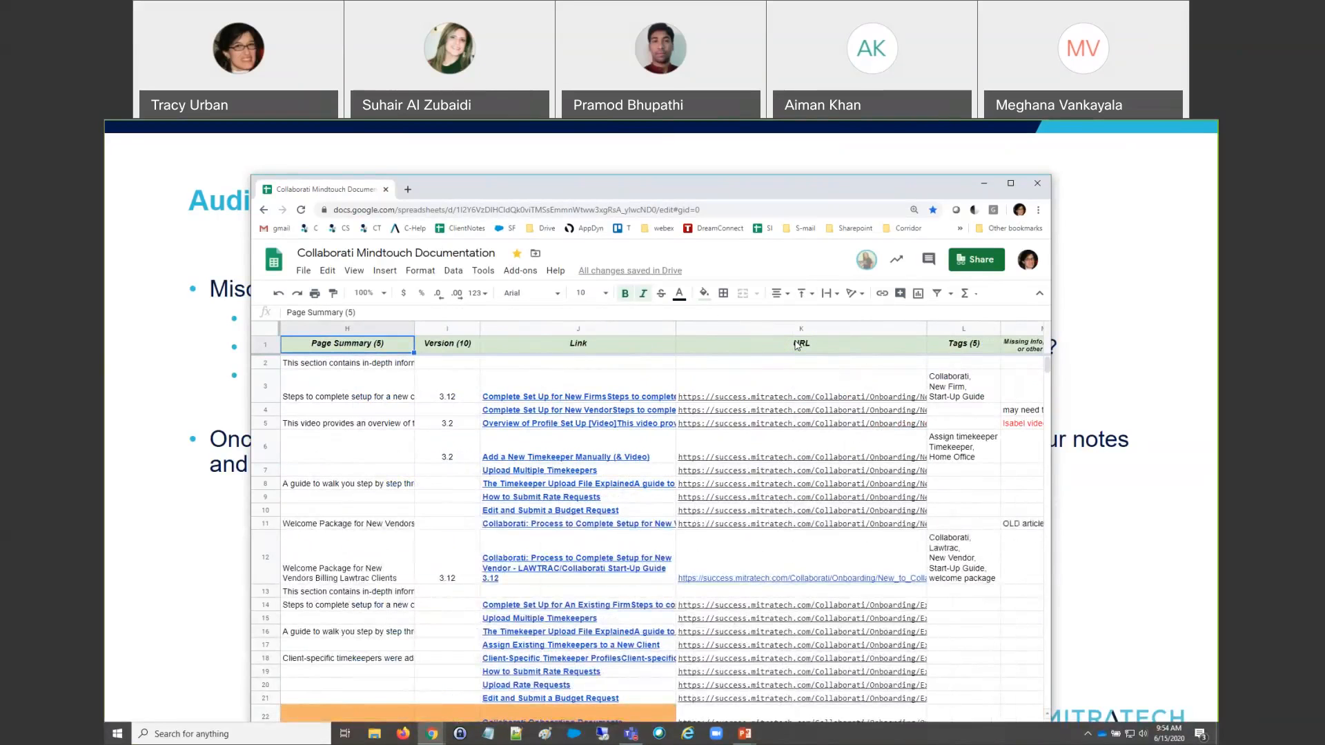
left_click(376, 348)
key("Left")
key("Left")
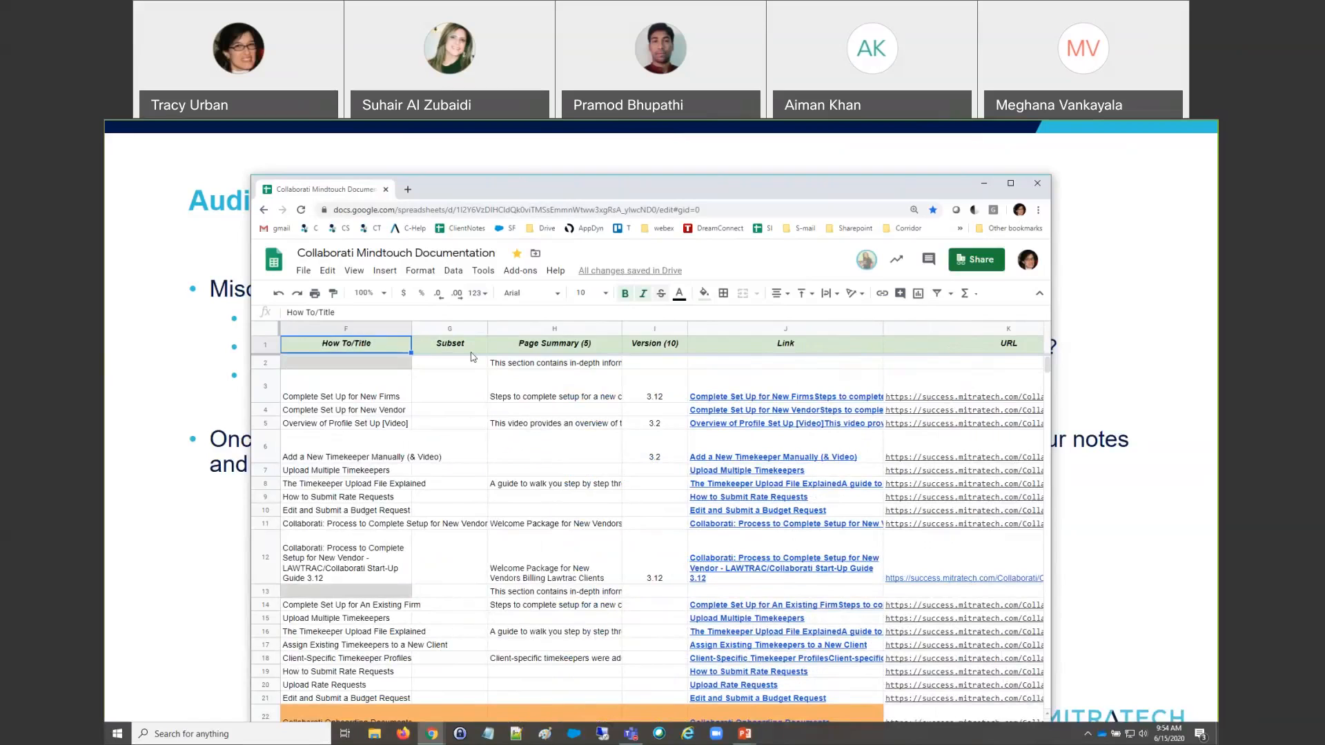
Append empty parentheses to the Audit Date column heading
key("Right")
key("Right")
key("Right")
key("Right")
key("Right")
key("Right")
key("Right")
key("Right")
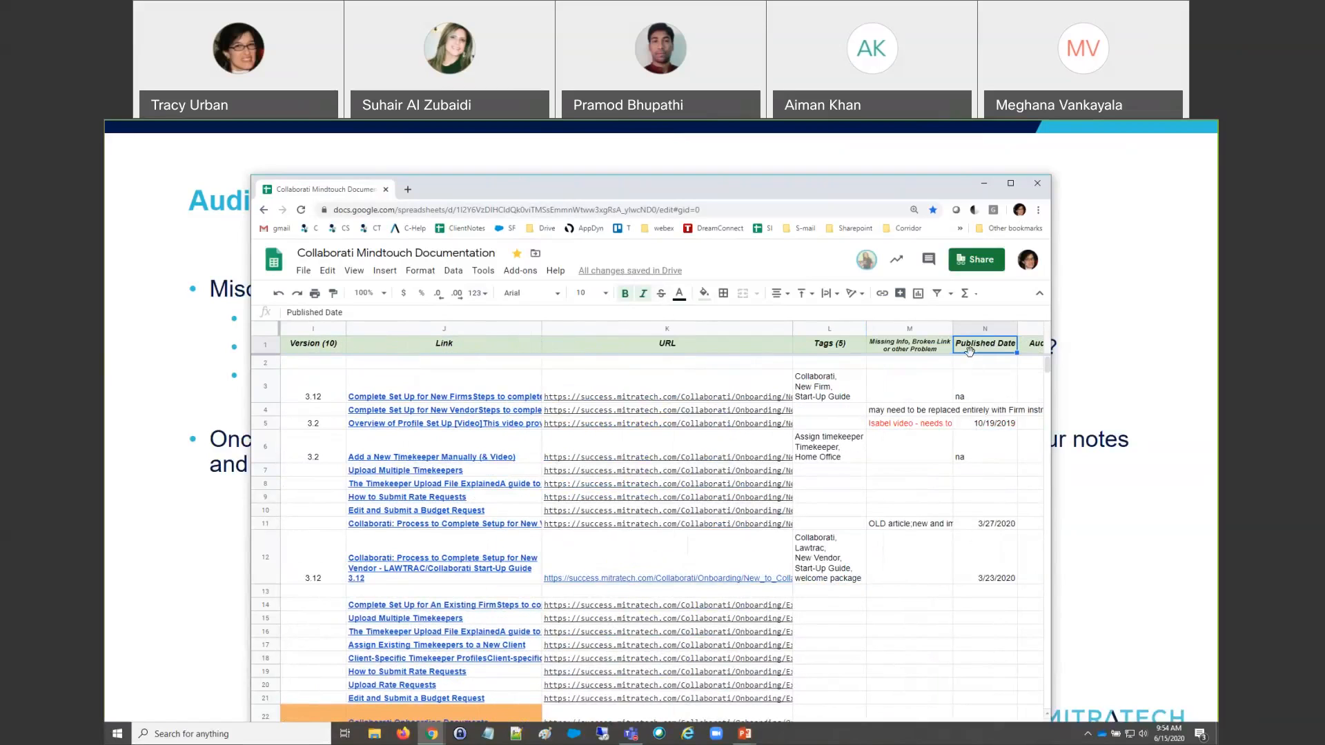
key("Right")
key("Right")
double_click(811, 343)
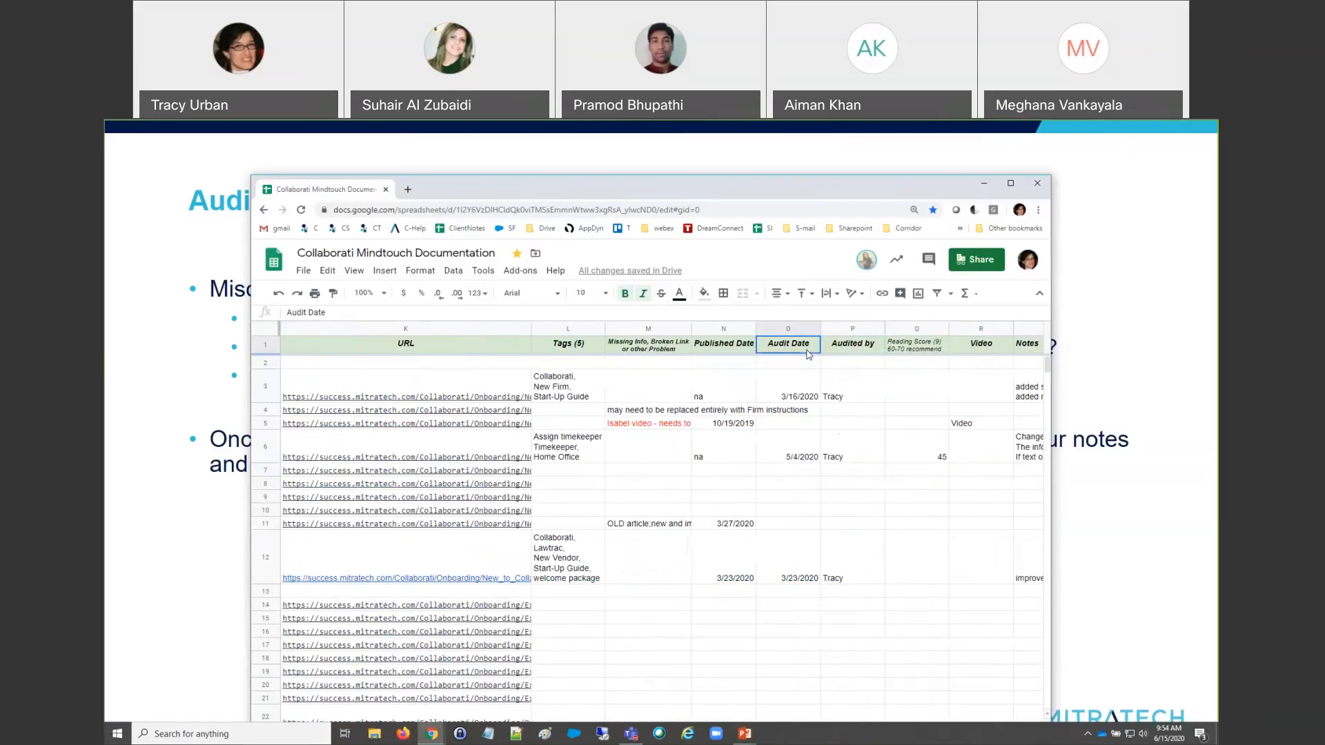
type("()")
key("Return")
Append empty parentheses to the Audited by and Video column headings
double_click(851, 350)
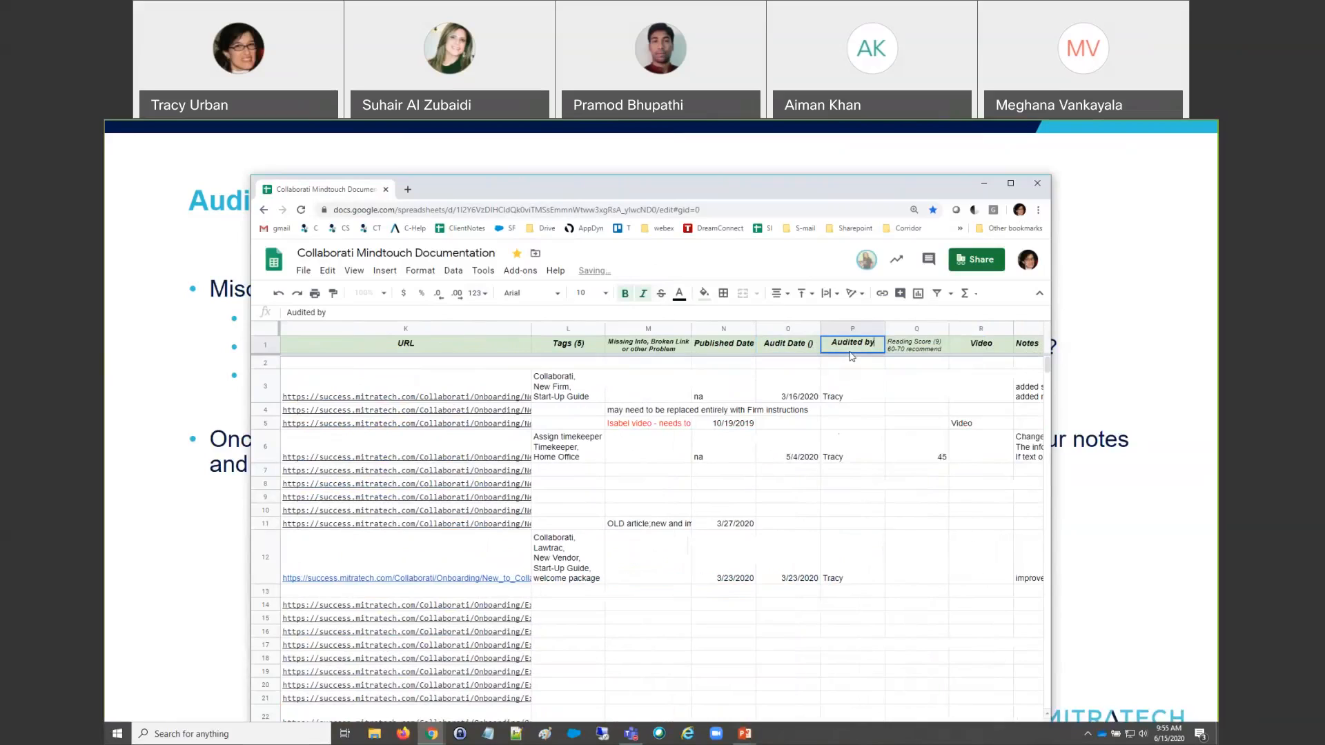
type("()")
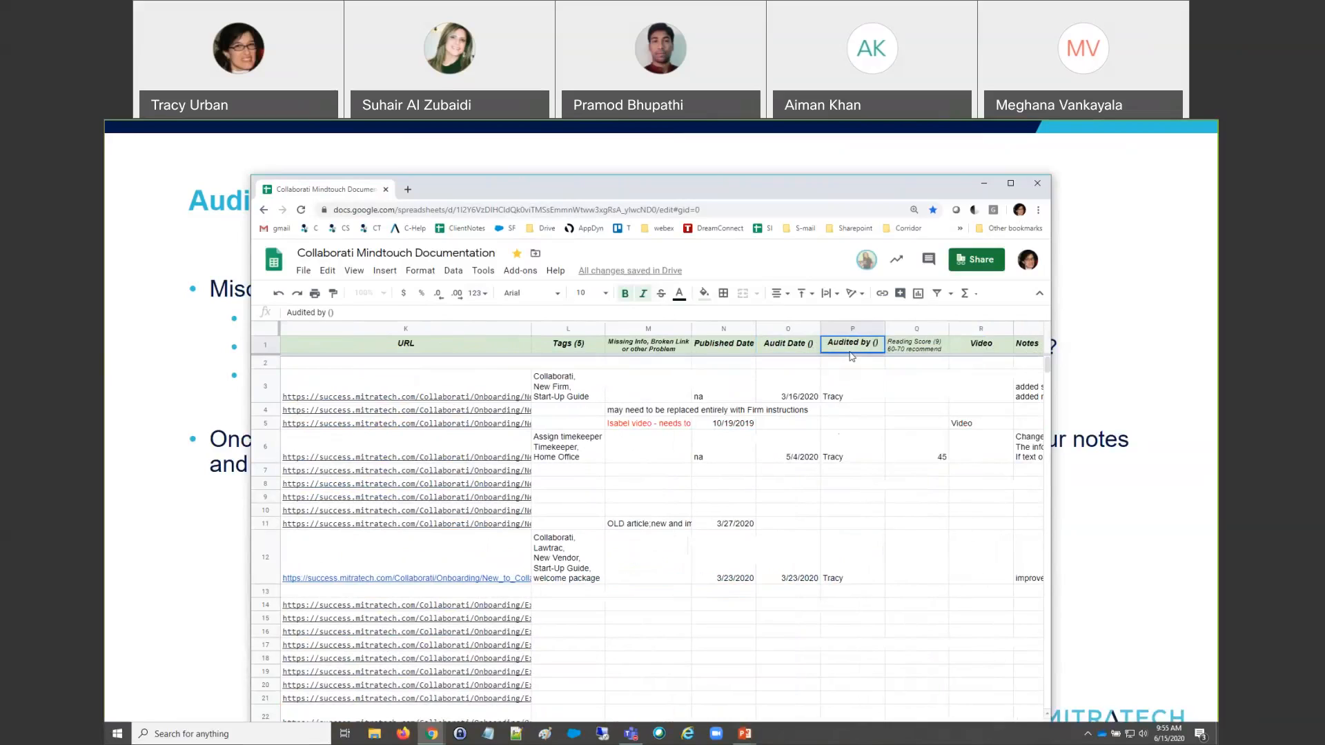
key("Tab")
key("Tab")
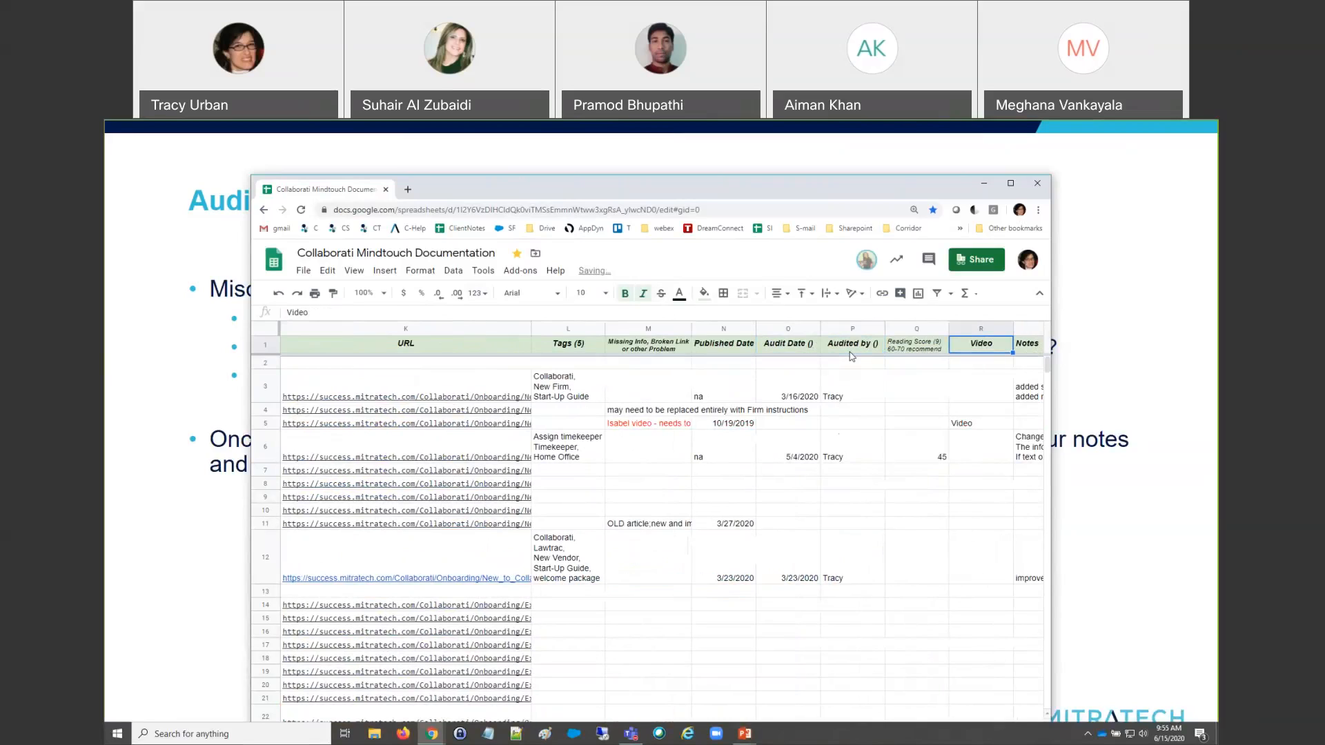
double_click(1002, 345)
type("()")
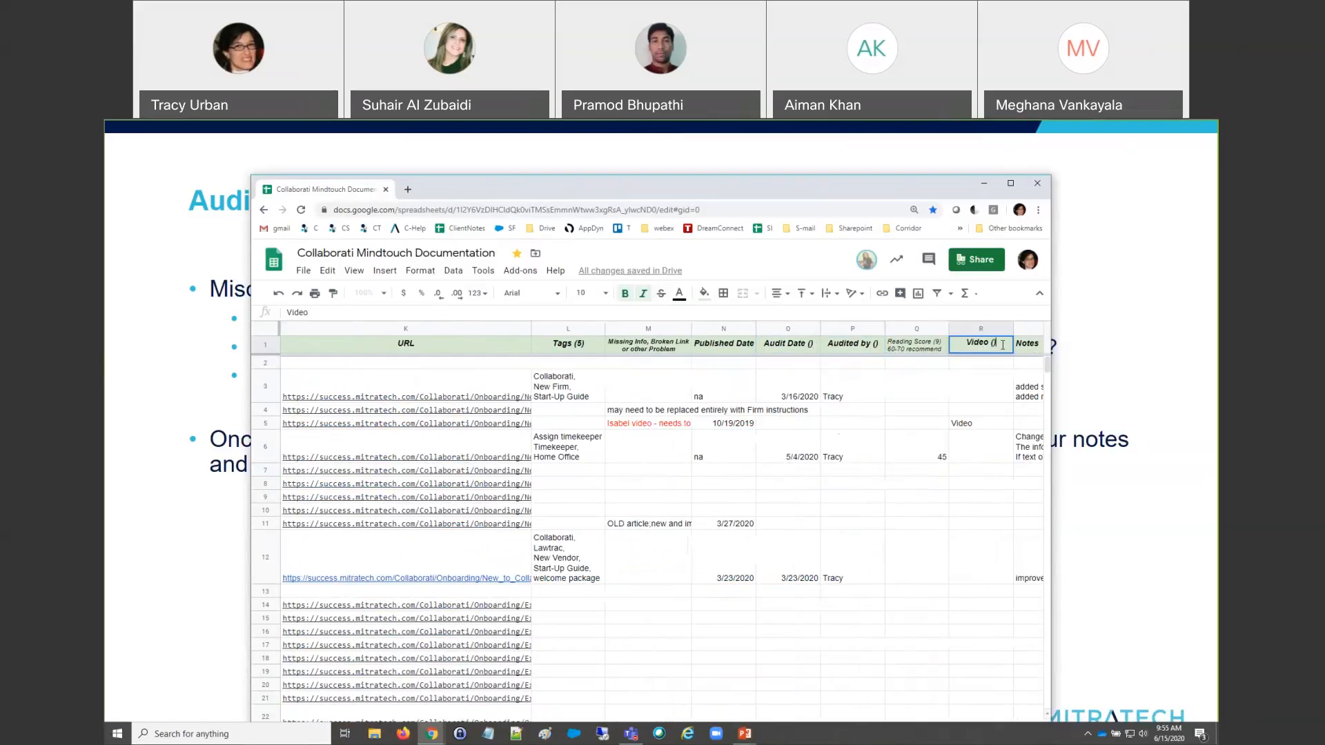
key("Return")
Append empty parentheses to the Notes column heading
key("Right")
key("Up")
double_click(828, 354)
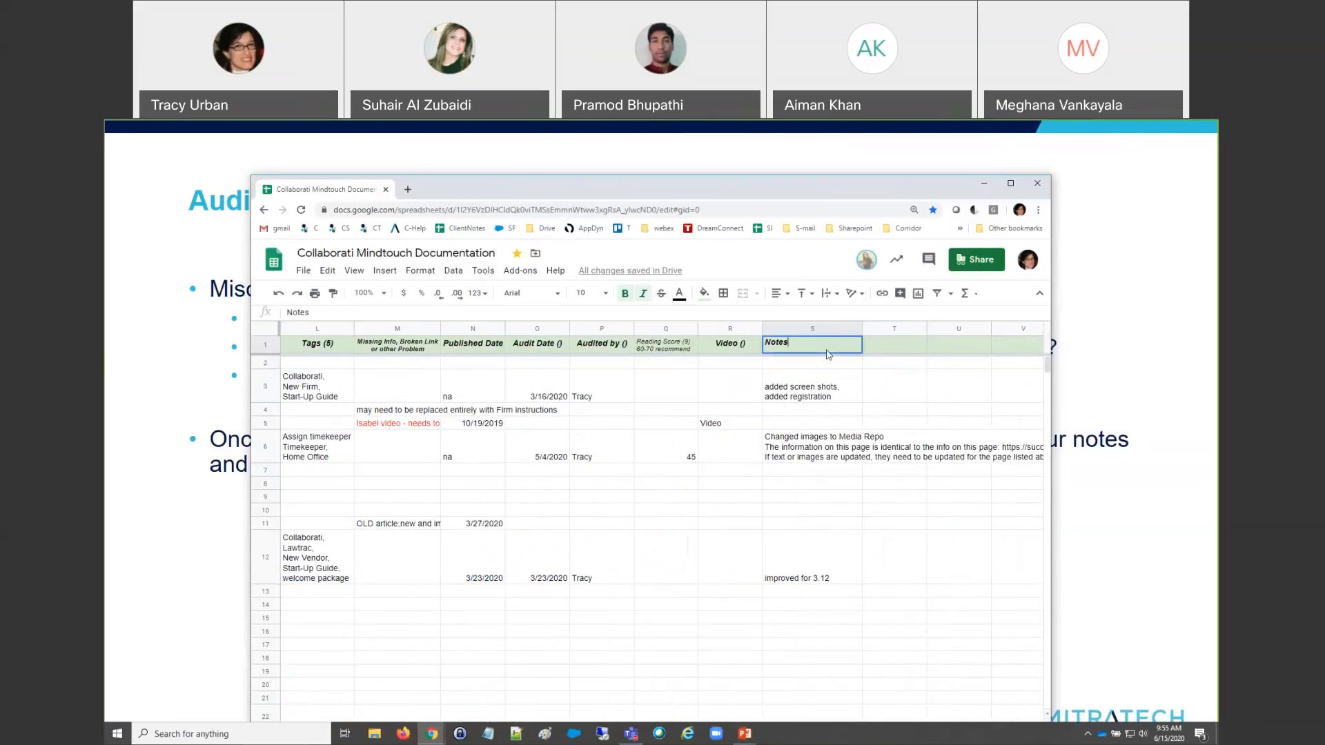
type("()")
key("Return")
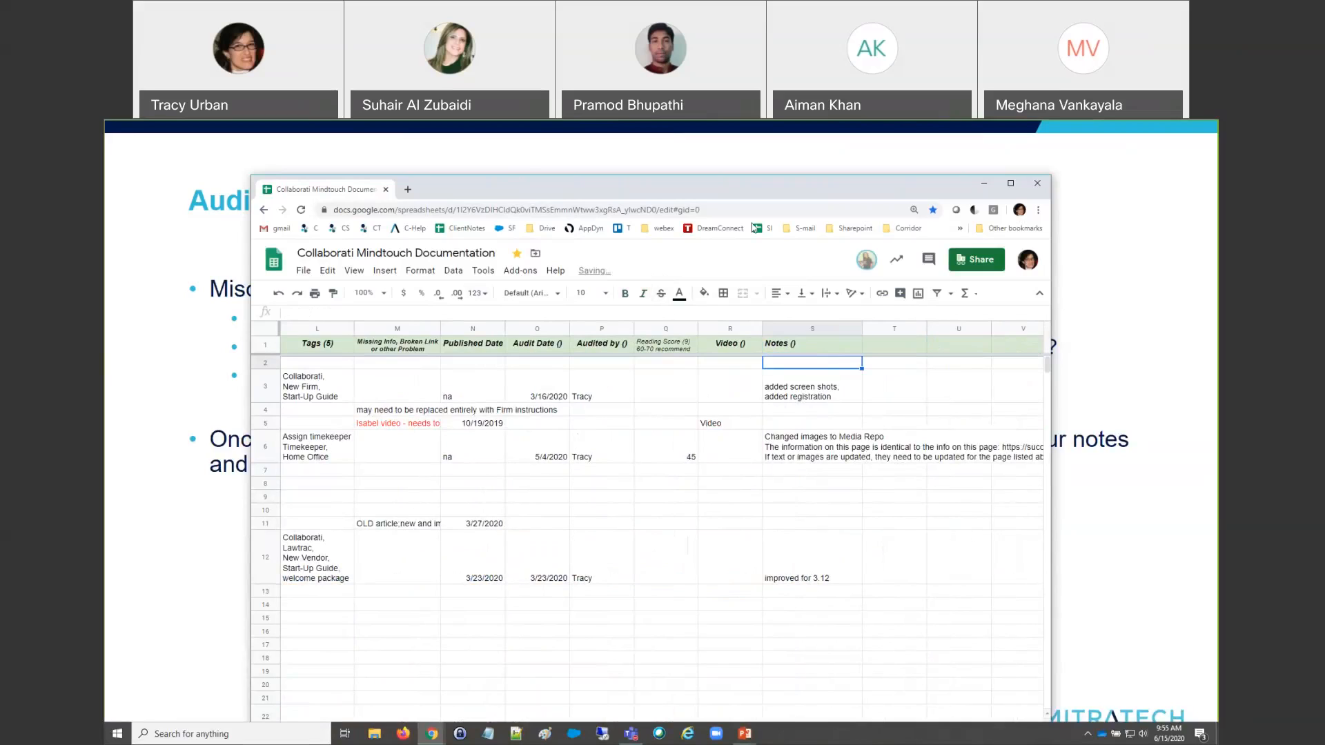
Post the comment "can you approve this" on the Notes cell in row 7, mentioning your own work account
left_click(1054, 392)
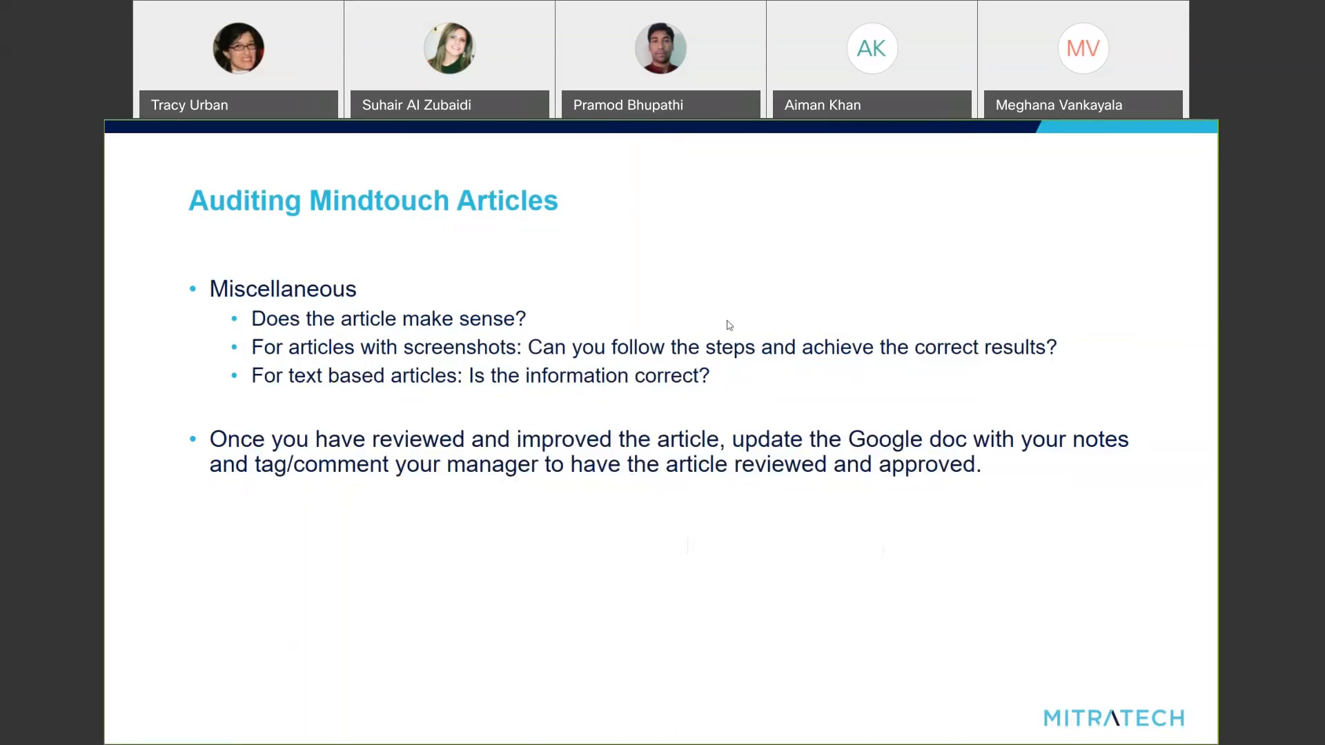
key("alt+Tab")
left_click(772, 452)
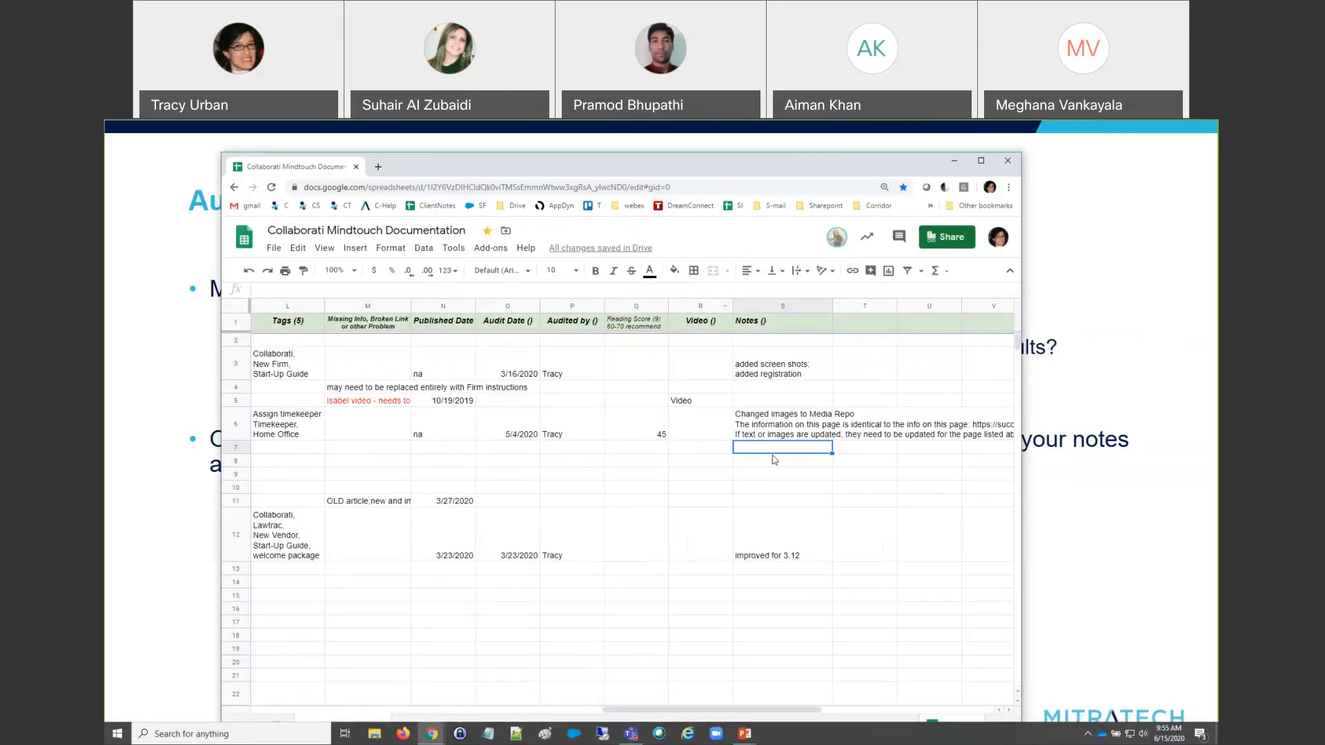
right_click(771, 454)
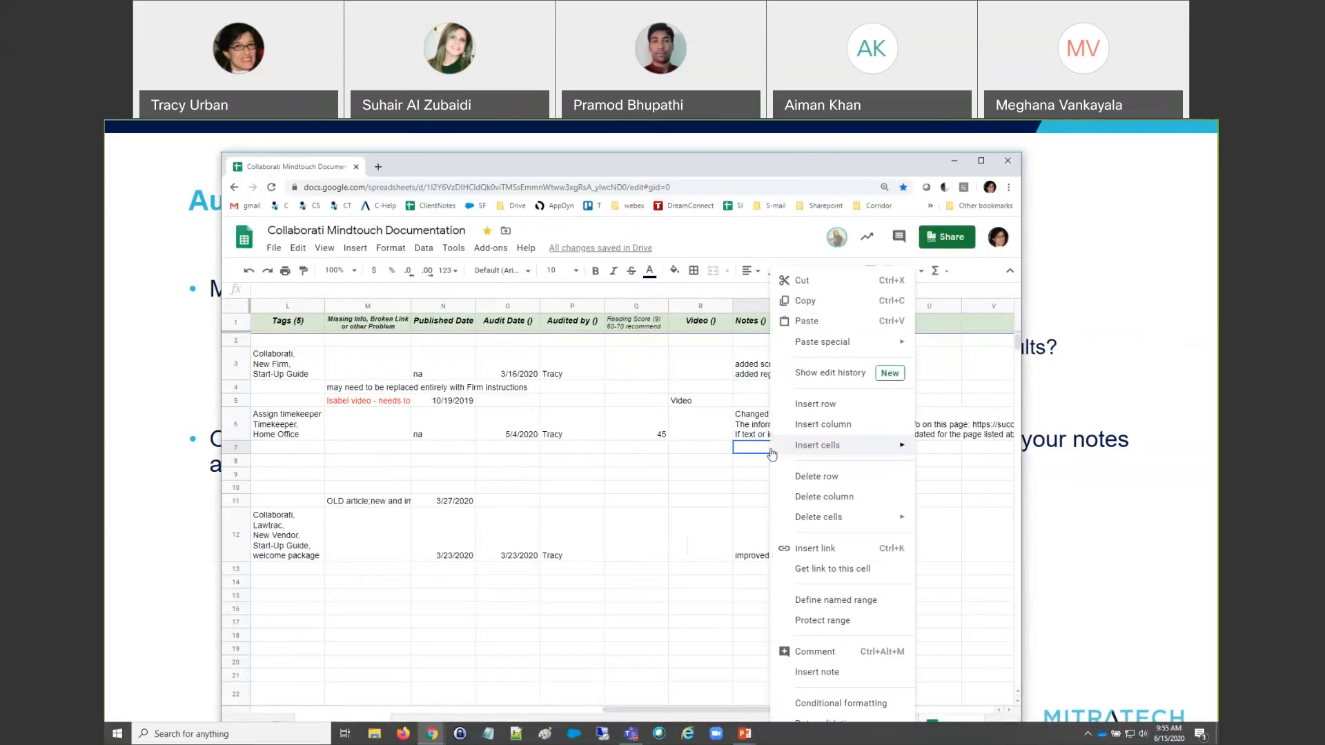
left_click(843, 651)
type("can ")
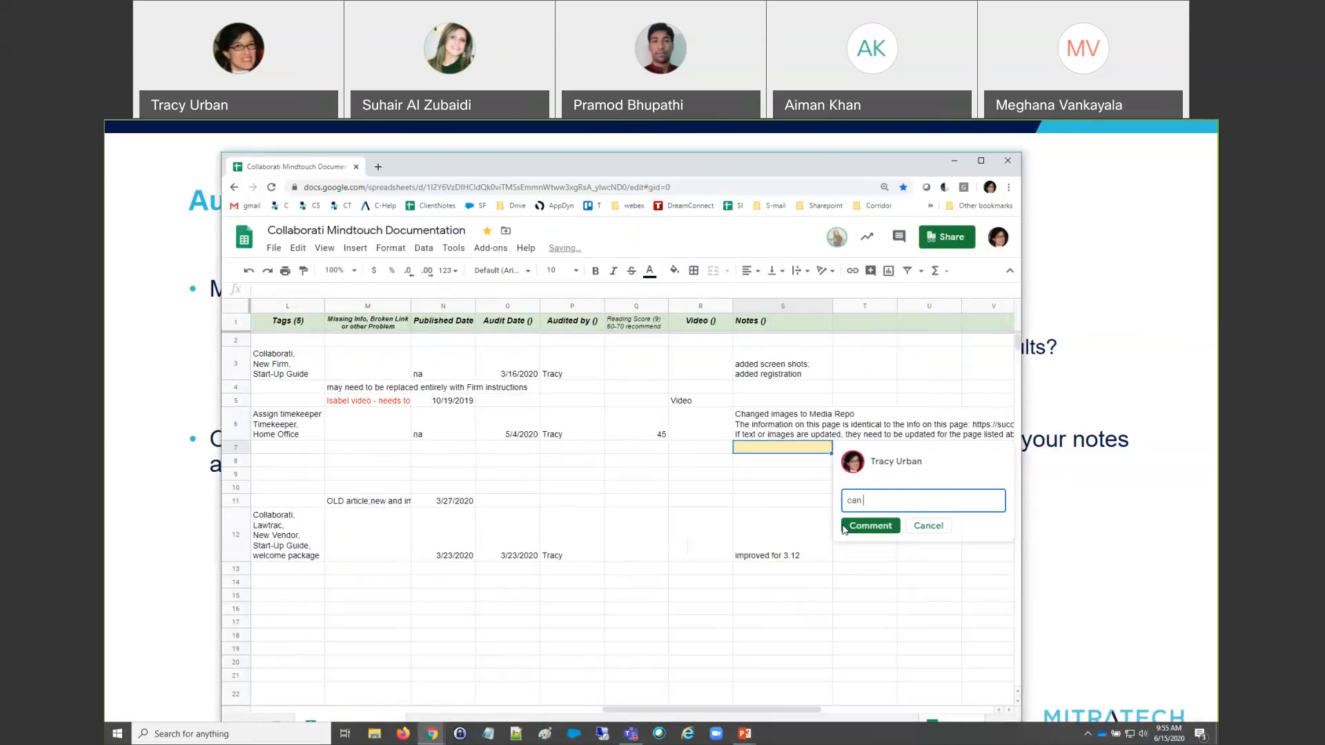
type("you rpprove this")
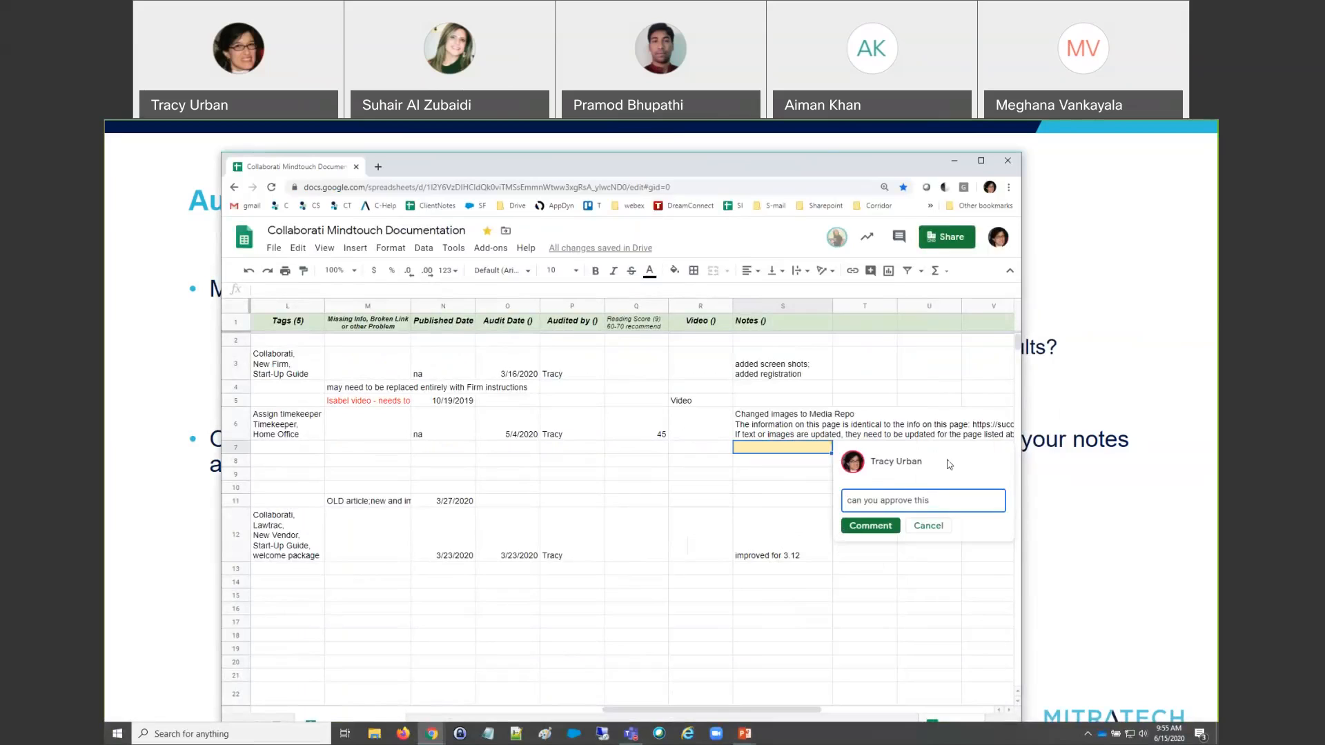
mouse_move(950, 465)
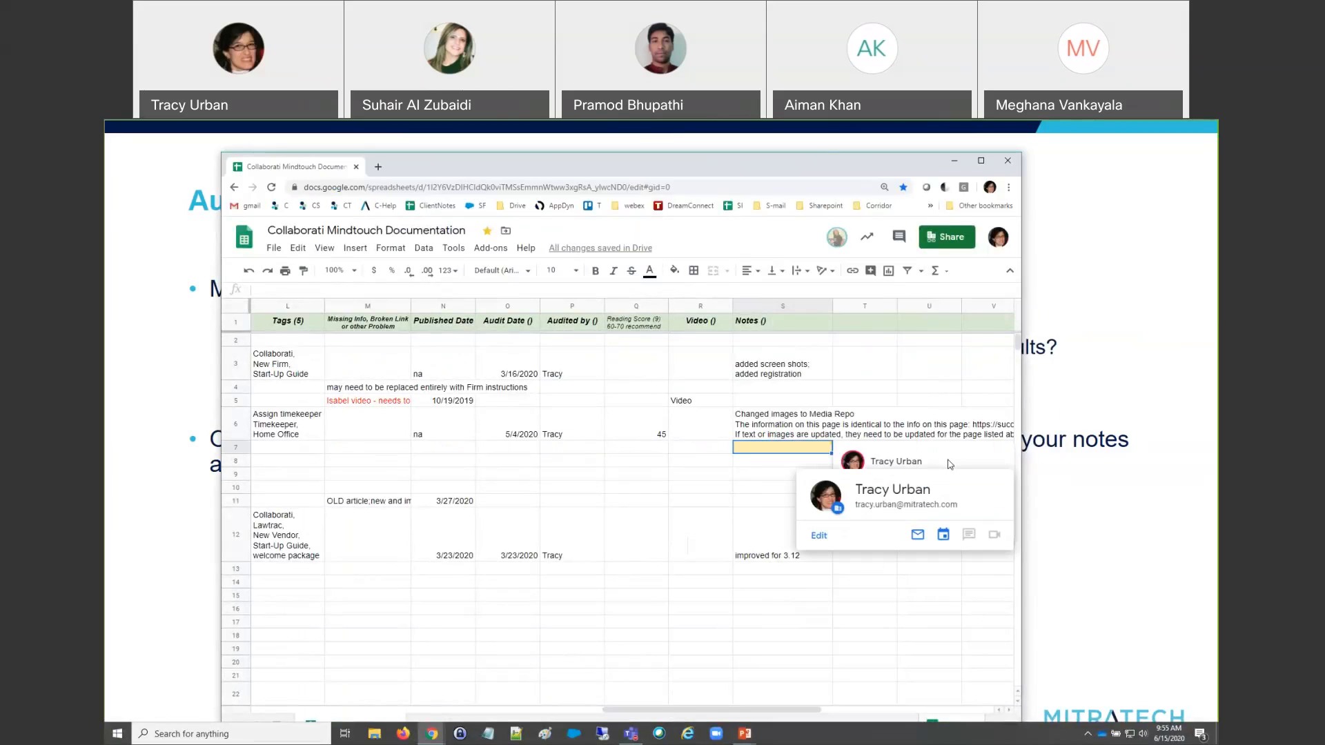
type("@tracy")
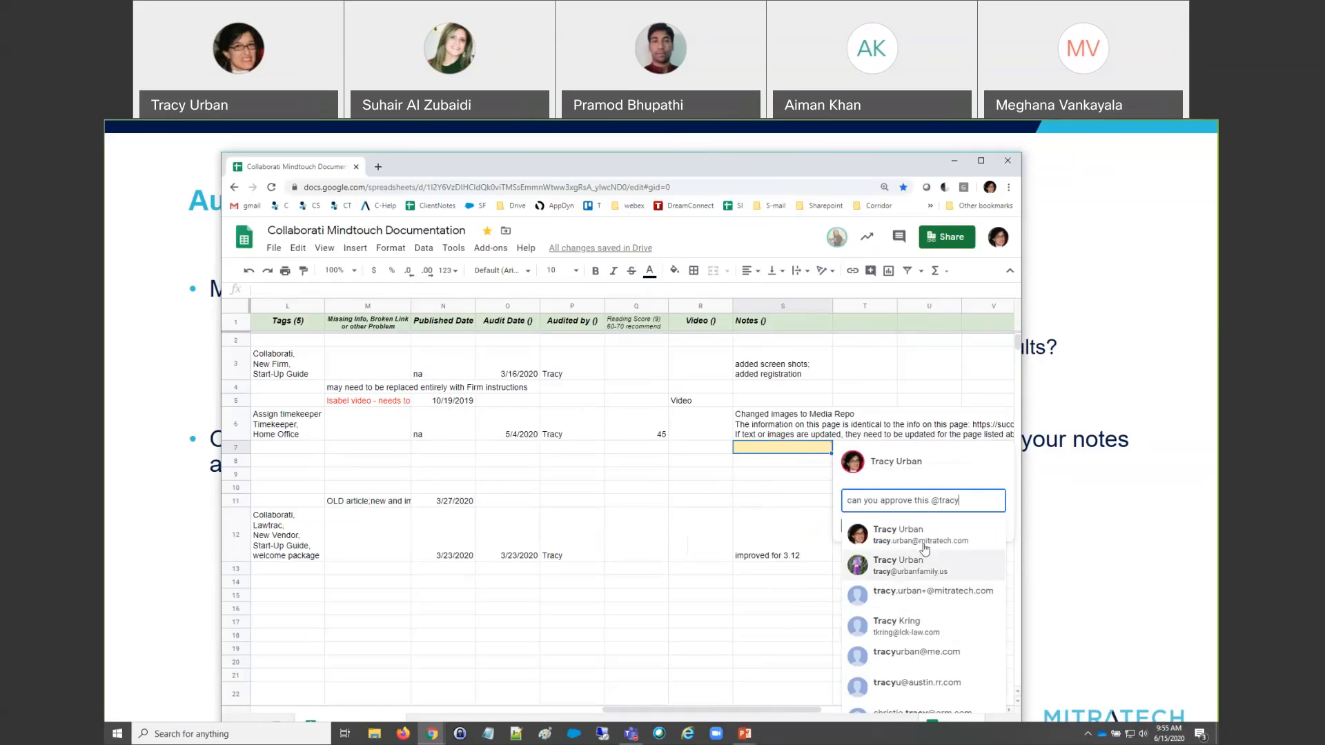
left_click(931, 549)
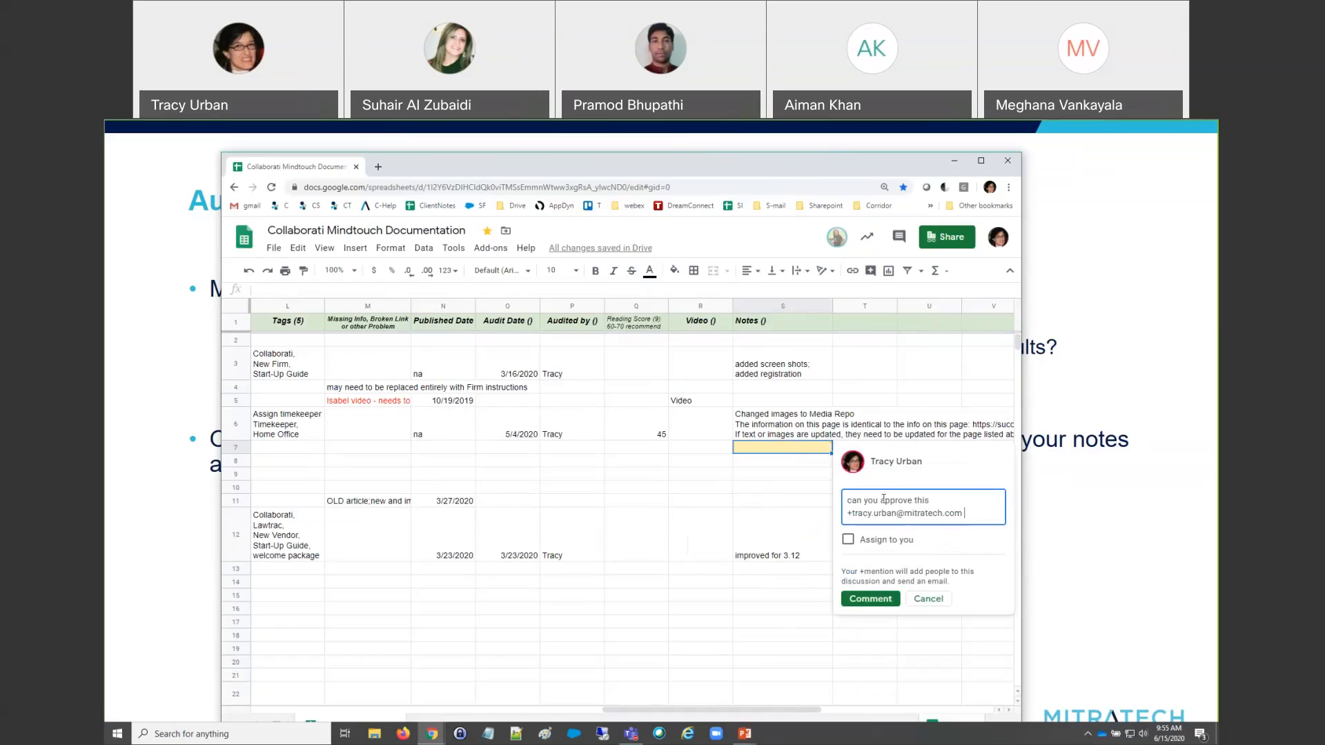
left_click(874, 600)
Resolve the comment on the Notes cell in row 7
left_click(786, 475)
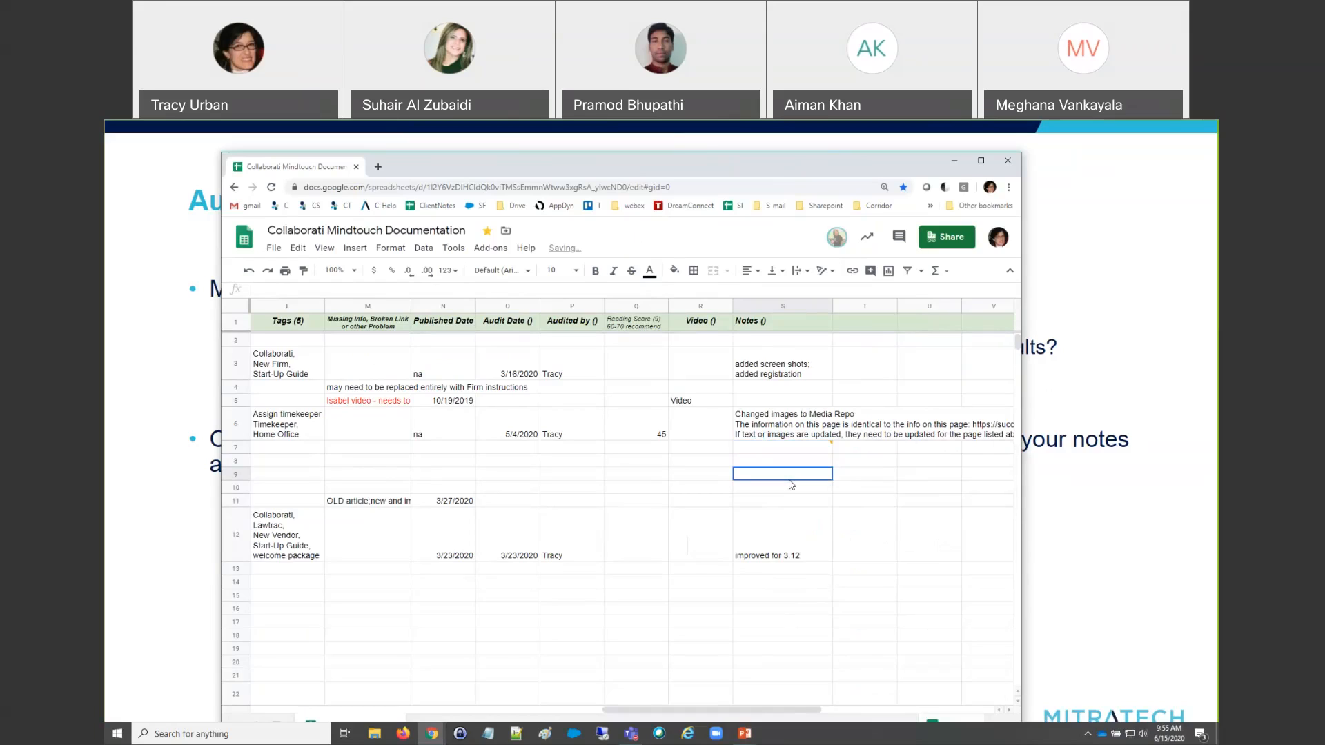
left_click(964, 471)
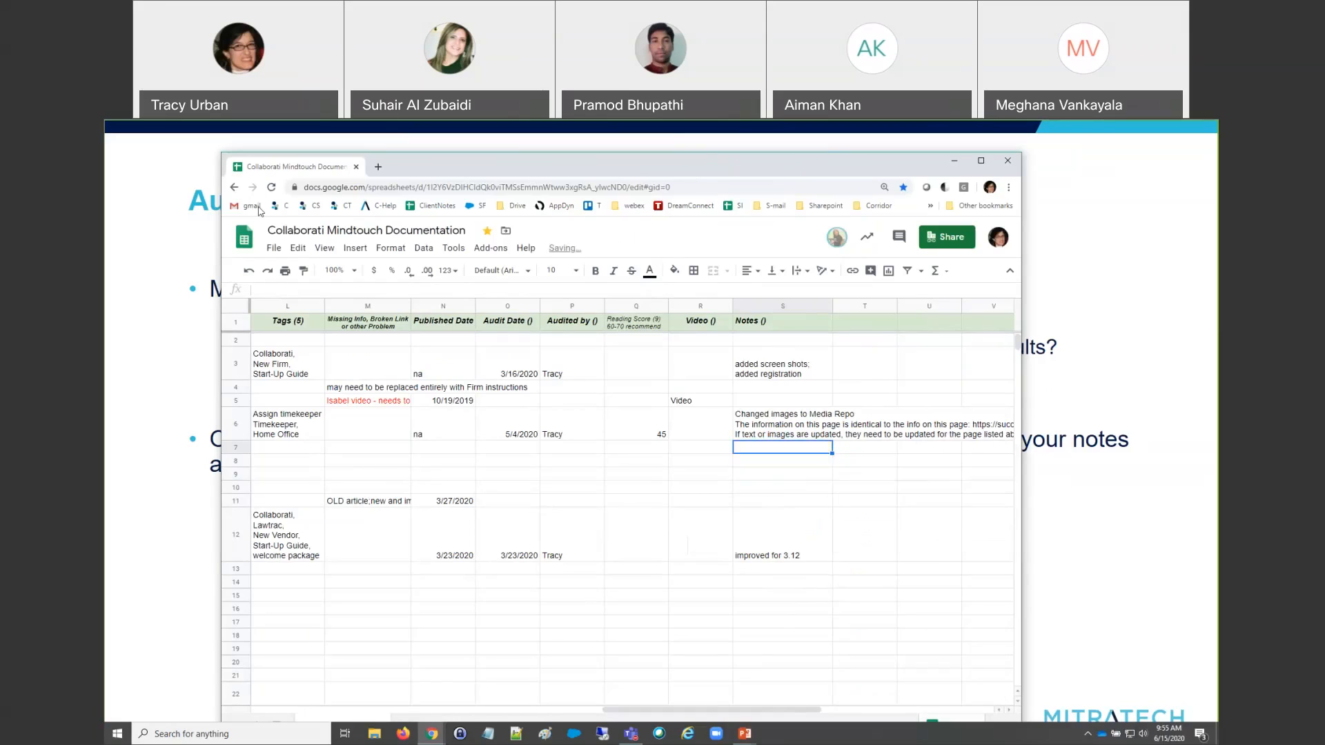
Return to the slideshow and advance from the Auditing Mindtouch Articles slide to the list of short practice articles
left_click(184, 234)
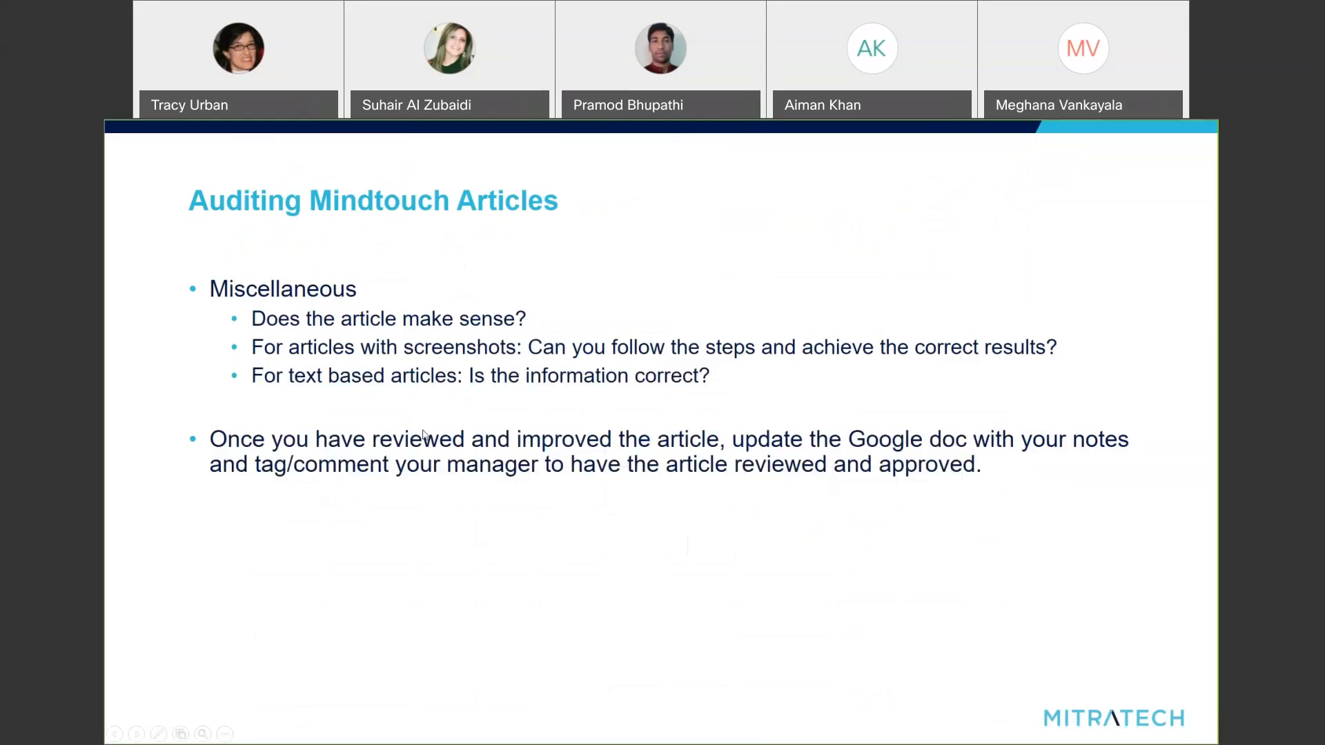
left_click(422, 429)
left_click(420, 436)
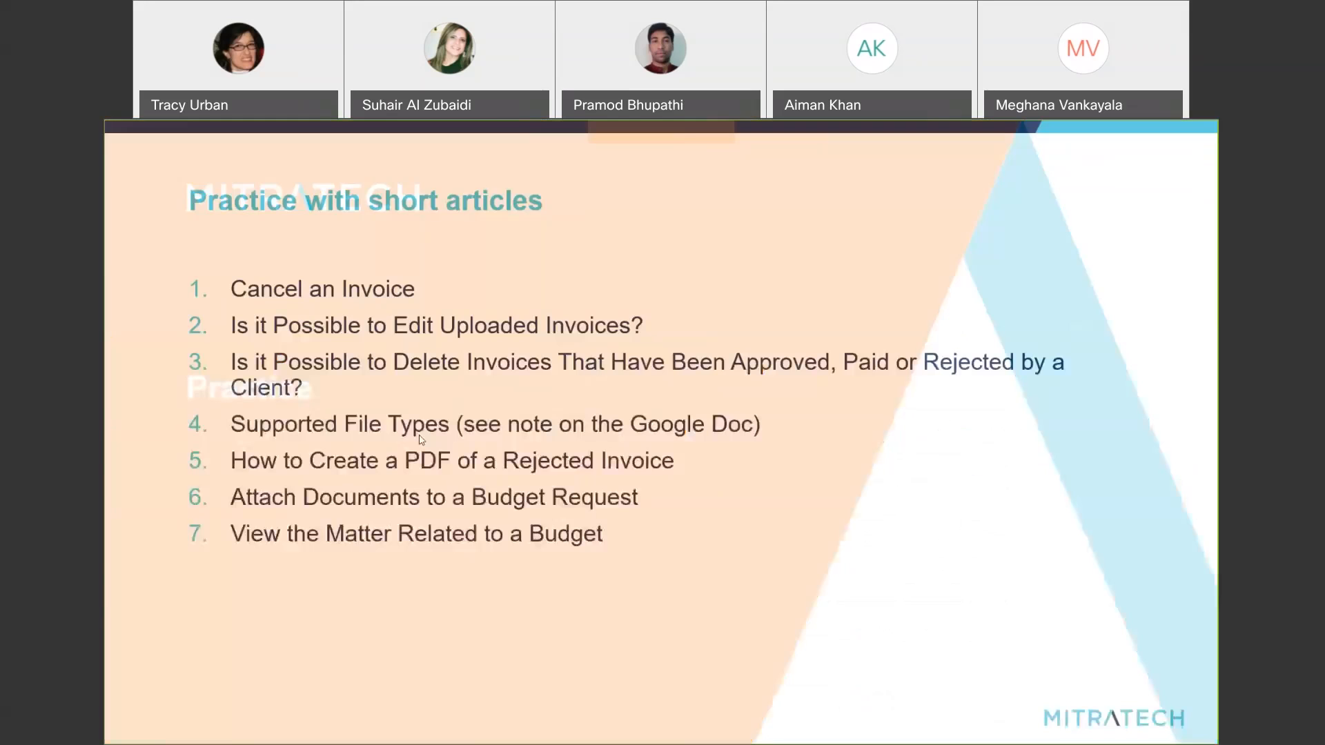
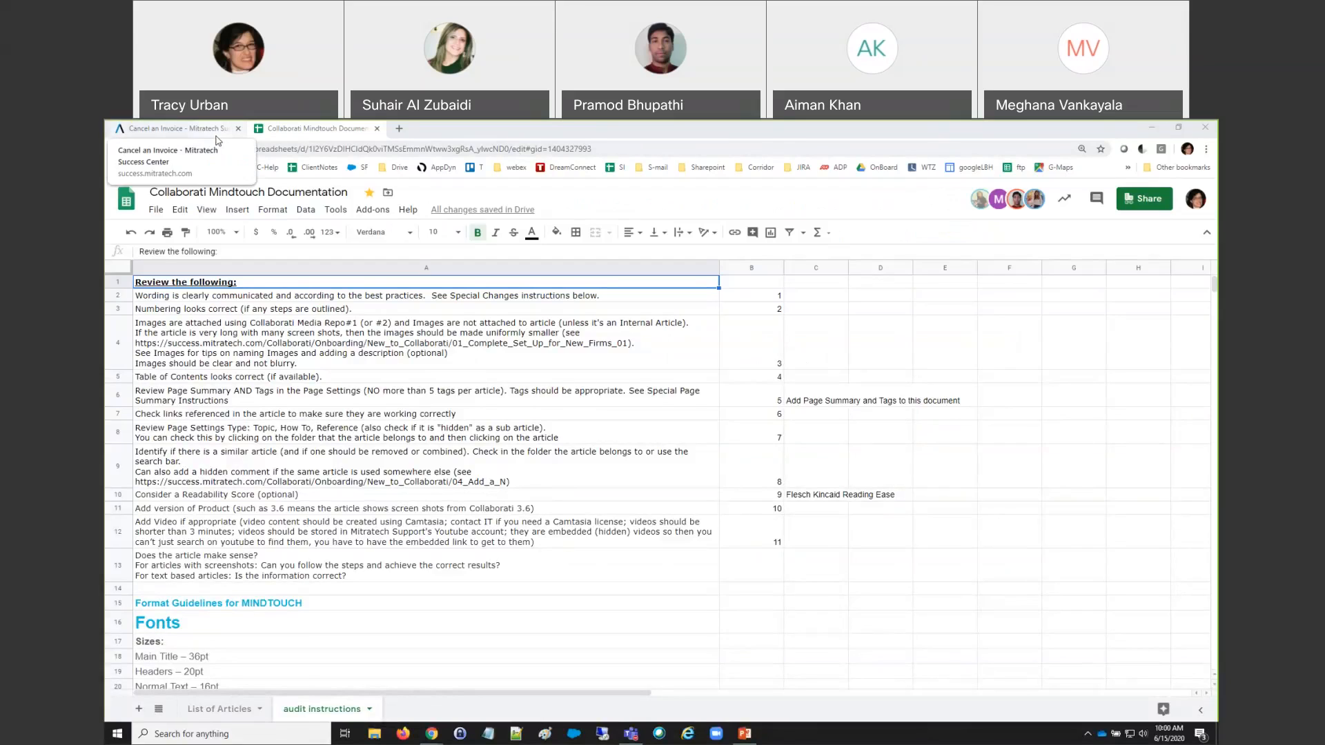
Review the audit instructions sheet from the review checklist through the Fonts, Images and Content Format guidelines
left_click(176, 129)
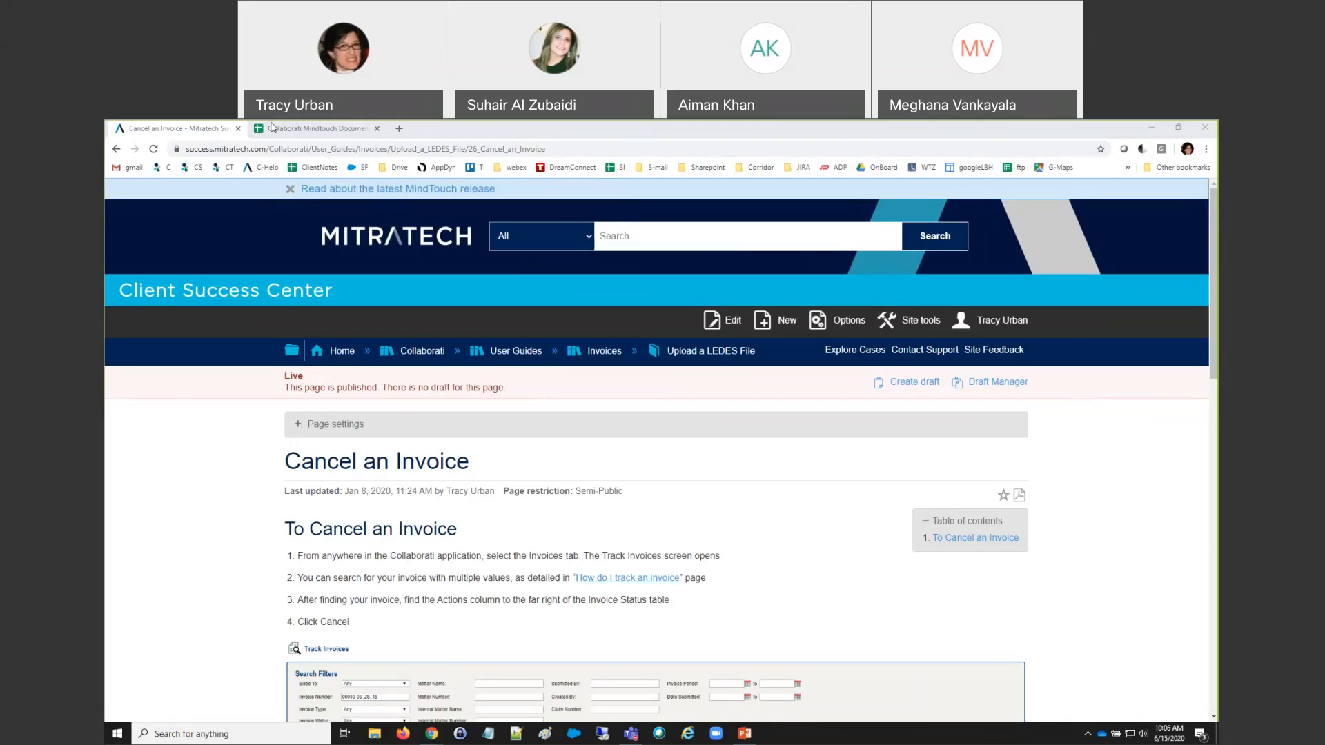
left_click(295, 128)
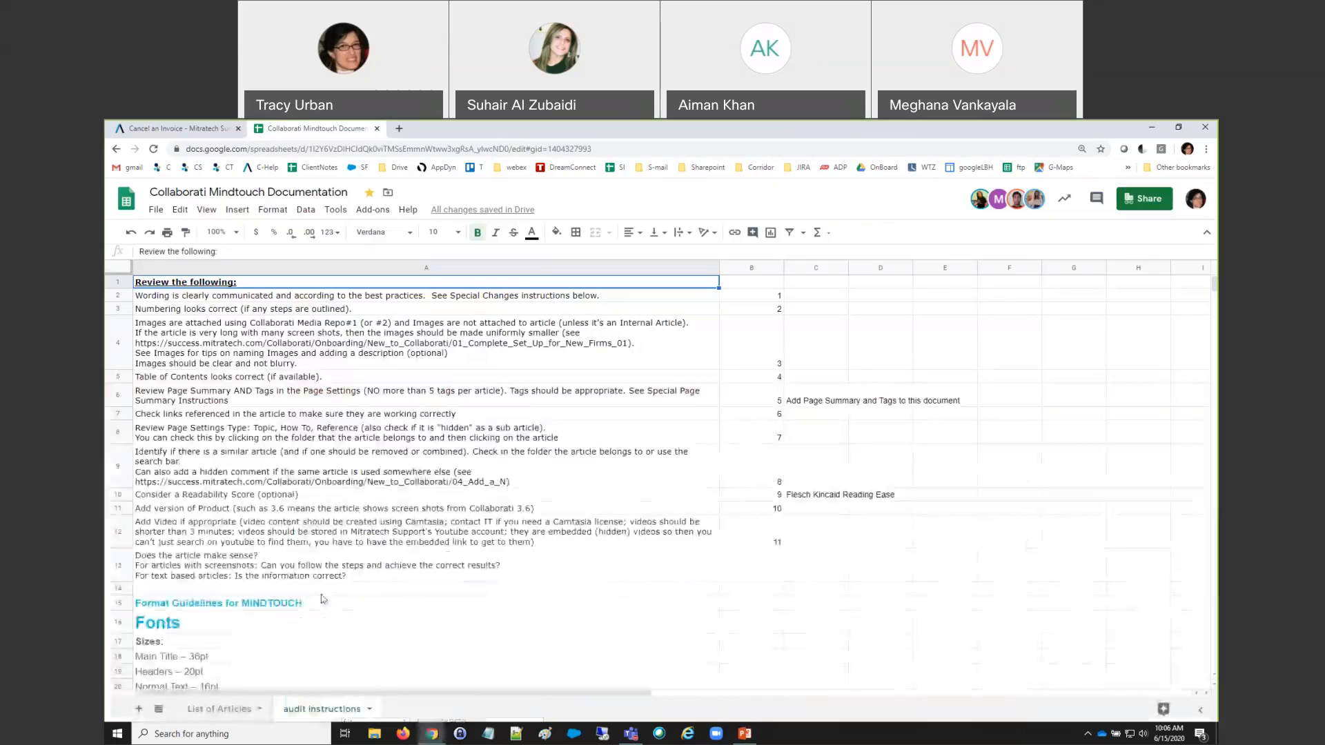
left_click(186, 297)
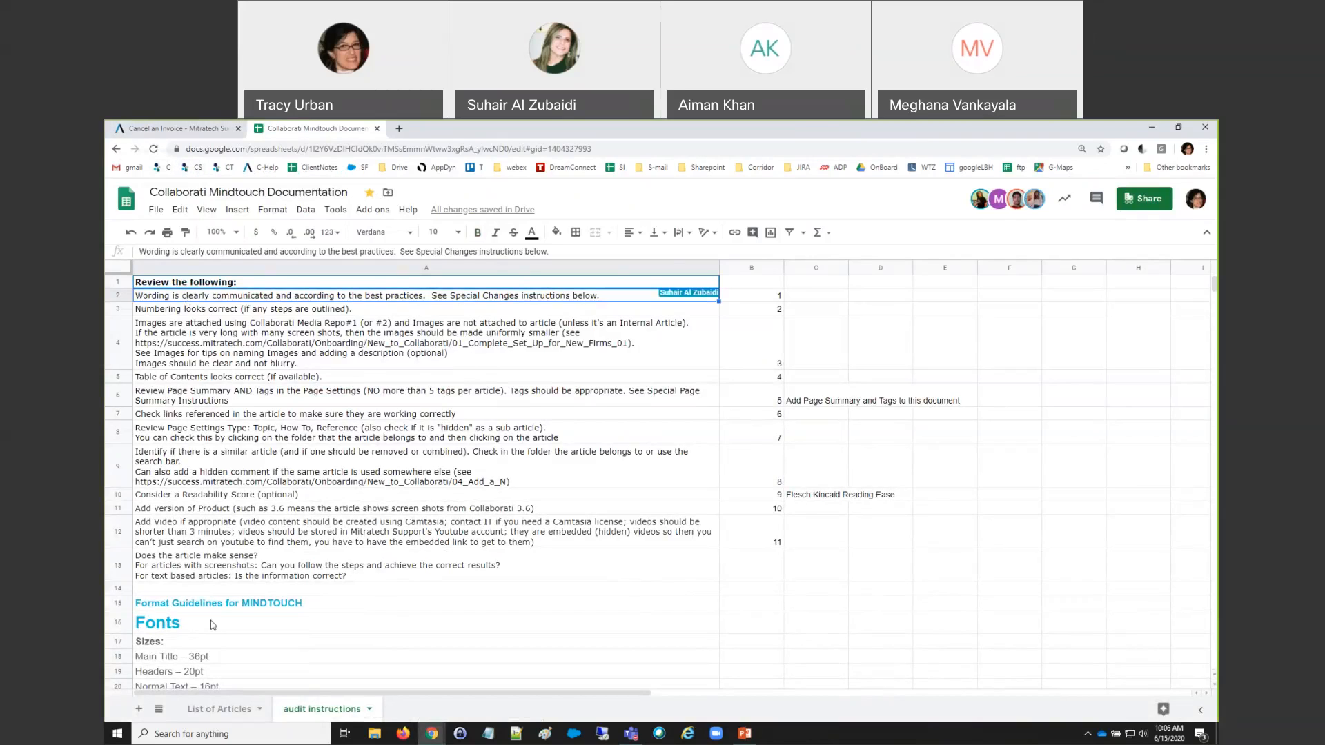
scroll(455, 485, "down", 5)
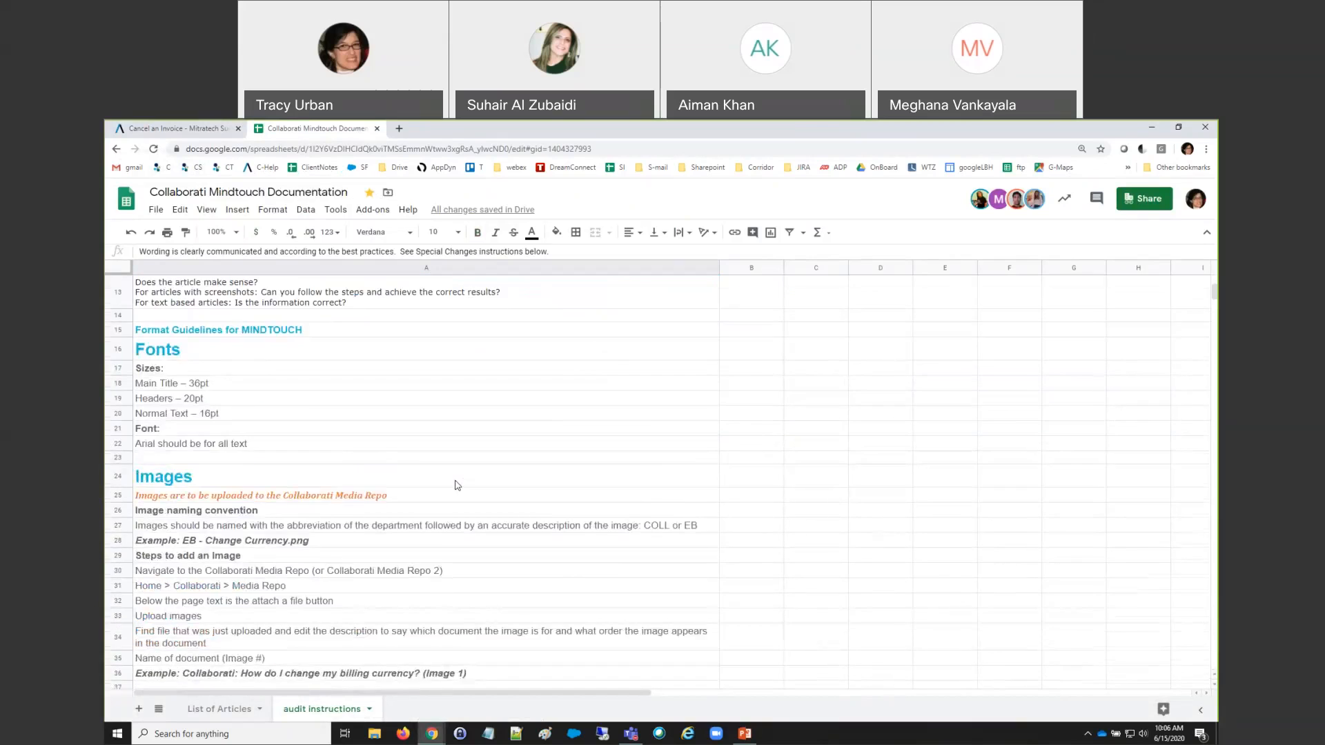
scroll(159, 526, "down", 4)
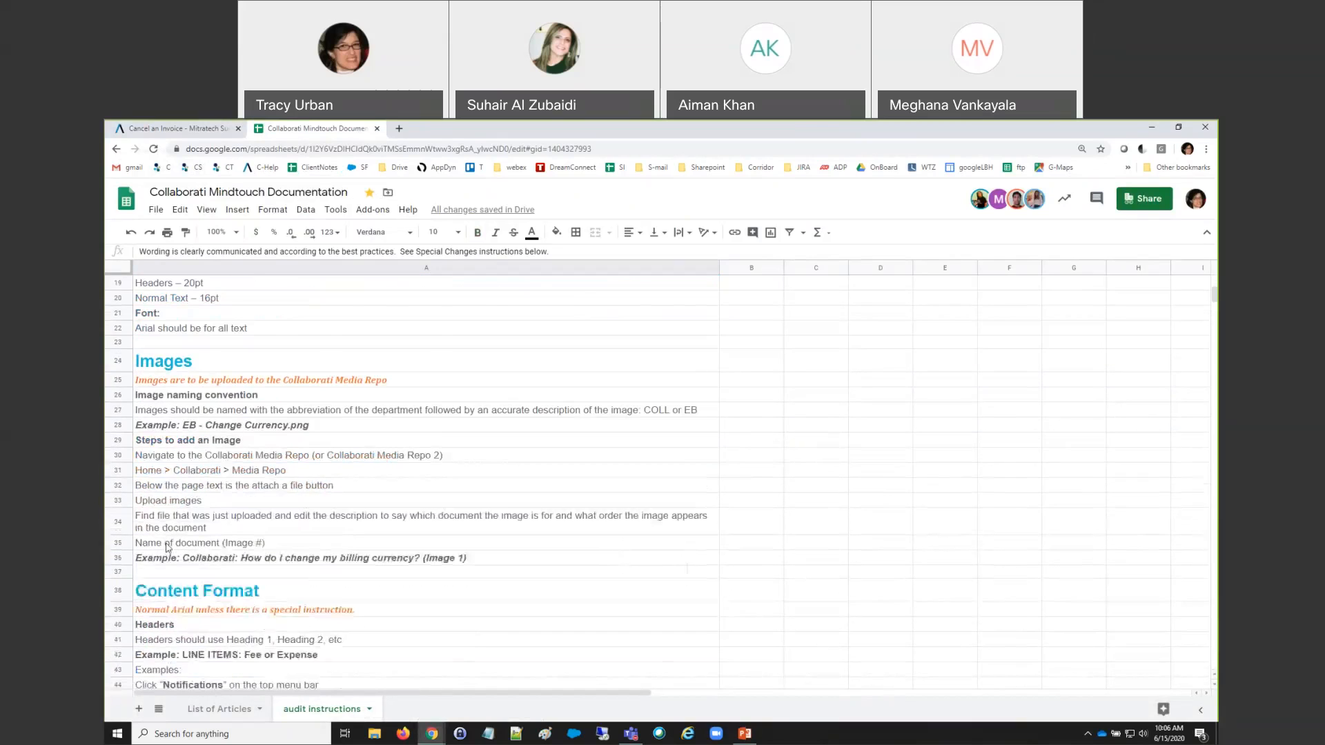
left_click(156, 578)
left_click(158, 590)
left_click(163, 605)
left_click(165, 622)
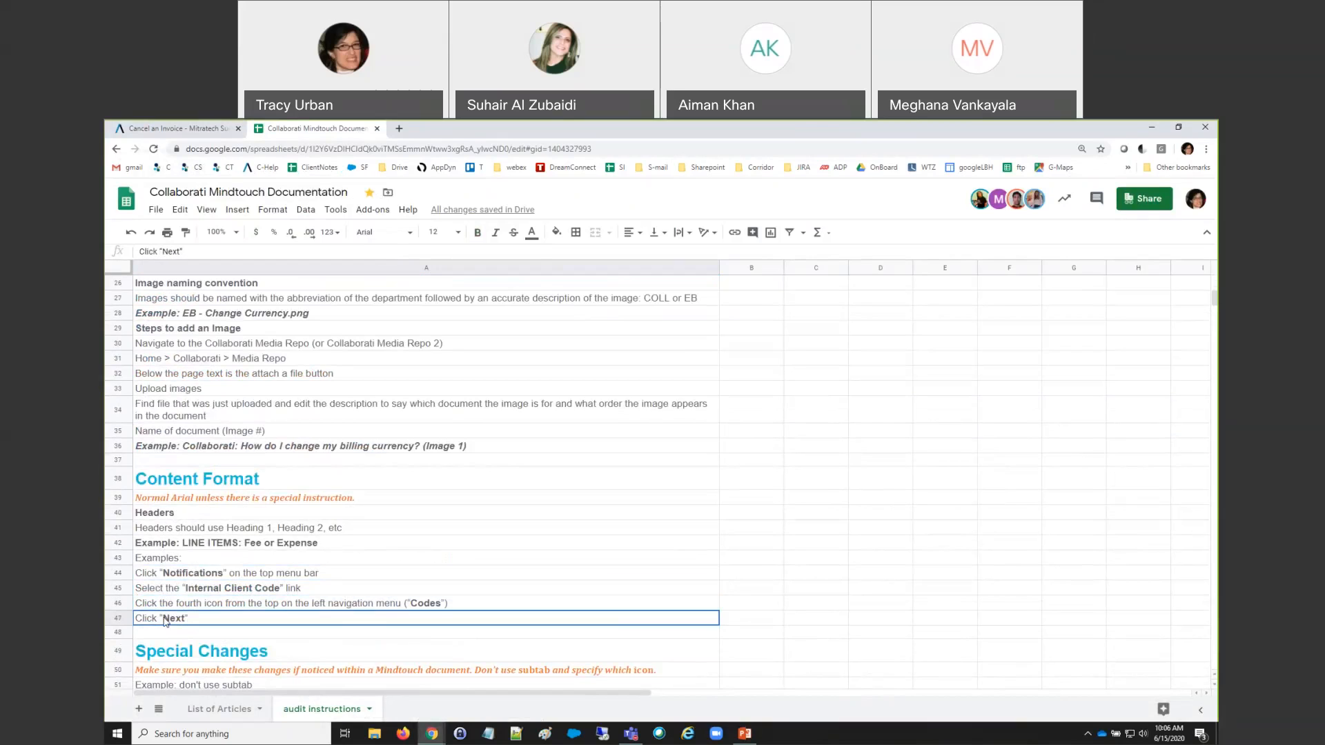
Compare the Invoices tab wording in the Cancel an Invoice article with the Content Format examples and open the article for editing
left_click(187, 129)
scroll(372, 476, "down", 2)
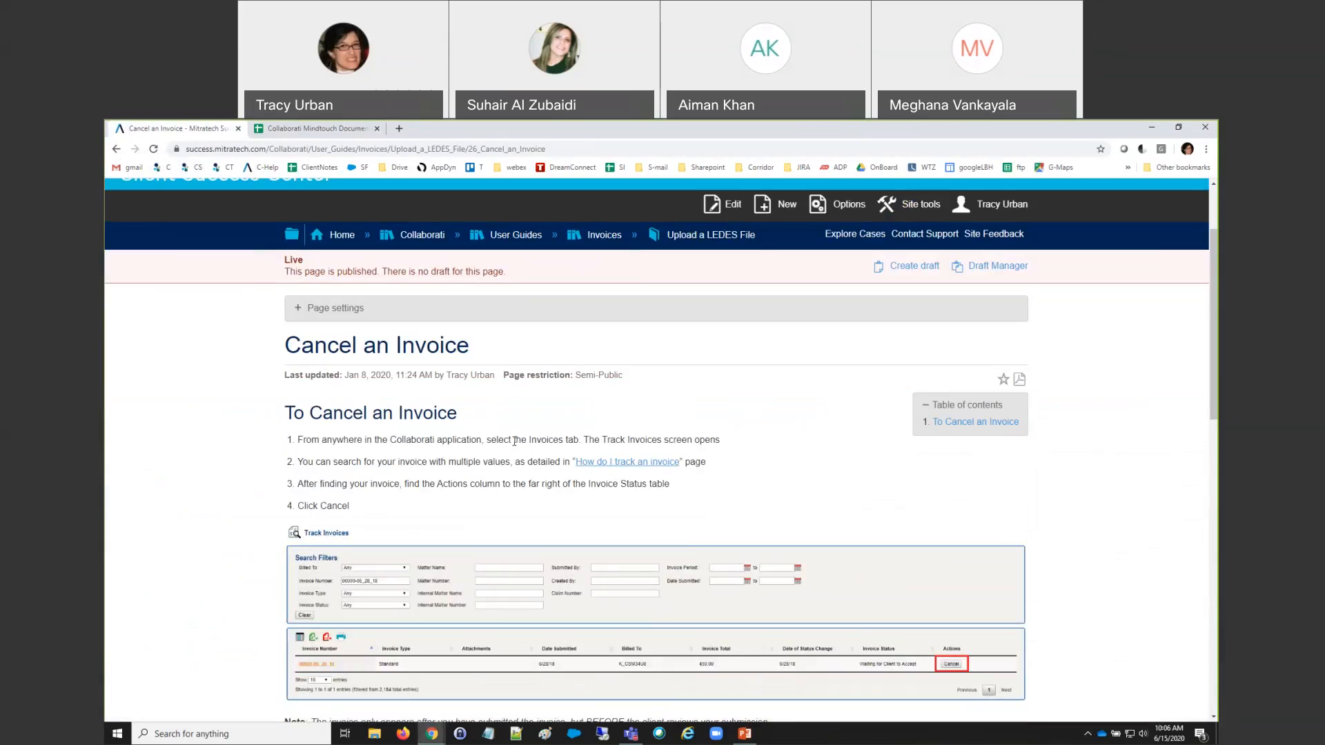
left_click_drag(515, 439, 565, 440)
scroll(643, 463, "up", 2)
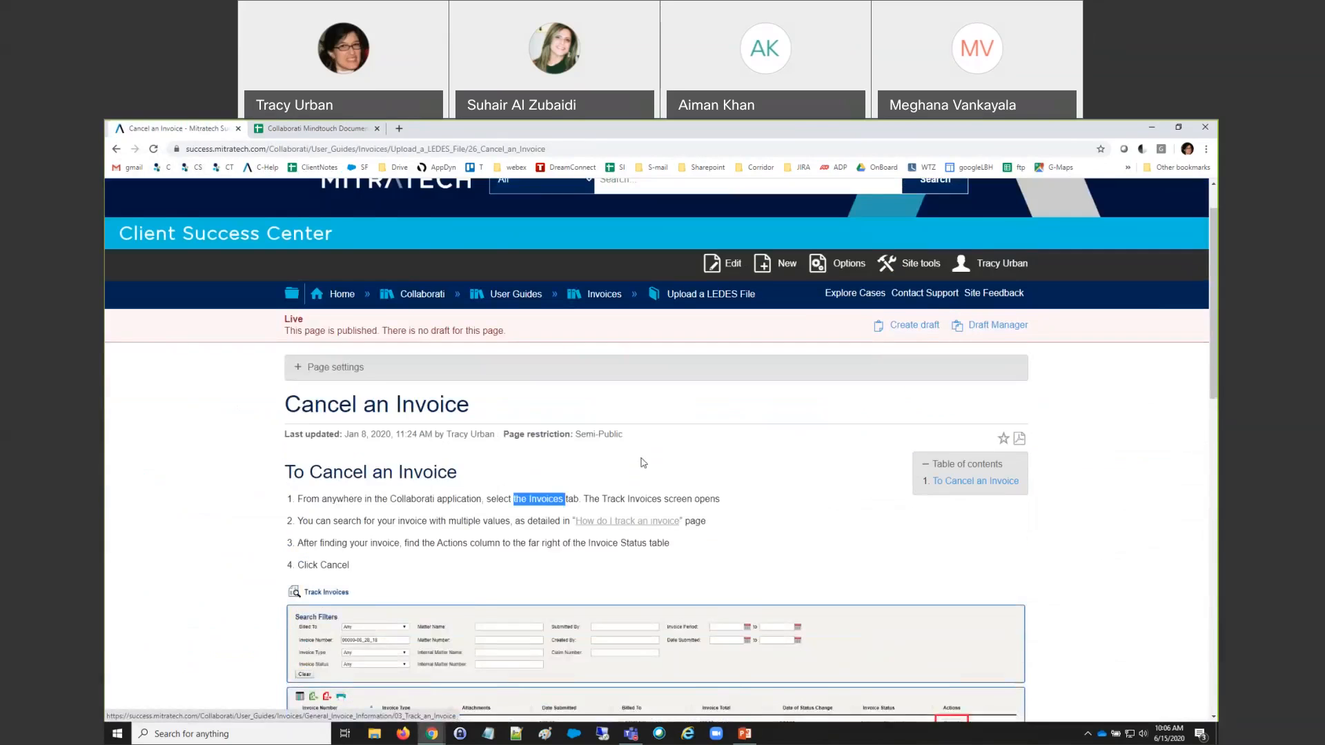
left_click(303, 131)
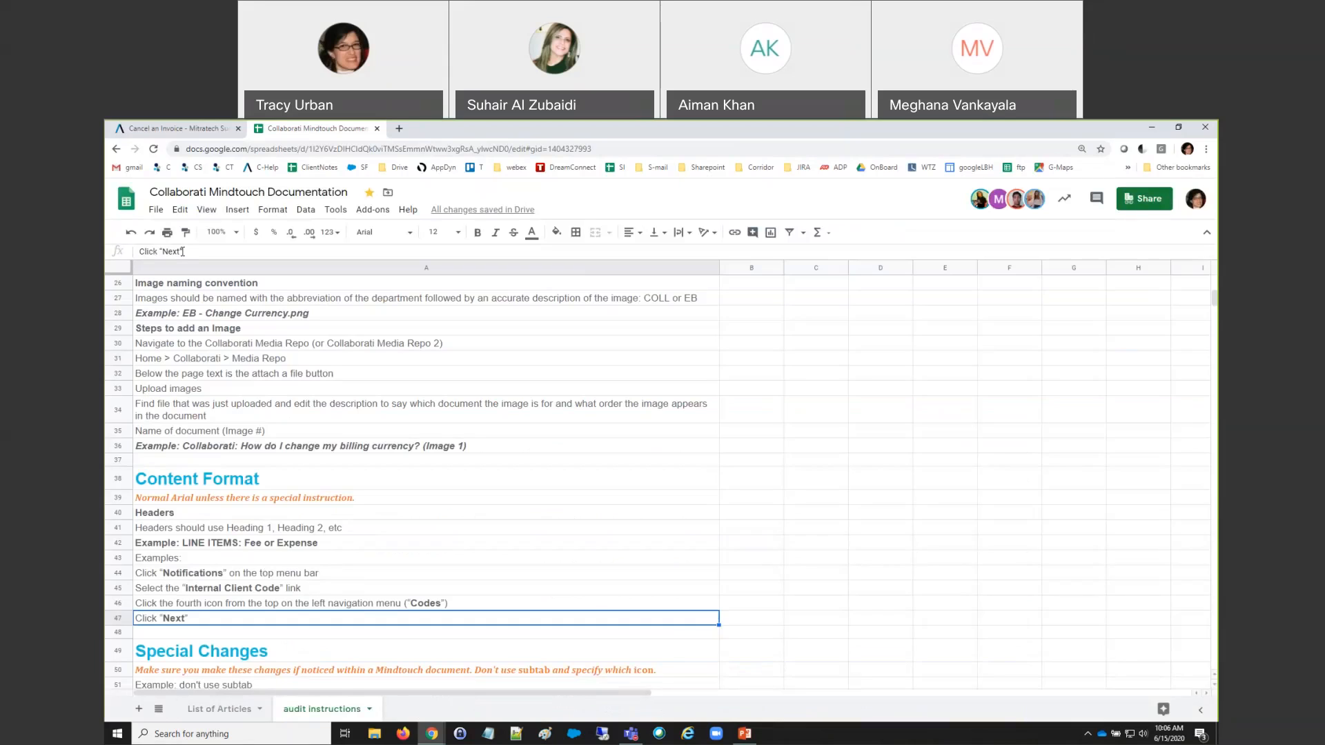
left_click(176, 129)
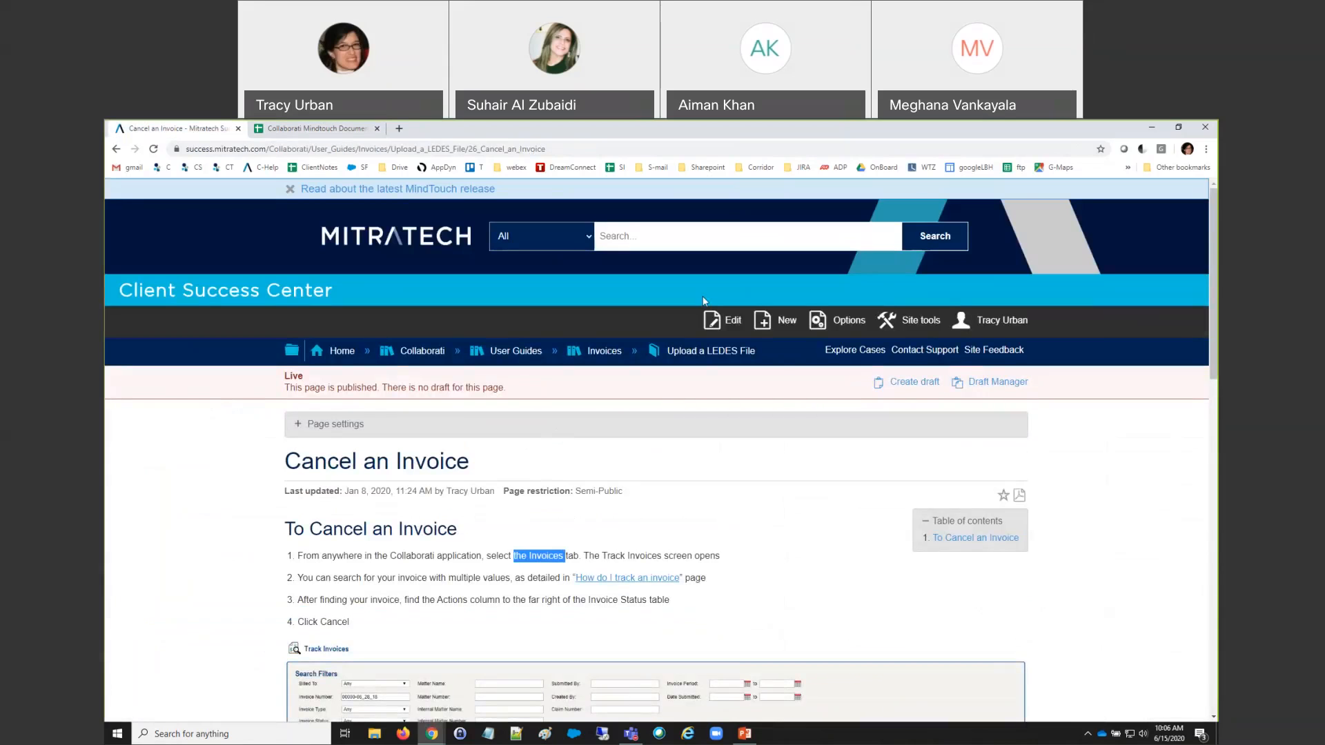
left_click(724, 320)
left_click(853, 503)
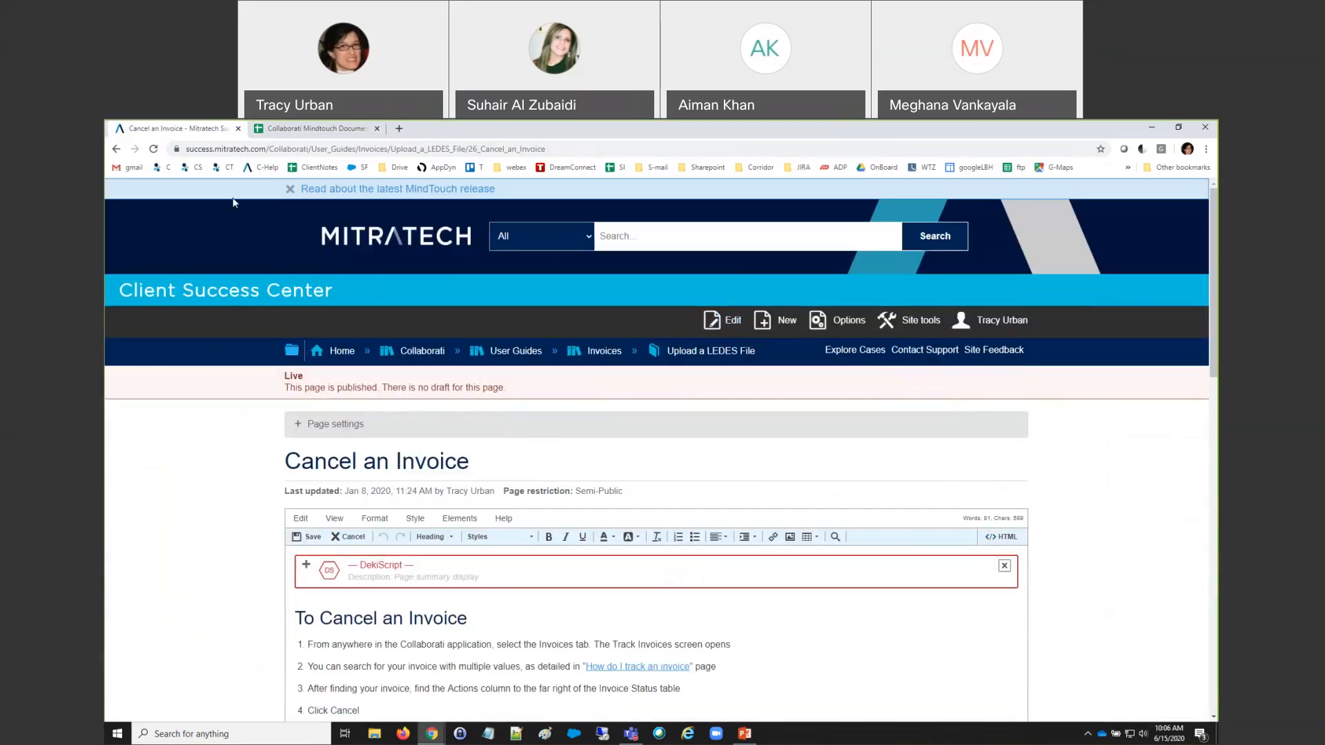
Copy the Timekeepers and Rate Requests example from row 60 of the audit instructions into Notepad
key("ctrl+Tab")
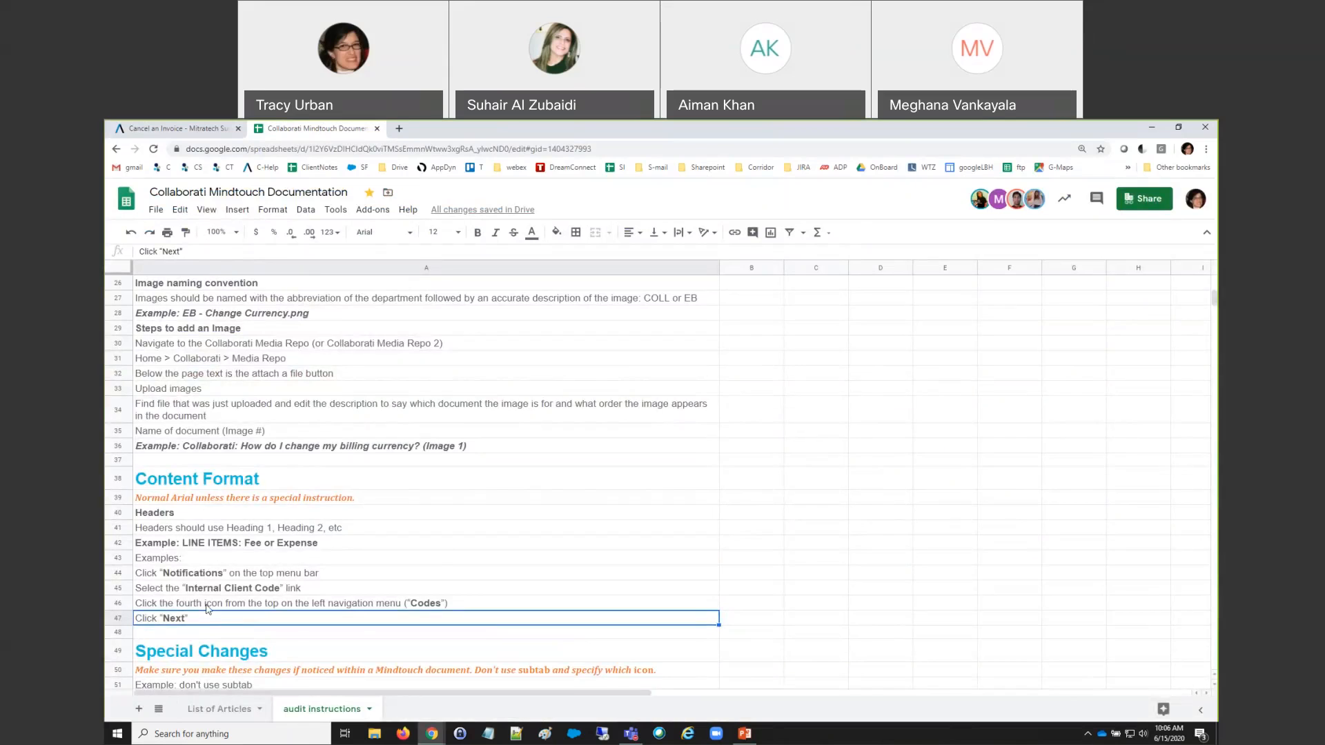
scroll(204, 614, "down", 6)
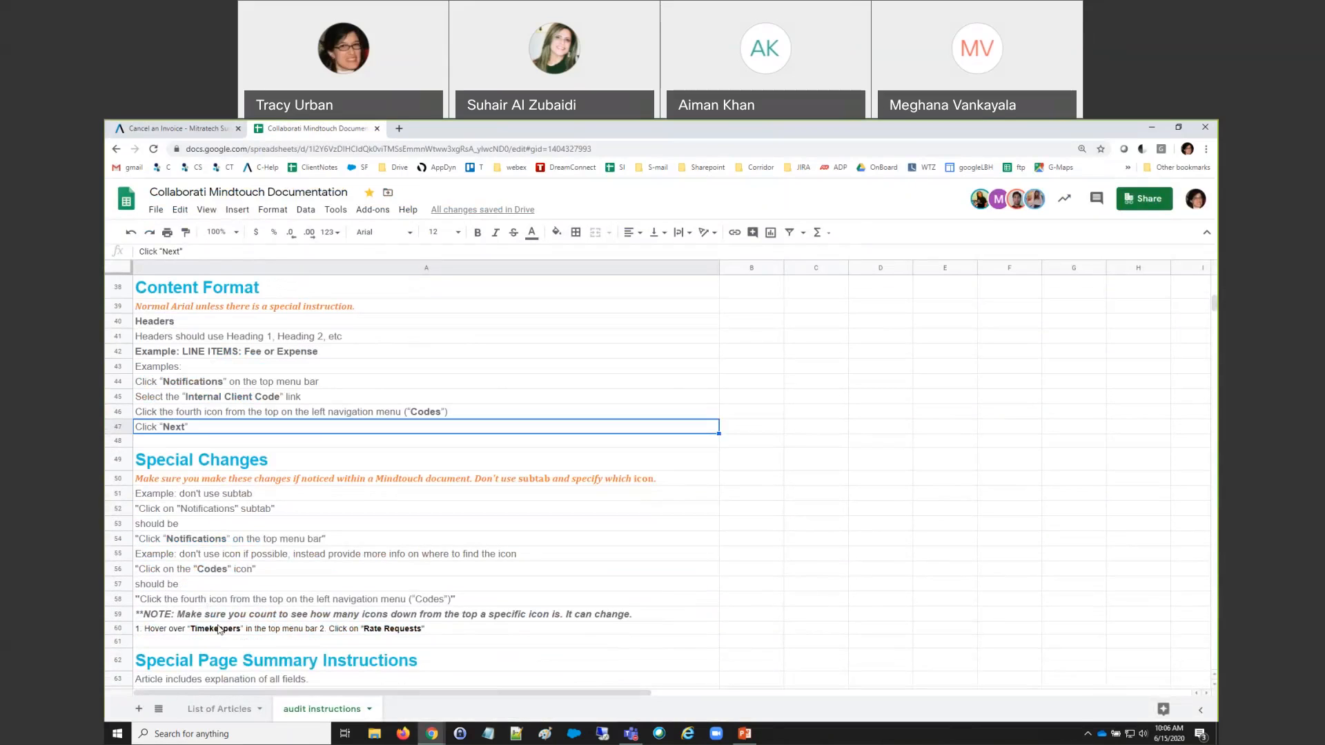
left_click(204, 636)
key("ctrl+c")
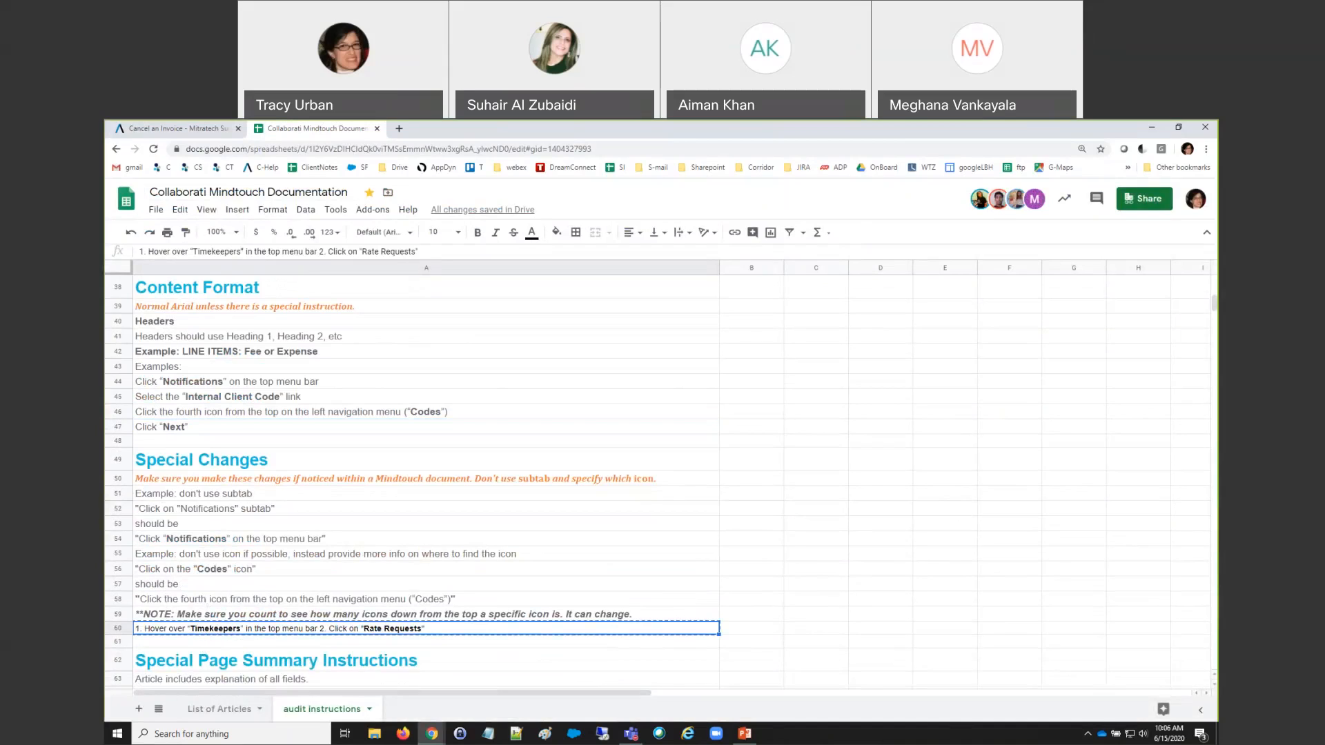
left_click(488, 734)
key("ctrl+v")
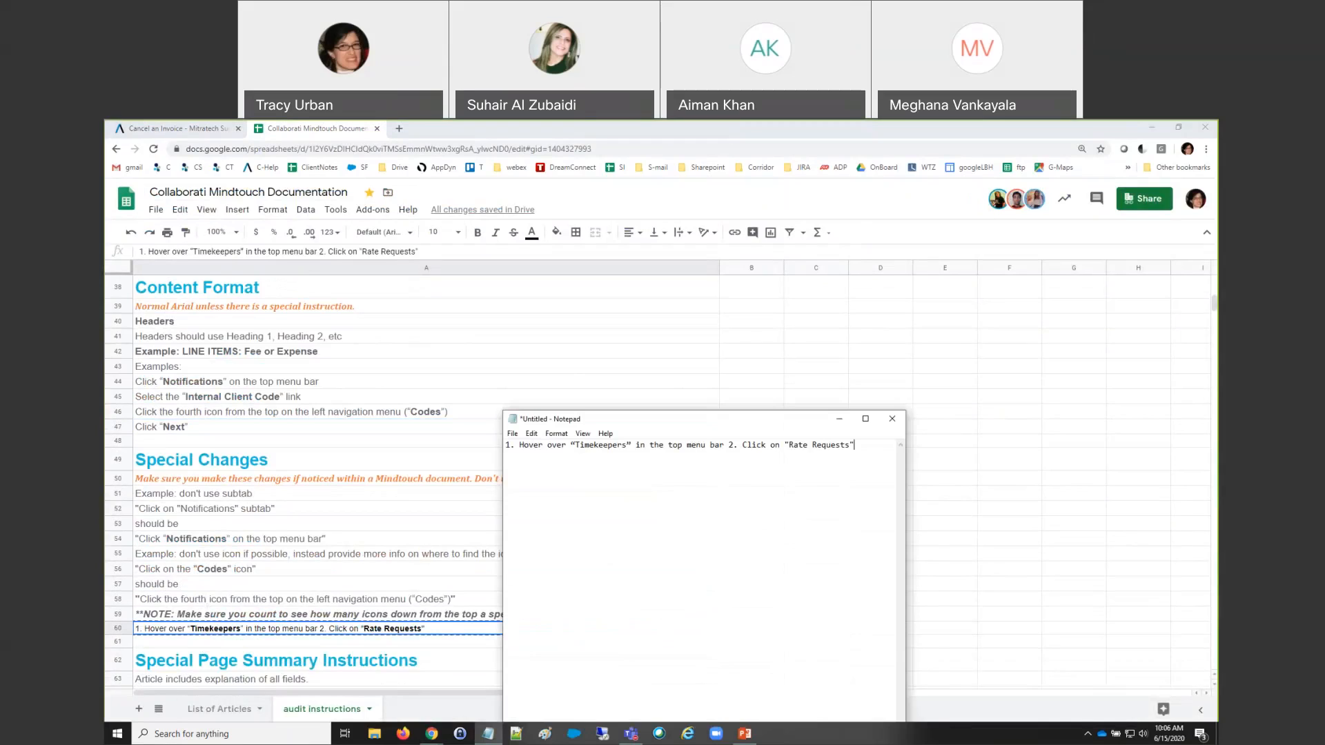
key("alt+Tab")
In step 1 of the Cancel an Invoice article, remove "the" before Invoices and enclose Invoices in double quotation marks
left_click(179, 130)
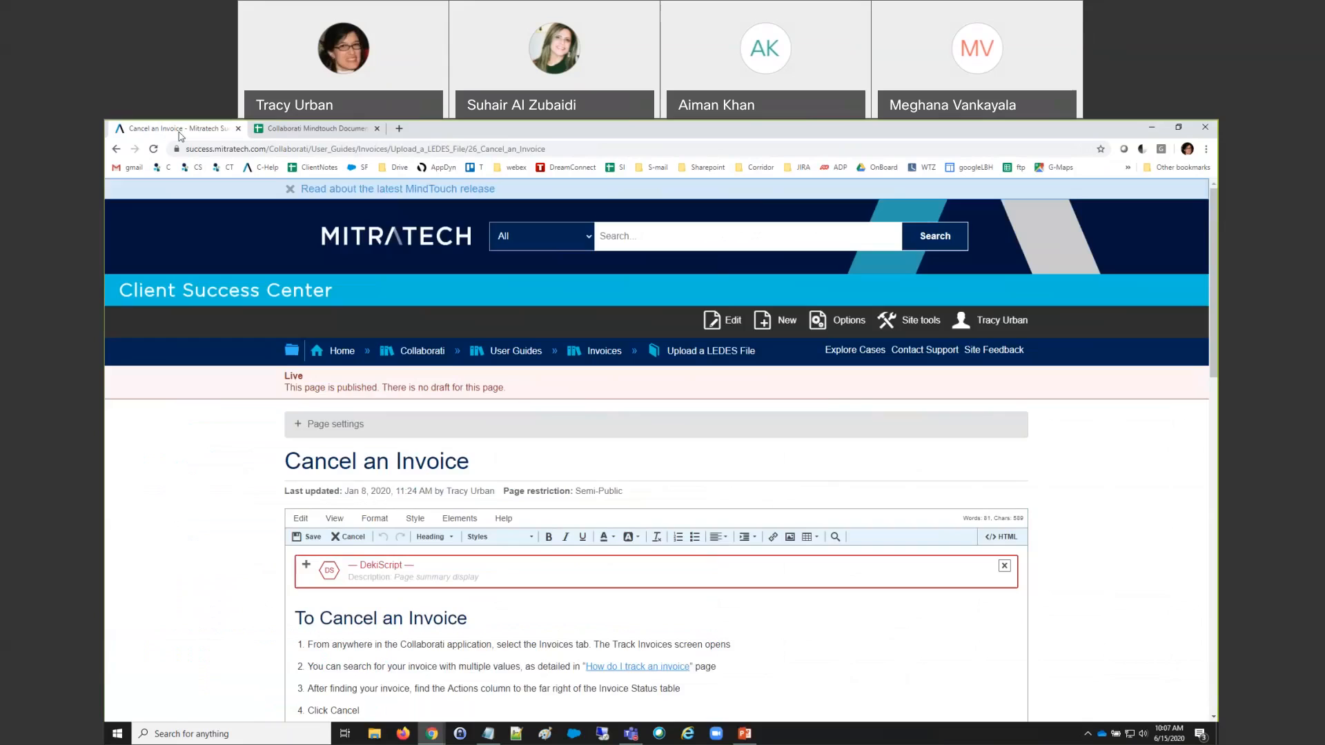
scroll(564, 523, "down", 2)
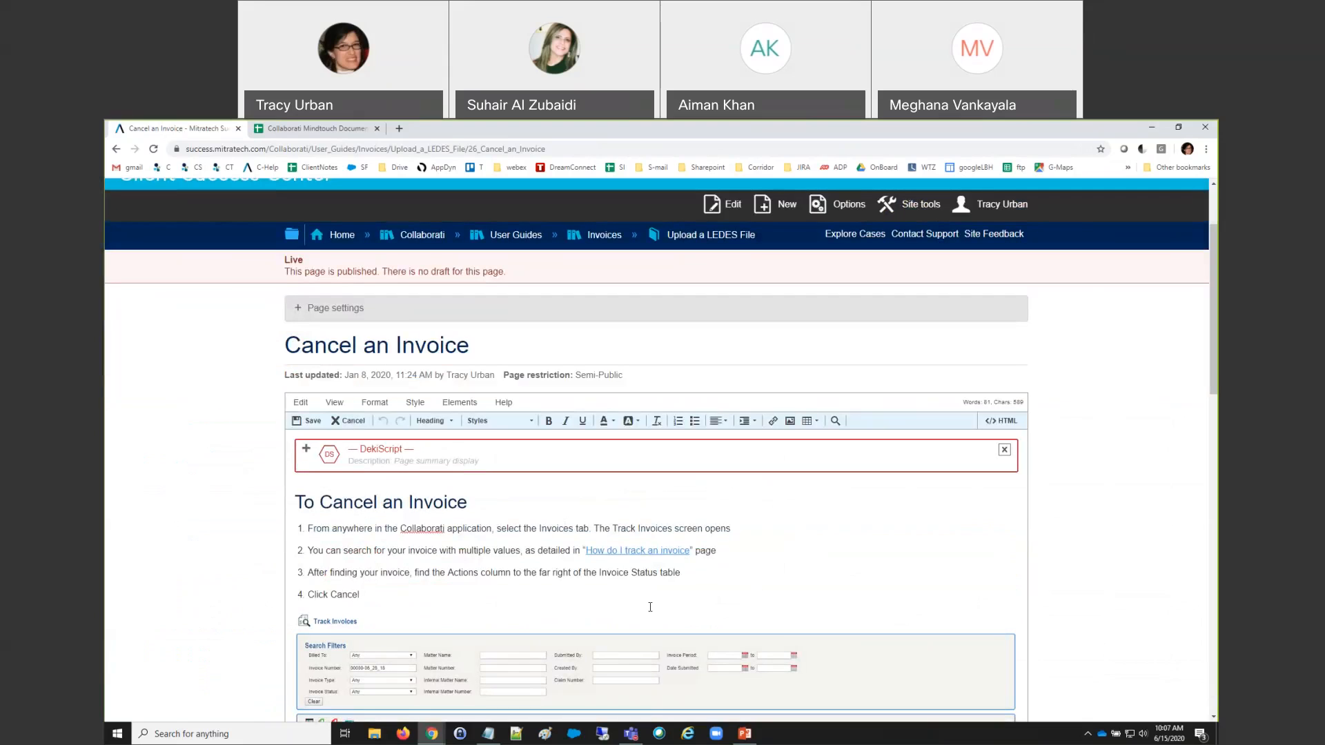
double_click(530, 528)
key("BackSpace")
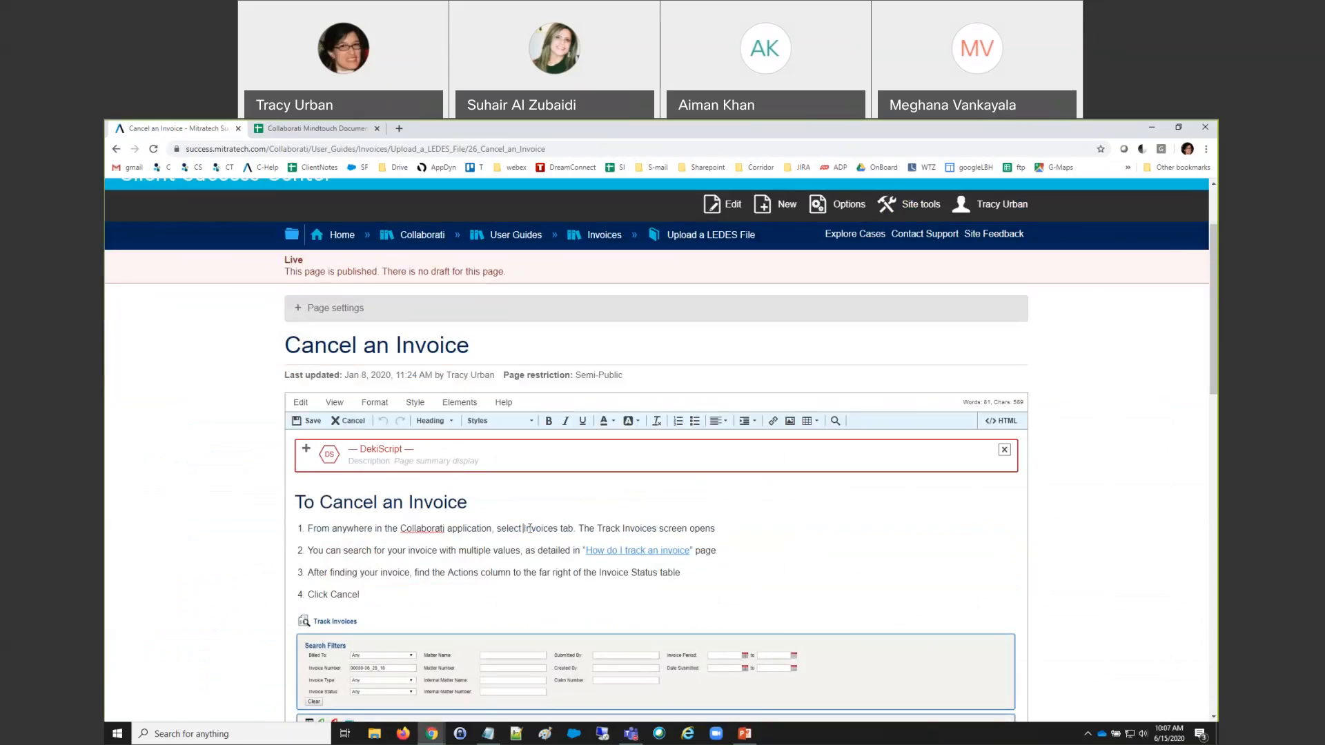
type("\"")
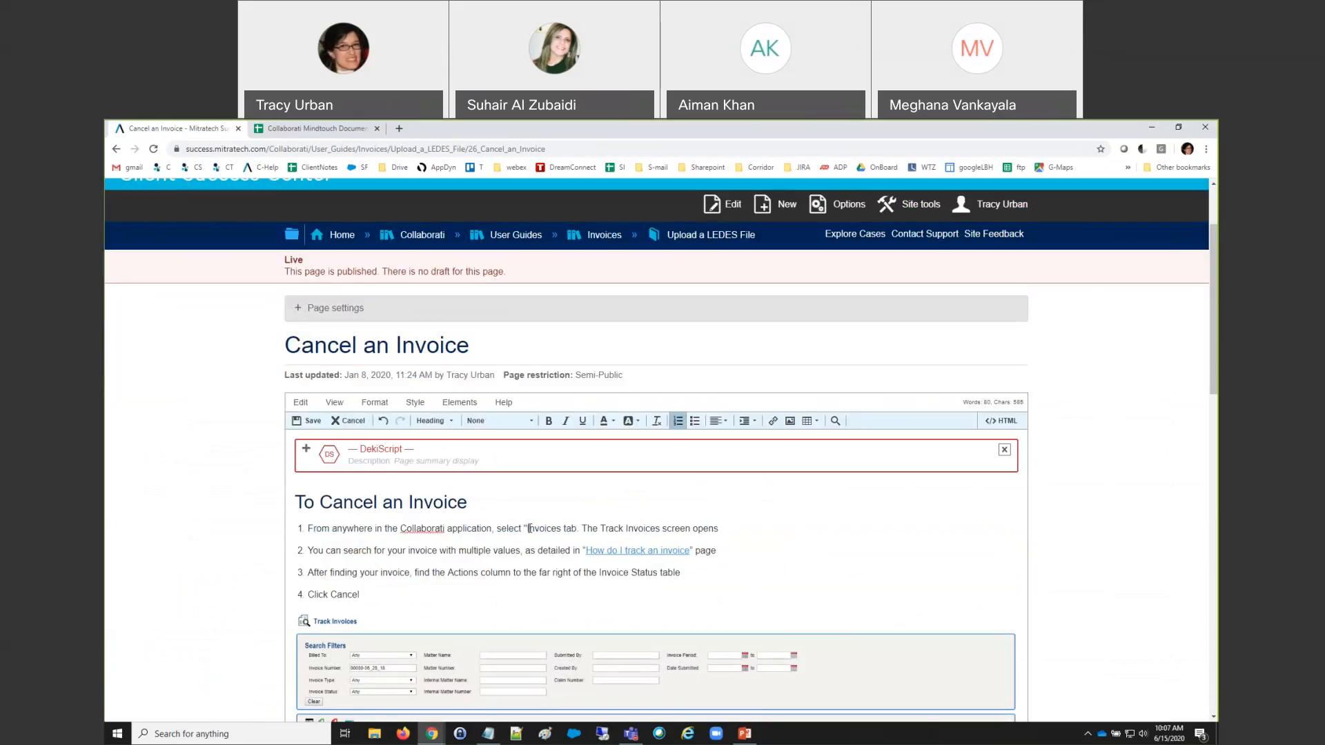
key("Right")
key("Right")
key("Right")
key("Right")
key("Right")
key("Right")
key("Right")
key("Right")
type("\"")
Make the quoted word Invoices in step 1 bold
double_click(537, 528)
left_click(548, 421)
left_click(600, 529)
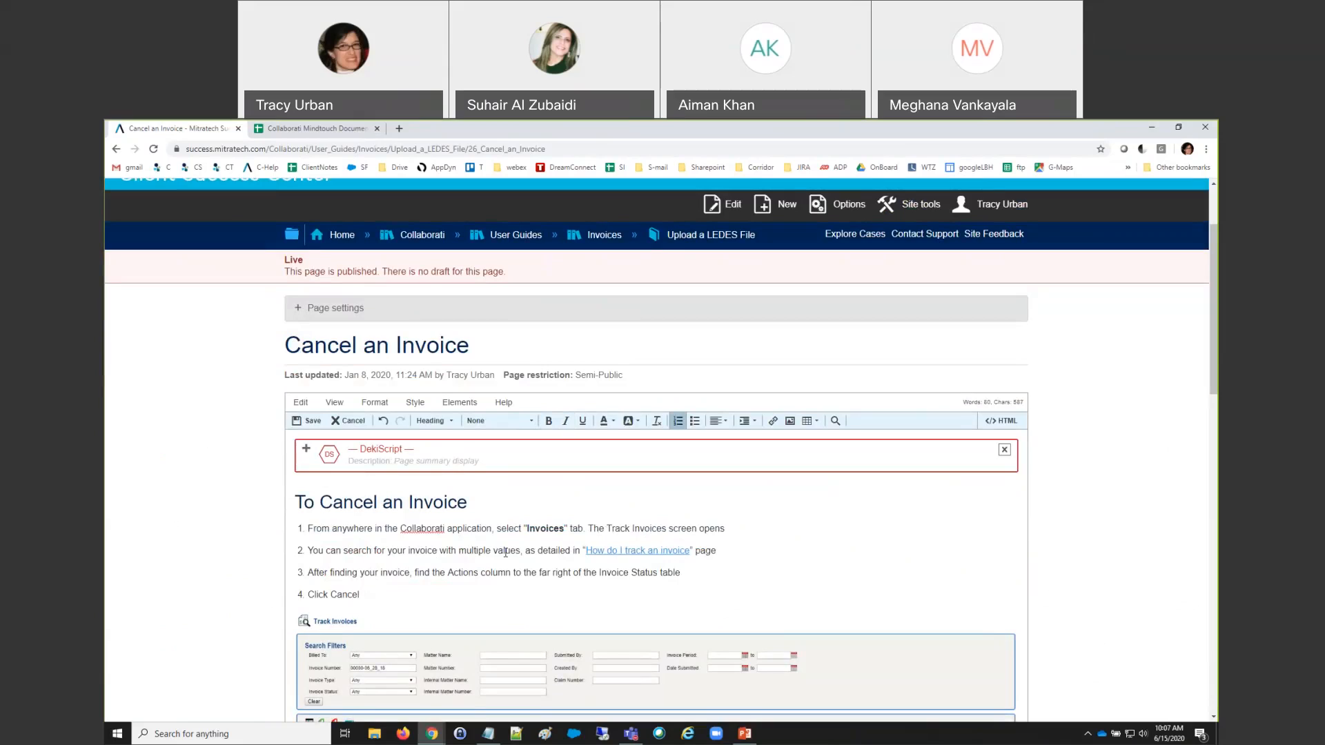
Test the "How do I track an invoice" link in step 2 and return to the article being edited
left_click(649, 552)
left_click(683, 568)
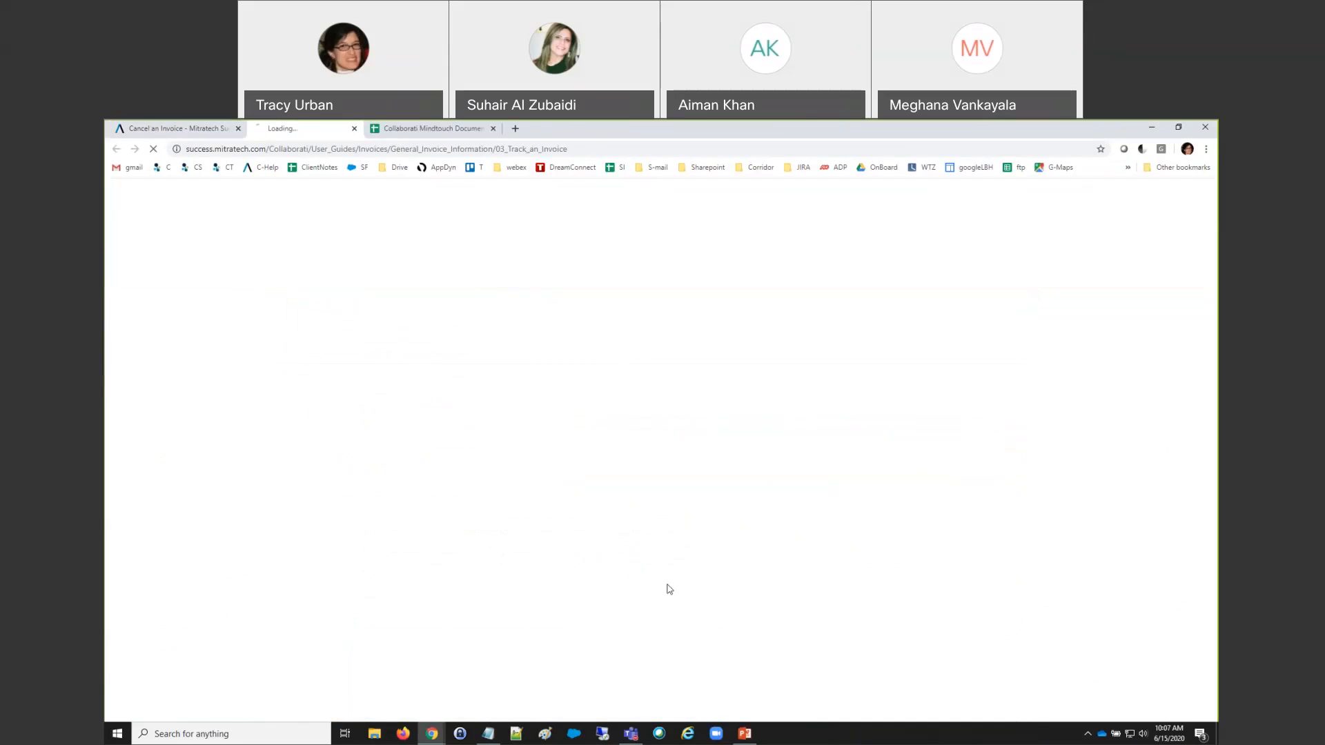
left_click(200, 126)
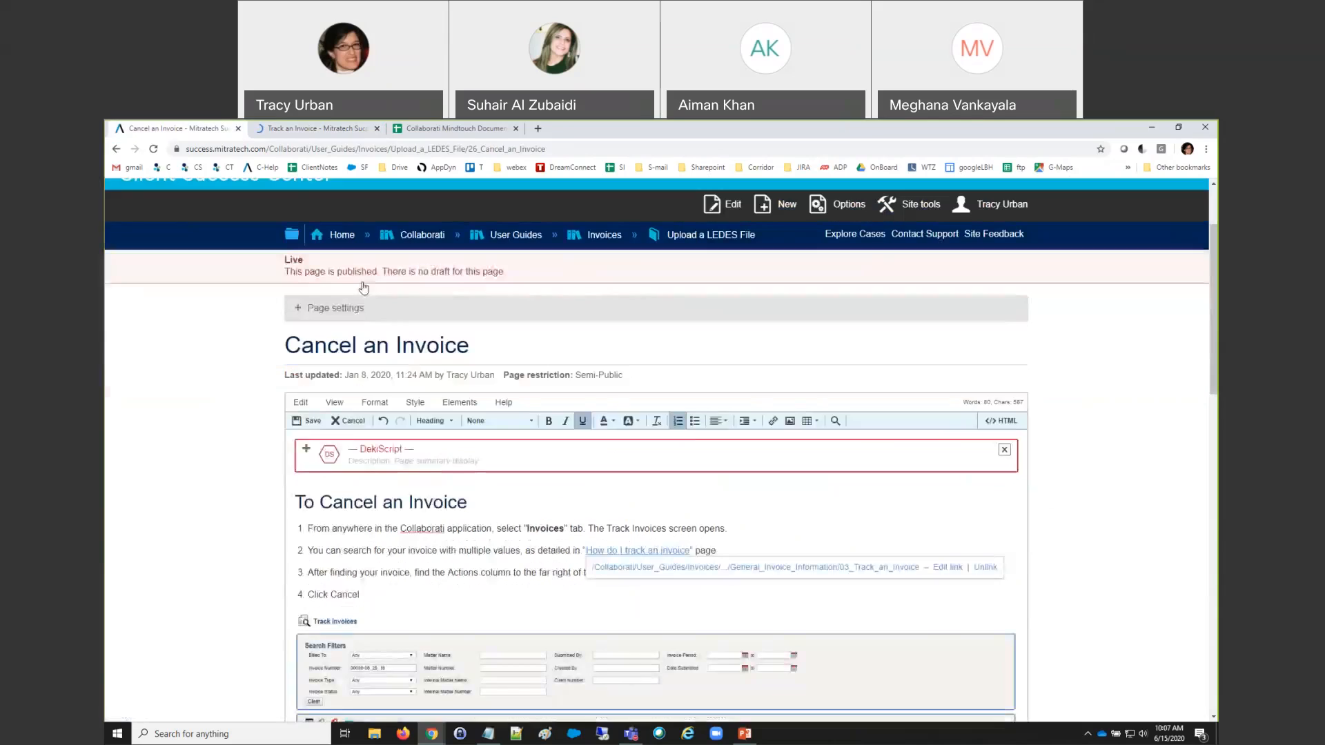
Reword the table name at the end of step 3 from "Invoice Status" to "Track Invoices"
left_click(550, 570)
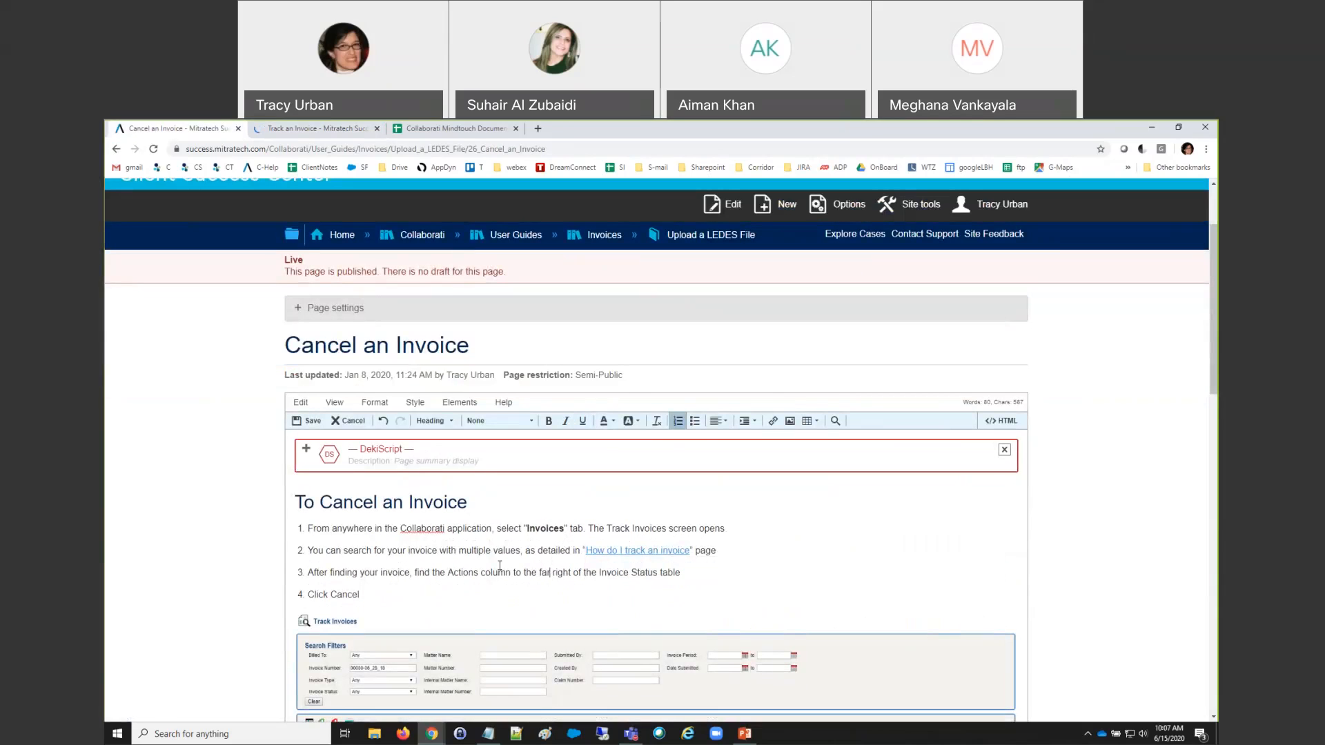
scroll(424, 591, "down", 1)
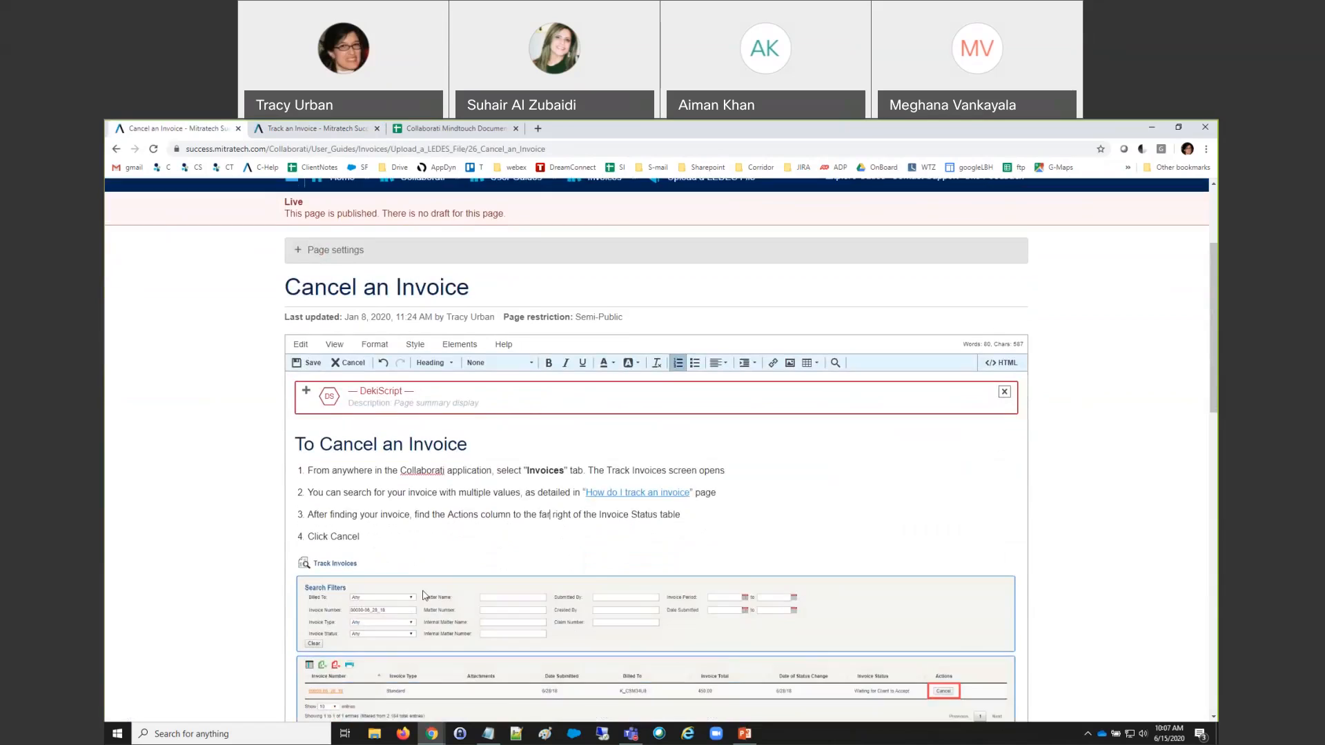
scroll(423, 595, "down", 1)
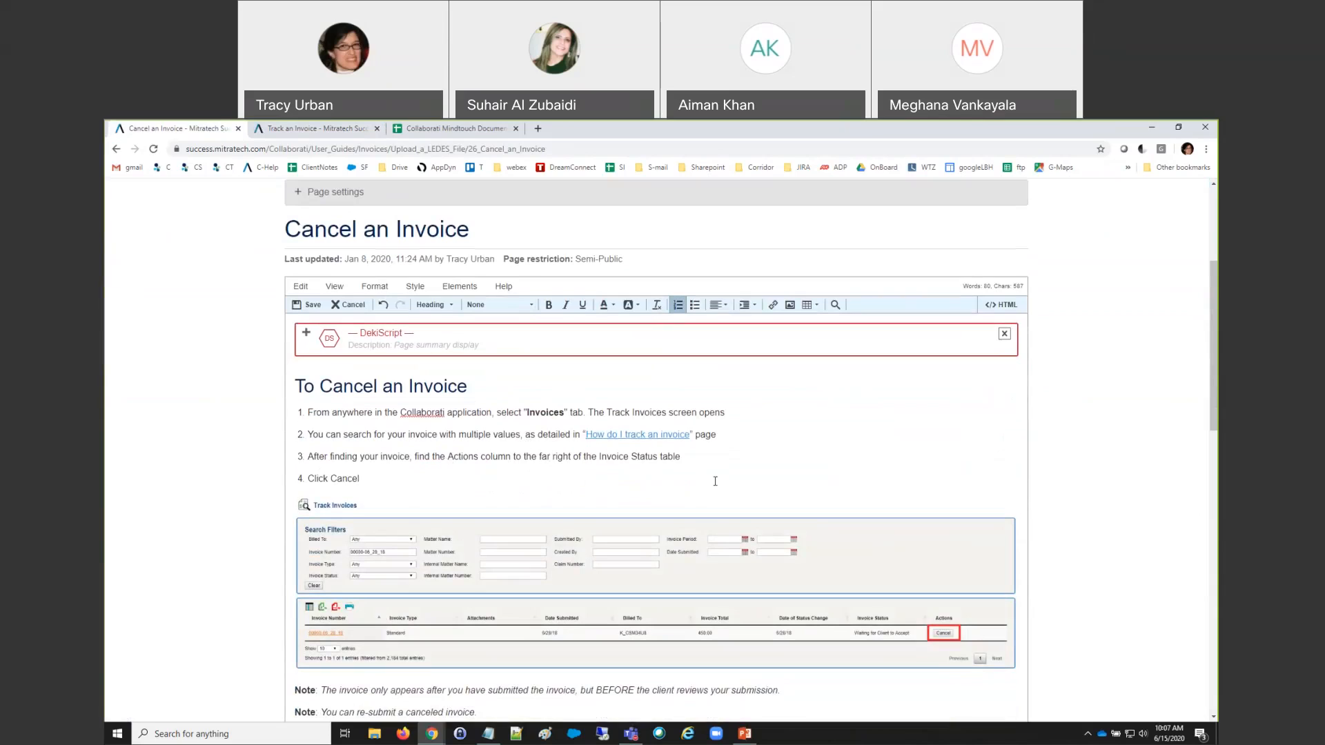
double_click(646, 457)
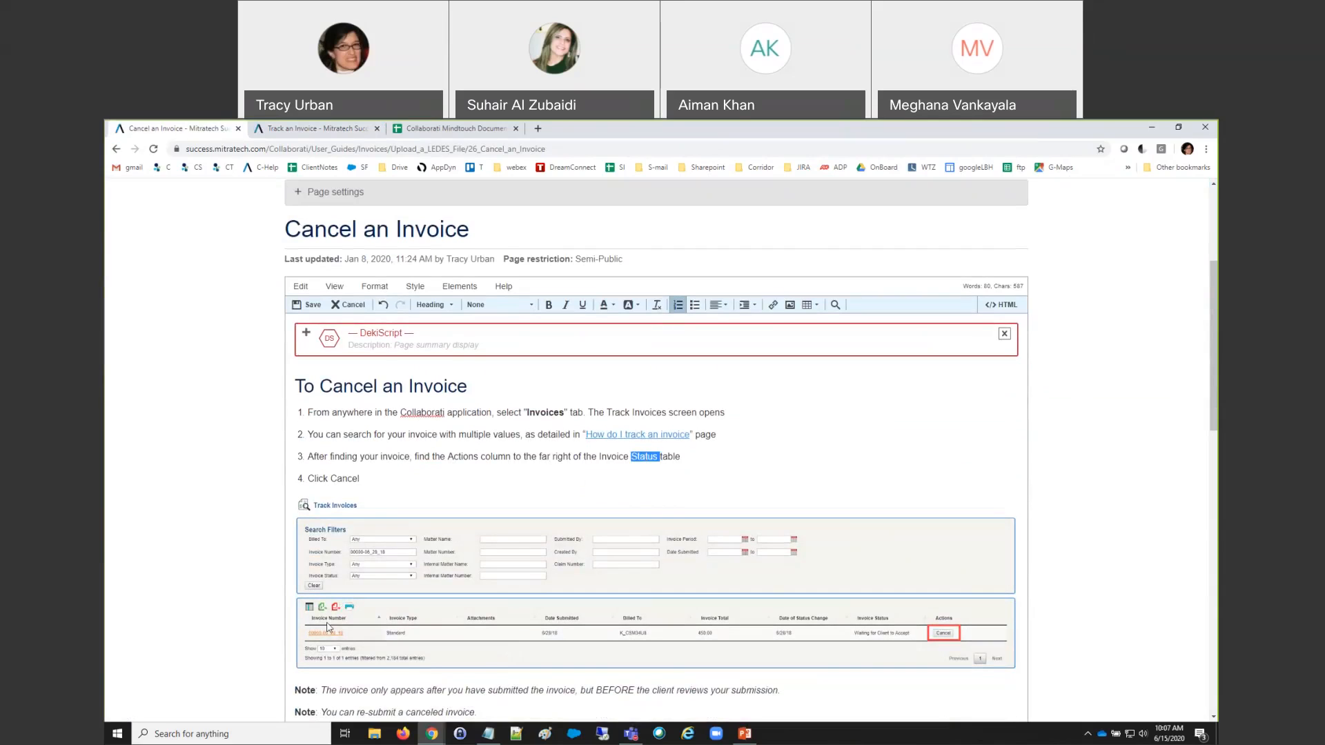
scroll(329, 628, "down", 2)
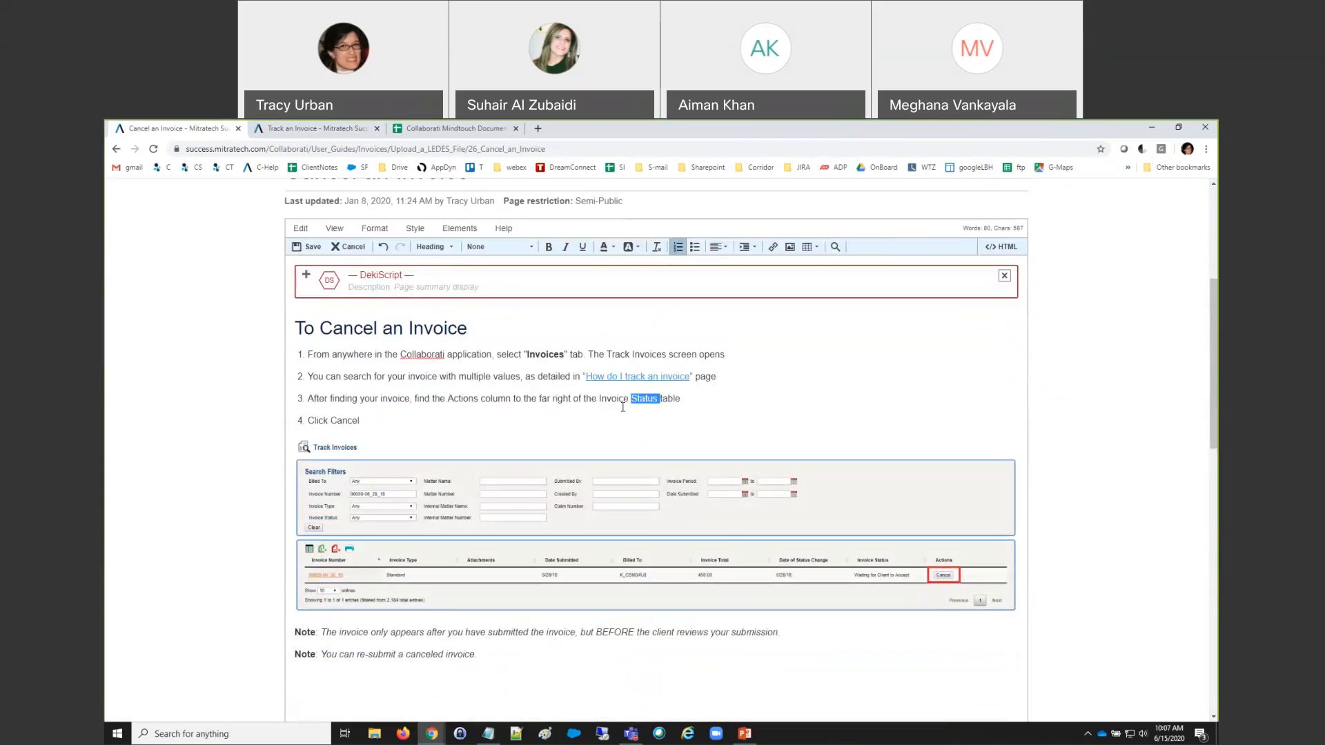
key("Delete")
type("Track")
left_click(654, 399)
type("s")
Enclose Cancel in step 4 in double quotation marks and make the word bold, following the Special Changes examples in the audit instructions
left_click(333, 423)
left_click(466, 131)
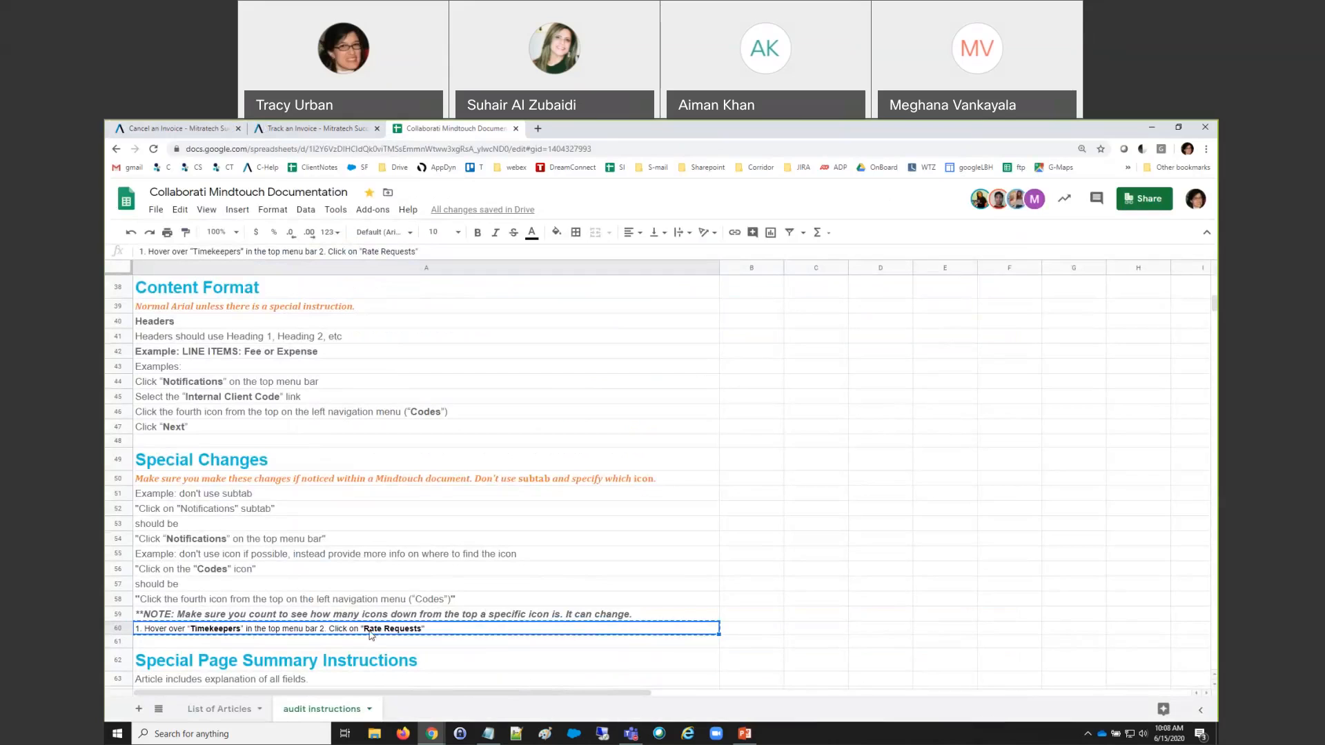
left_click(250, 618)
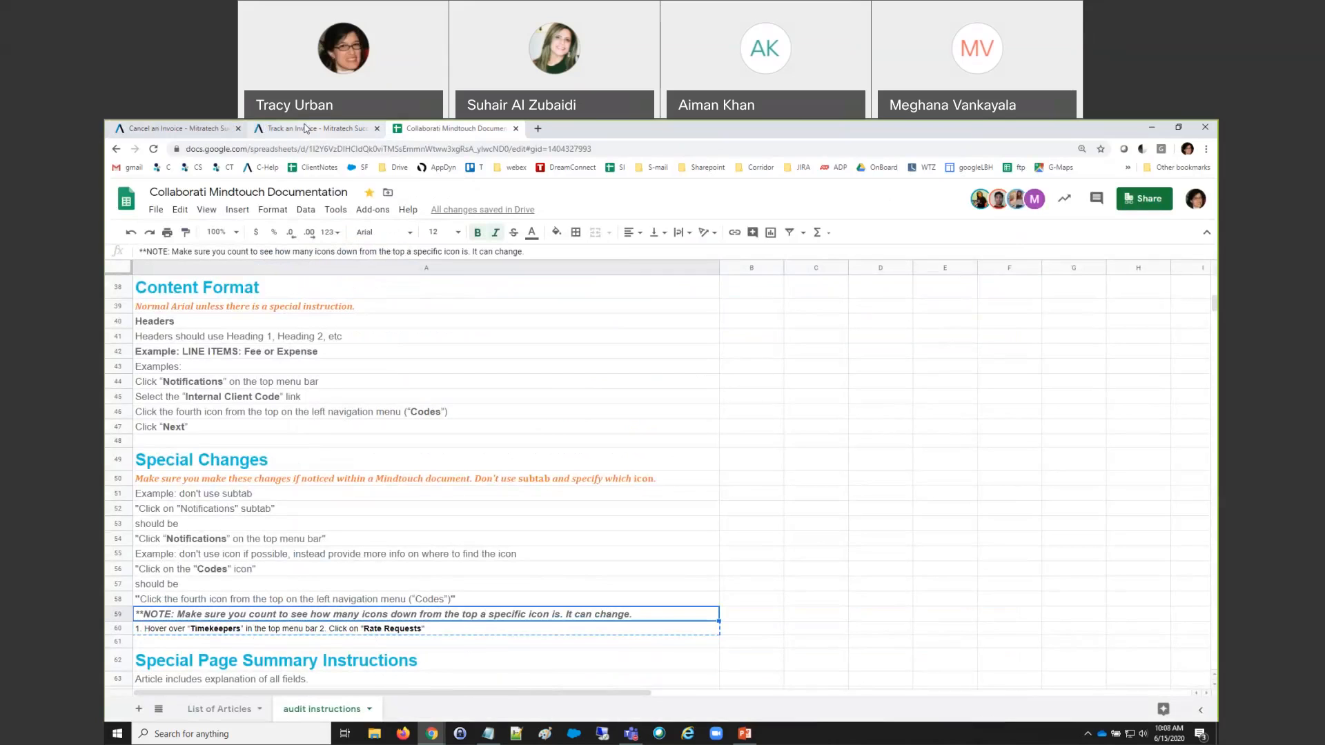
left_click(173, 128)
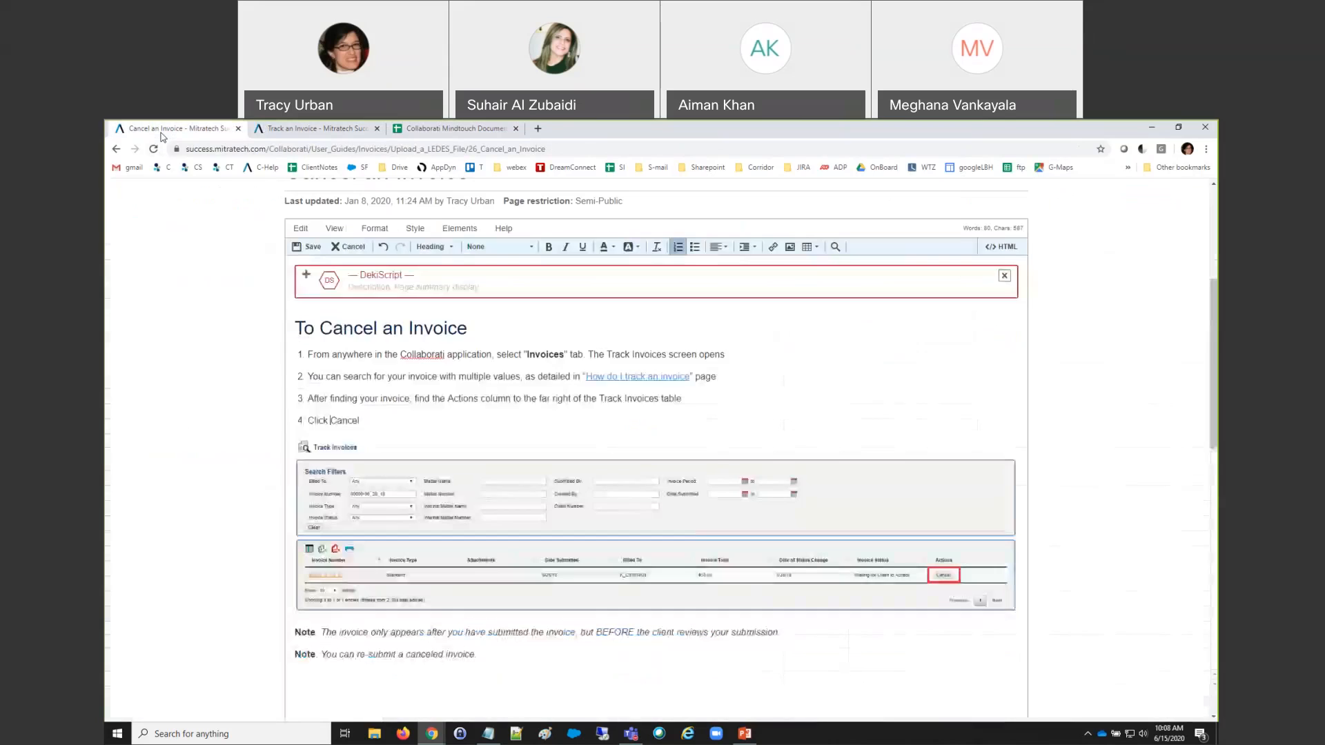
left_click(332, 420)
type("\"")
key("shift+Right")
key("shift+Right")
key("shift+Right")
key("shift+Right")
key("shift+Right")
key("shift+Right")
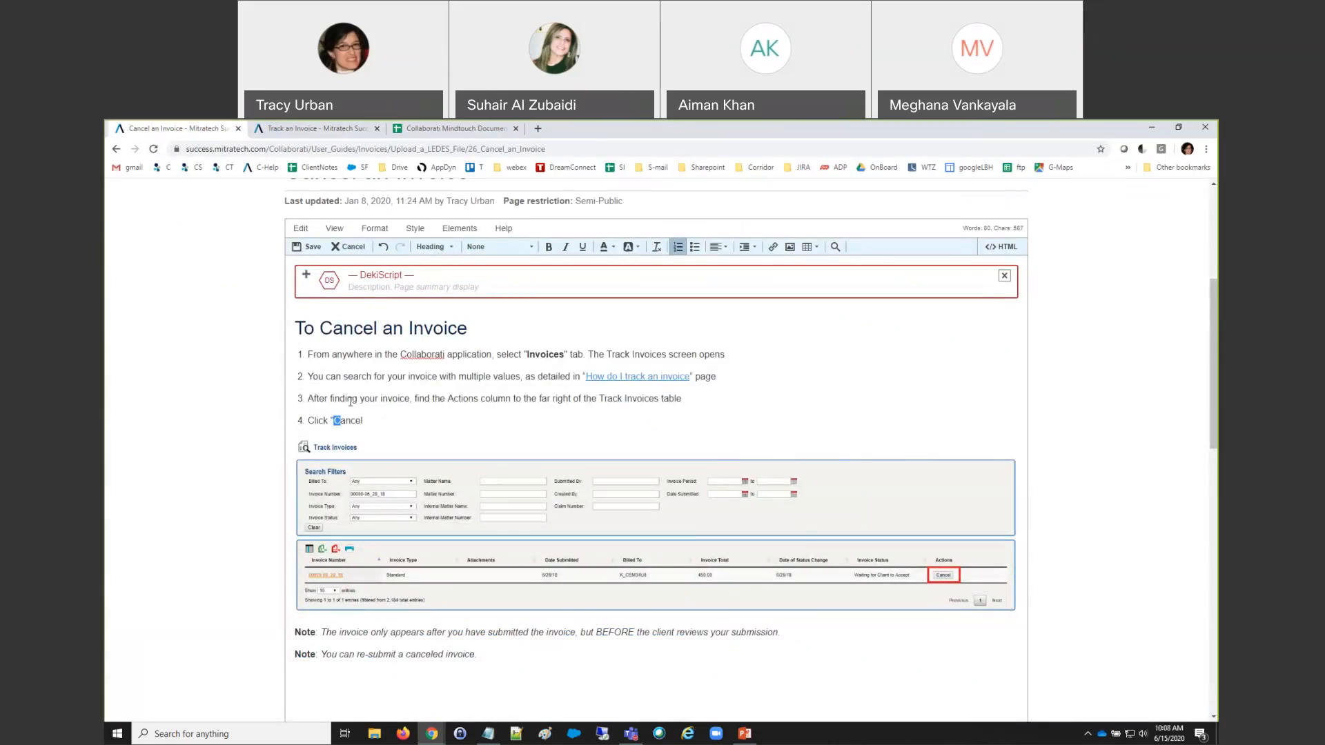
key("ctrl+b")
key("Right")
key("BackSpace")
type("B")
key("BackSpace")
type("\"")
left_click(549, 247)
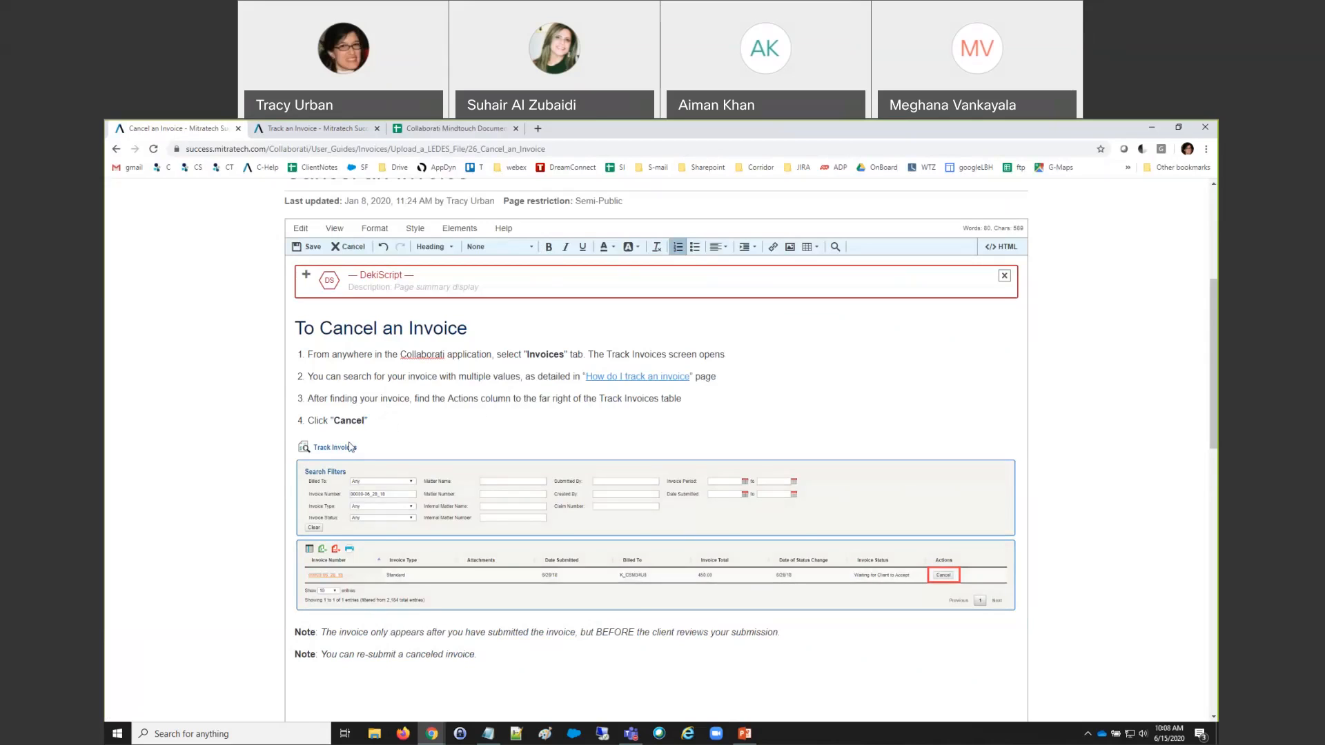
Review the corrected Cancel an Invoice article down to its notes and save the changes
scroll(324, 516, "down", 2)
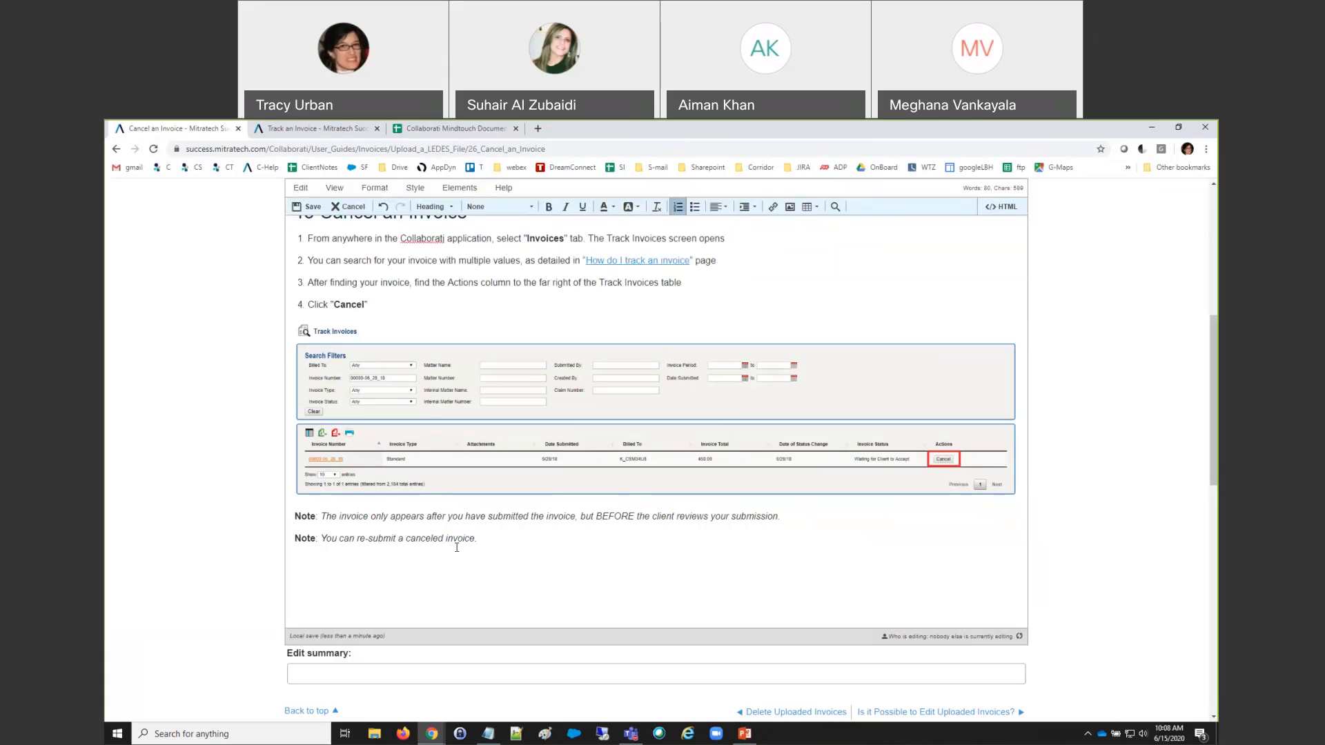
scroll(457, 548, "up", 3)
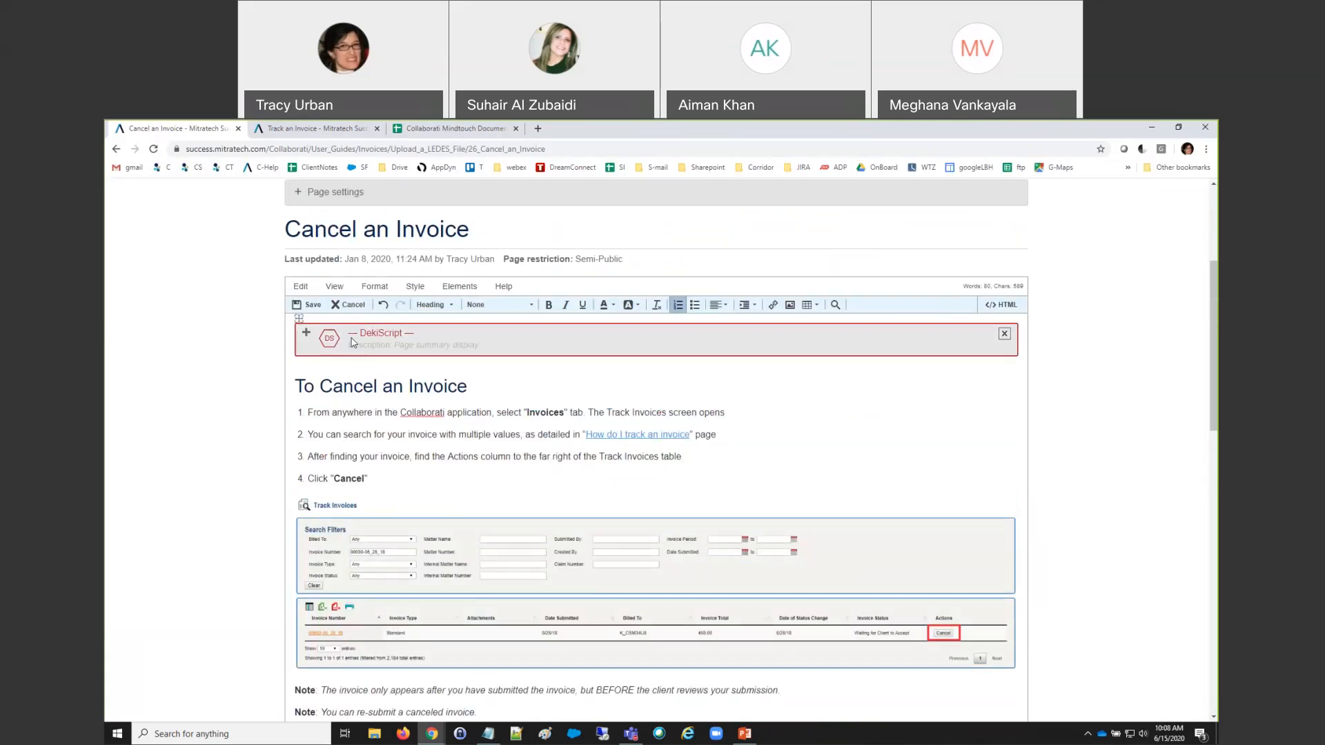
left_click(318, 310)
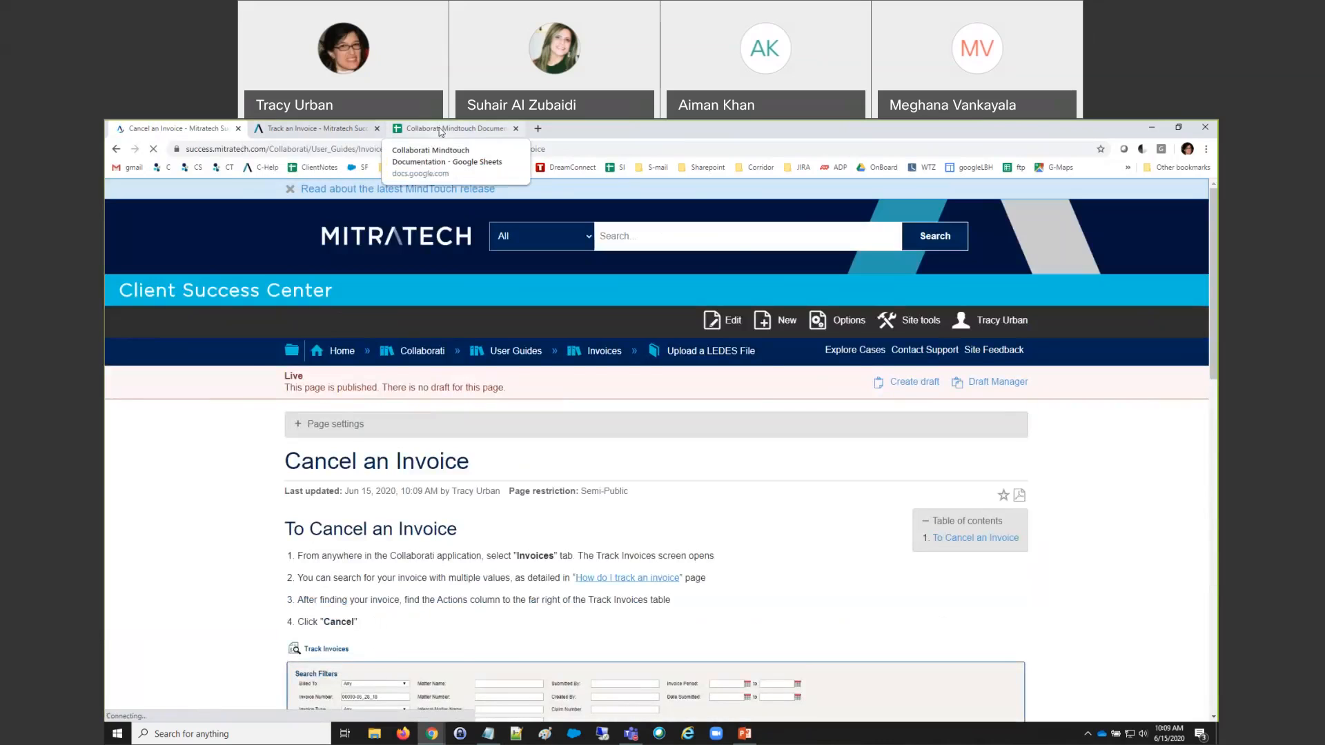
Check the saved article's step numbering against the audit instructions and consult the rule on where images must be stored
left_click(440, 131)
scroll(344, 506, "up", 5)
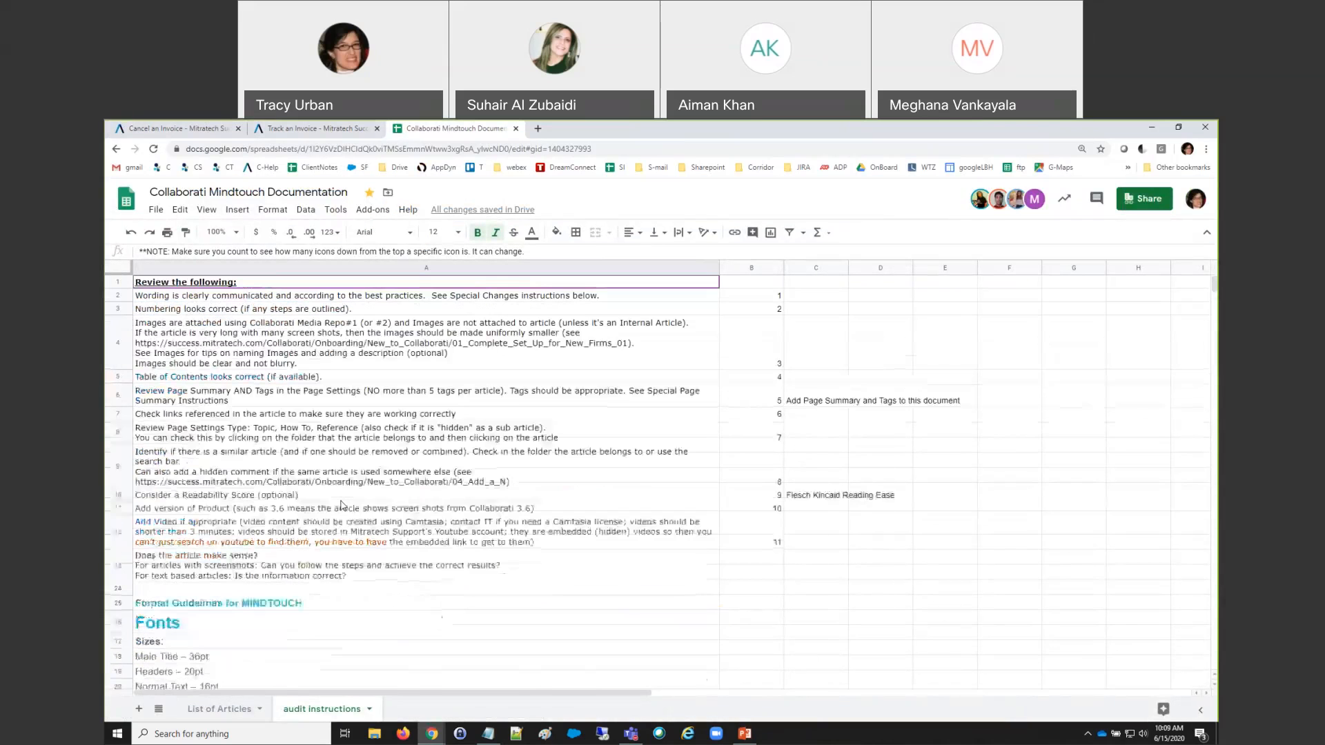
left_click(213, 311)
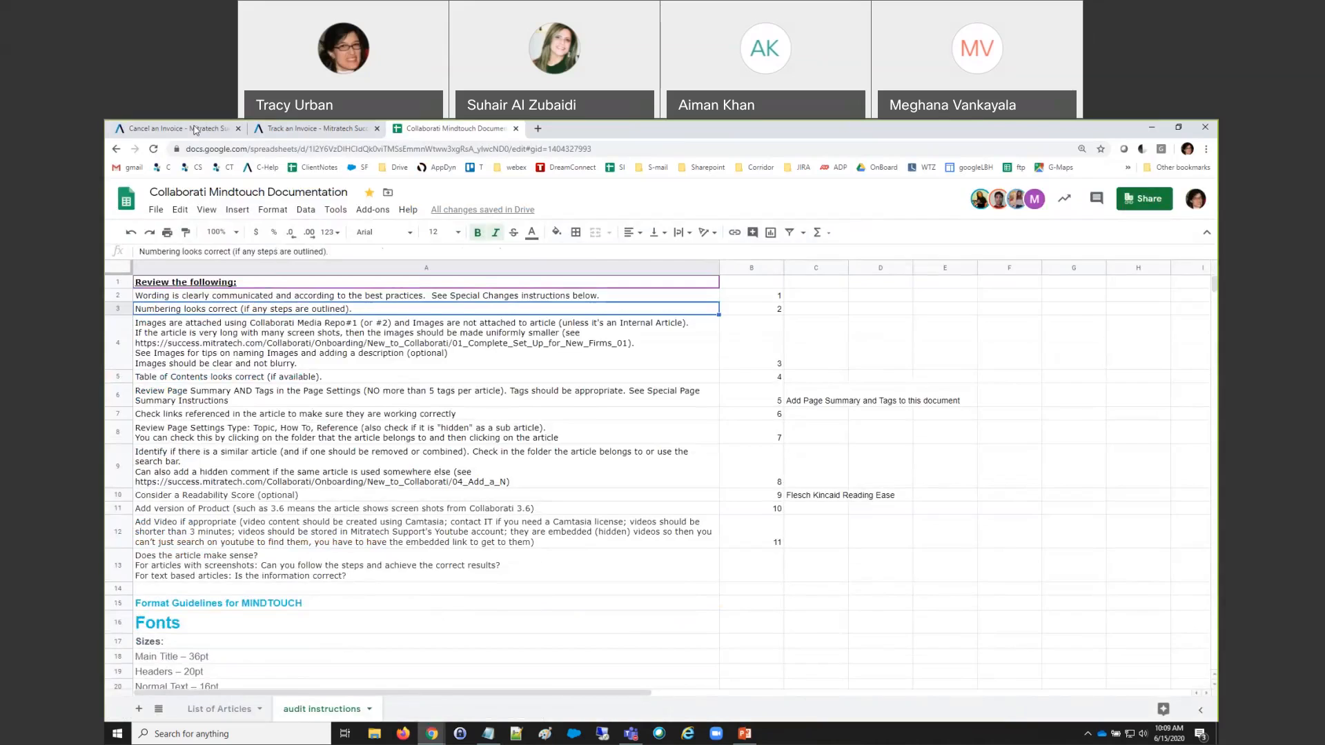
left_click(195, 131)
scroll(308, 376, "down", 2)
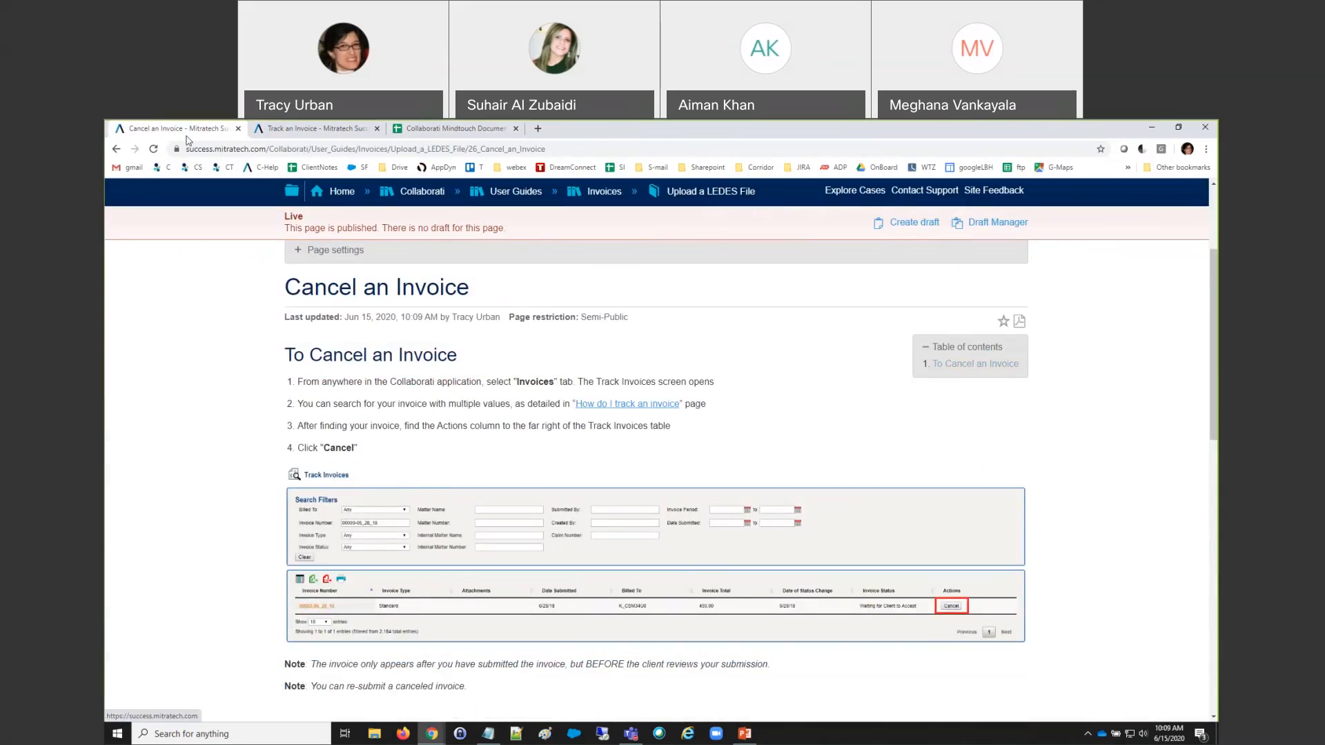
left_click(423, 125)
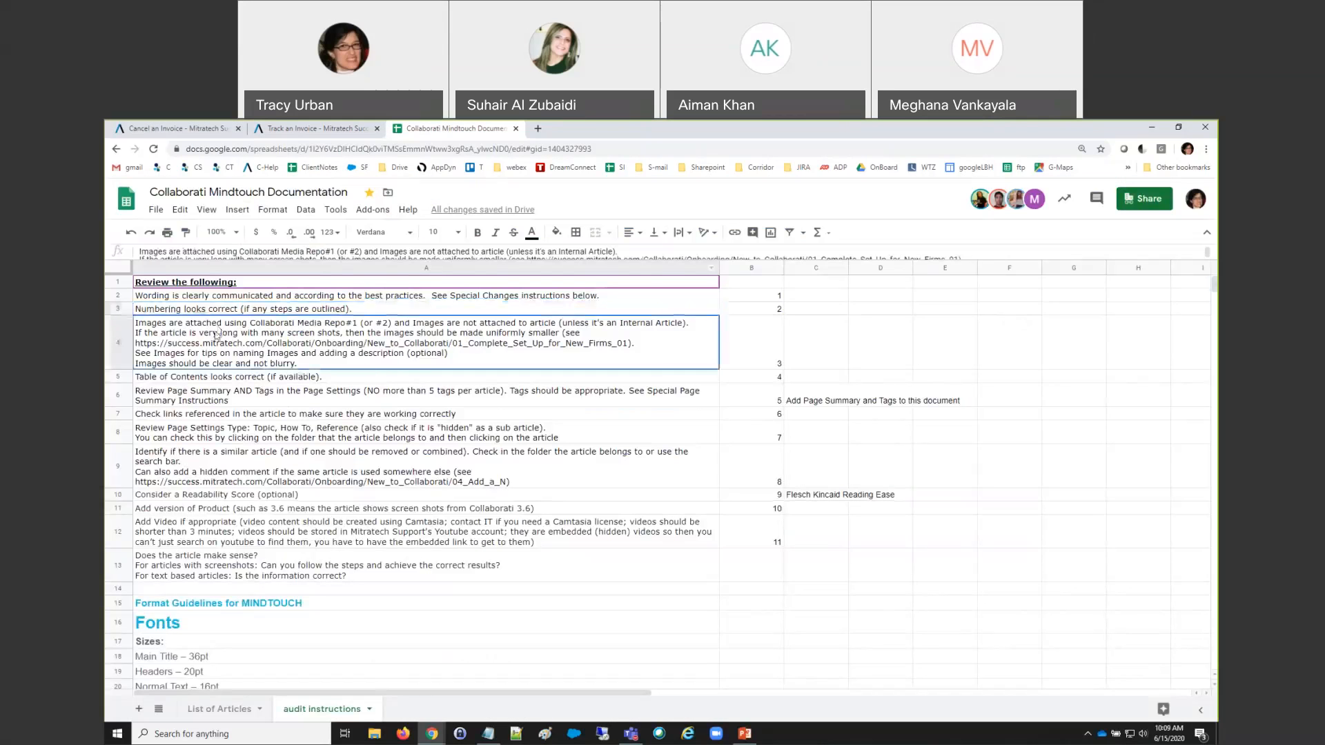
Examine the Cancel an Invoice article's attachments and its embedded Track Invoices screenshot
left_click(164, 127)
scroll(497, 648, "down", 10)
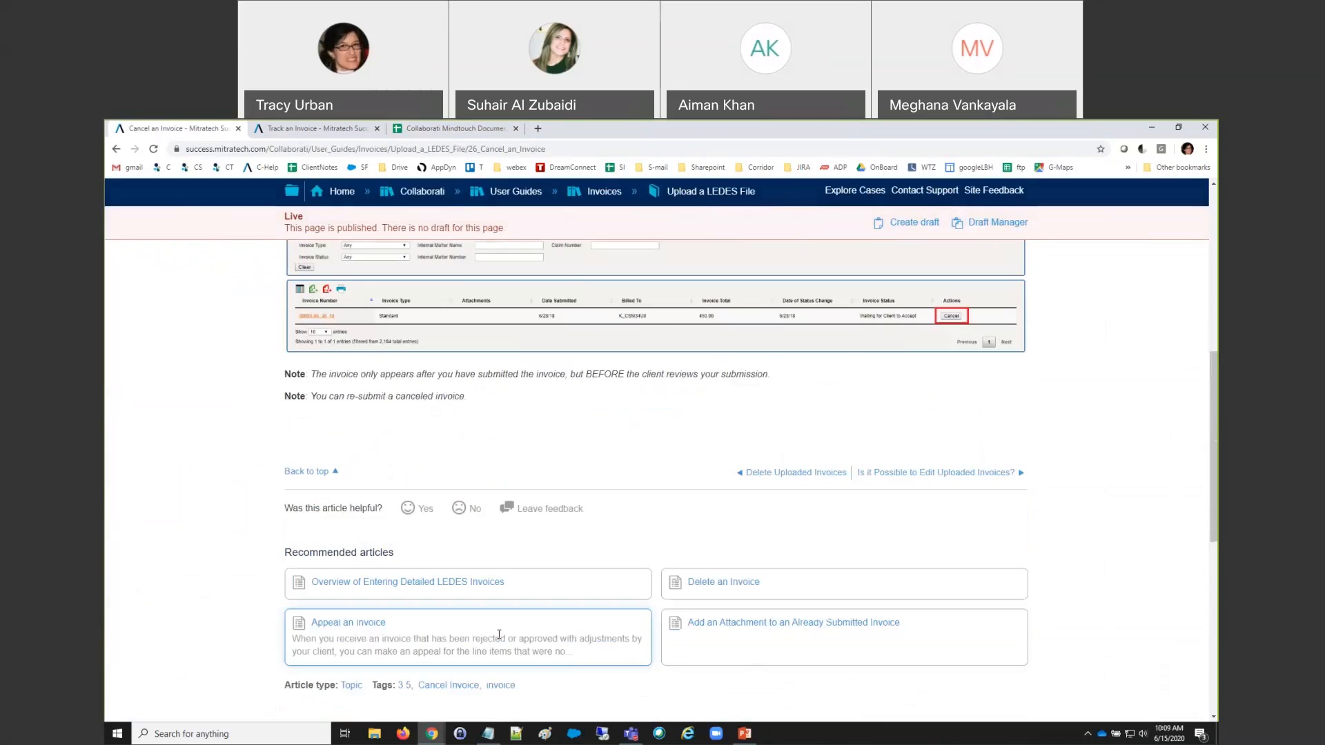
scroll(497, 634, "down", 2)
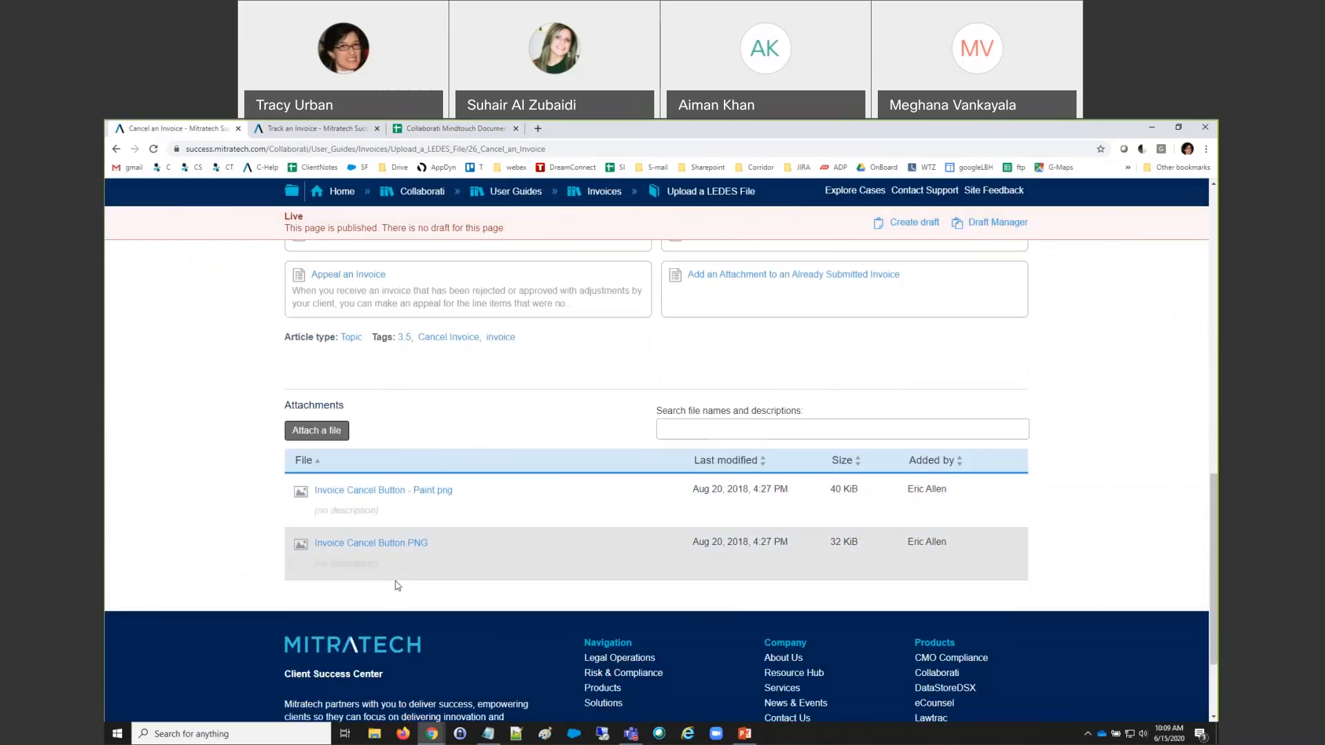
scroll(397, 585, "up", 10)
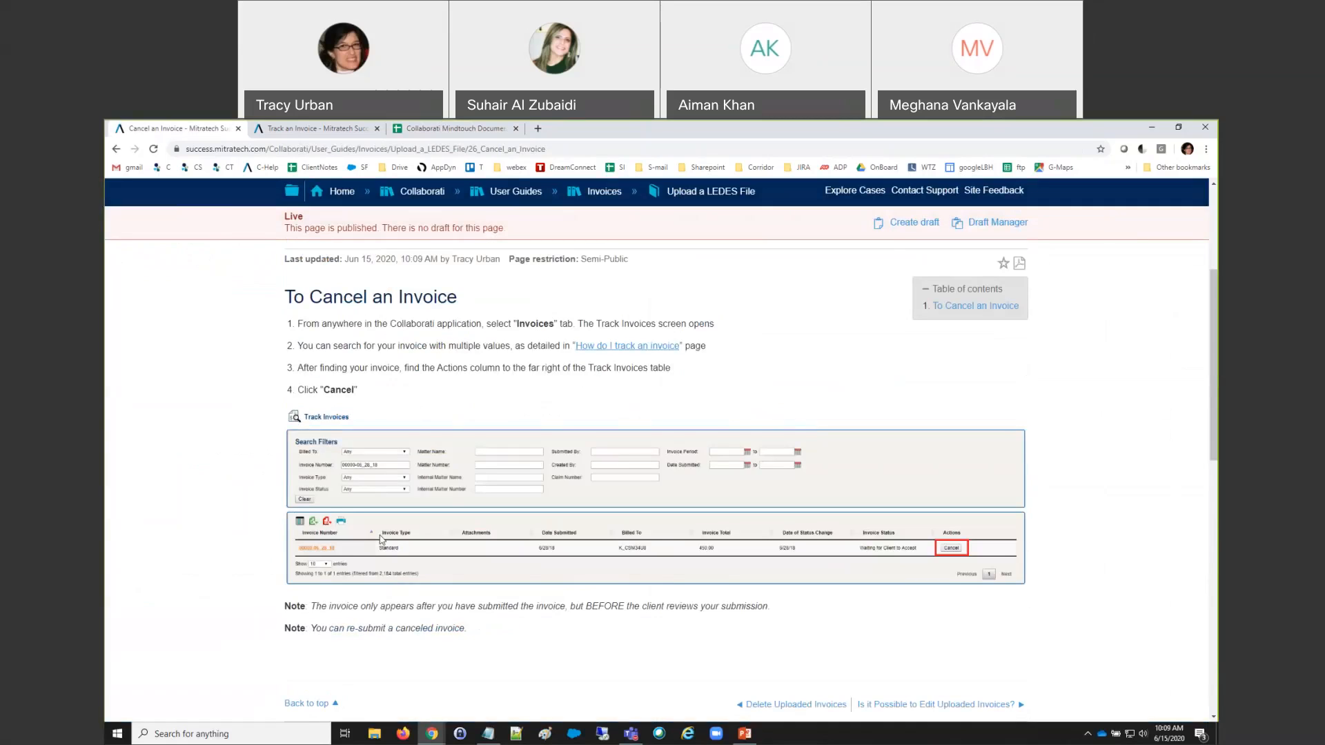
scroll(381, 539, "down", 3)
scroll(380, 539, "up", 7)
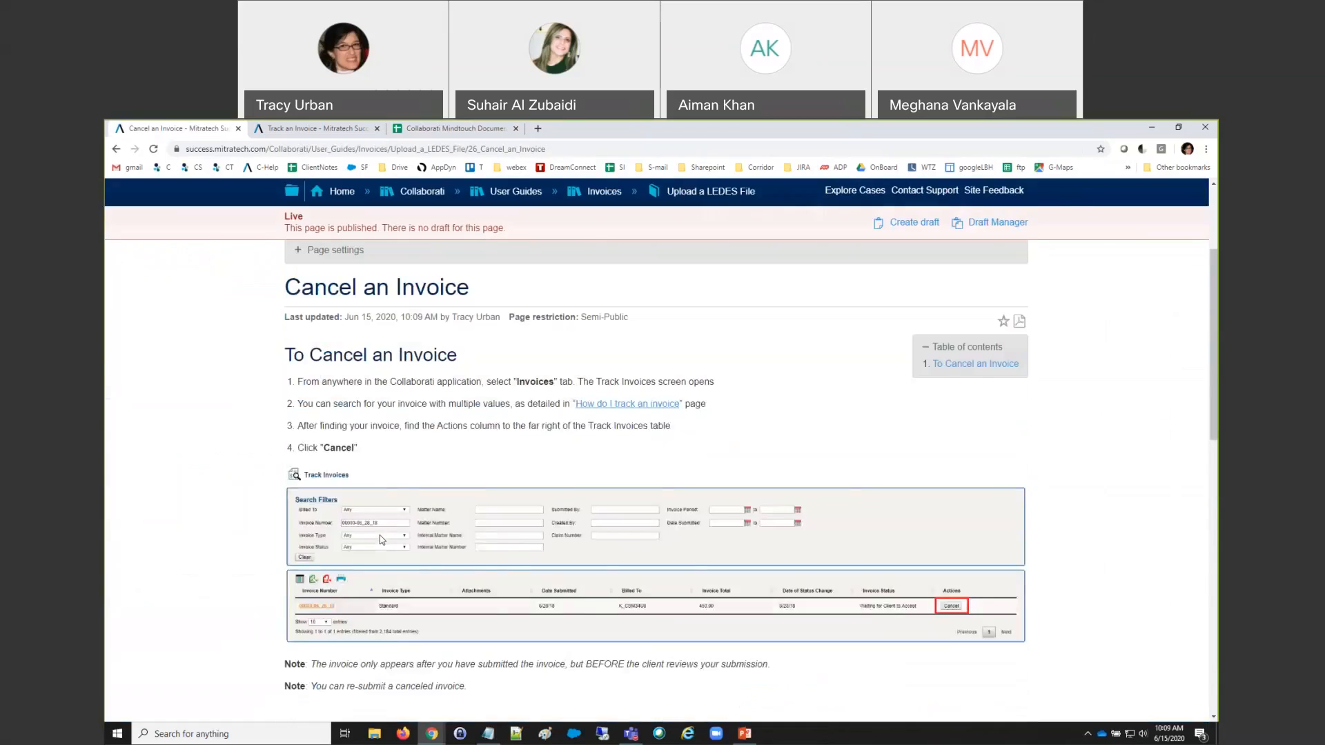
scroll(390, 521, "down", 3)
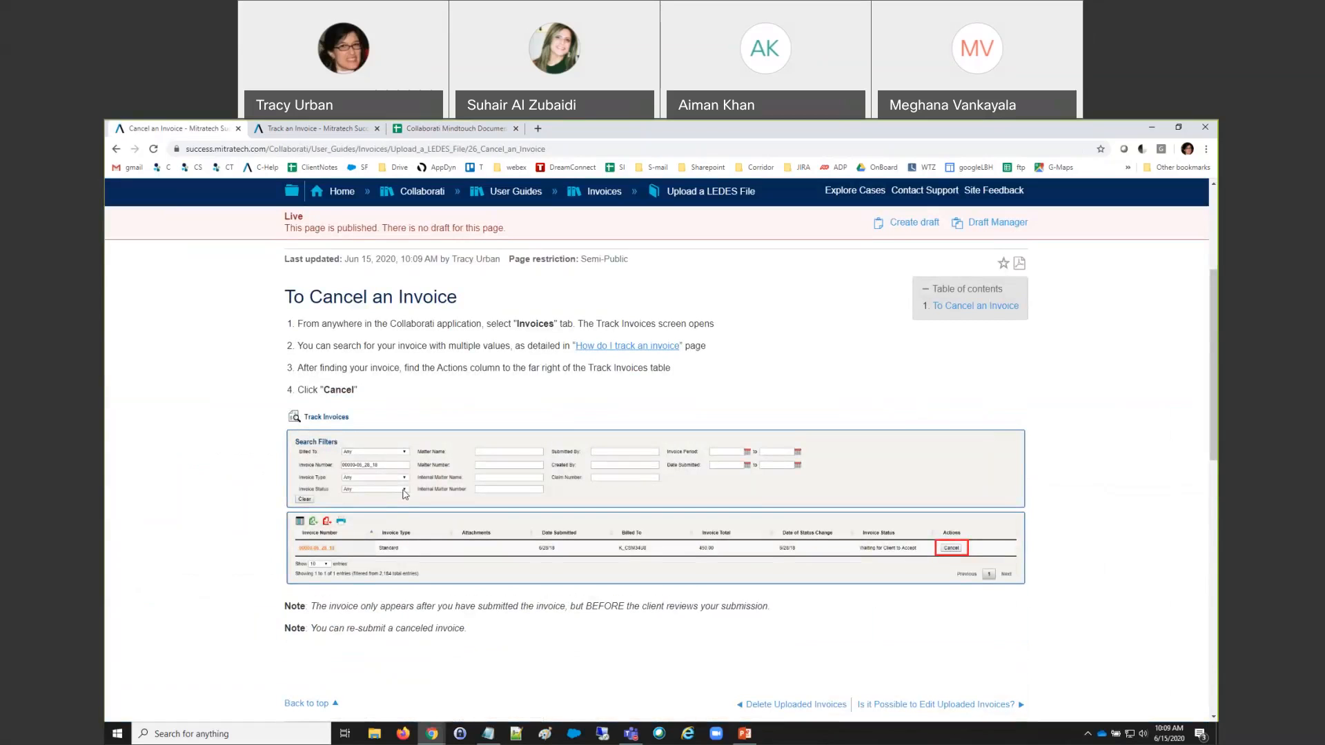
scroll(492, 405, "up", 1)
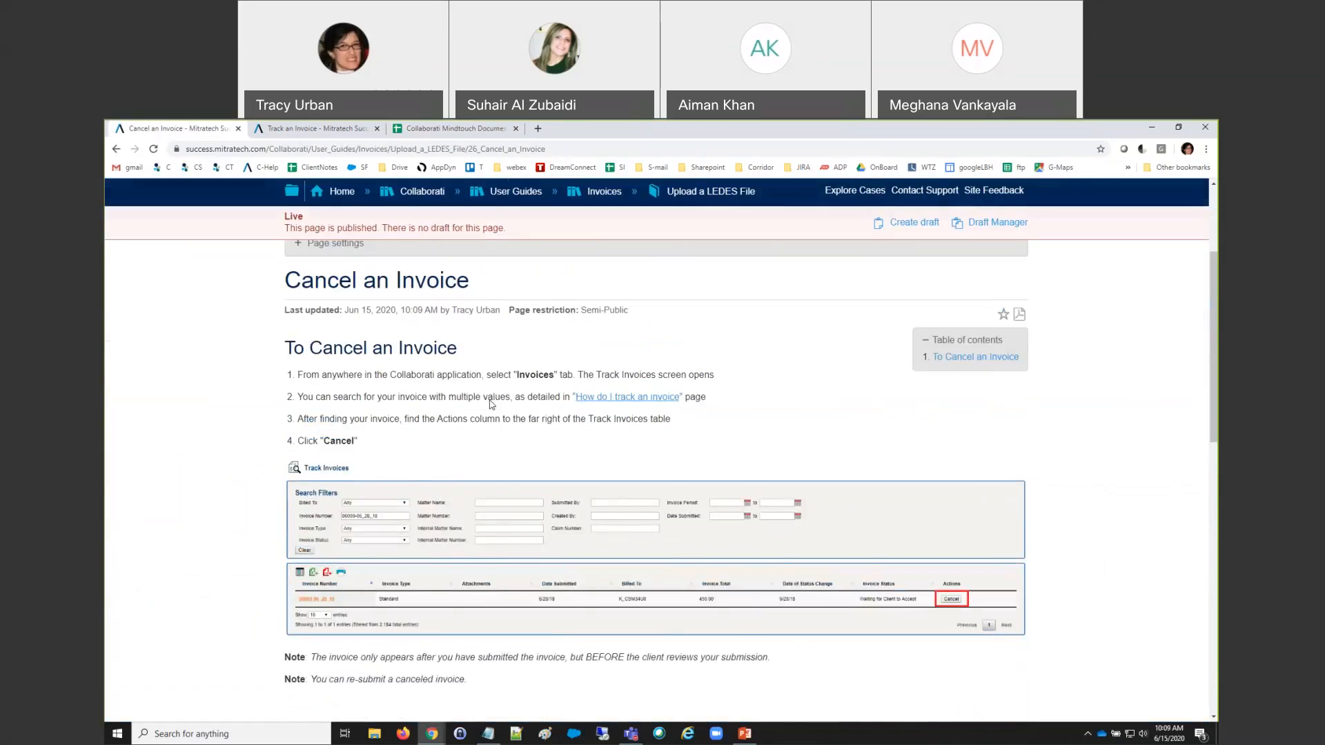
Reopen the live Cancel an Invoice article for editing at the Track Invoices screenshot
scroll(728, 264, "up", 2)
left_click(729, 264)
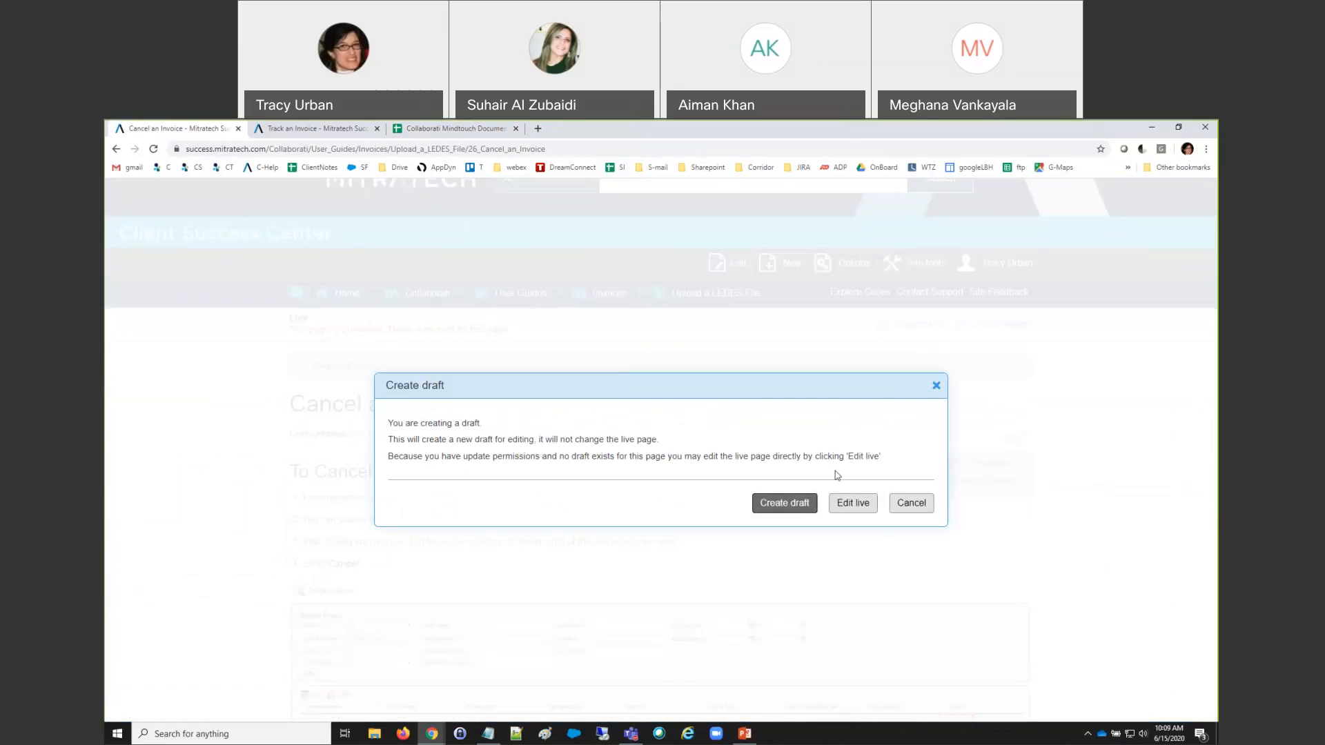
left_click(853, 503)
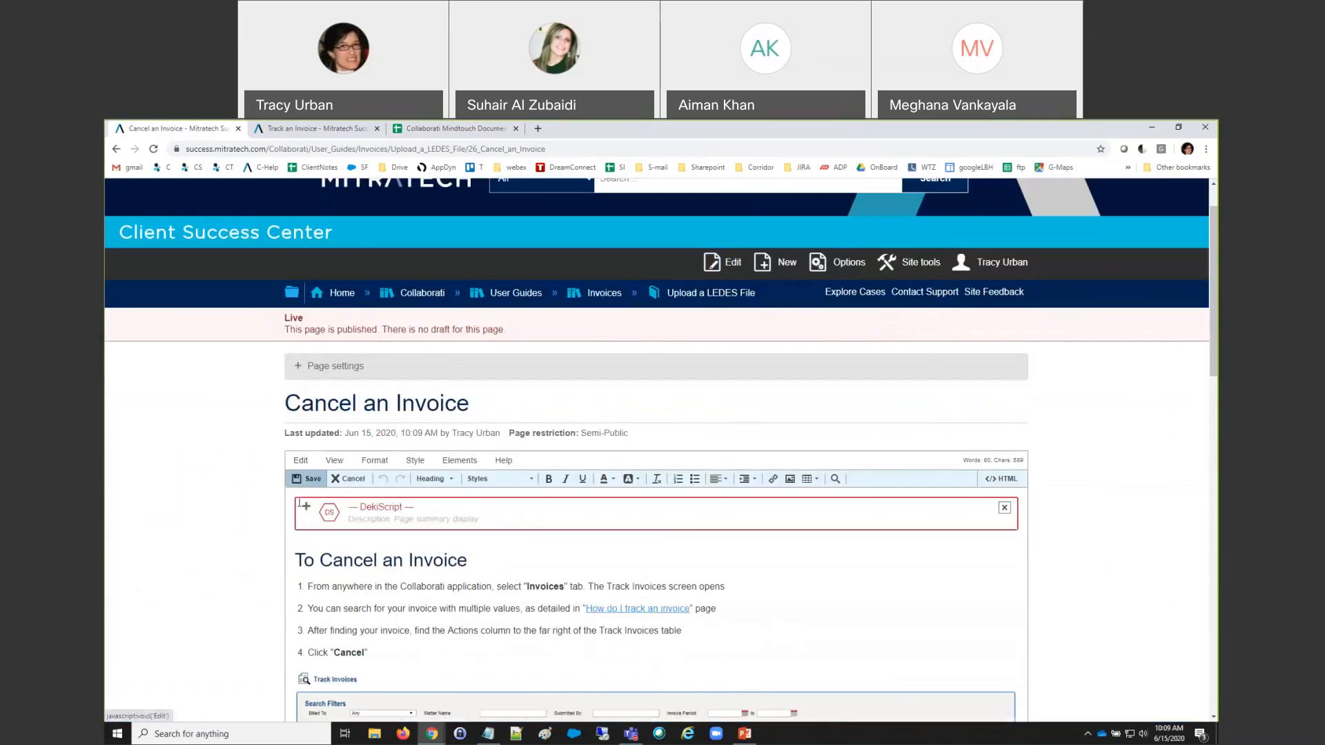
scroll(299, 503, "down", 4)
scroll(297, 518, "down", 1)
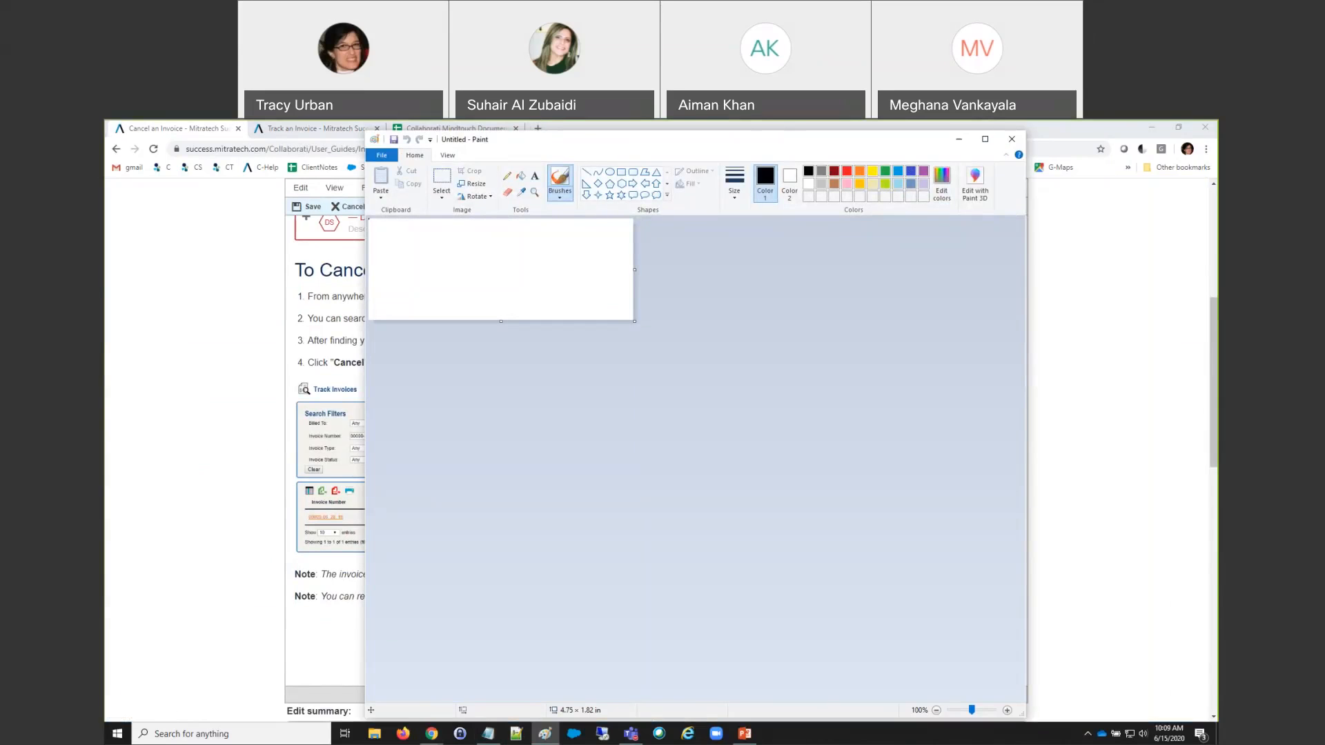
Try to transfer the Track Invoices screenshot from the article into Paint, and restore the cut image below step 4
left_click(958, 139)
left_click(480, 443)
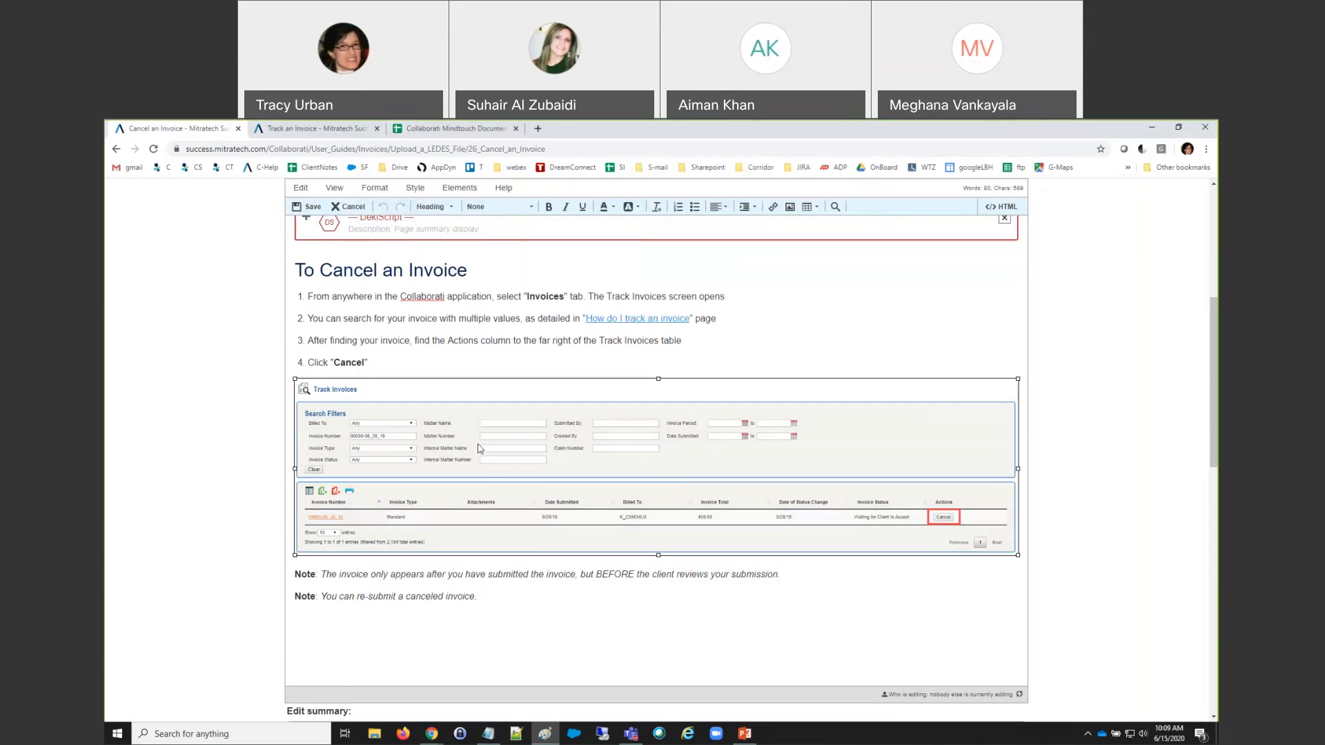
right_click(478, 444)
left_click(494, 475)
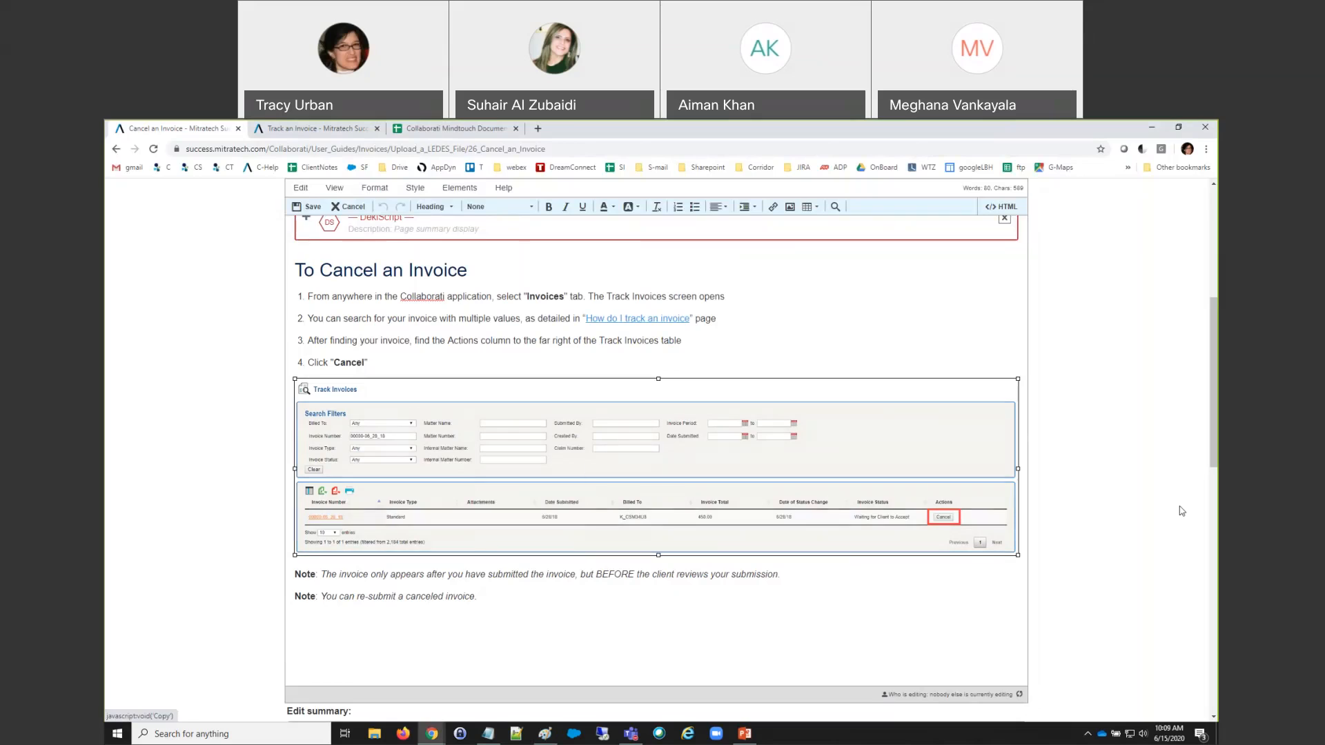
left_click(545, 733)
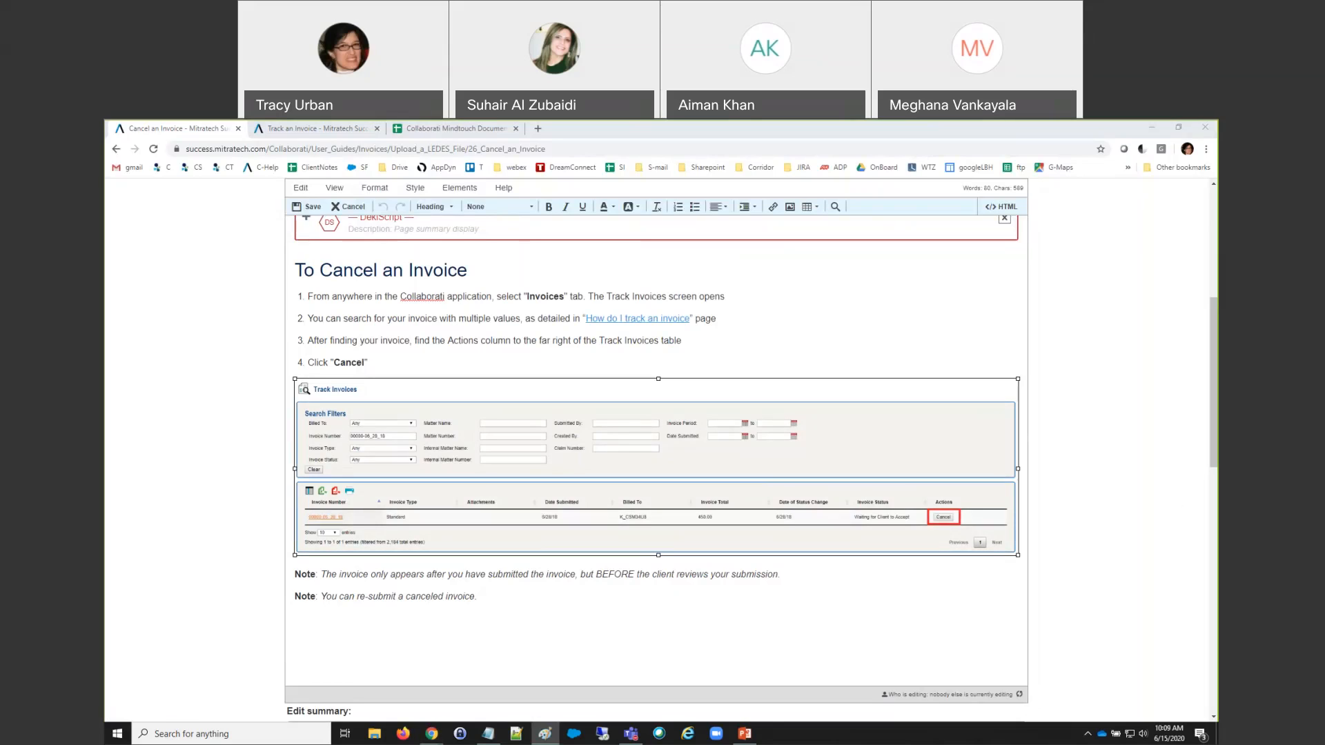
right_click(655, 454)
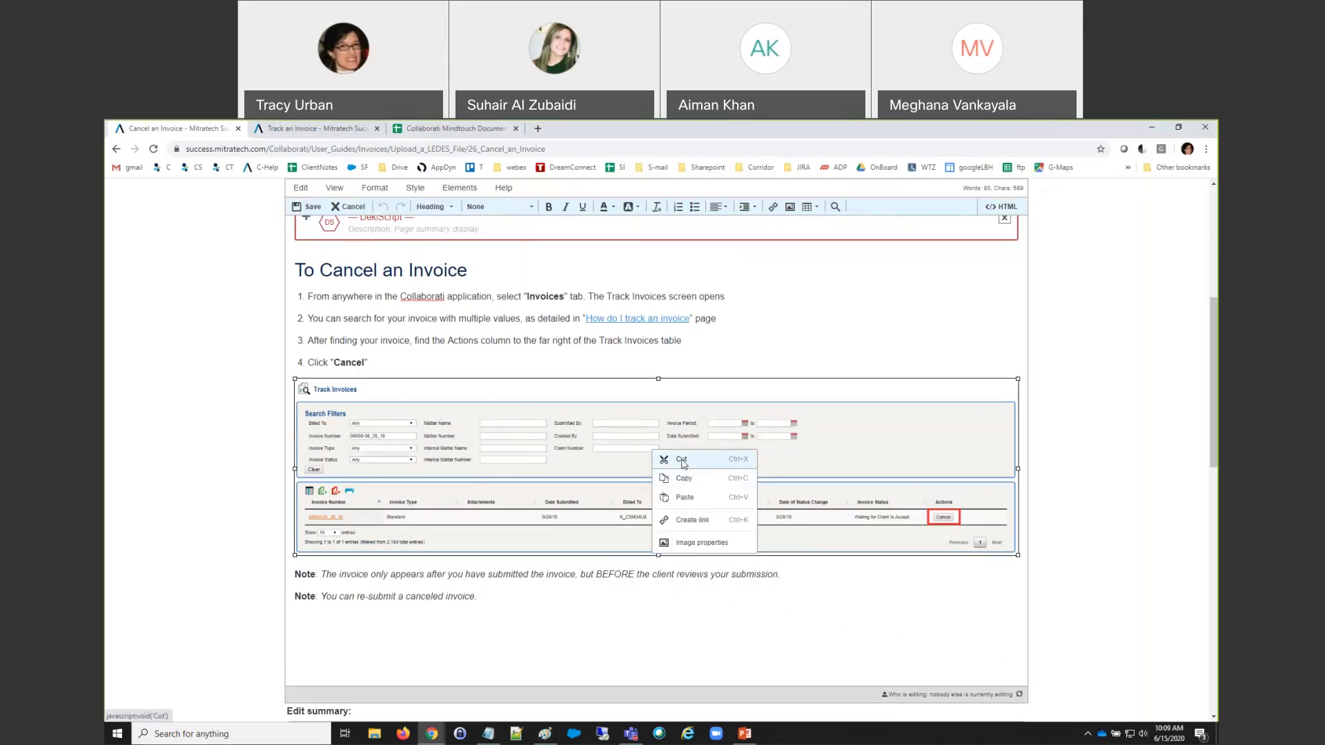
left_click(682, 461)
key("alt+Tab")
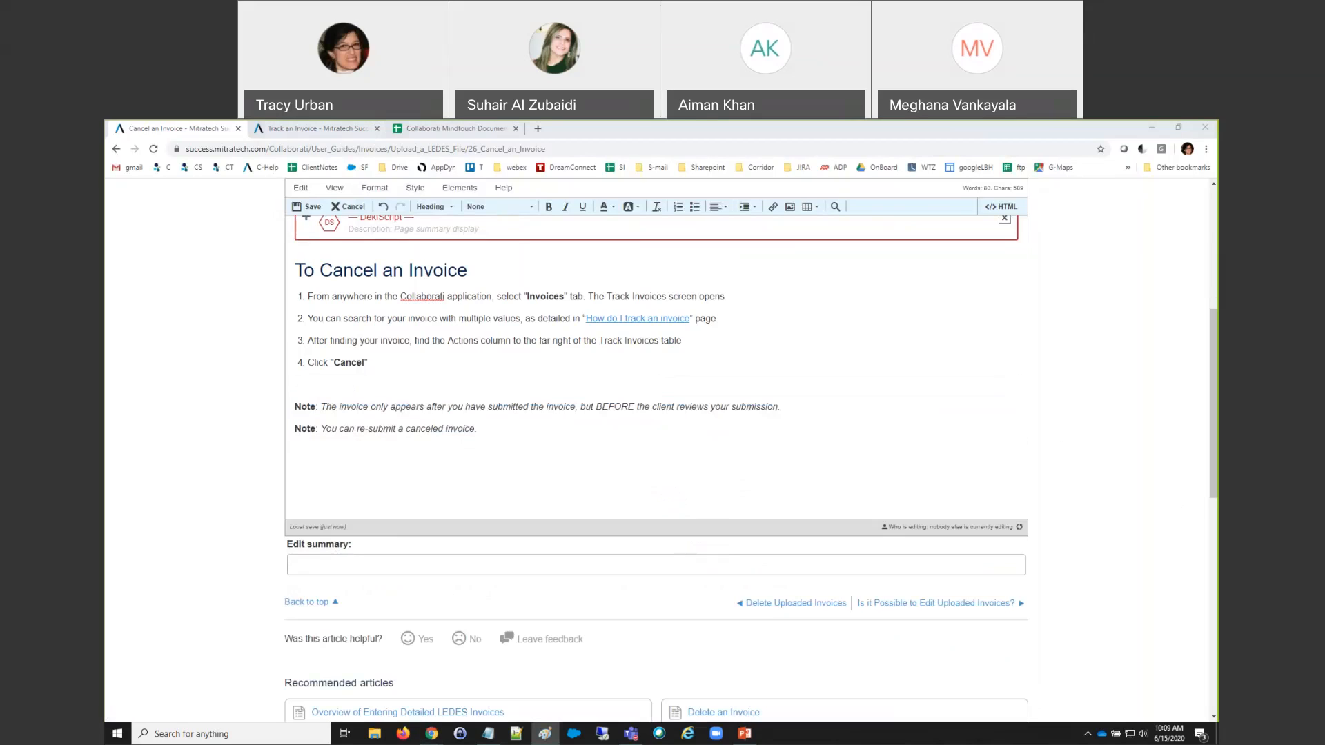
left_click(523, 357)
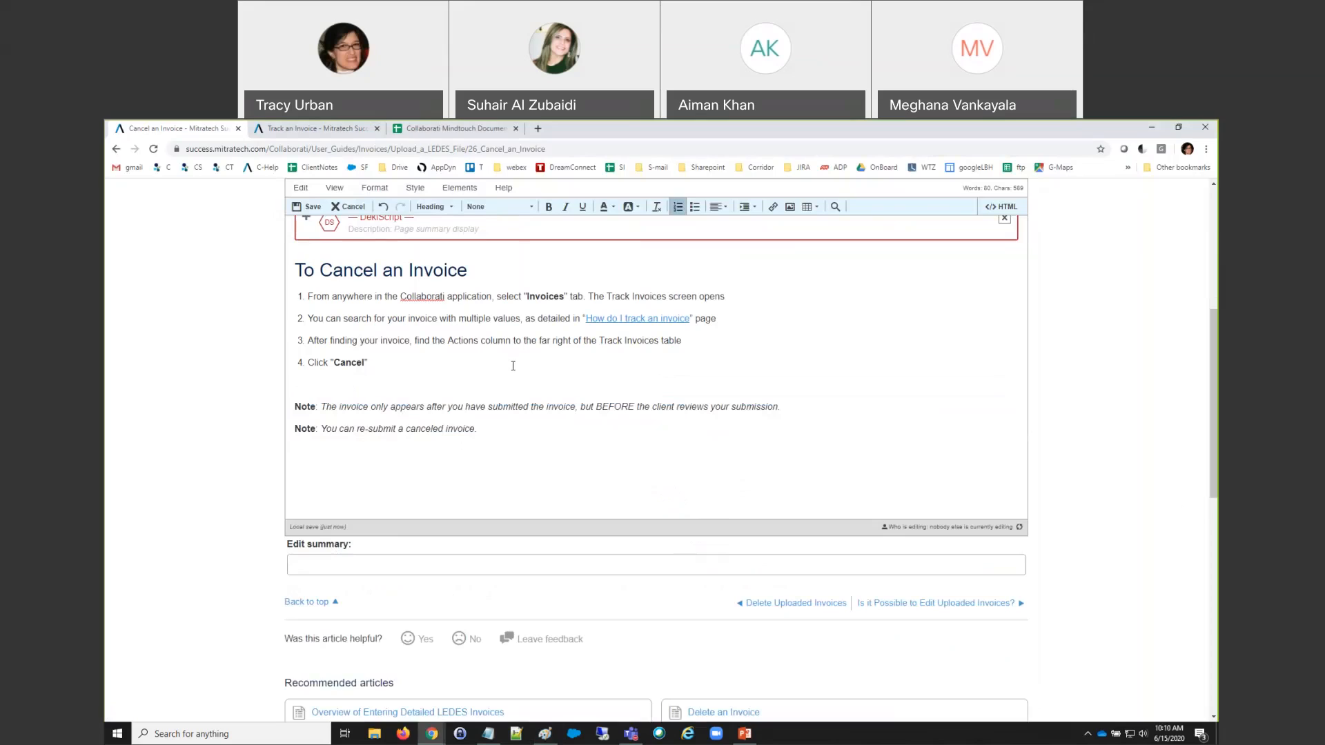
key("ctrl+v")
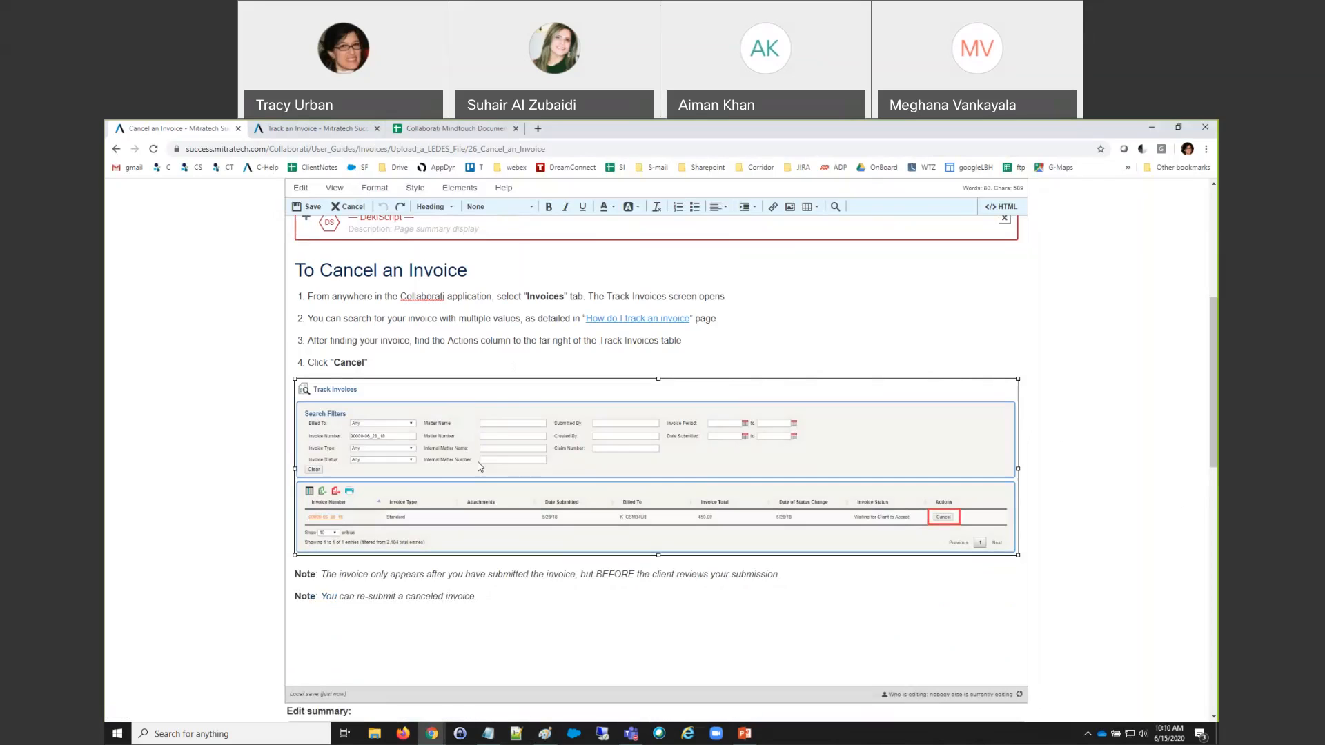
Inspect the Track Invoices screenshot's image properties and close them without saving
right_click(479, 463)
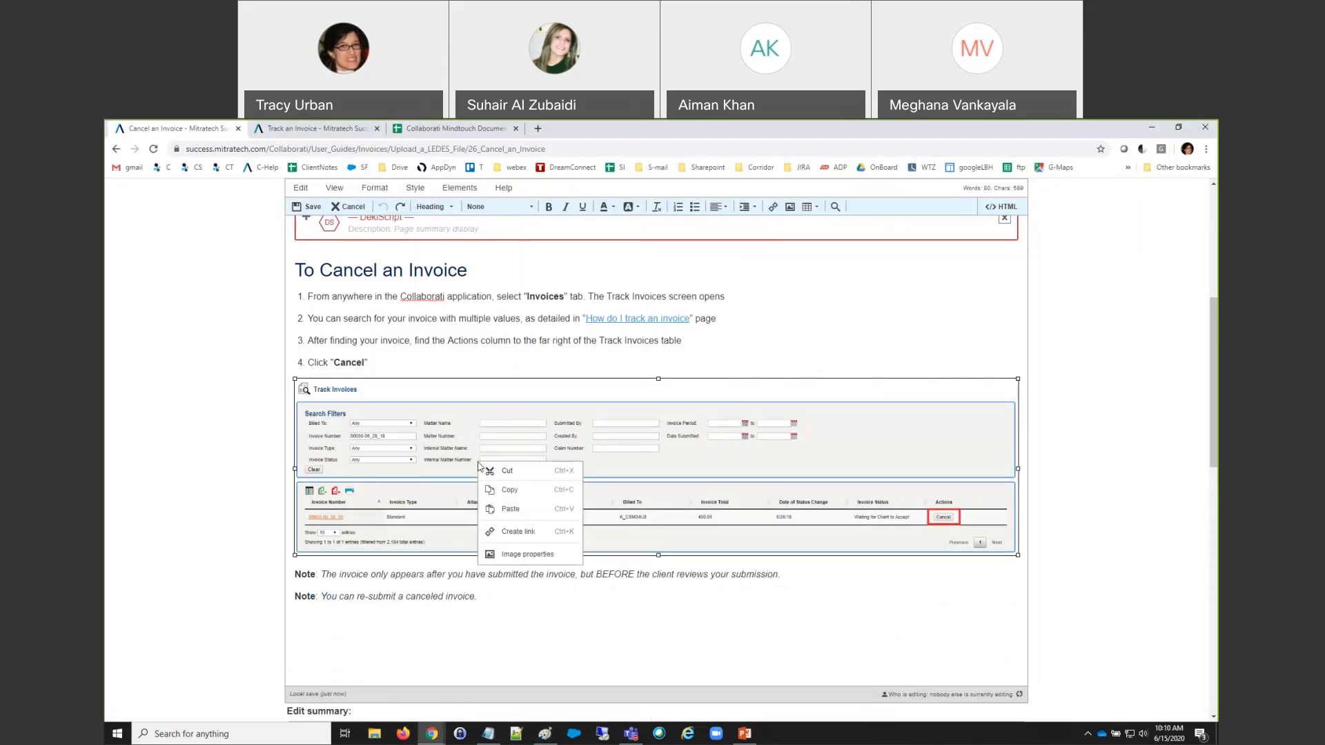
left_click(508, 553)
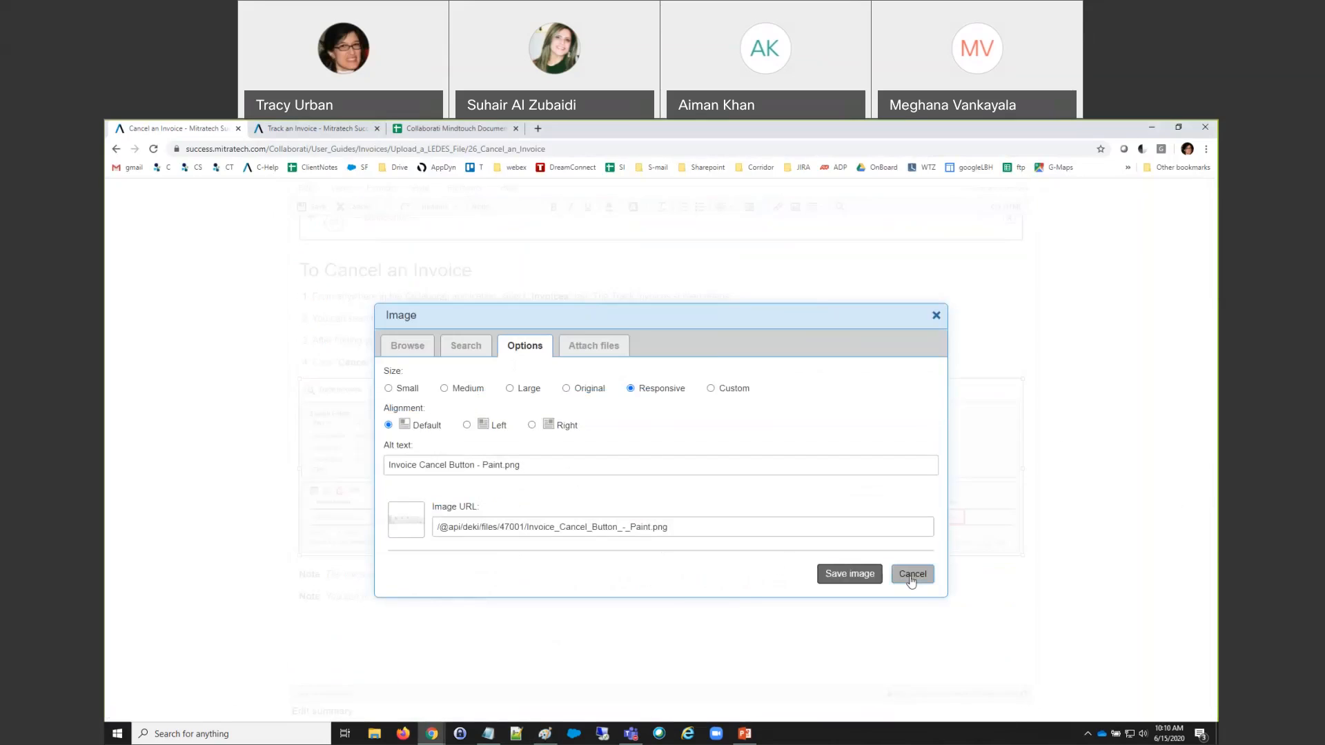
left_click(911, 576)
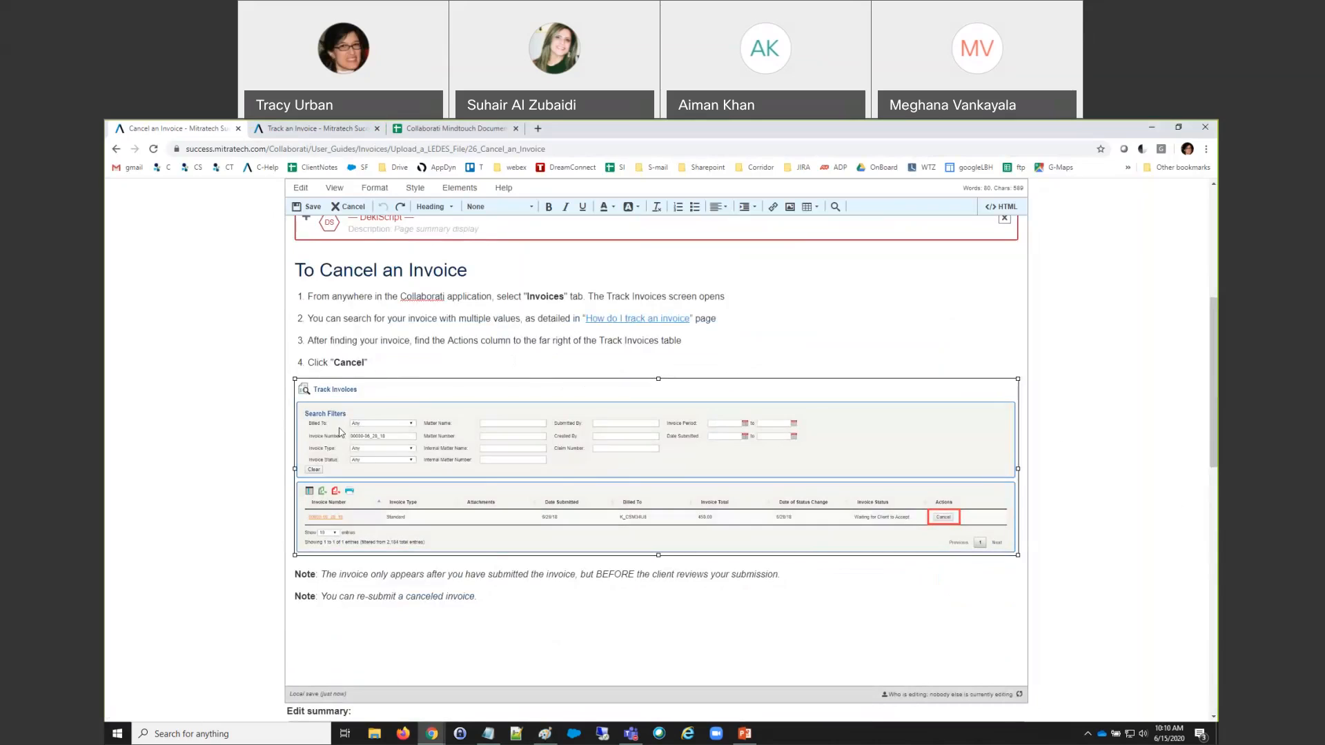
Open the attached image "Invoice Cancel Button - Paint.png" and begin saving a copy under the name "EB- Cancel_Invoice"
scroll(225, 440, "down", 12)
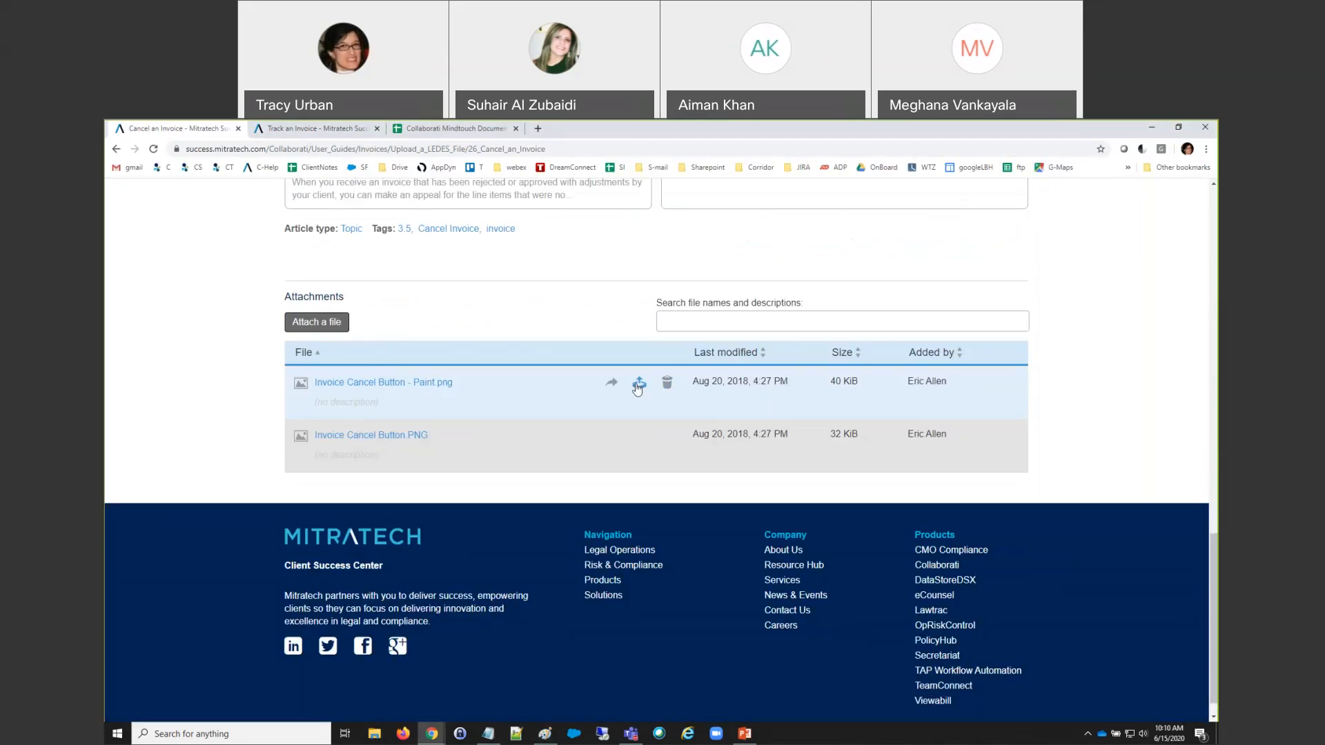
left_click(424, 383)
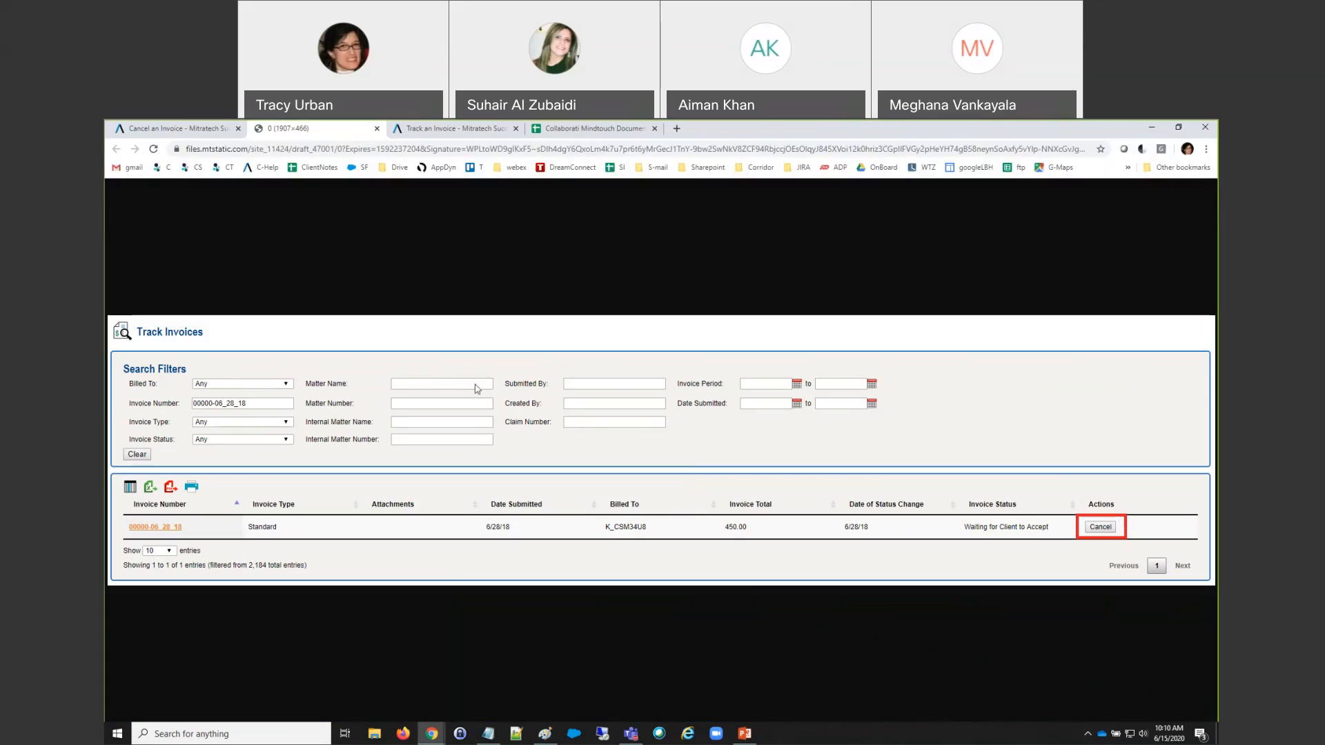
right_click(475, 389)
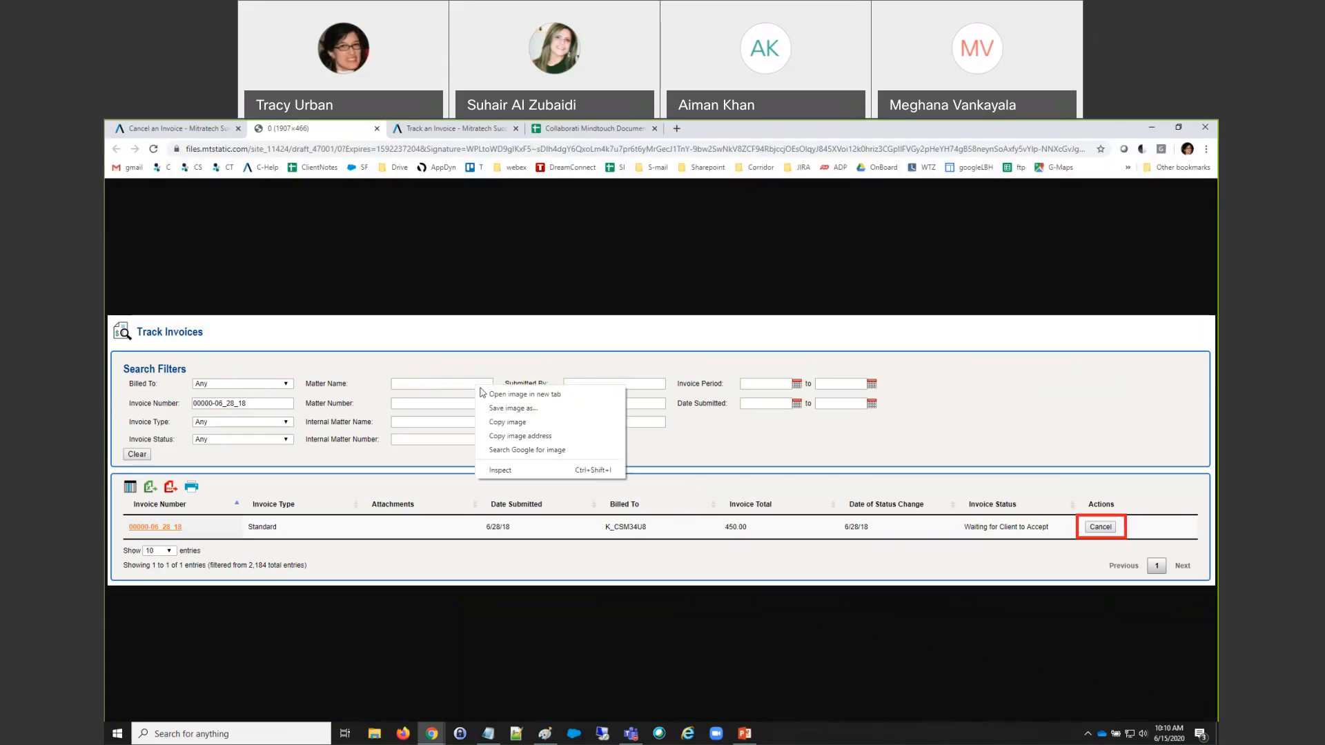
left_click(530, 414)
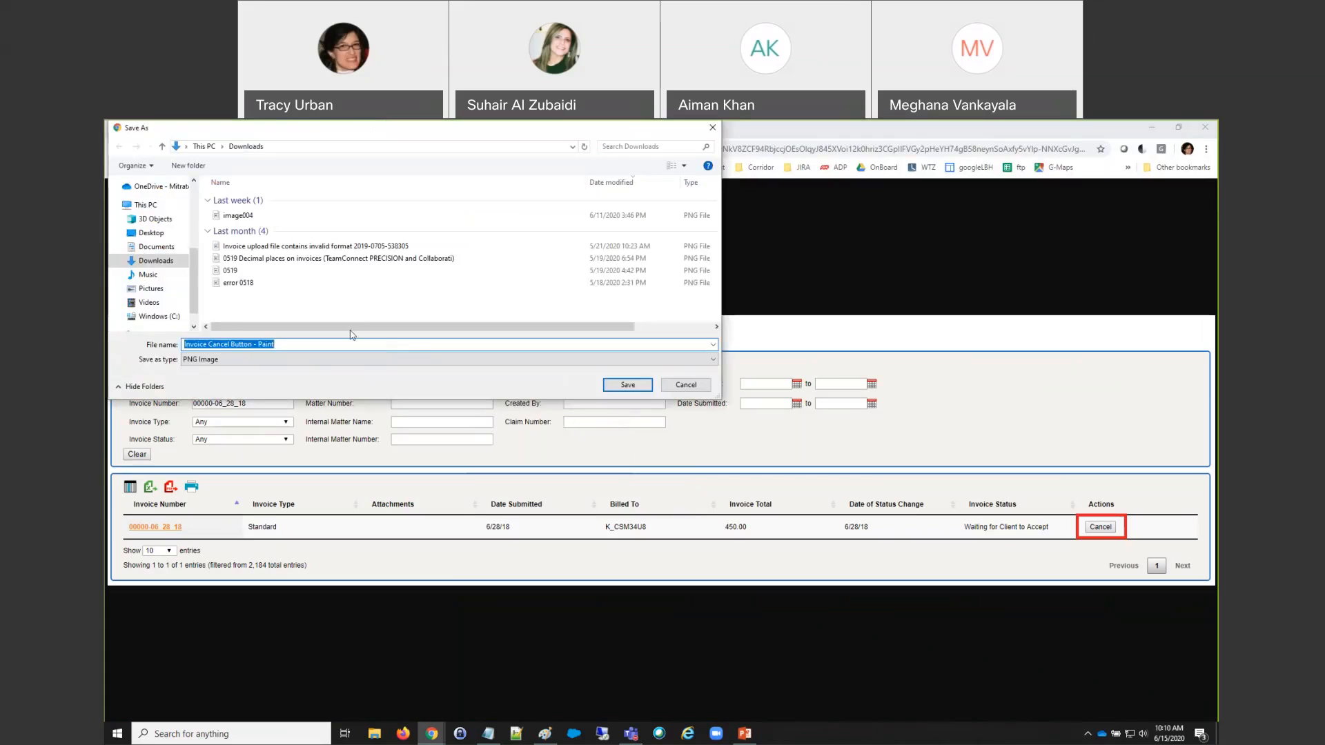
type("EB")
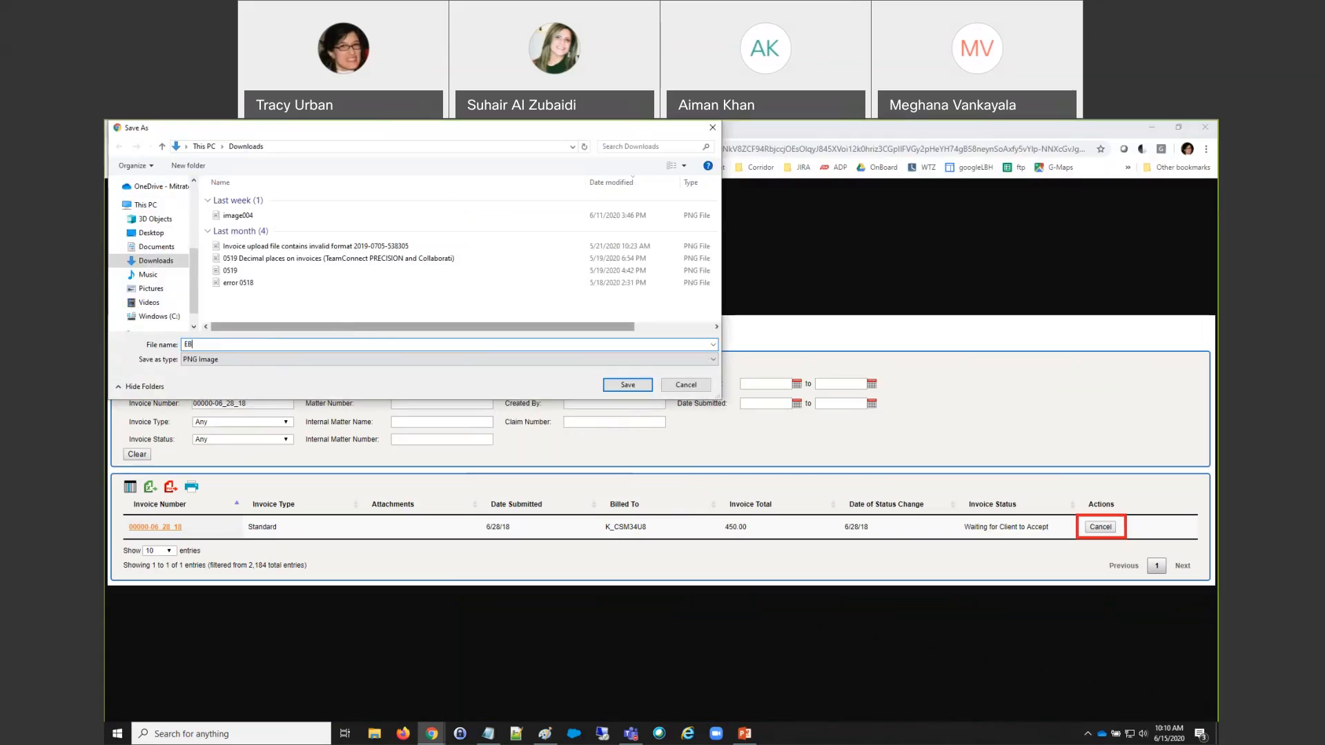
type("- Cancel")
type("l")
type("Invoice")
Save the image to the Pictures folder as "EB- Cancel_Invoice1" in PNG format and return to the Cancel an Invoice article
left_click_drag(356, 126, 682, 210)
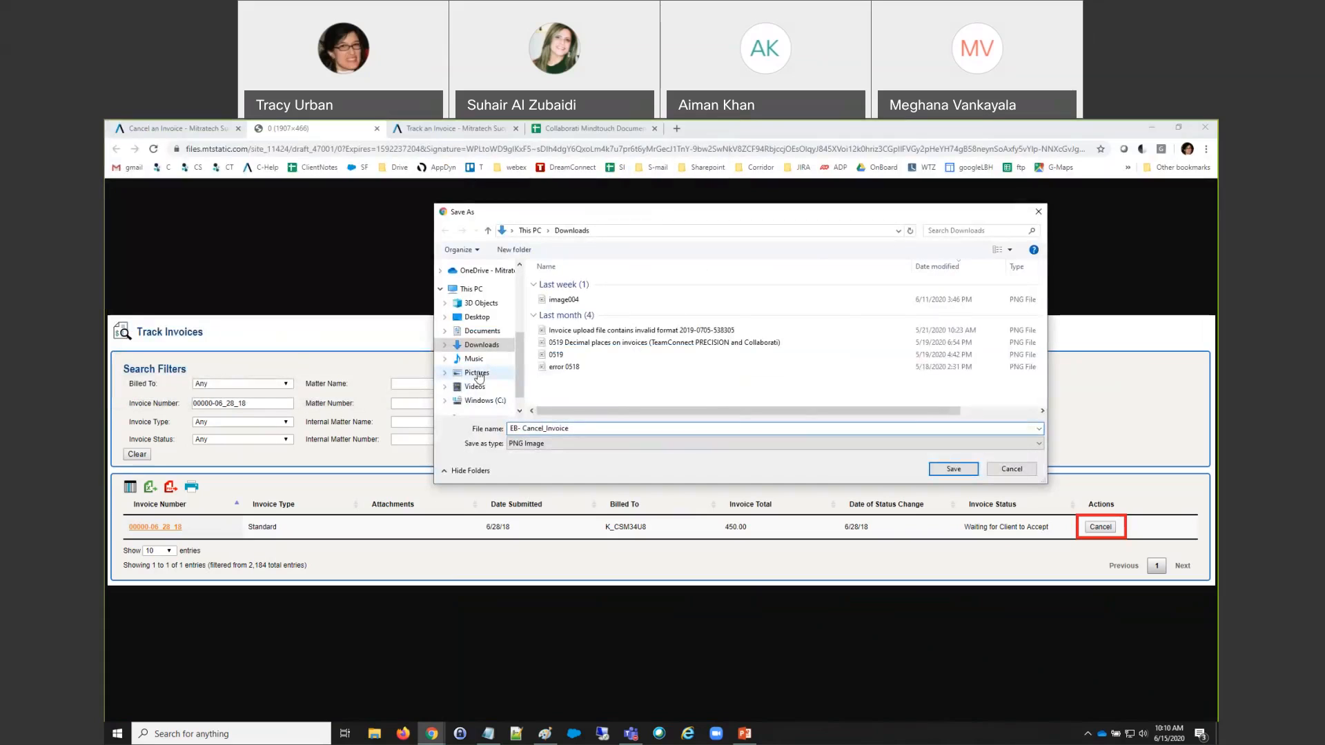
left_click(476, 373)
left_click(597, 428)
key("ctrl+a")
type("1")
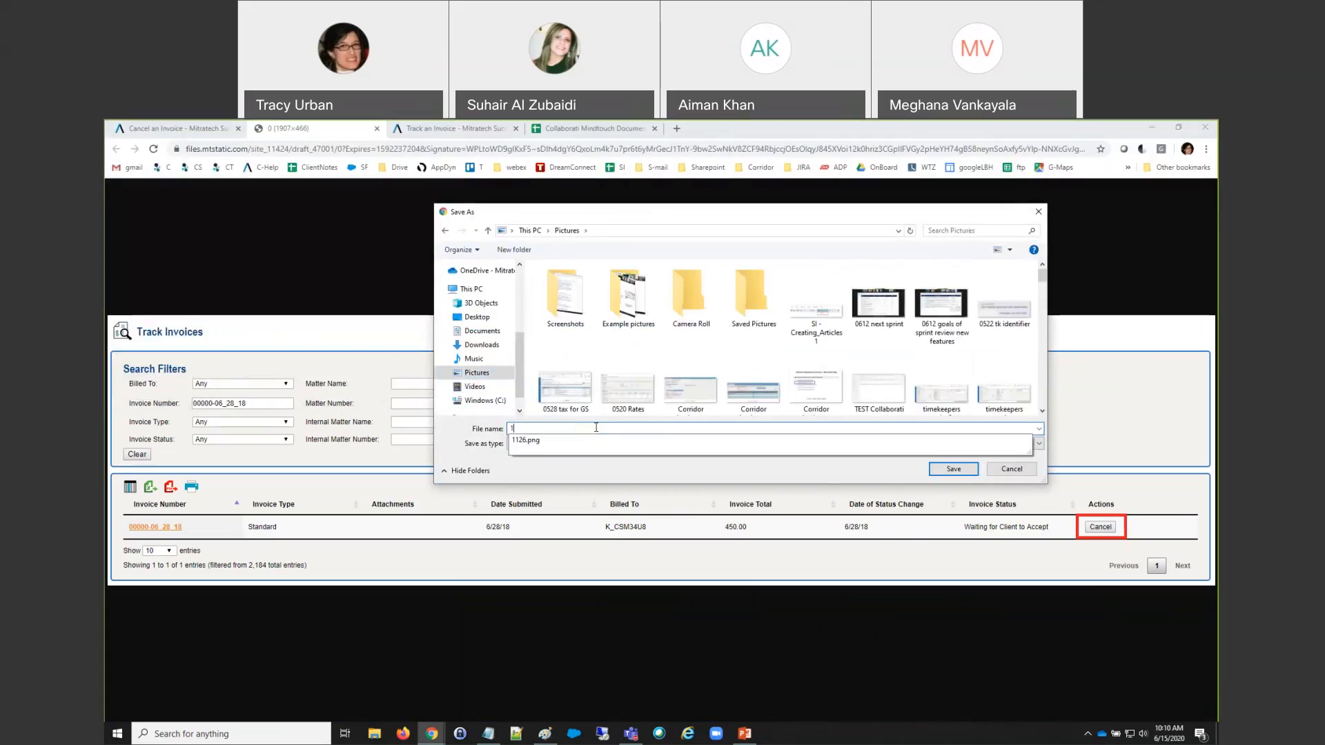
key("ctrl+z")
left_click(596, 428)
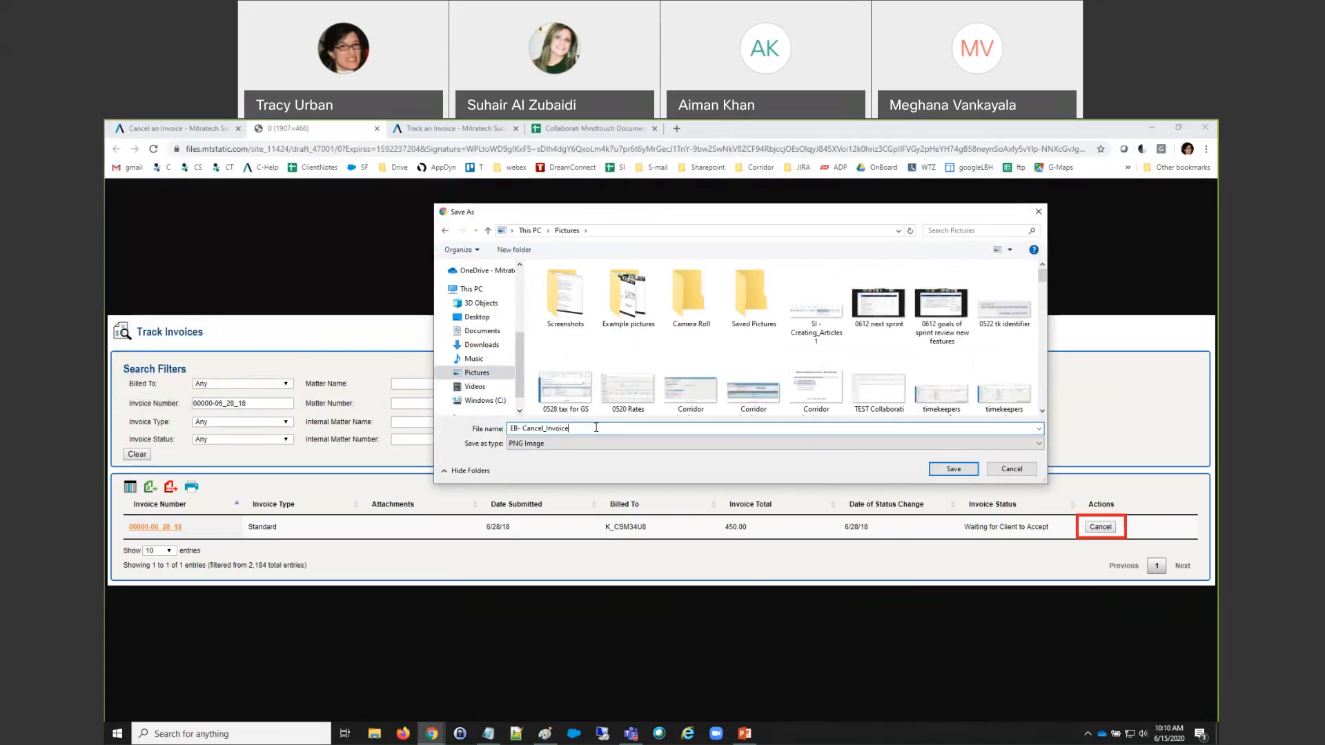
left_click(954, 469)
left_click(181, 129)
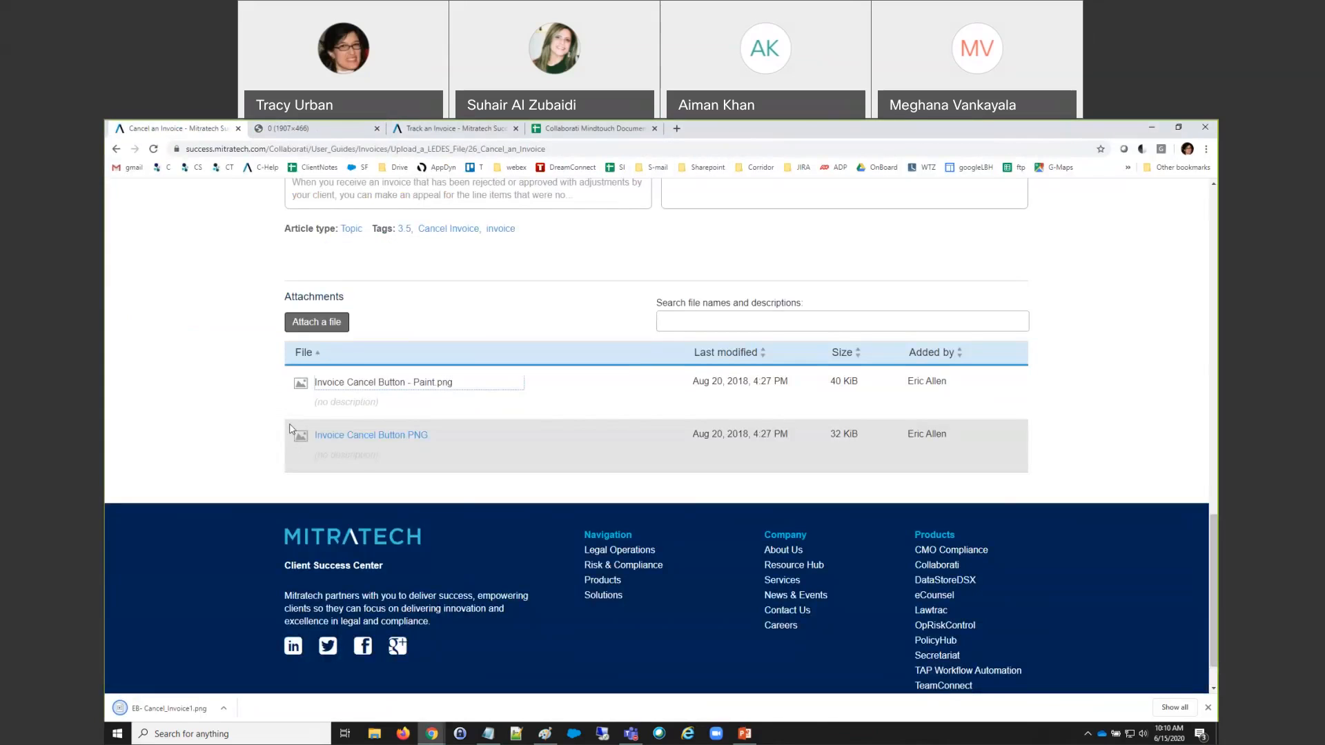
Compare the article's screenshot with the attached image "Invoice Cancel Button.PNG", viewing the attachment and closing it
scroll(458, 504, "up", 6)
scroll(458, 502, "up", 4)
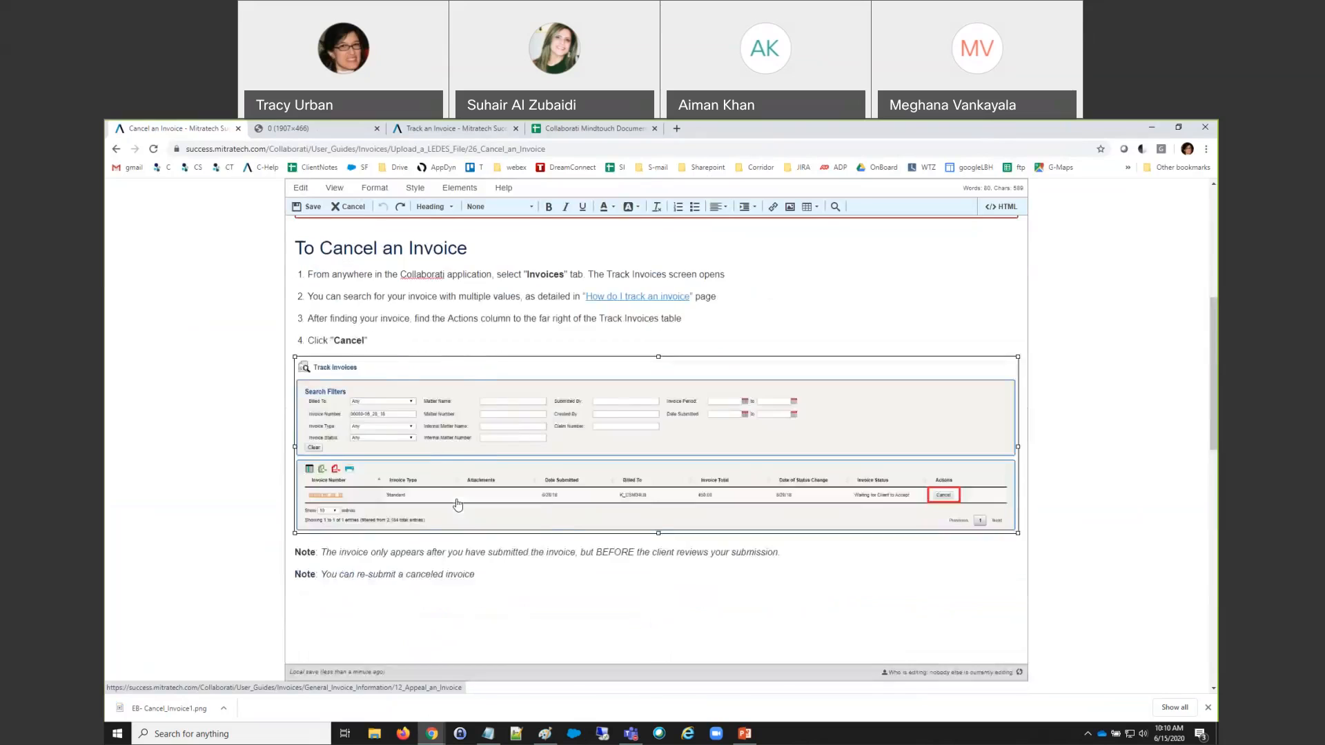
scroll(458, 502, "down", 6)
scroll(389, 541, "down", 4)
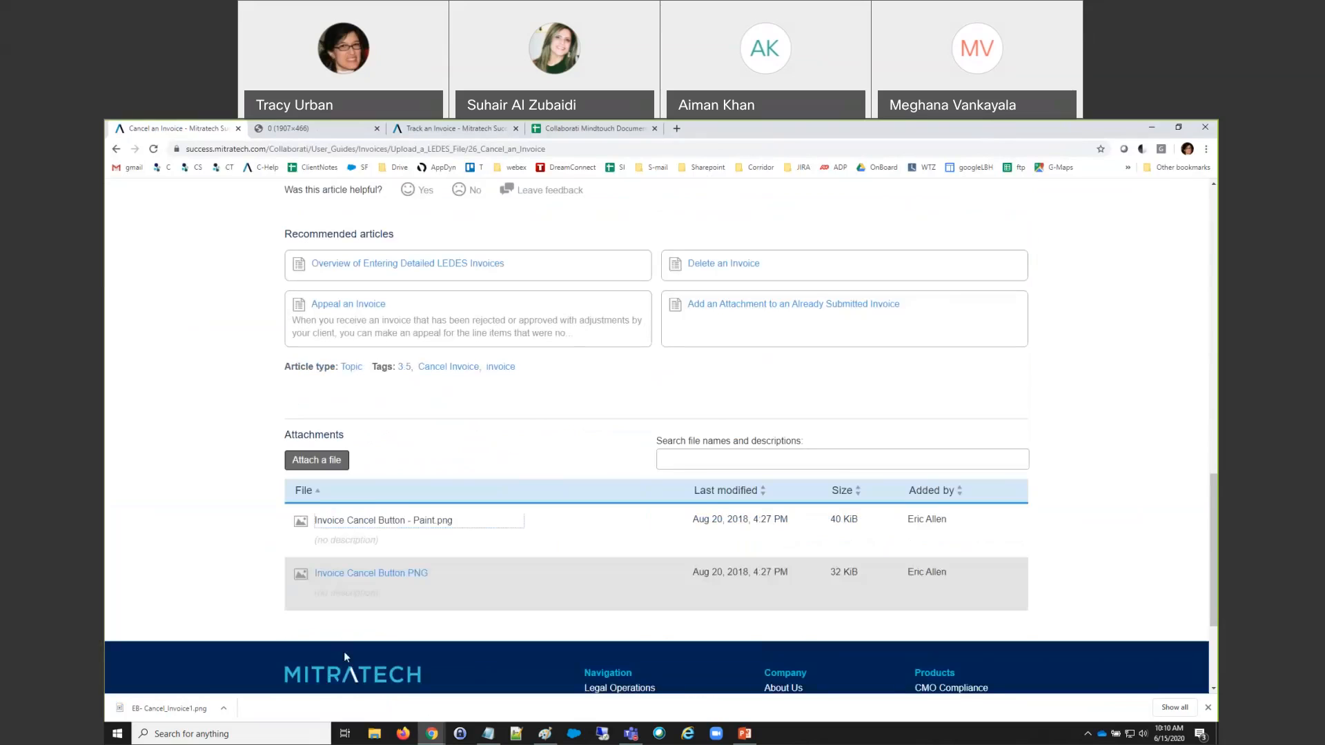
left_click(356, 553)
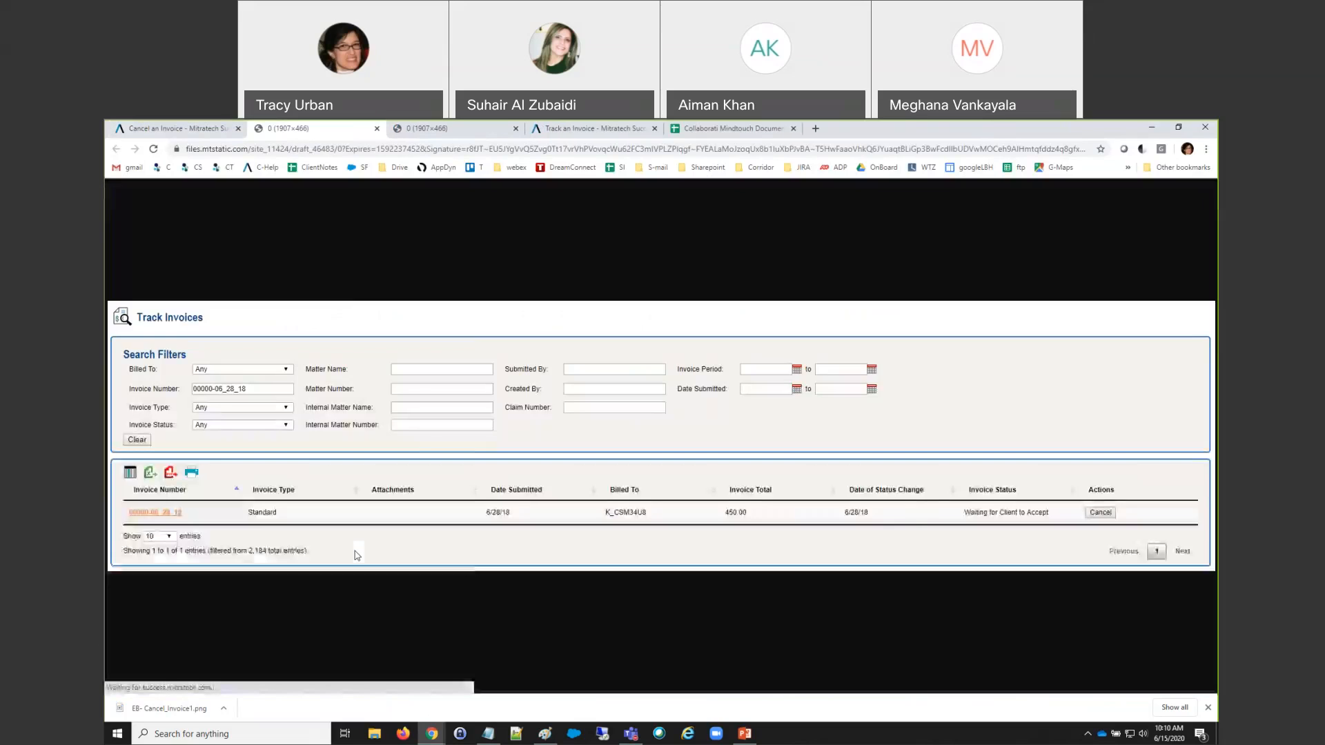
left_click(377, 129)
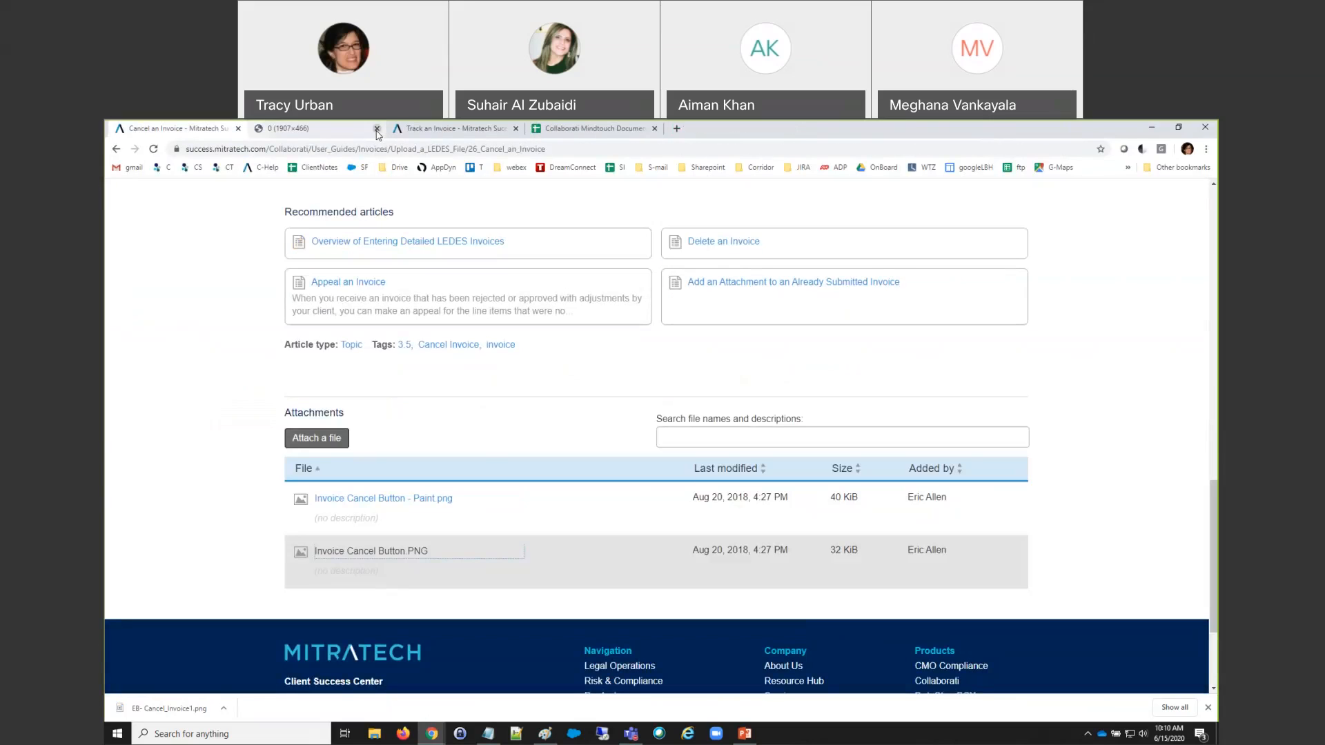
Leave the Cancel an Invoice article's editor and discard its unsaved changes
scroll(347, 455, "up", 10)
scroll(349, 452, "up", 4)
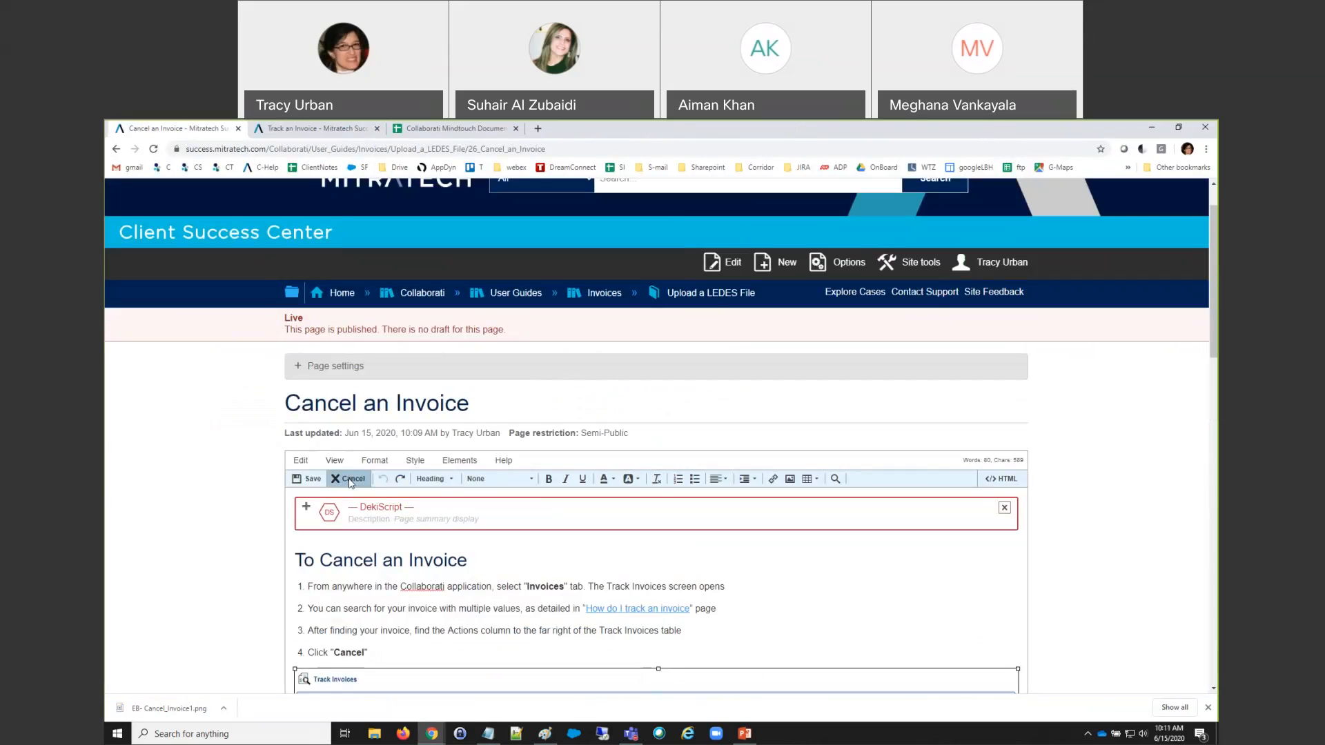
left_click(351, 480)
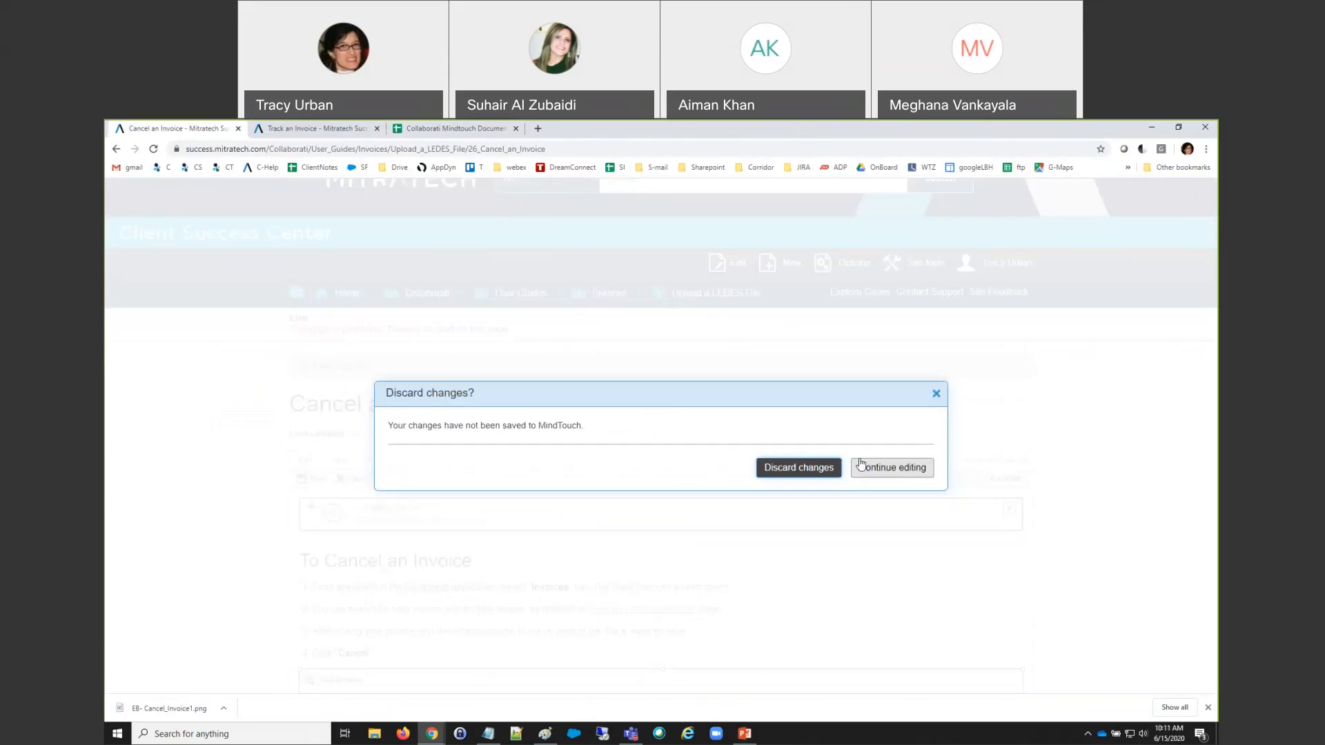
left_click(797, 469)
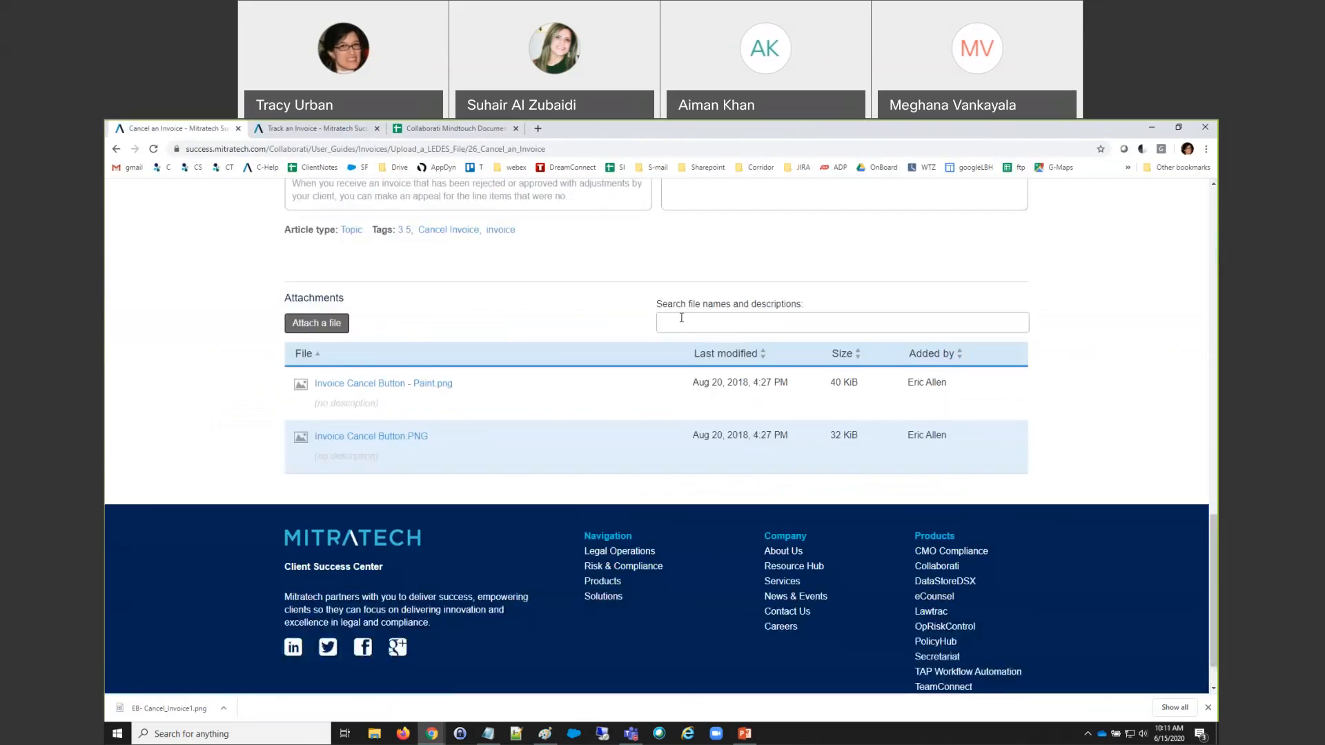
Go from the Track an Invoice article to the Collaborati hub, and view the downloaded EB- Cancel_Invoice1.png in Paint before minimizing it
left_click(312, 128)
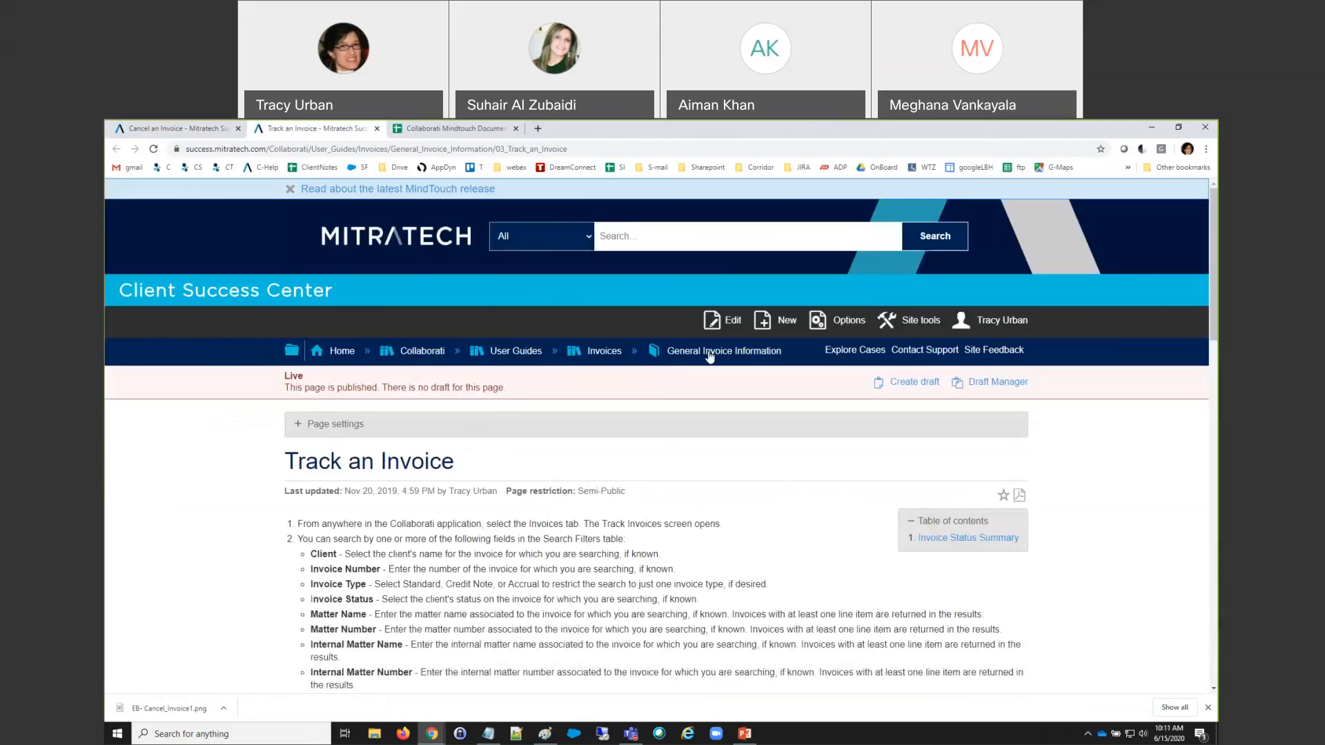
left_click(438, 354)
left_click(172, 709)
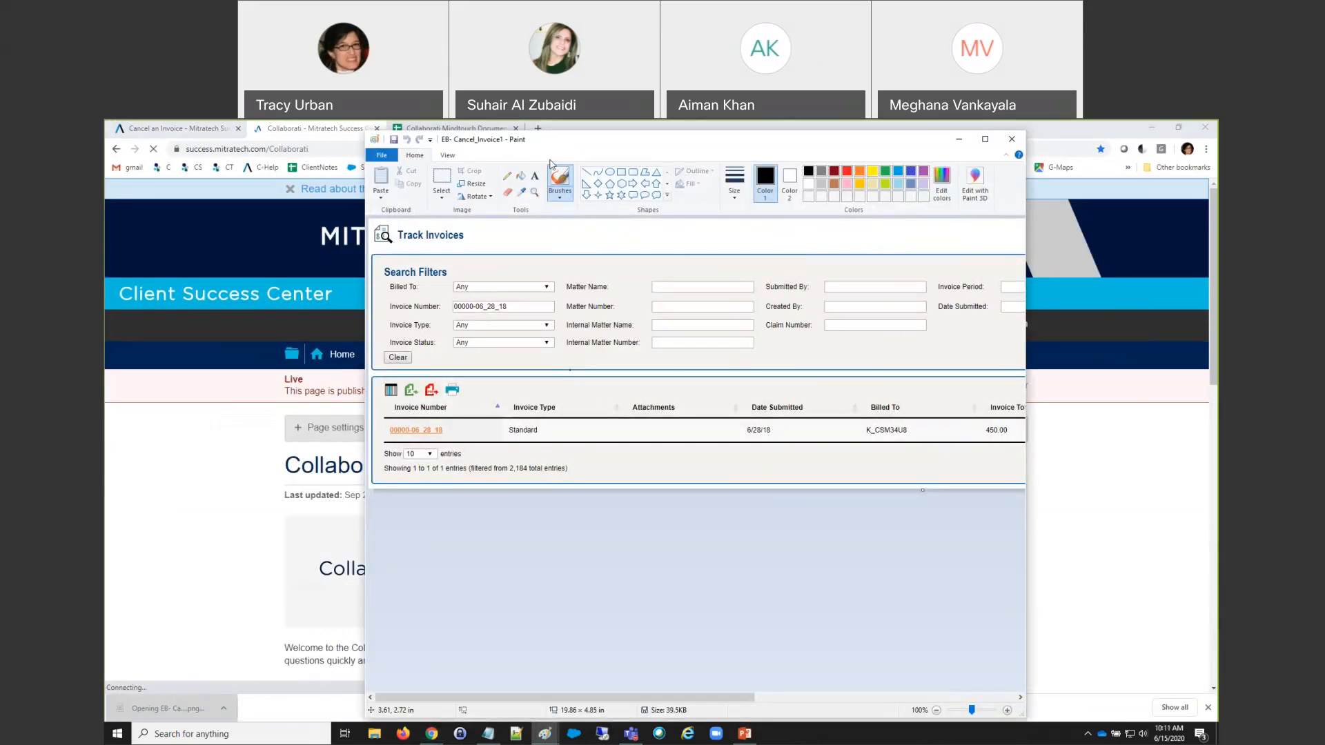
left_click(959, 139)
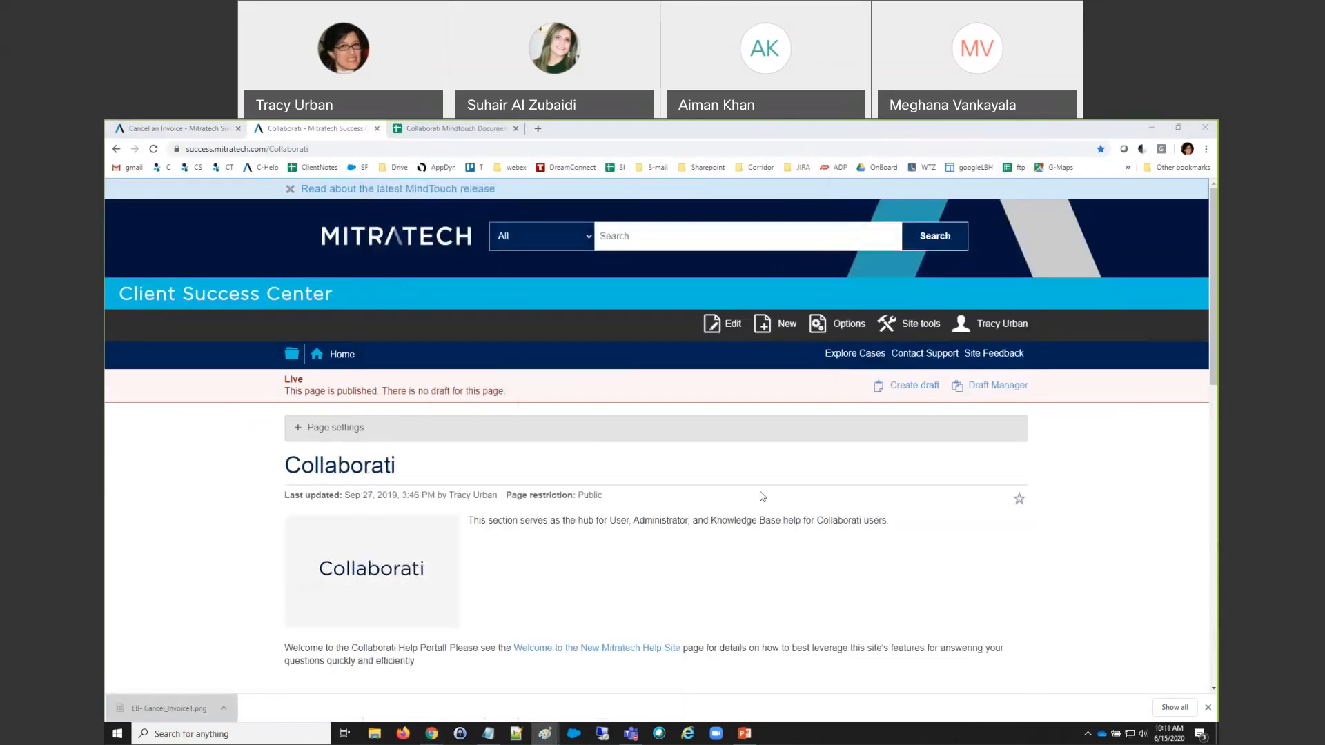
Open the Collaborati Media Repo 2 page from the Collaborati hub
scroll(690, 629, "down", 7)
scroll(765, 624, "down", 1)
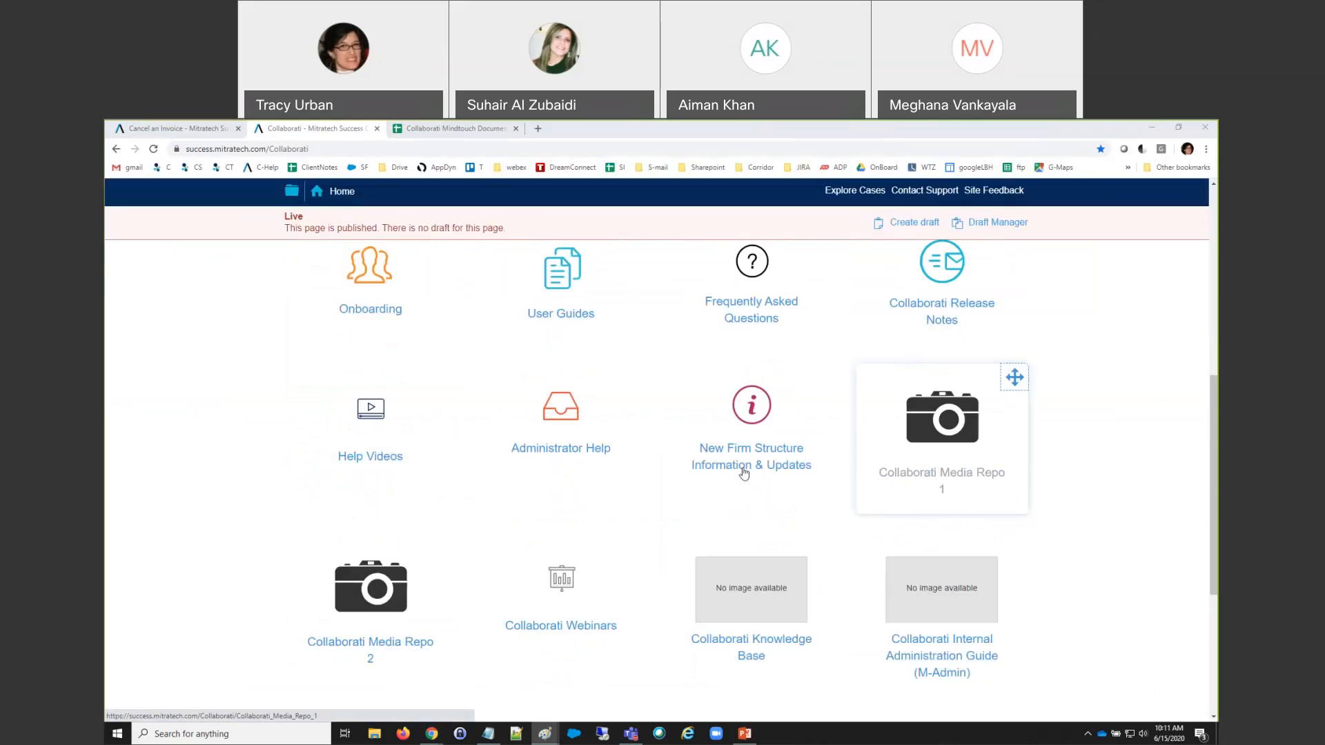
left_click(400, 596)
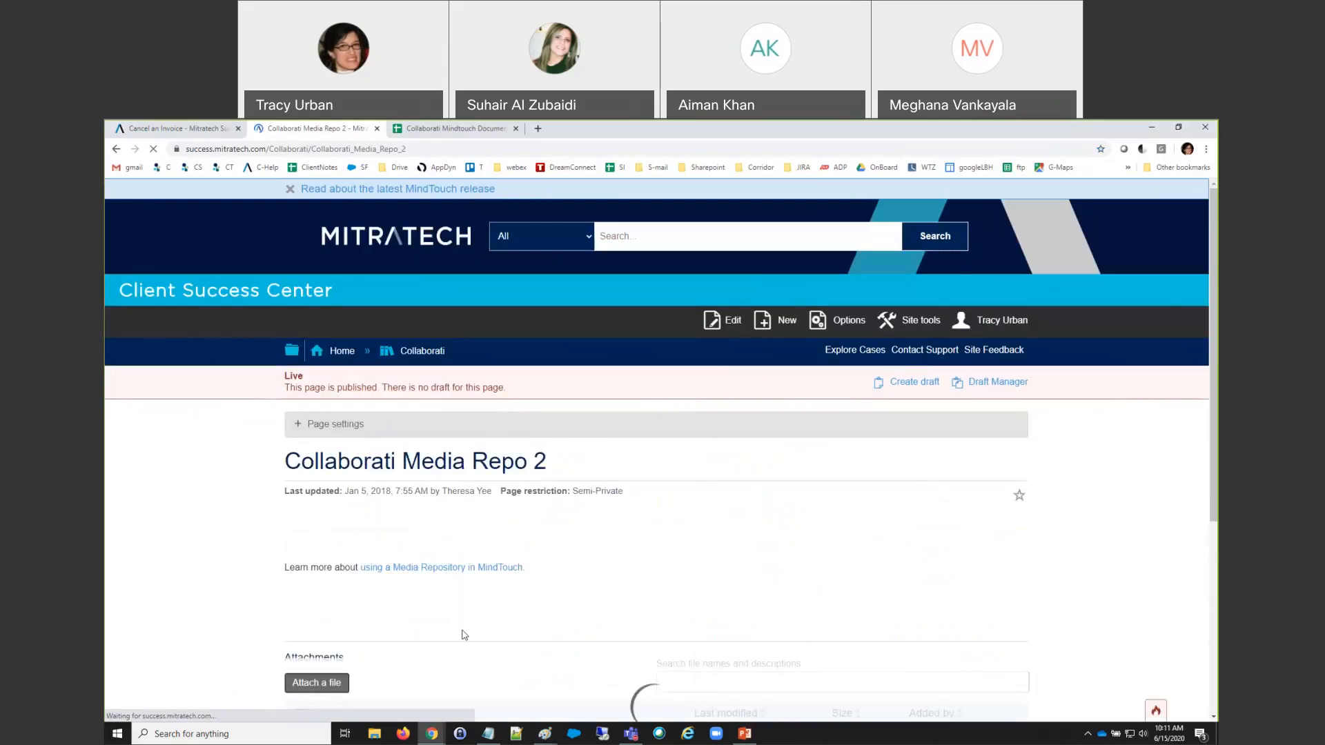
Attach the image "EB- Cancel_Invoice1" from the Pictures folder to Collaborati Media Repo 2
scroll(414, 608, "down", 2)
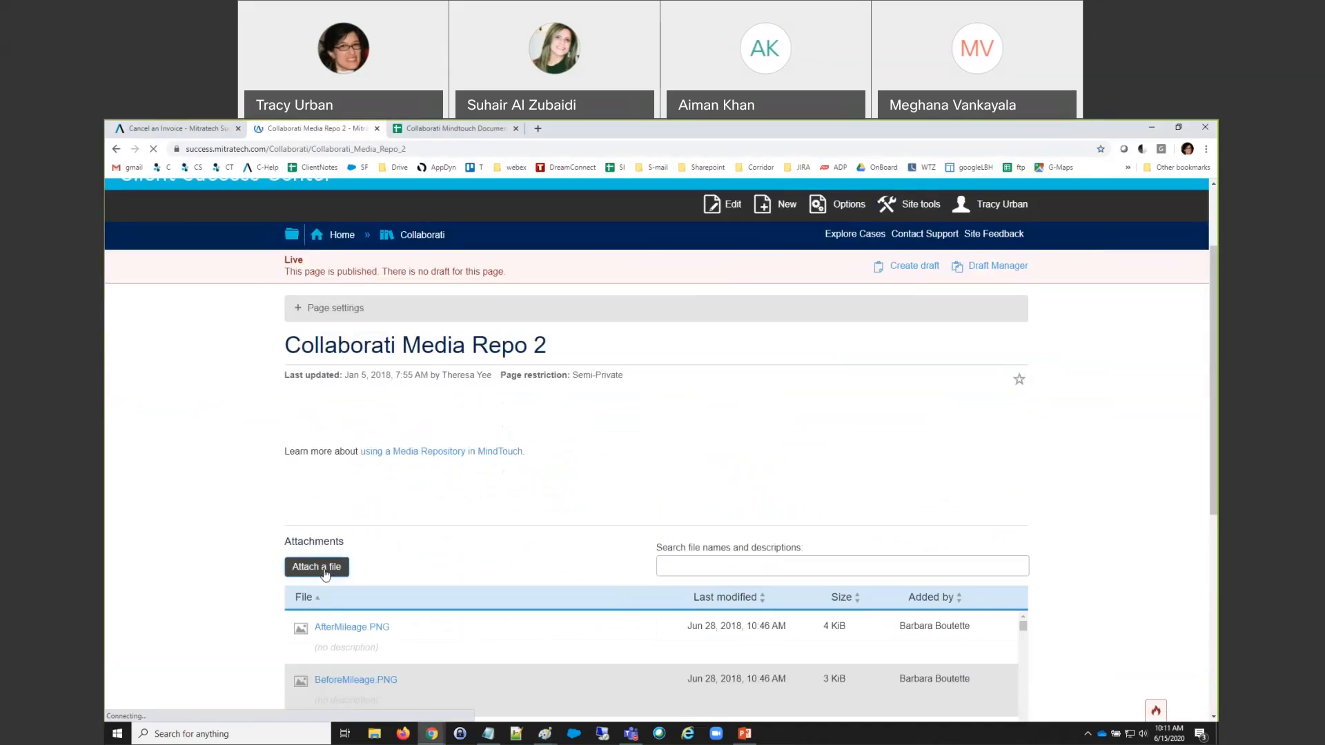
left_click(314, 454)
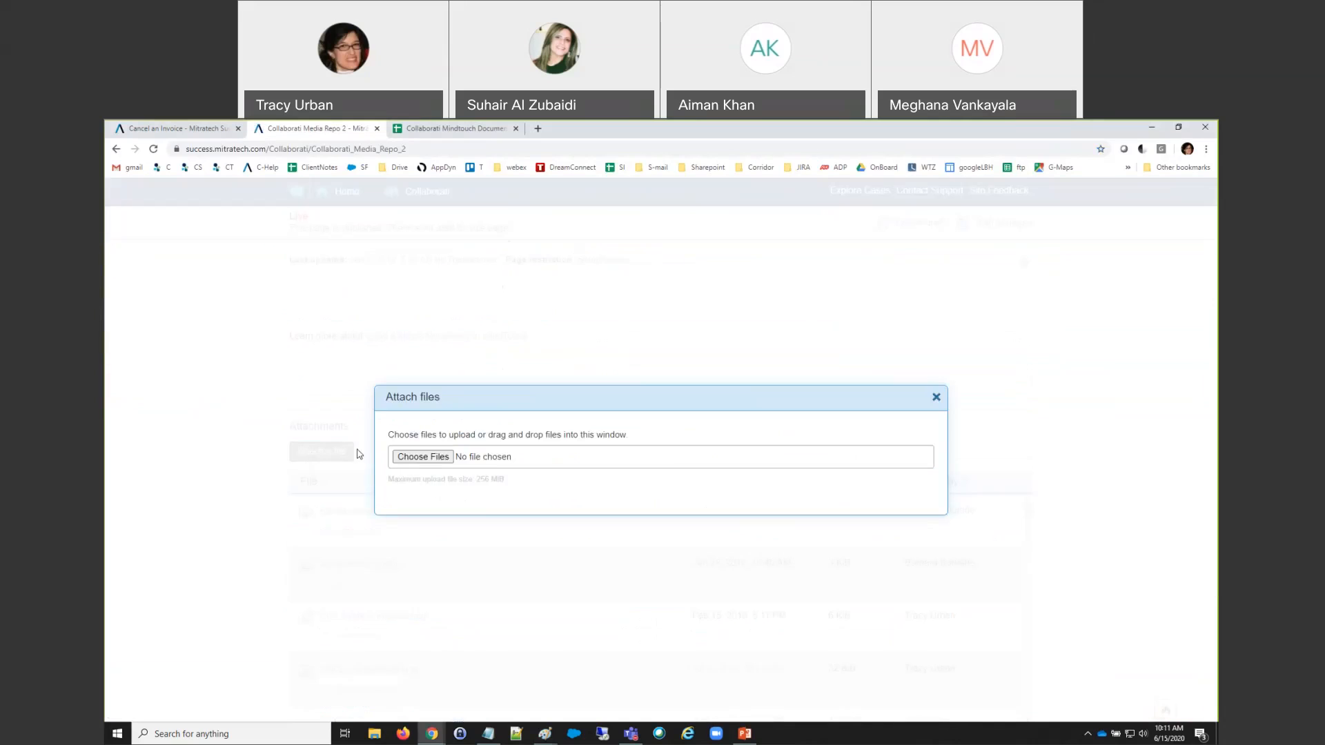
left_click(412, 459)
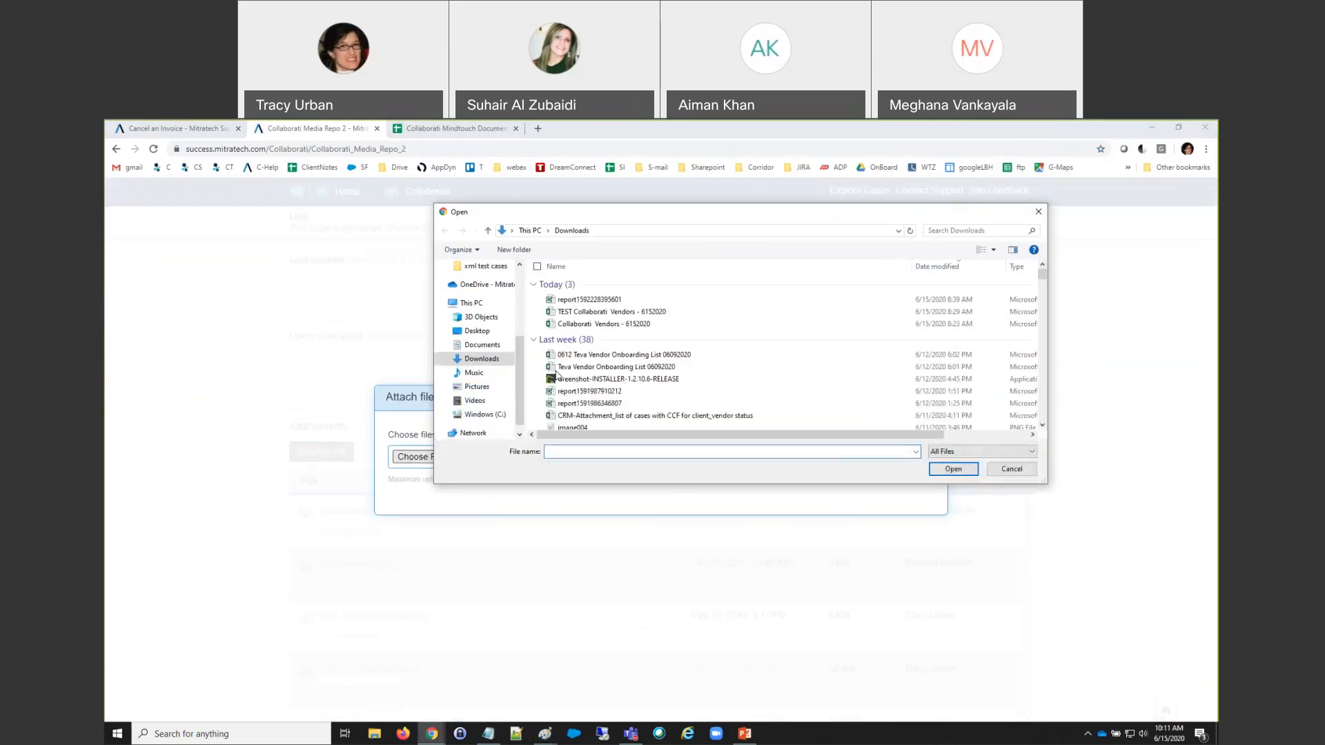
left_click(470, 385)
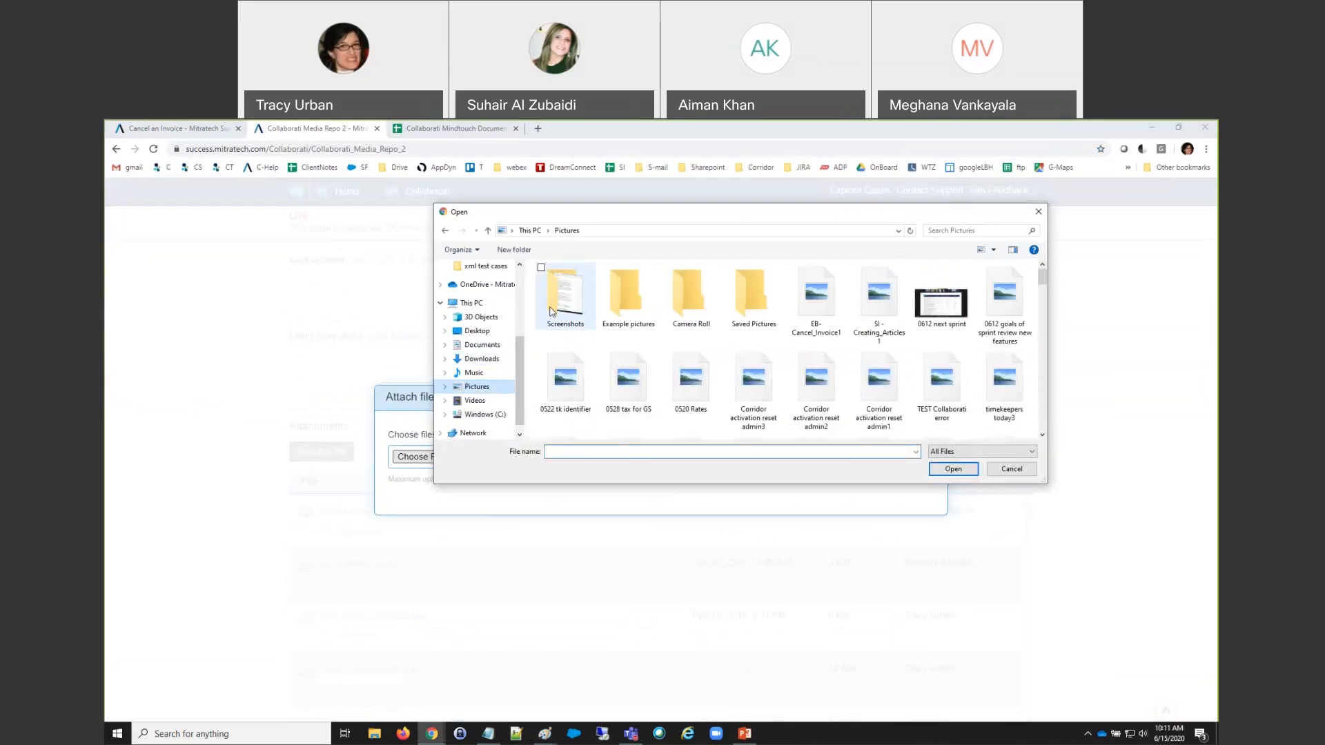
double_click(817, 323)
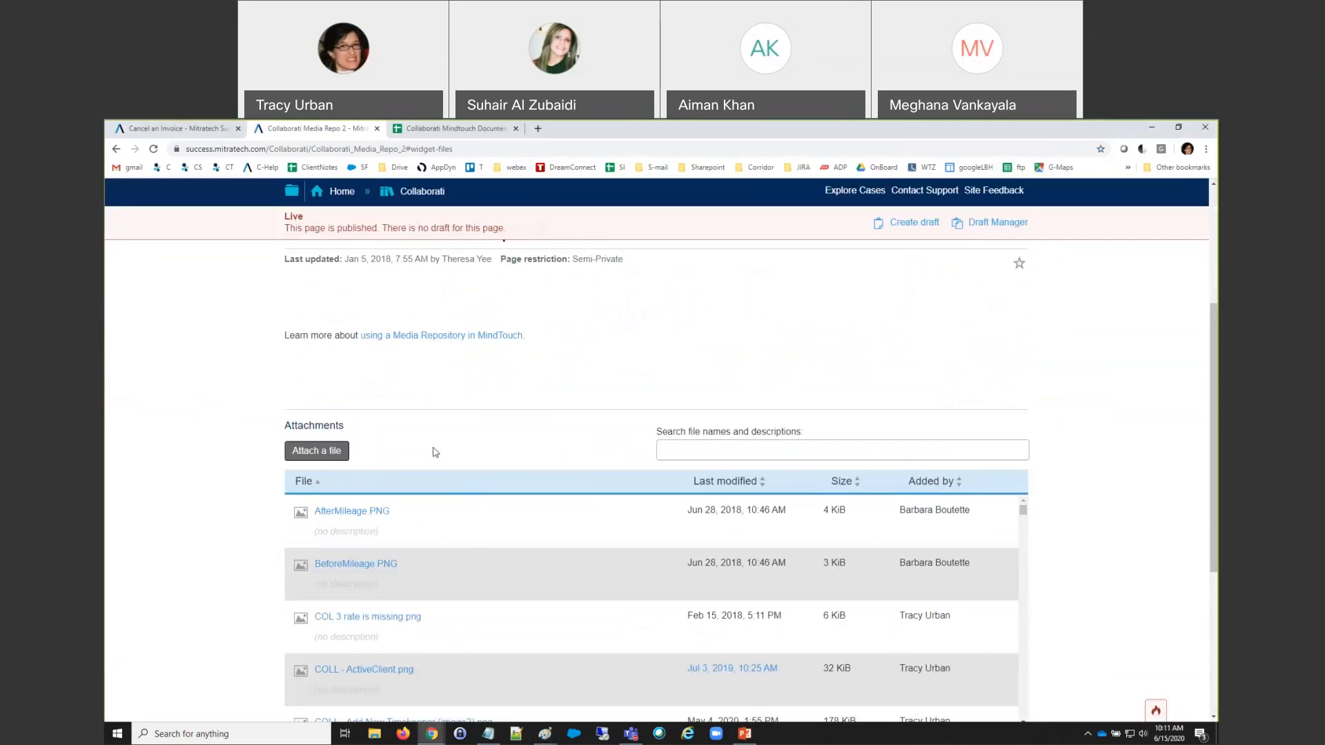
Search the media repository's attachments for "cancel"
left_click(785, 446)
type("cancel")
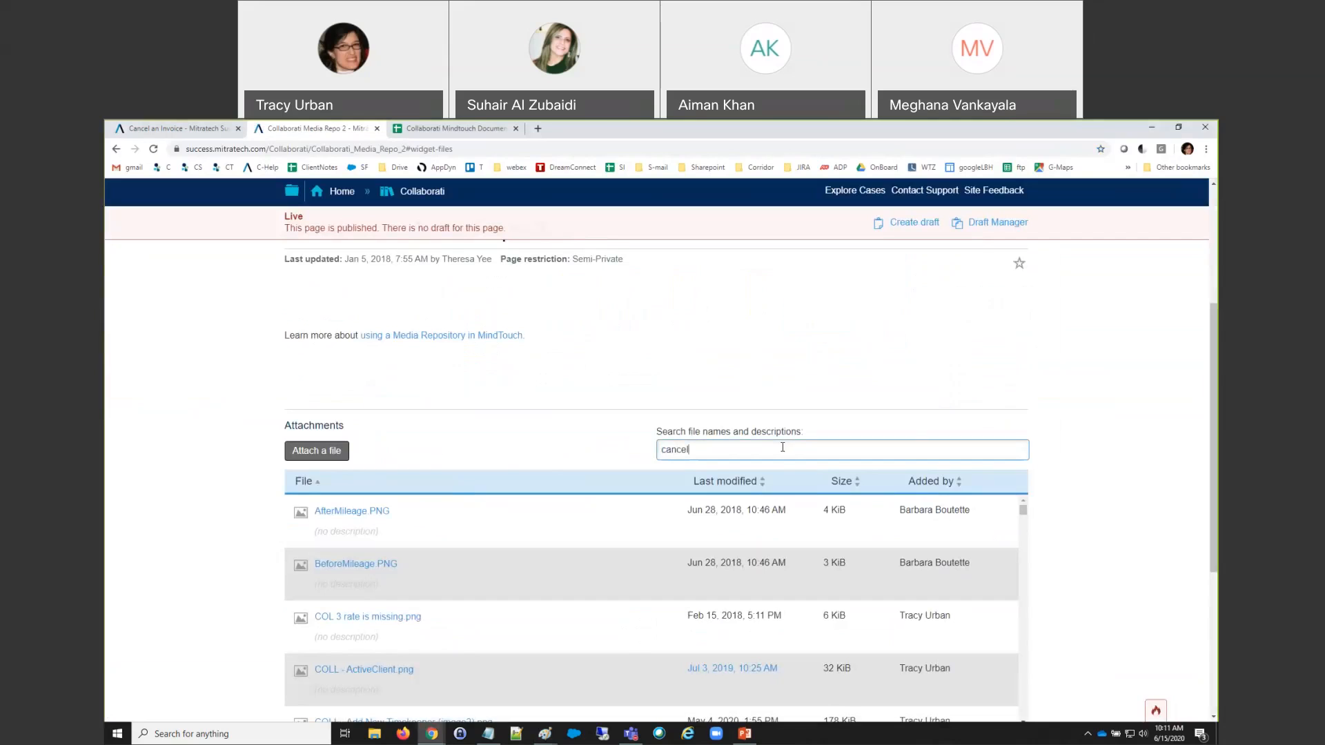
scroll(553, 473, "down", 2)
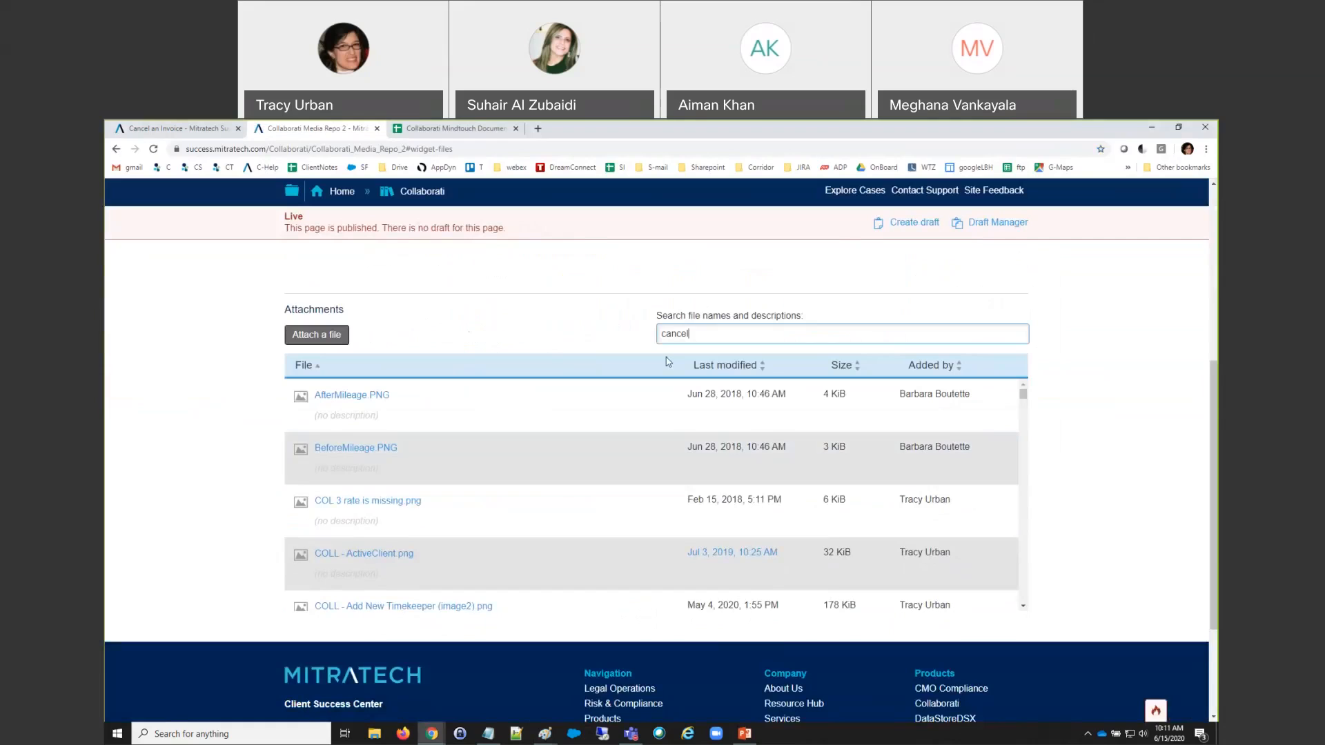
key("Return")
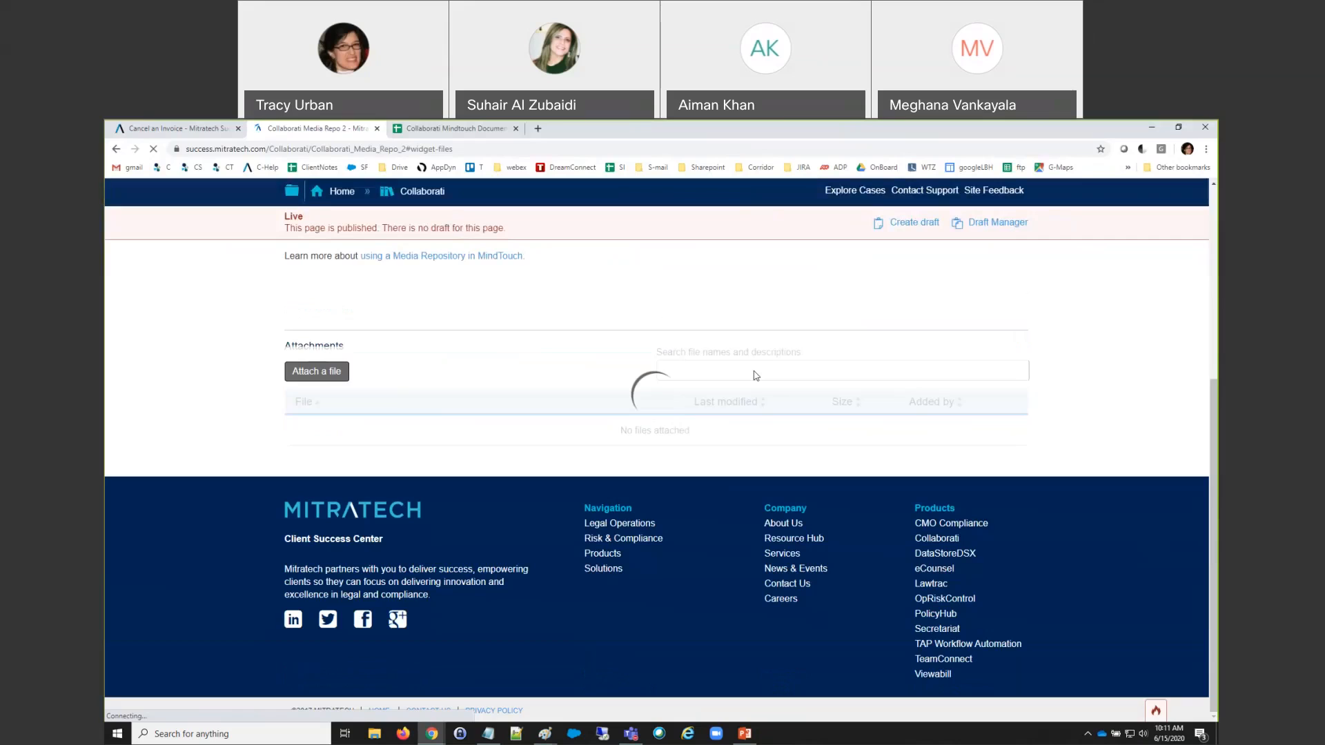
Search the attachments for "EB - cancel", try extending the term with "invoice", and remove the extension again
left_click(743, 338)
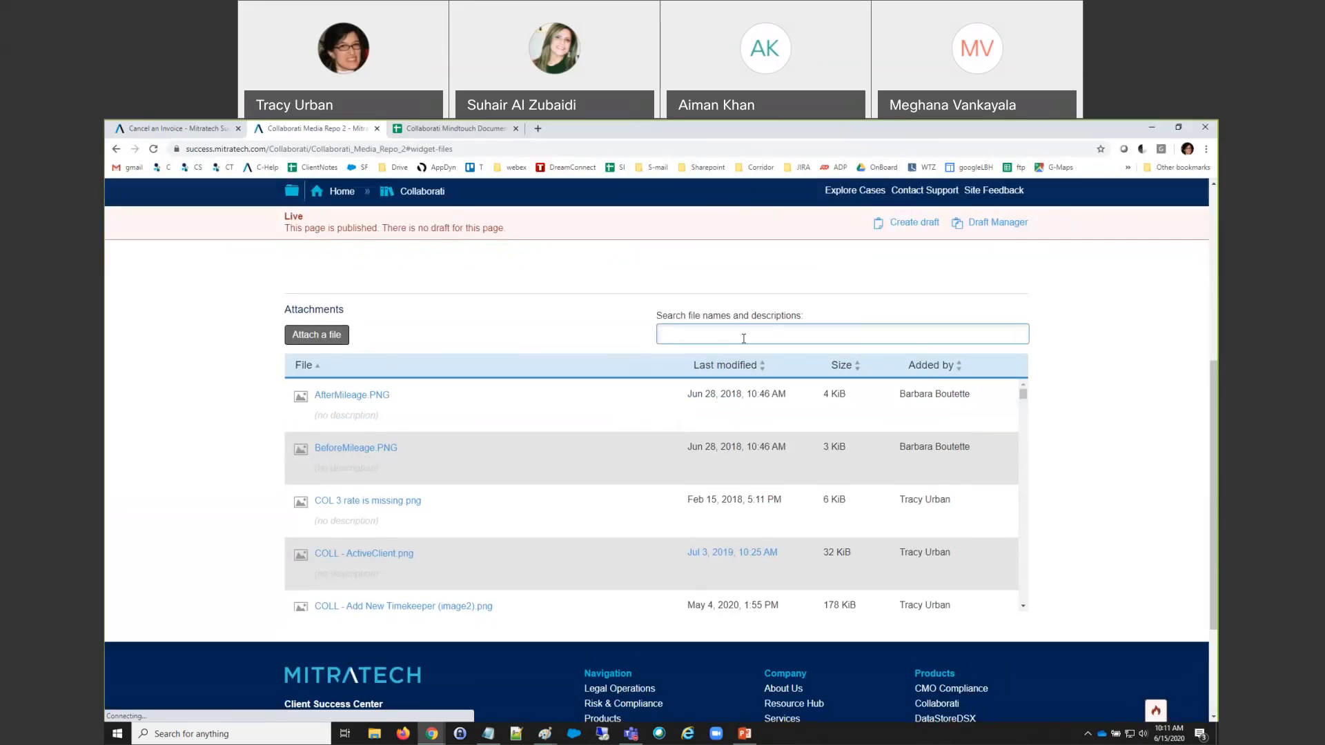
type("EB - cancel")
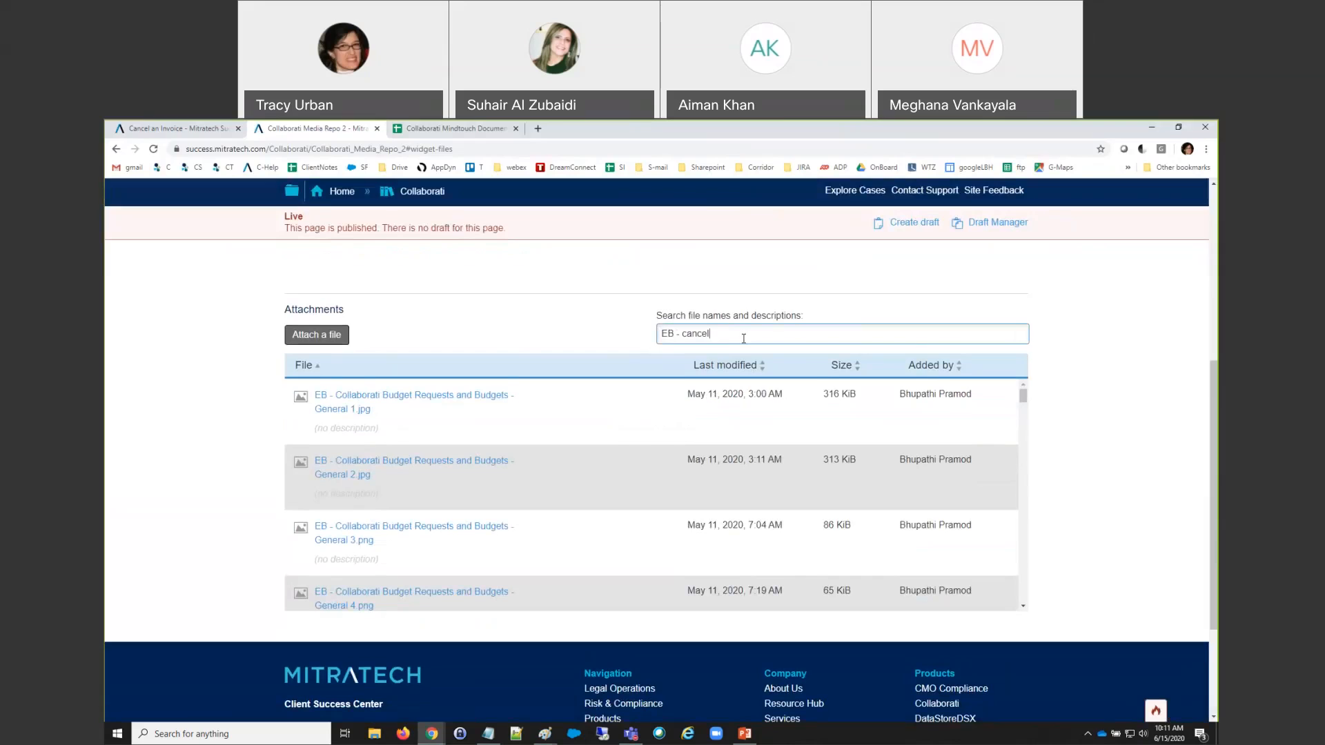
scroll(743, 338, "down", 2)
scroll(758, 335, "up", 2)
type("l)invoice")
key("BackSpace")
key("BackSpace")
key("BackSpace")
key("BackSpace")
key("BackSpace")
key("BackSpace")
key("BackSpace")
key("BackSpace")
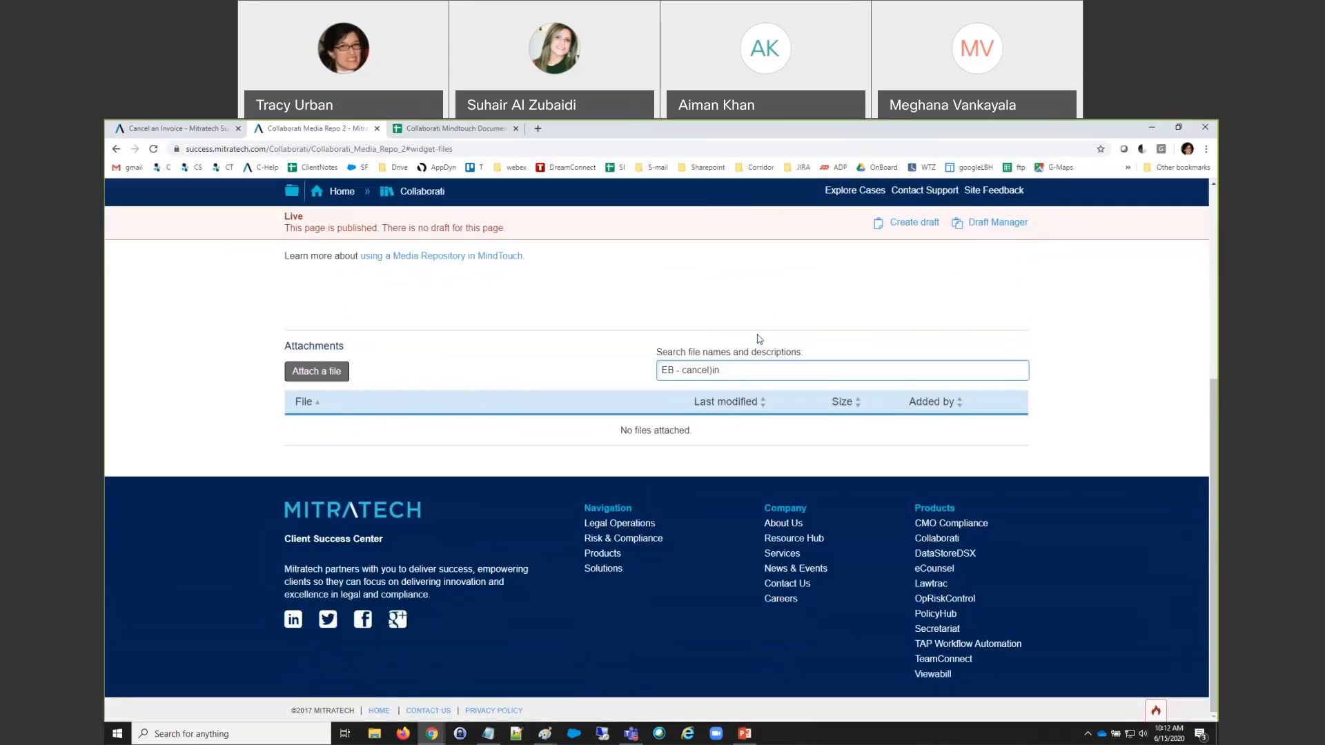
Correct the attachment search text to "EB- cancel" and copy that text
key("alt+Tab")
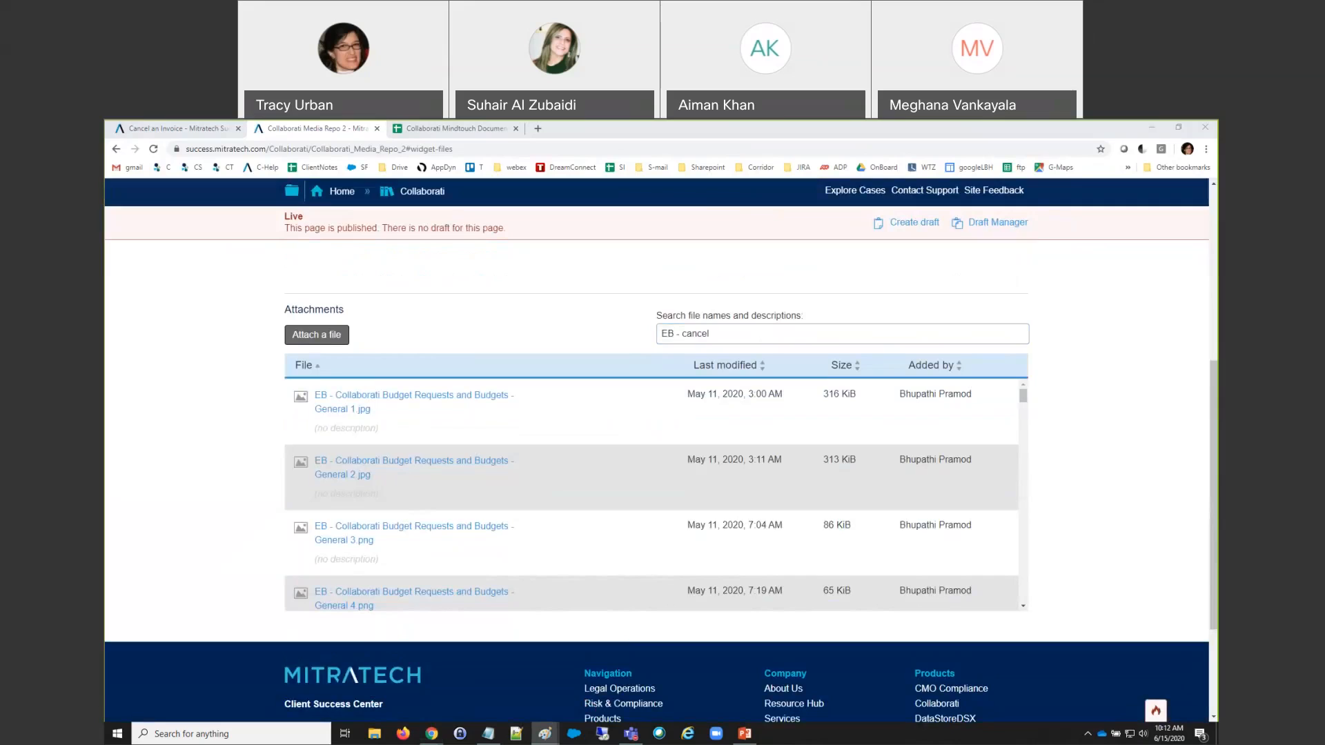
left_click(677, 334)
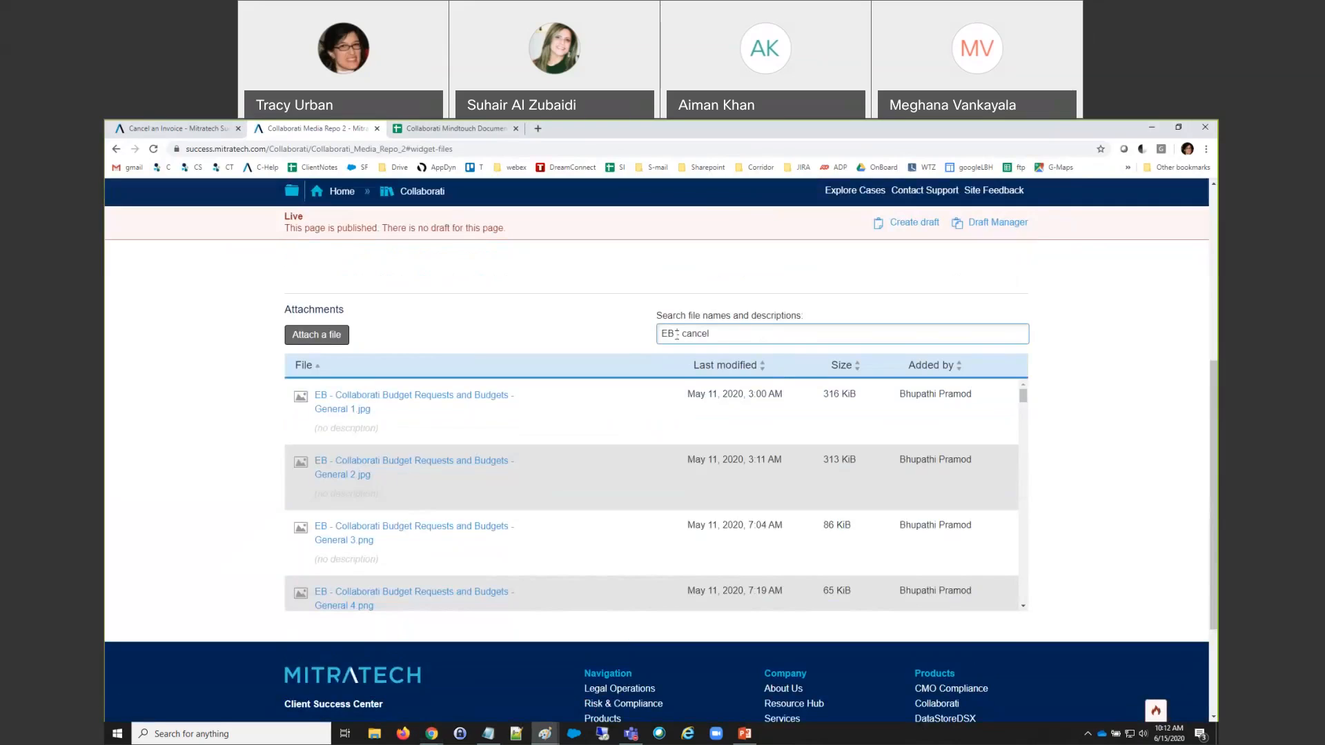
key("BackSpace")
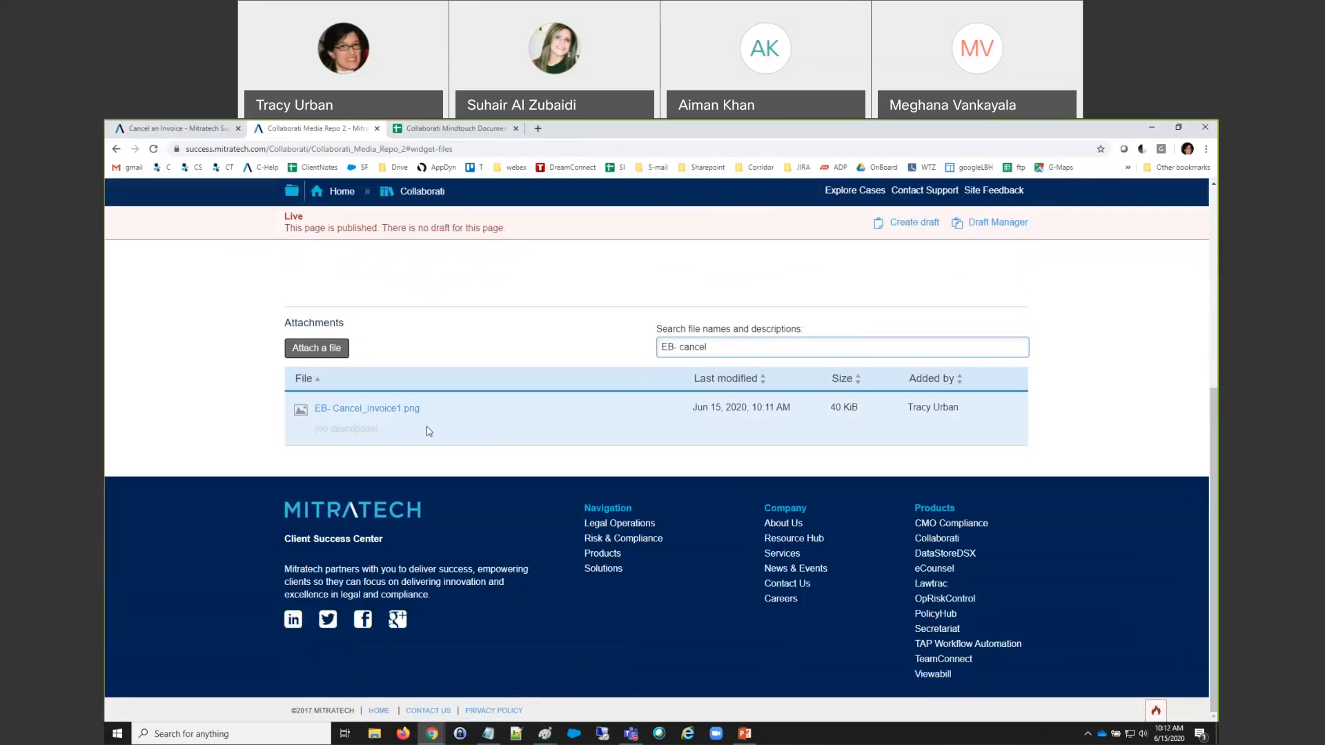
left_click(367, 412)
left_click_drag(804, 339, 642, 352)
key("ctrl+c")
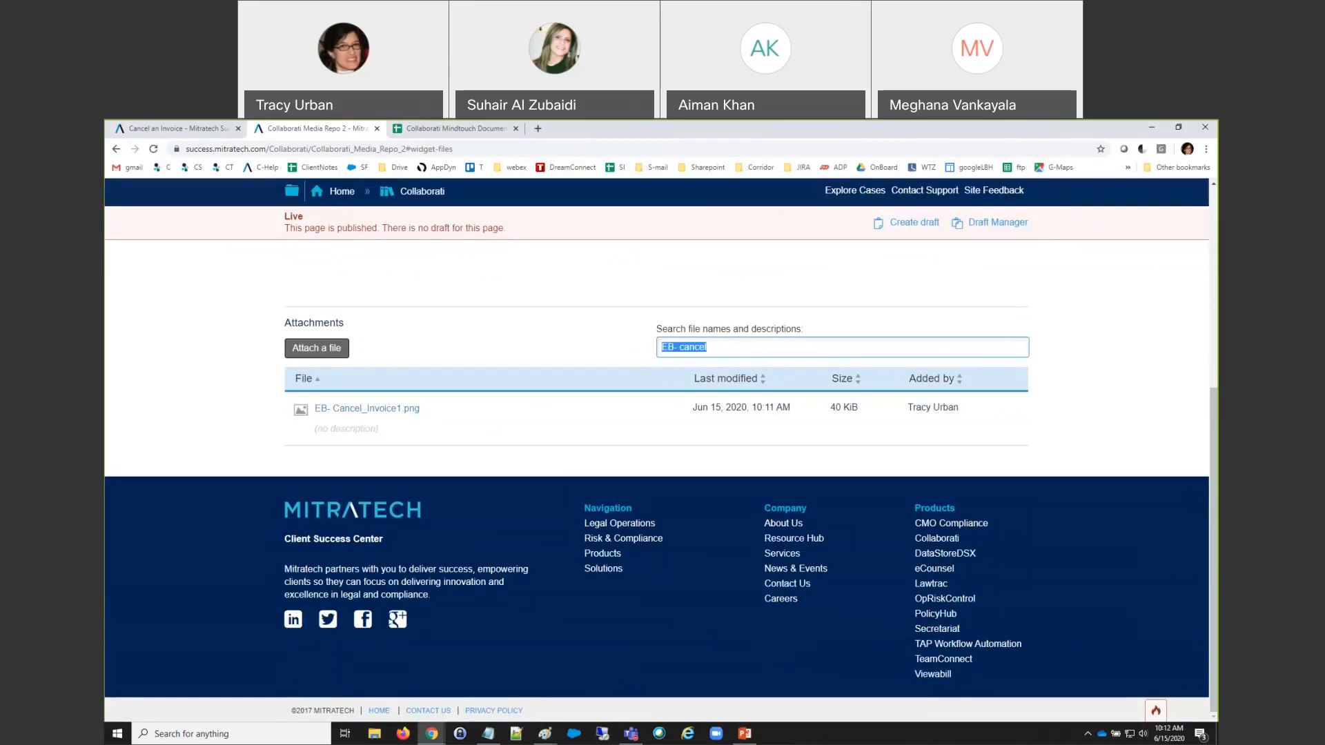
Open the Cancel an Invoice article for editing and delete the Track Invoices screenshot below step 4
left_click(154, 129)
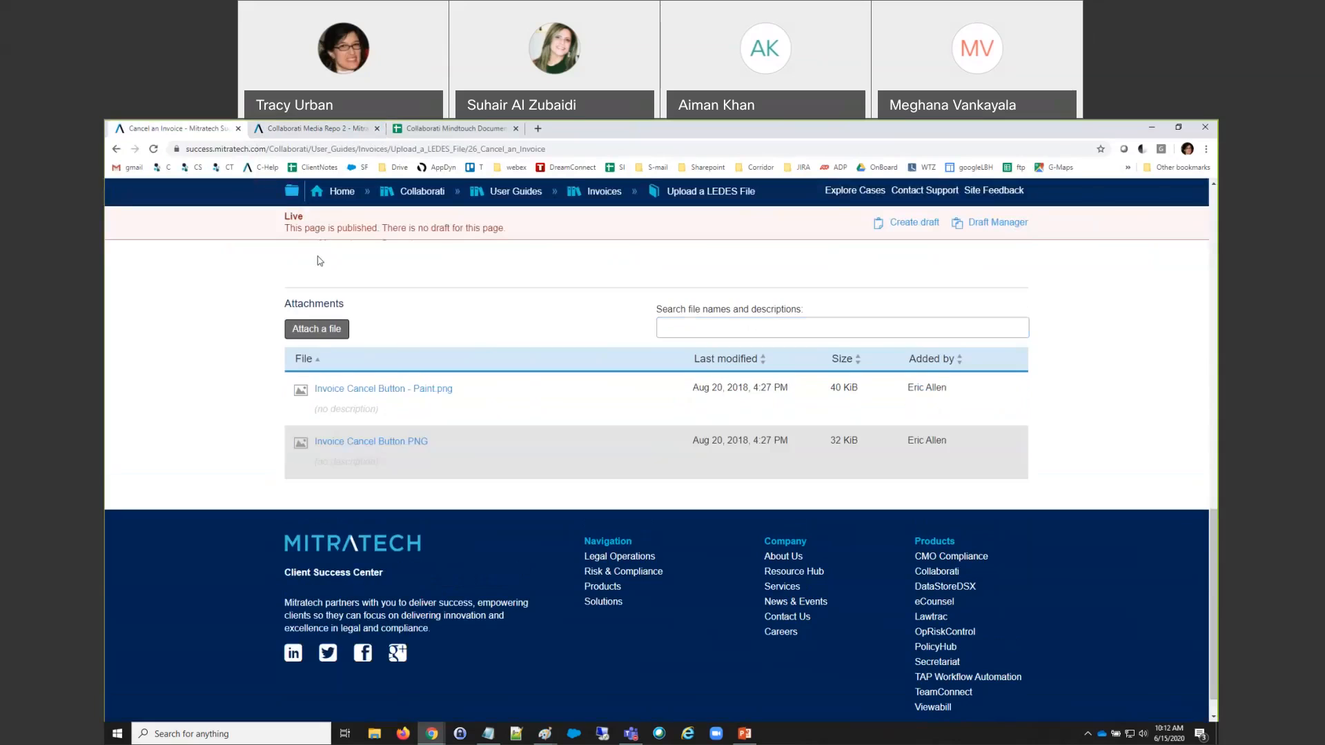
scroll(407, 400, "up", 4)
scroll(405, 426, "up", 15)
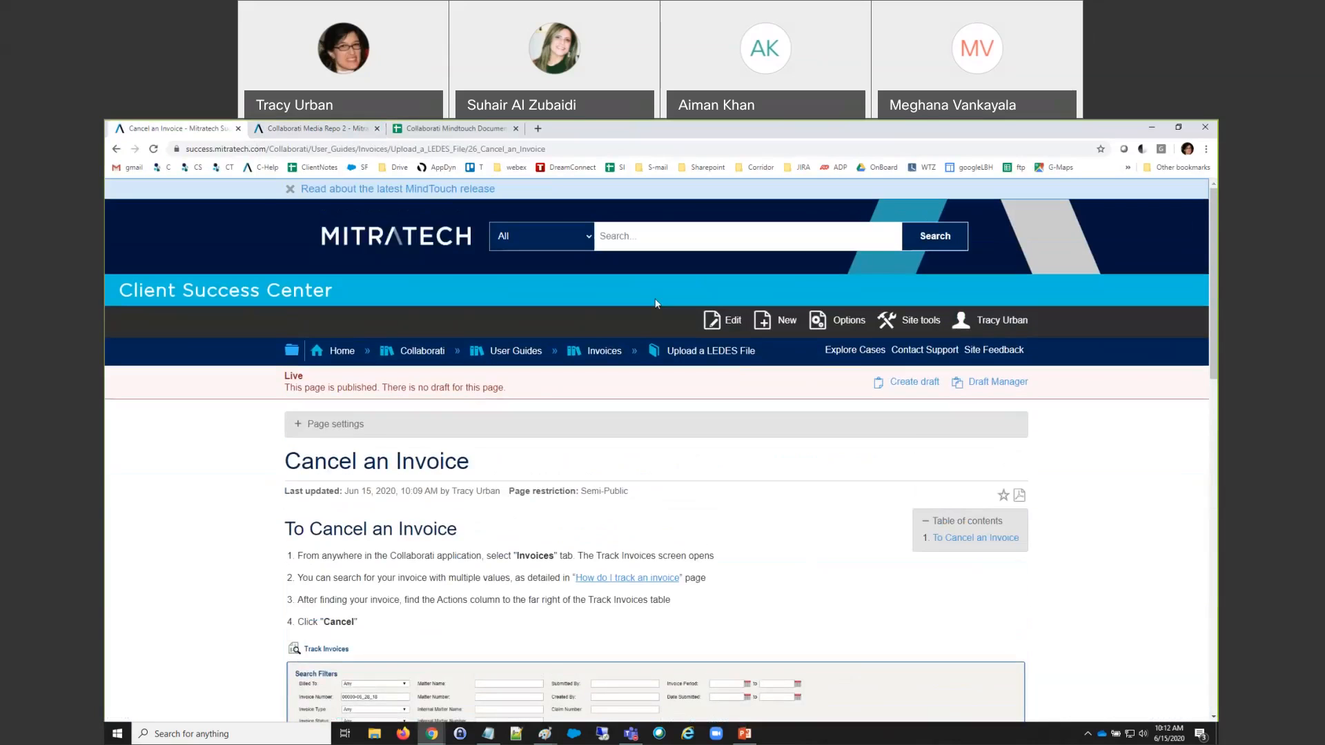
left_click(729, 320)
left_click(850, 510)
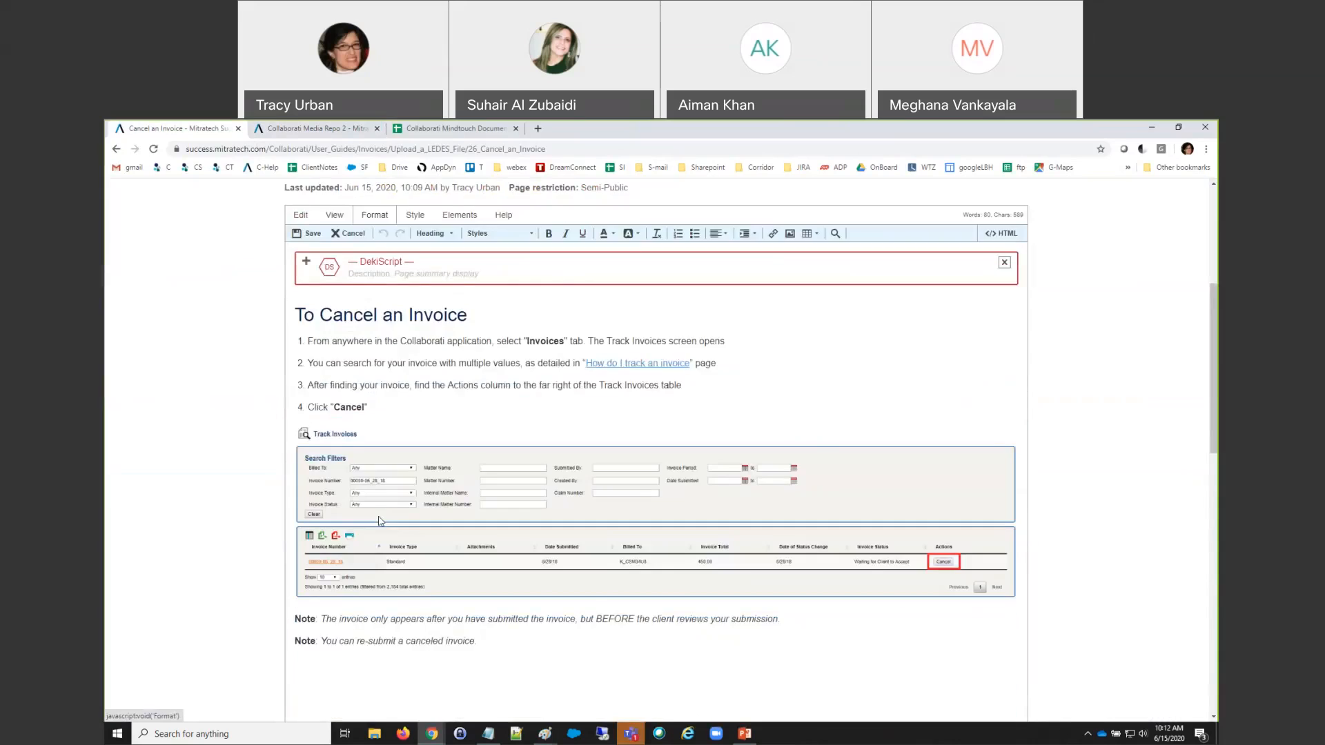
scroll(379, 518, "down", 2)
left_click(379, 388)
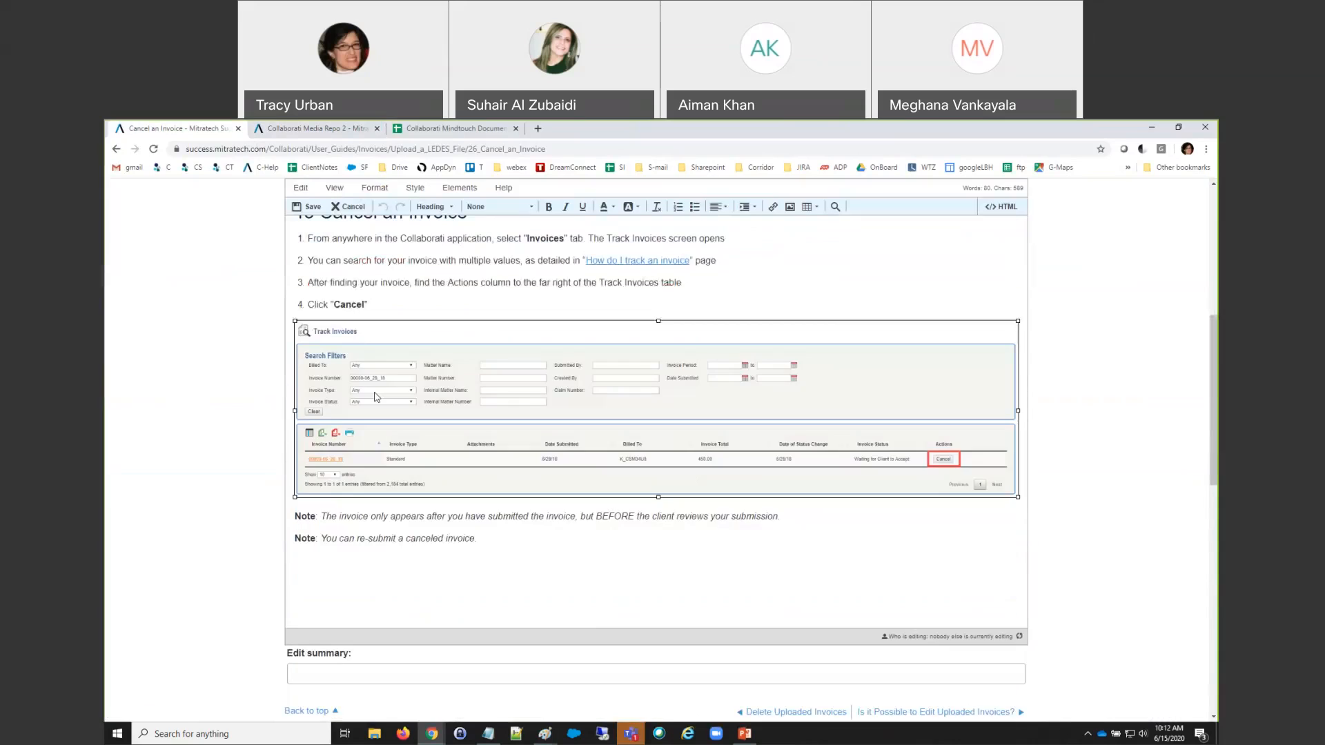
key("Delete")
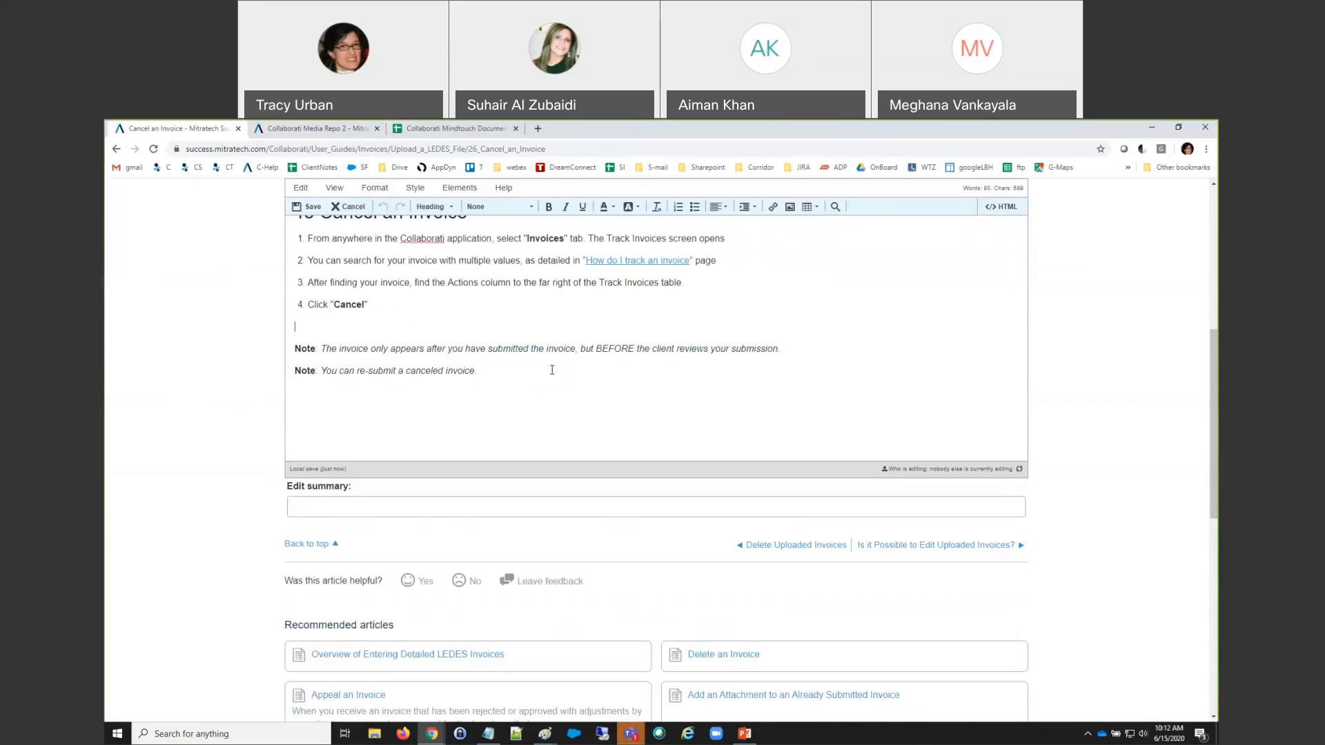
Start inserting an image below step 4 using the image search view, and draft "EB- cancel_invoice1" as the file name in the URL field
left_click(789, 208)
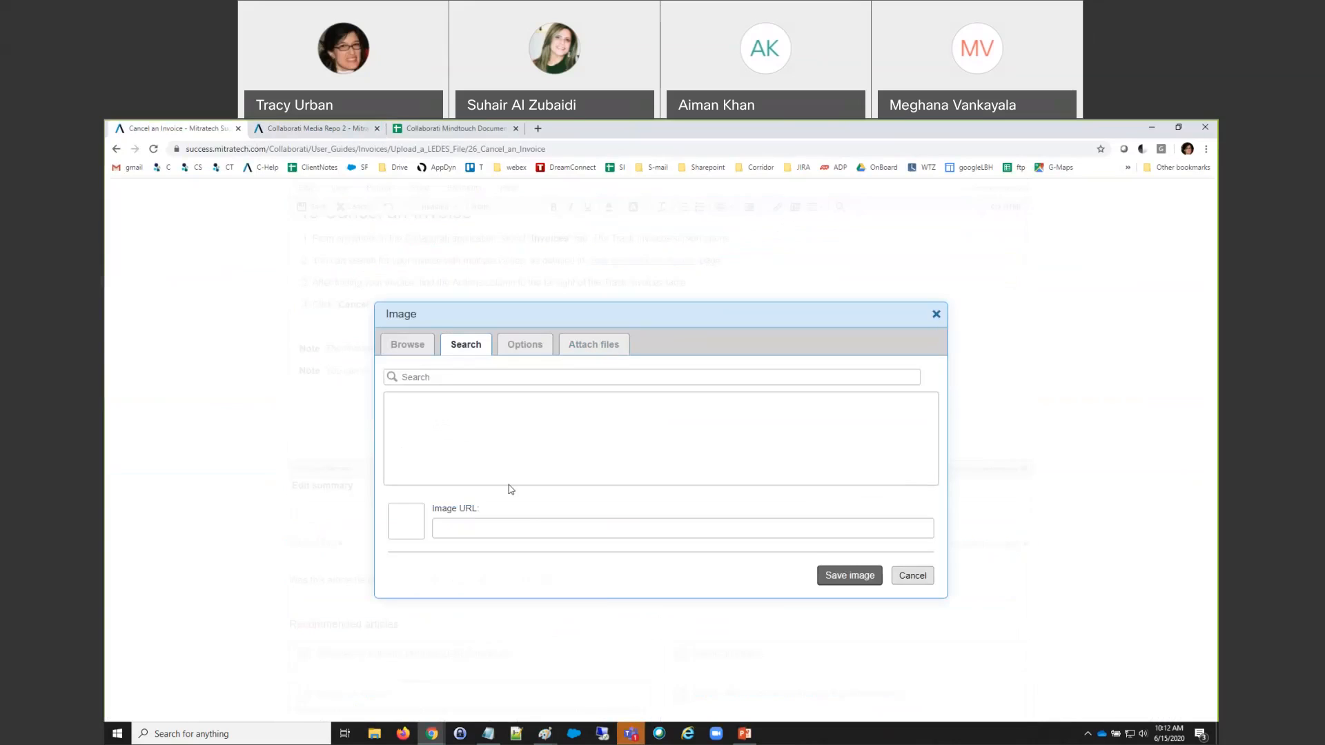
left_click(422, 349)
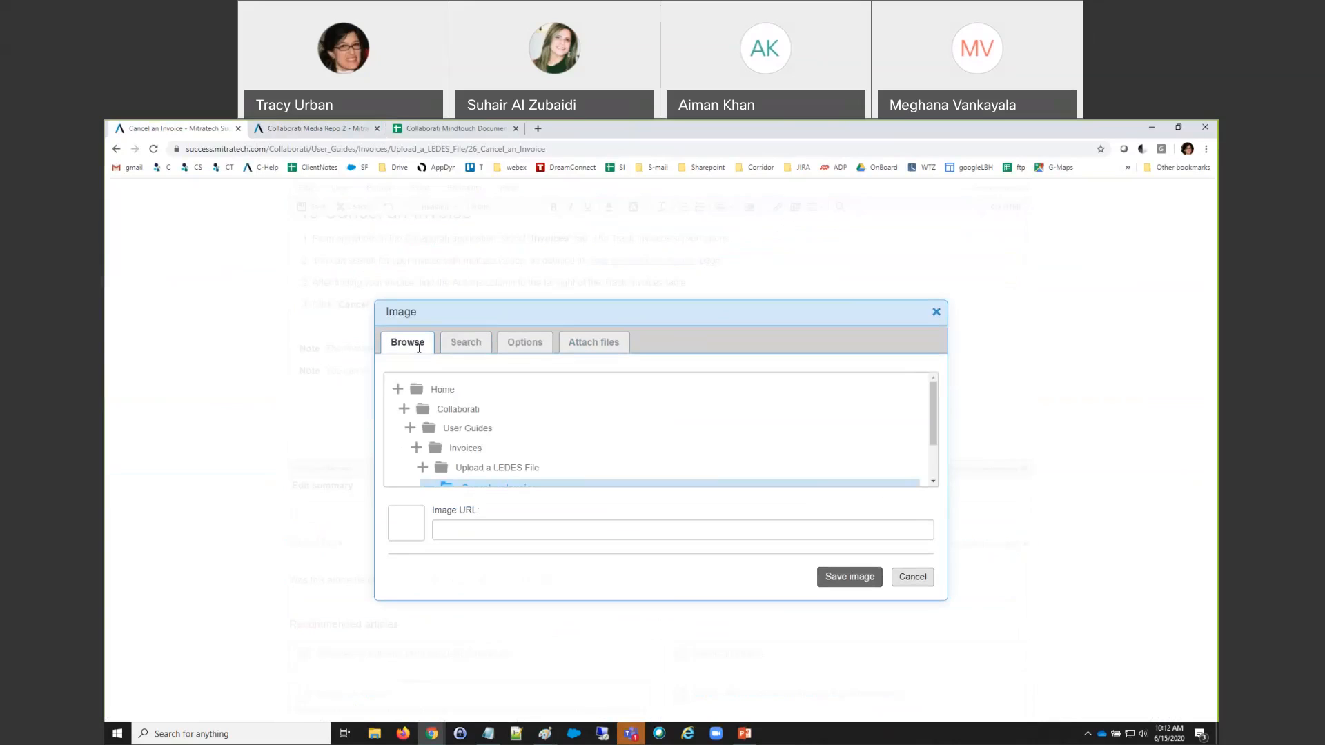
left_click(466, 342)
left_click(489, 528)
key("ctrl+v")
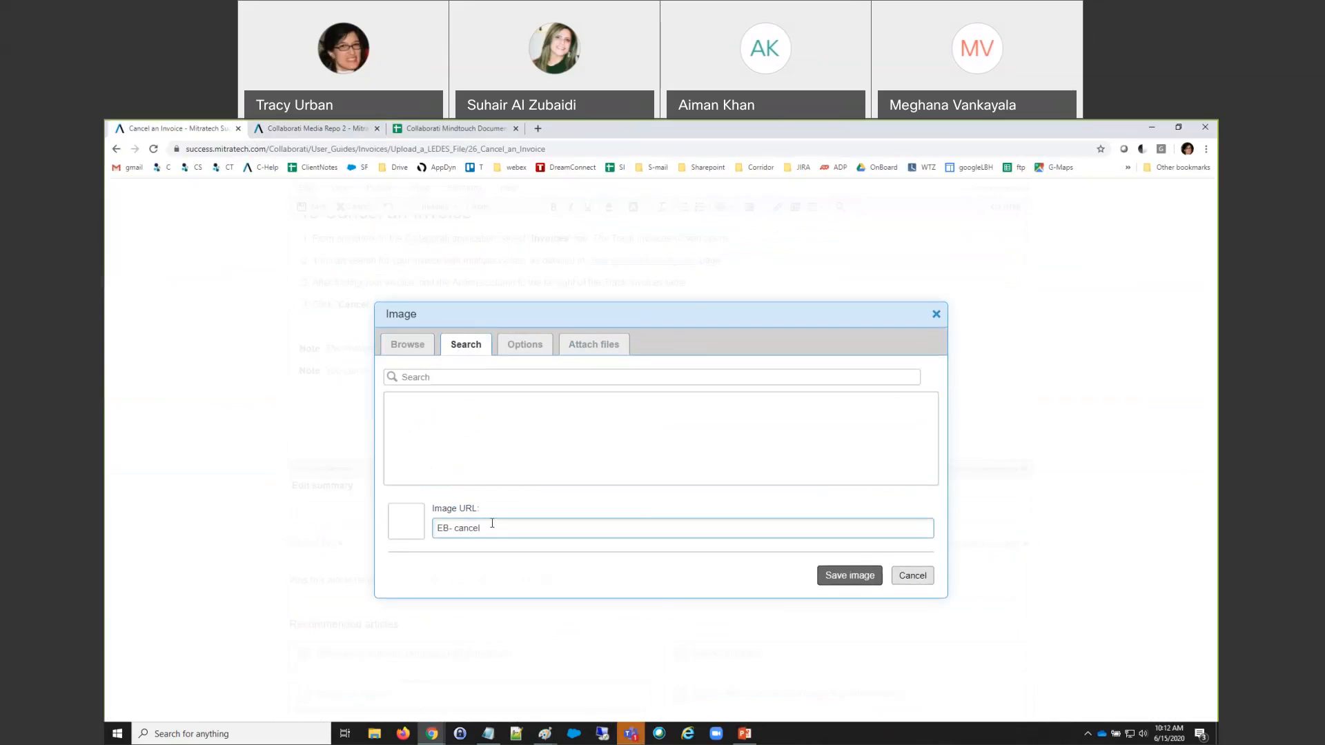
type("_iv")
type("voice1")
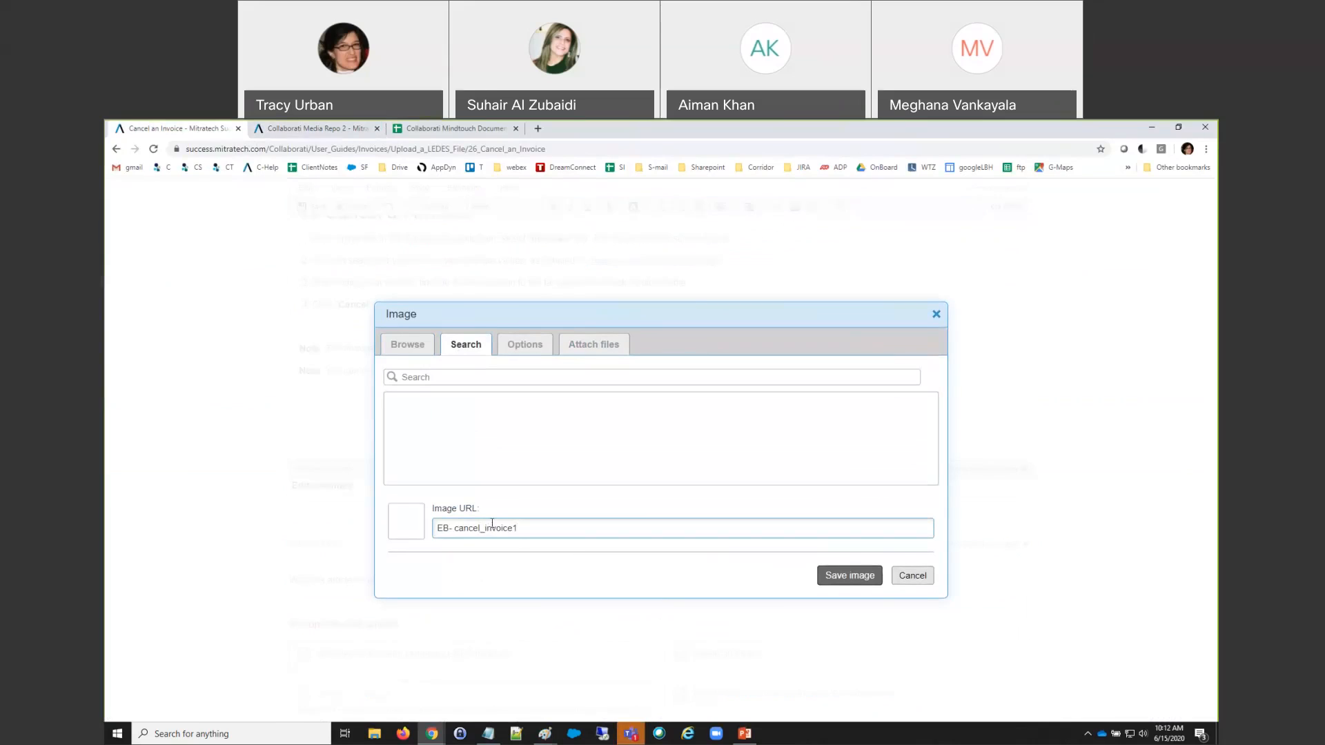
Correct the drafted name to "EB- Cancel_Invoice1" and move it into the image search to look for the file
left_click(460, 530)
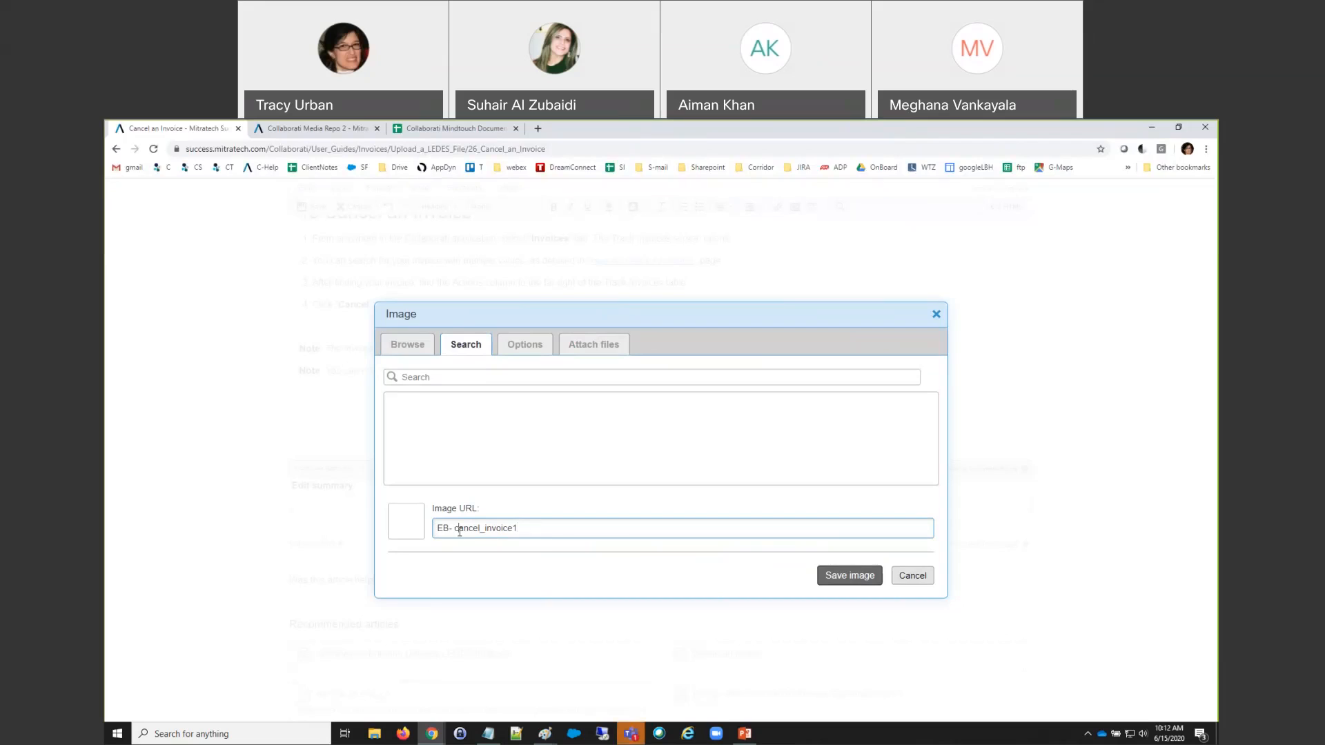
key("BackSpace")
type("C")
left_click(490, 530)
key("BackSpace")
type("I")
left_click_drag(530, 529, 429, 530)
key("ctrl+x")
left_click(445, 377)
key("ctrl+v")
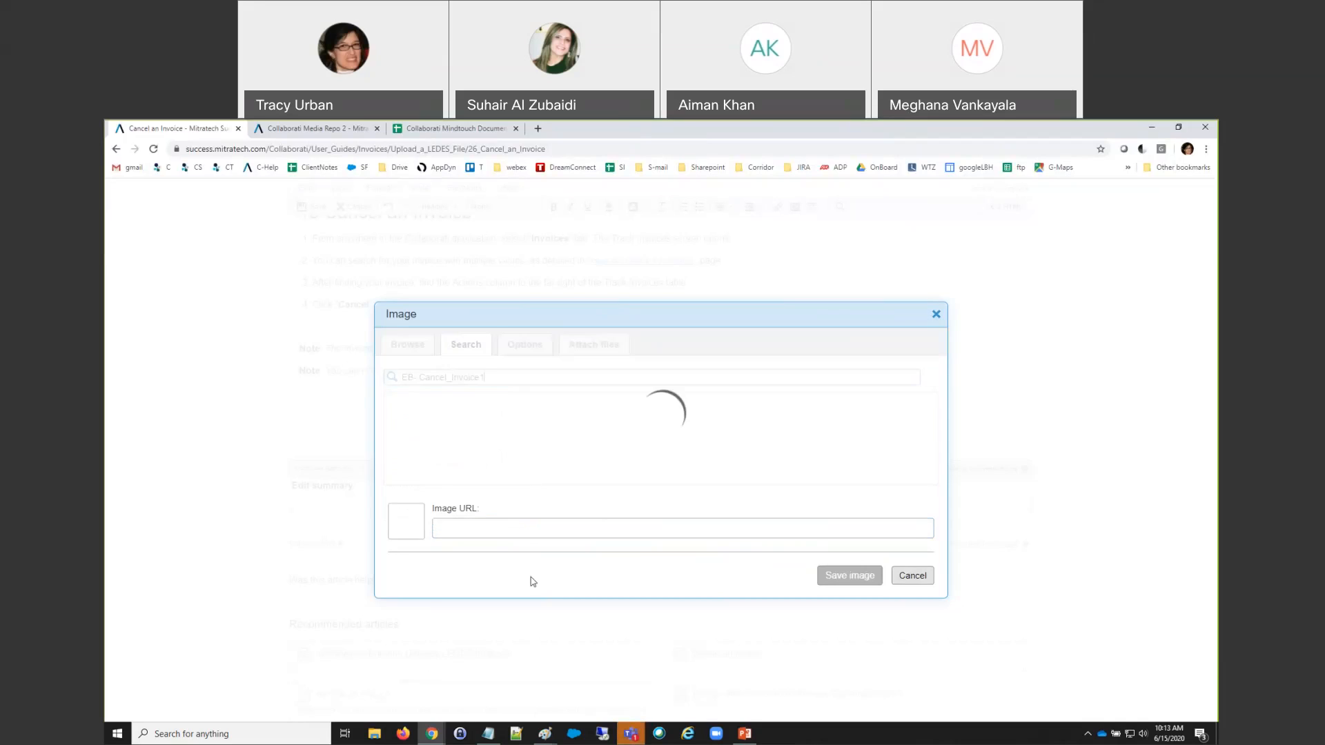
Insert EB- Cancel_Invoice1.png from Collaborati_Media_Repo_2 below step 4 of the article
left_click(468, 408)
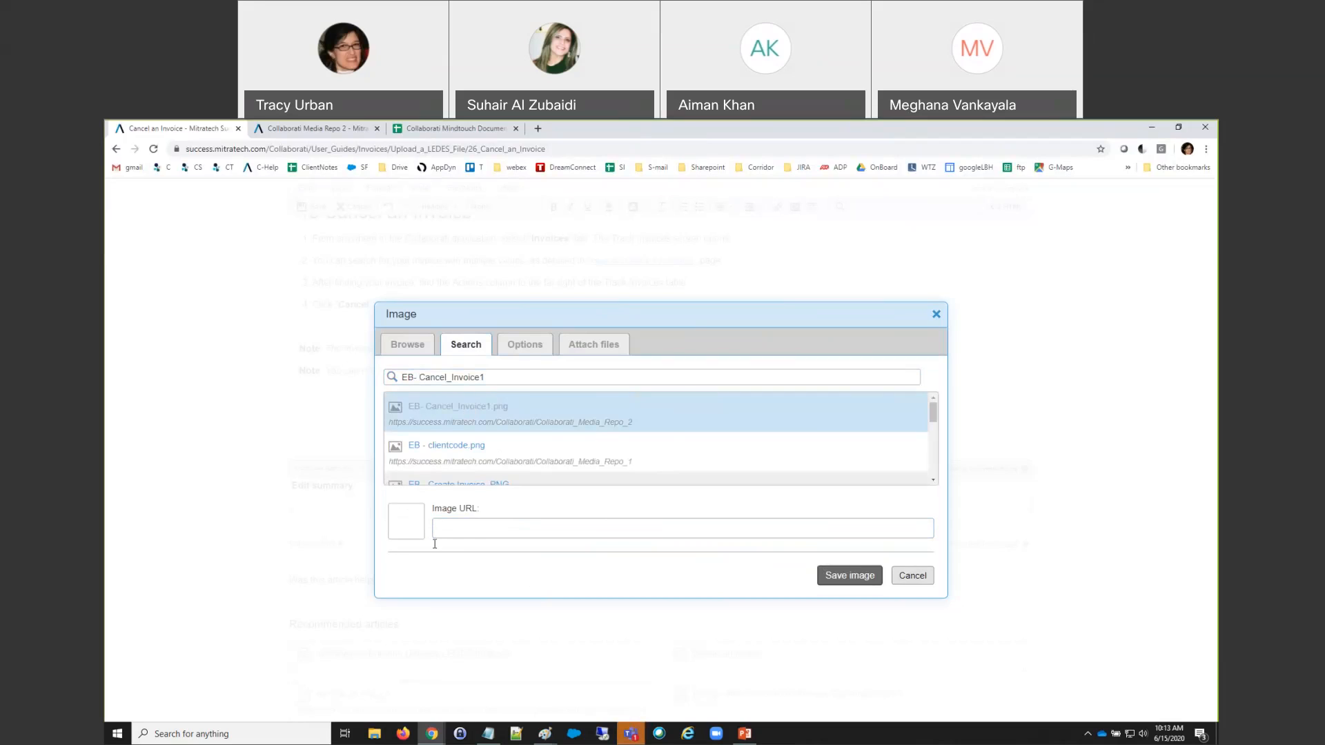
mouse_move(412, 538)
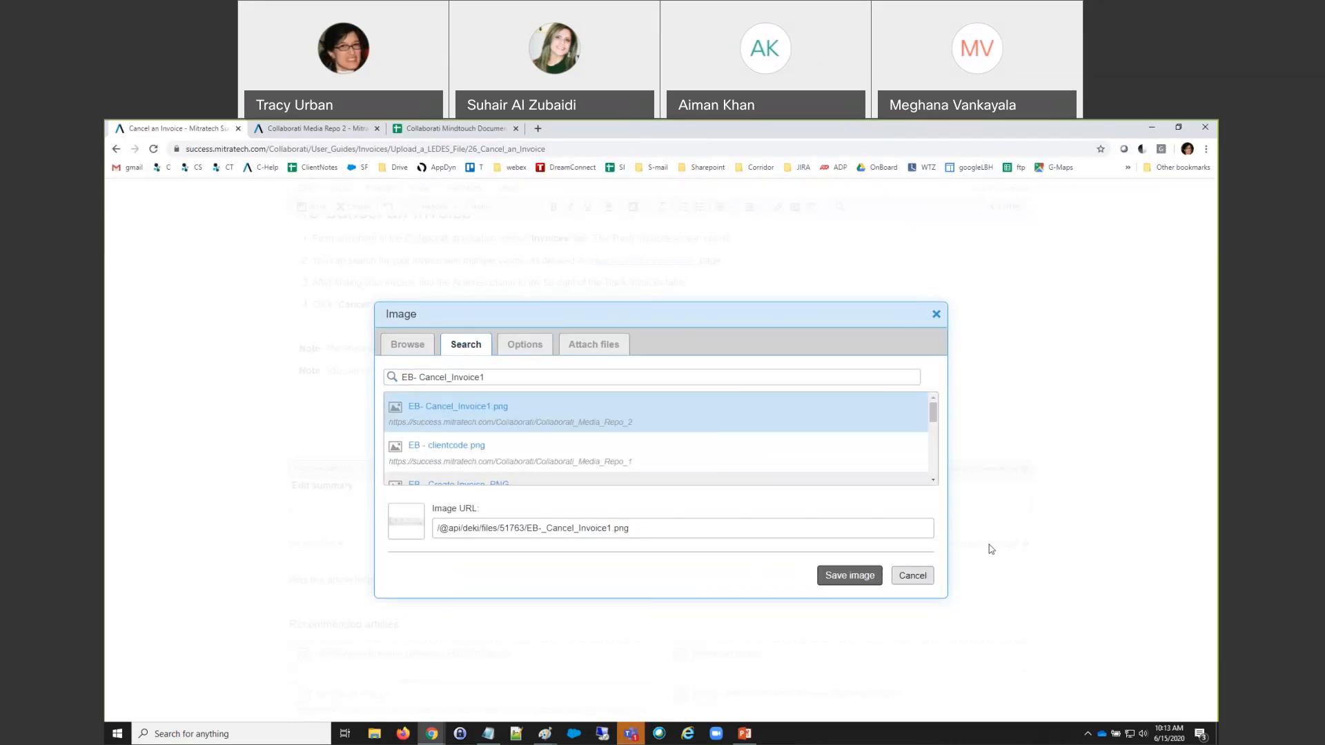
left_click(849, 576)
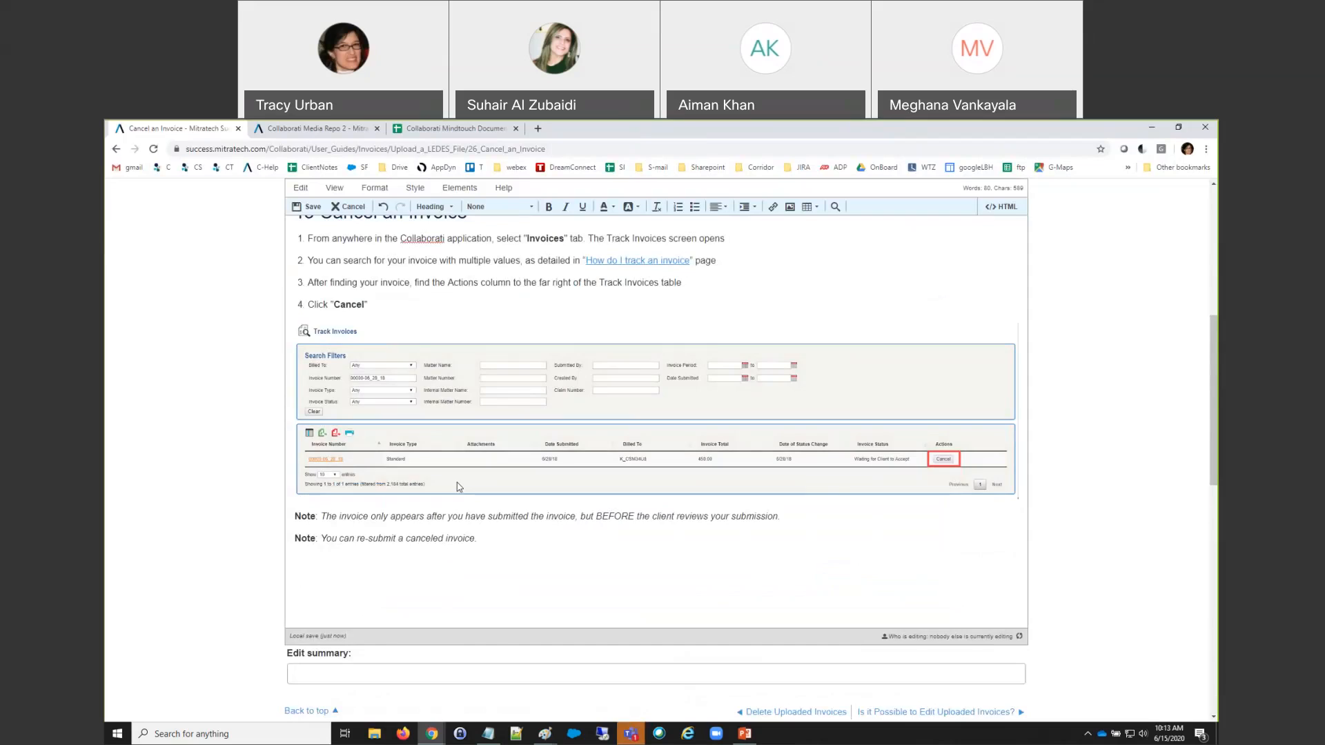
Delete the article's attachments "Invoice Cancel Button - Paint.png" and "Invoice Cancel Button.PNG"
scroll(457, 488, "down", 10)
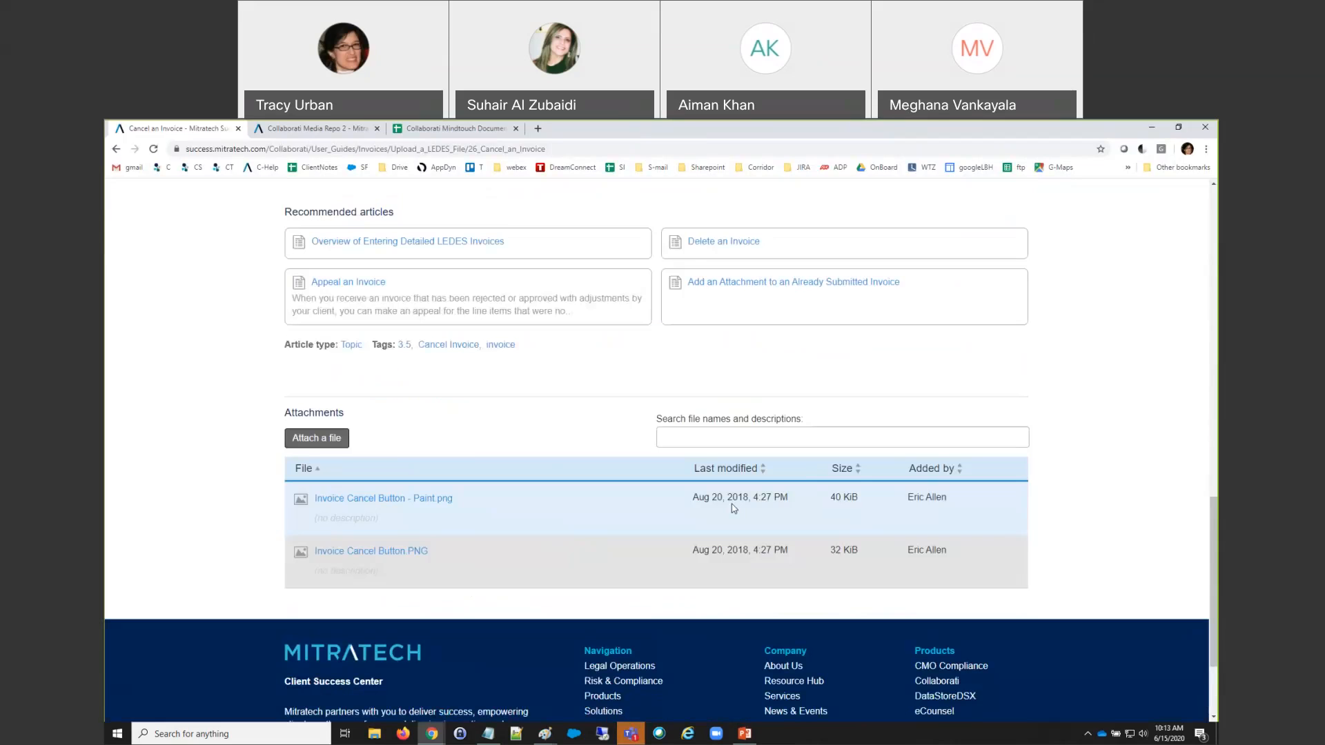
left_click(666, 499)
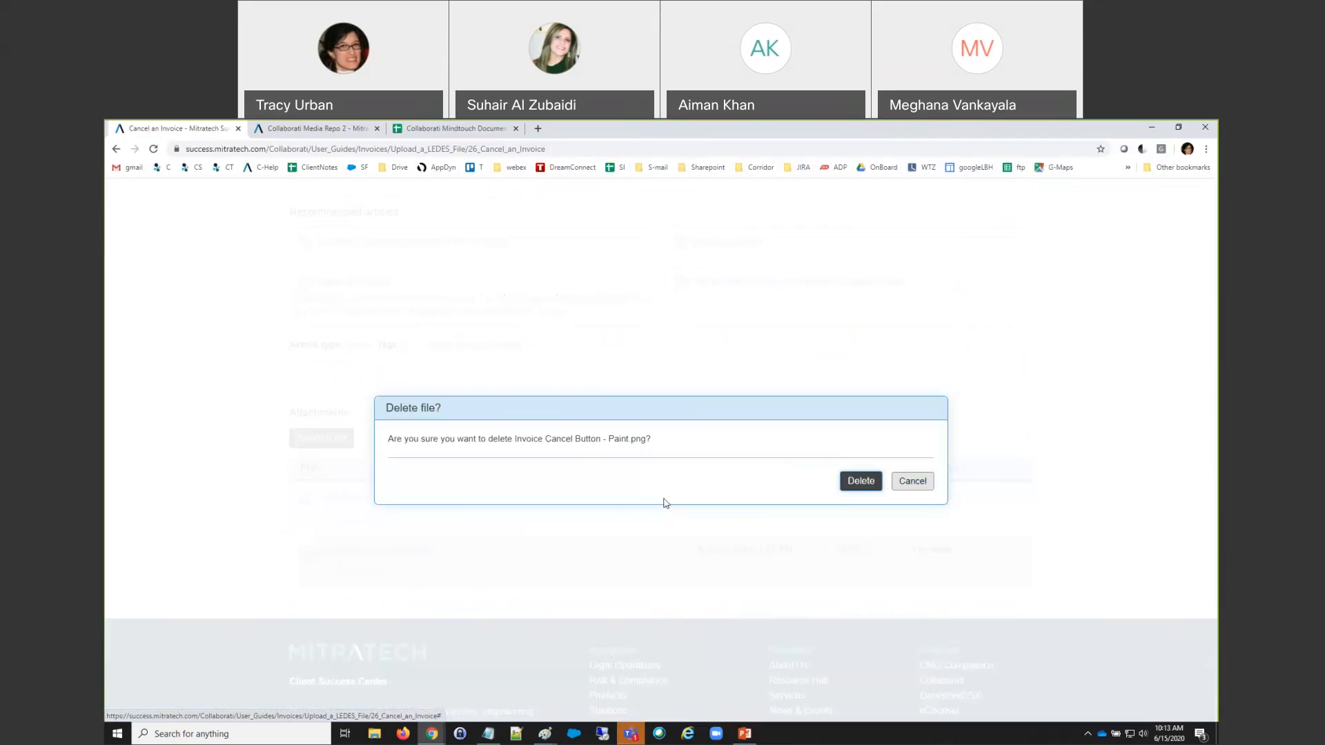
left_click(862, 480)
scroll(624, 588, "down", 10)
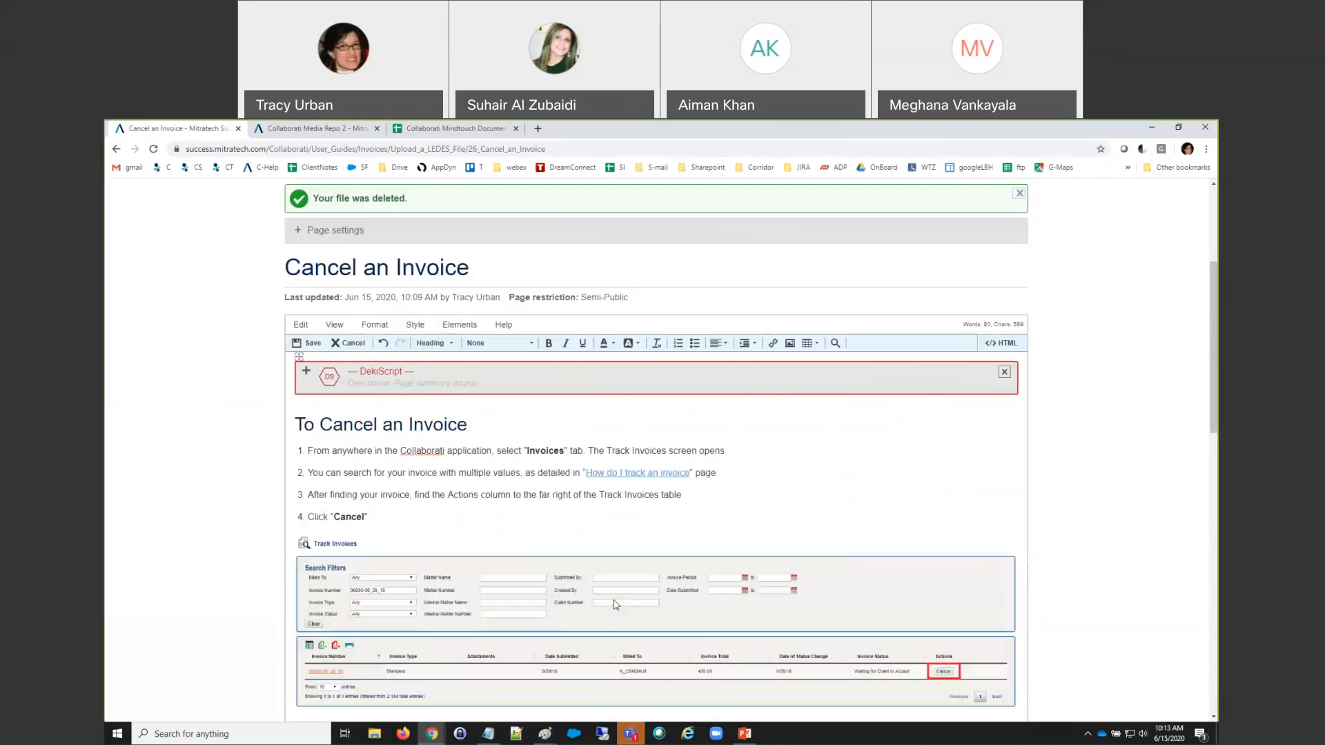
scroll(625, 588, "down", 6)
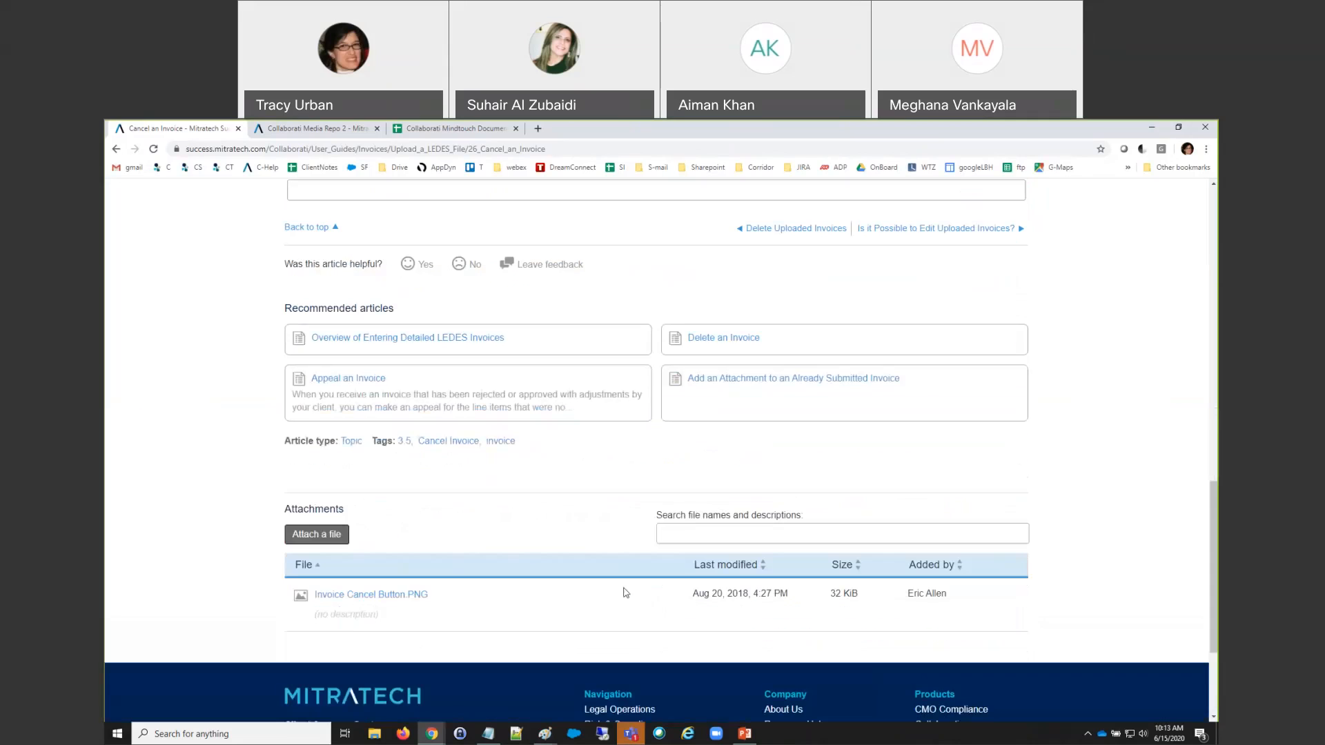
left_click(665, 595)
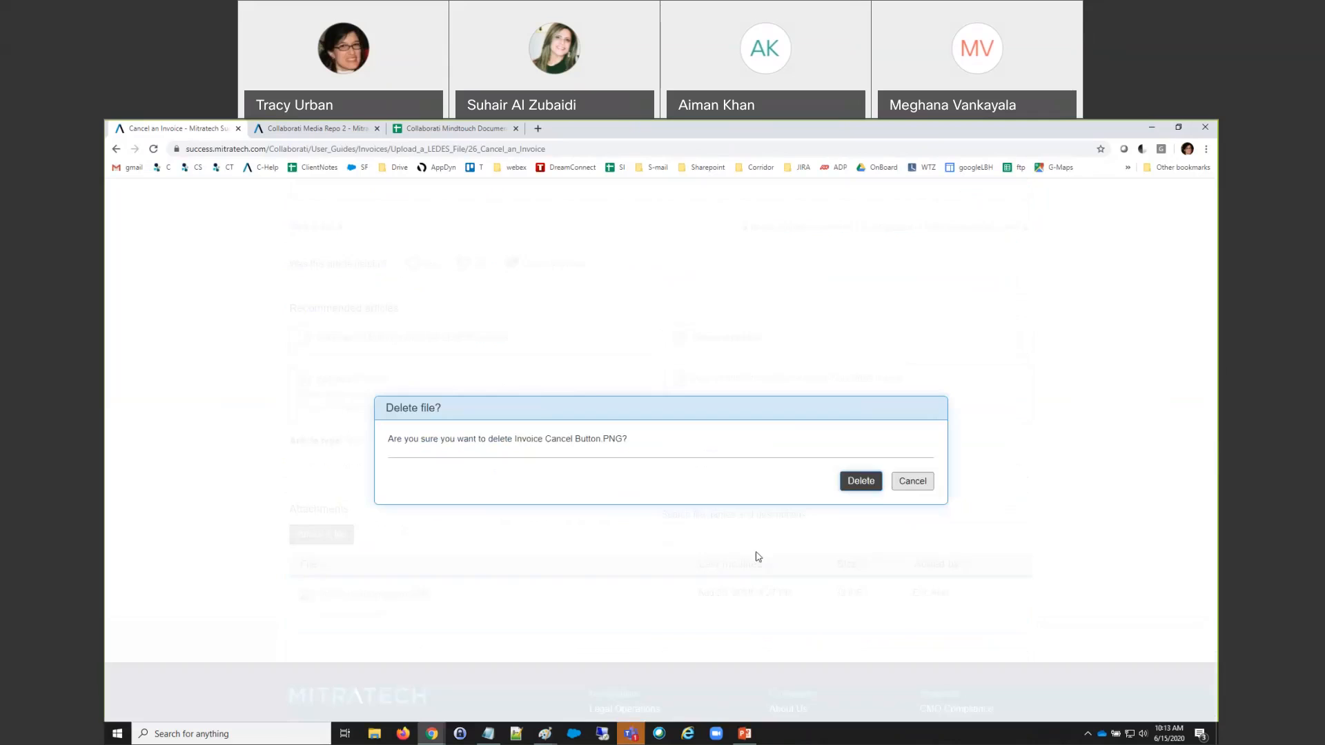
left_click(857, 483)
Review the edited Cancel an Invoice article with its reinserted screenshot and save it
scroll(566, 542, "down", 3)
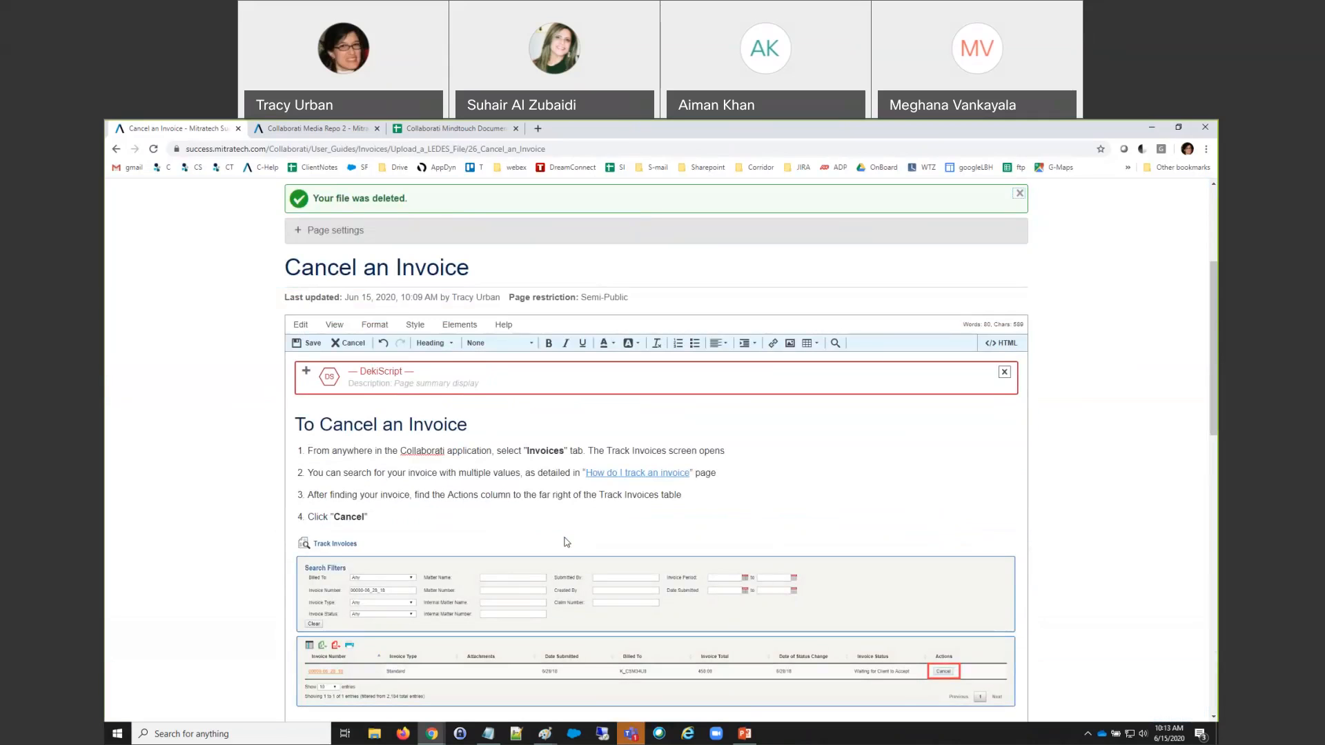
scroll(320, 407, "down", 5)
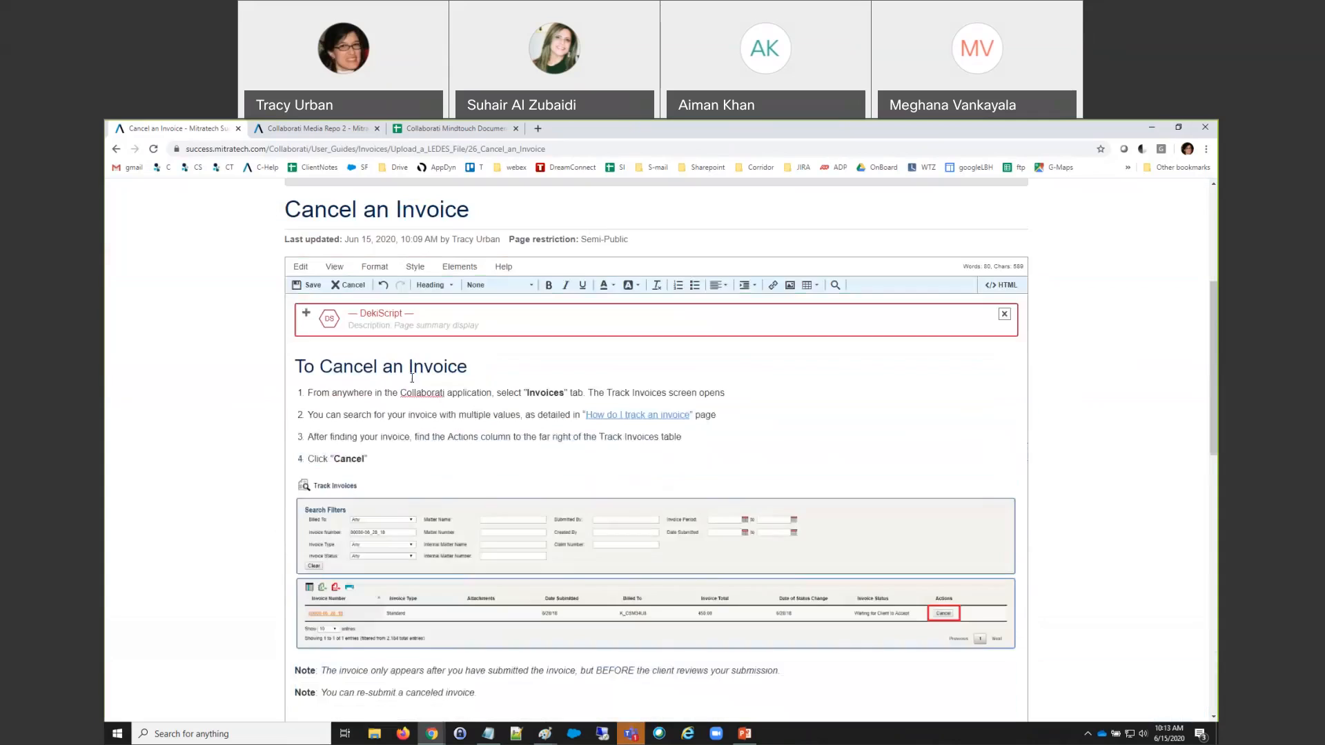
scroll(319, 408, "up", 4)
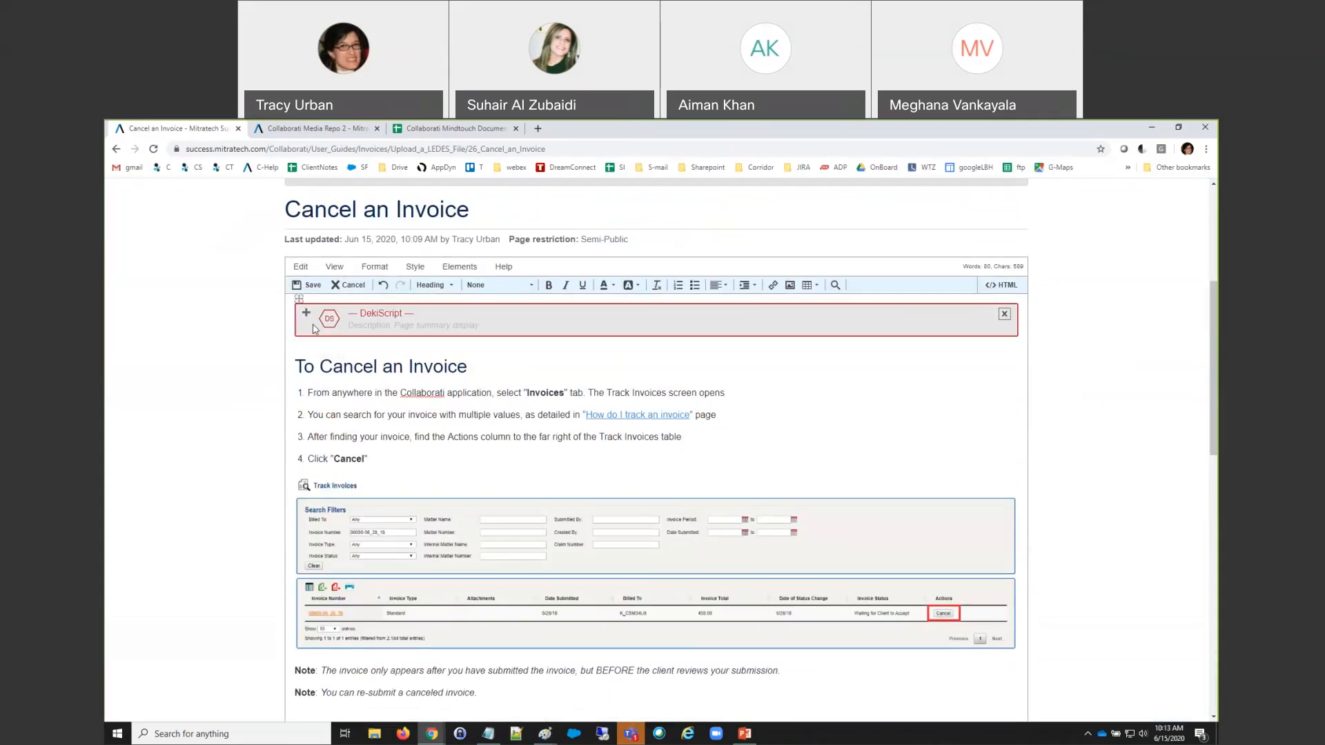
scroll(359, 345, "down", 2)
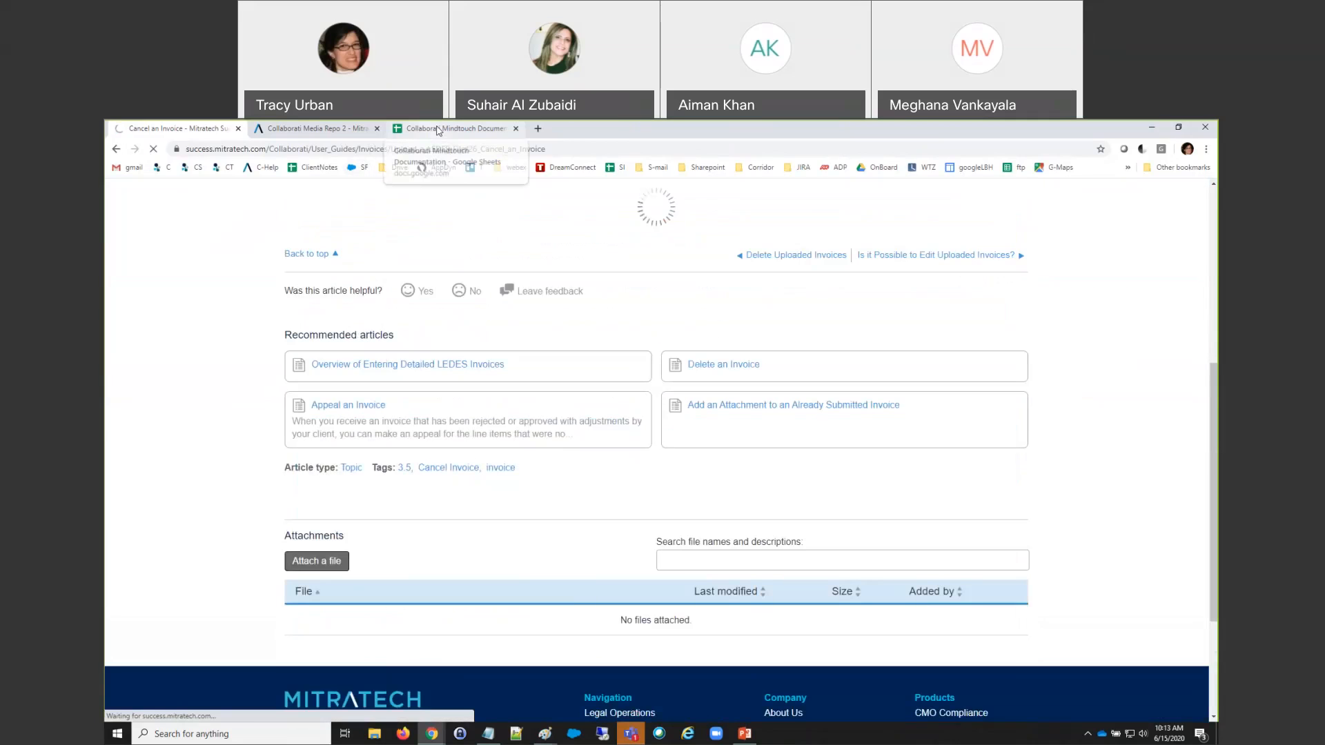
Consult the table of contents item in the audit instructions and check the Cancel an Invoice article's table of contents against it
left_click(438, 131)
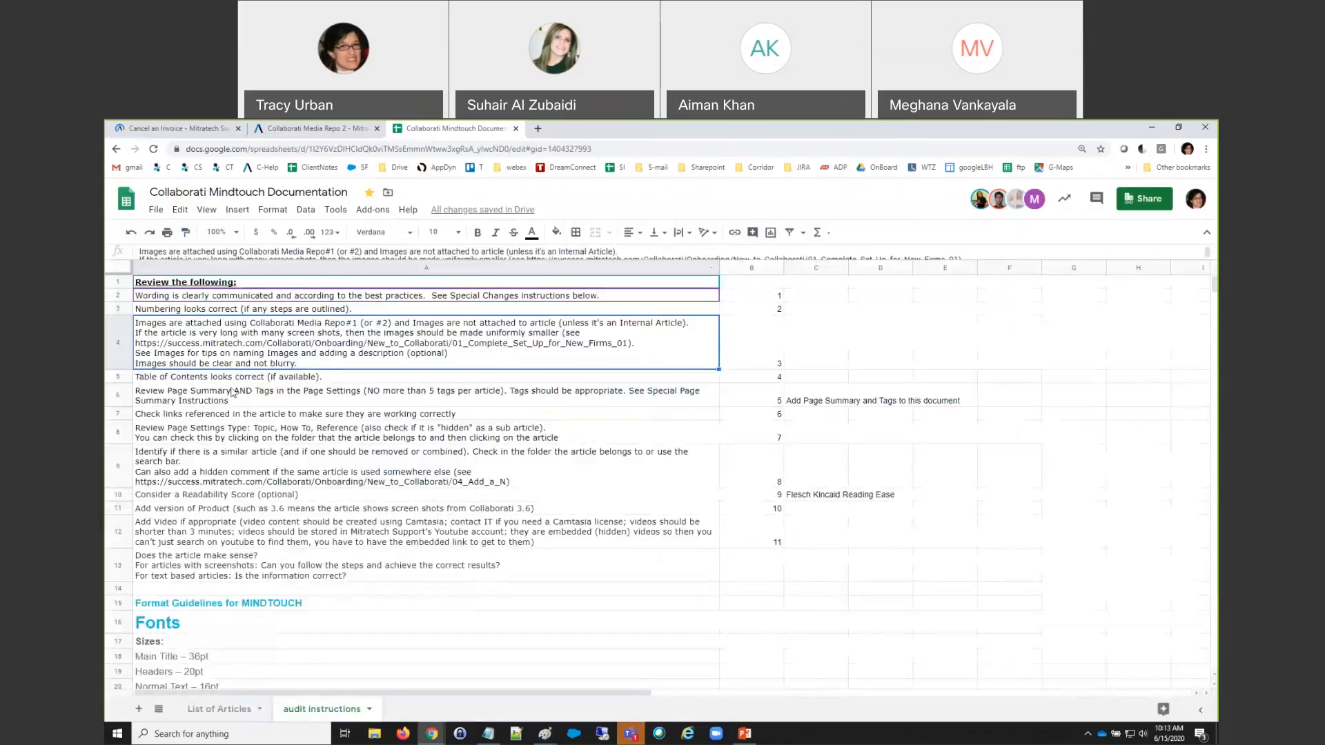
left_click(234, 378)
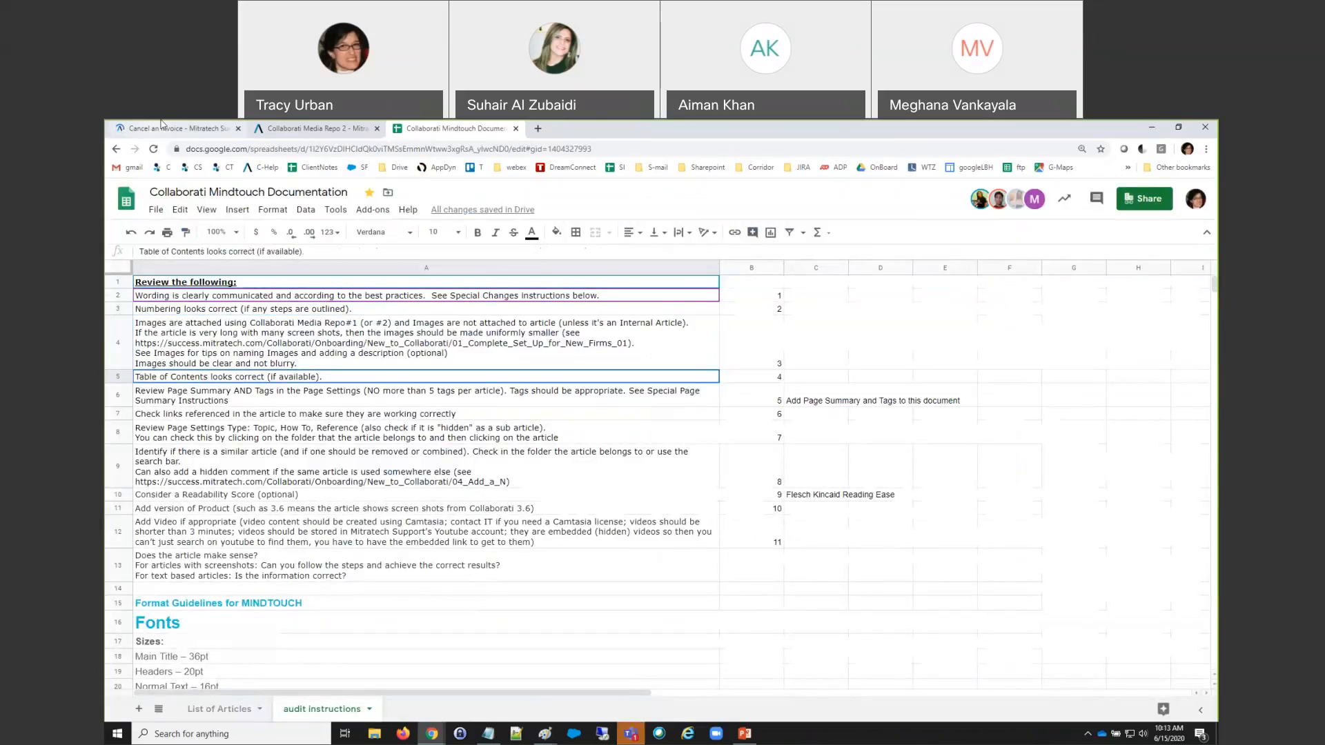
left_click(161, 124)
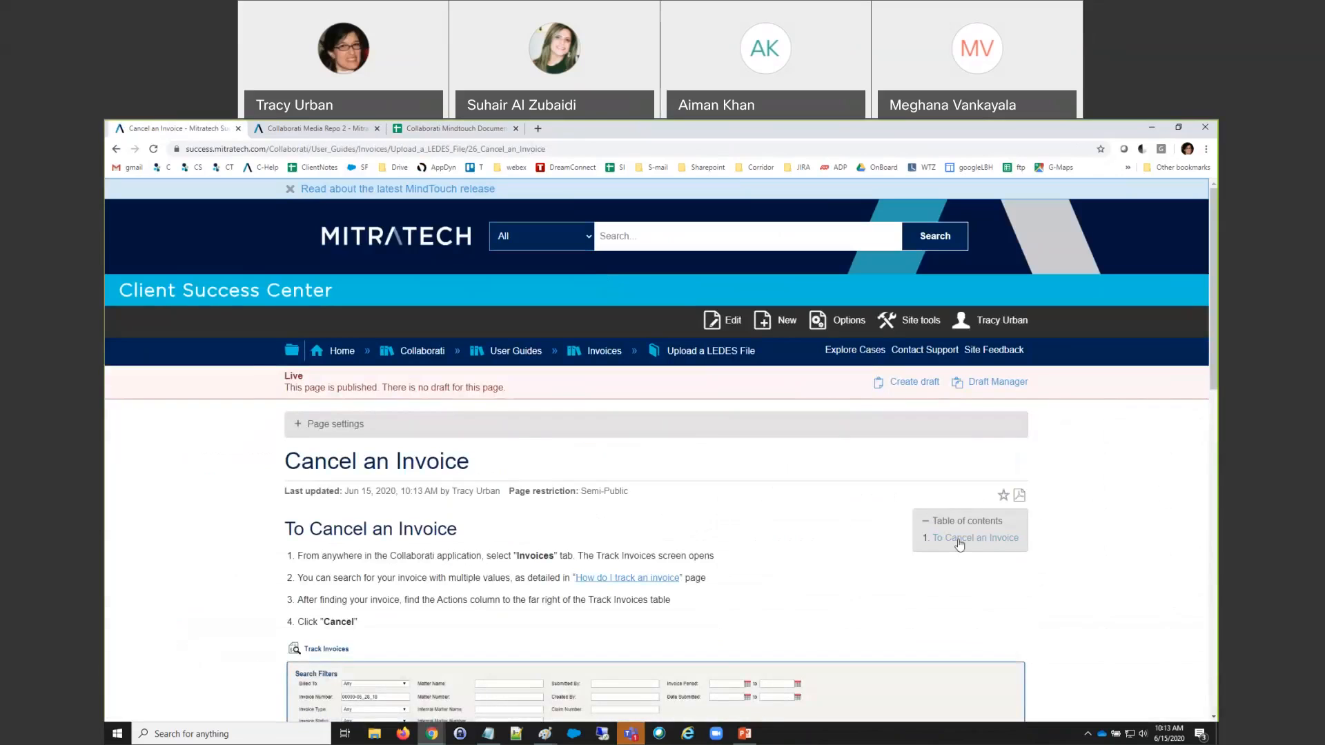
Consult the audit item on page summary and tags, and expand the article's page settings to review both
left_click(461, 128)
left_click(319, 400)
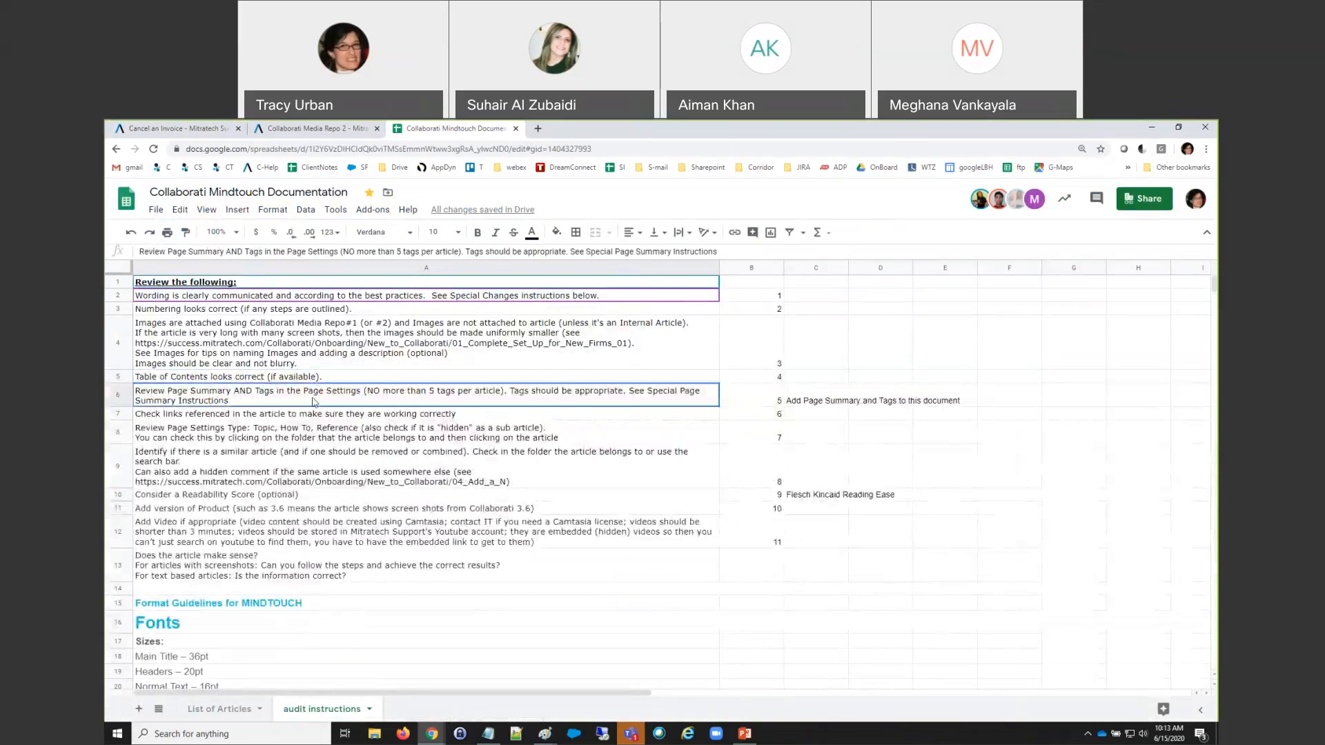
left_click(172, 130)
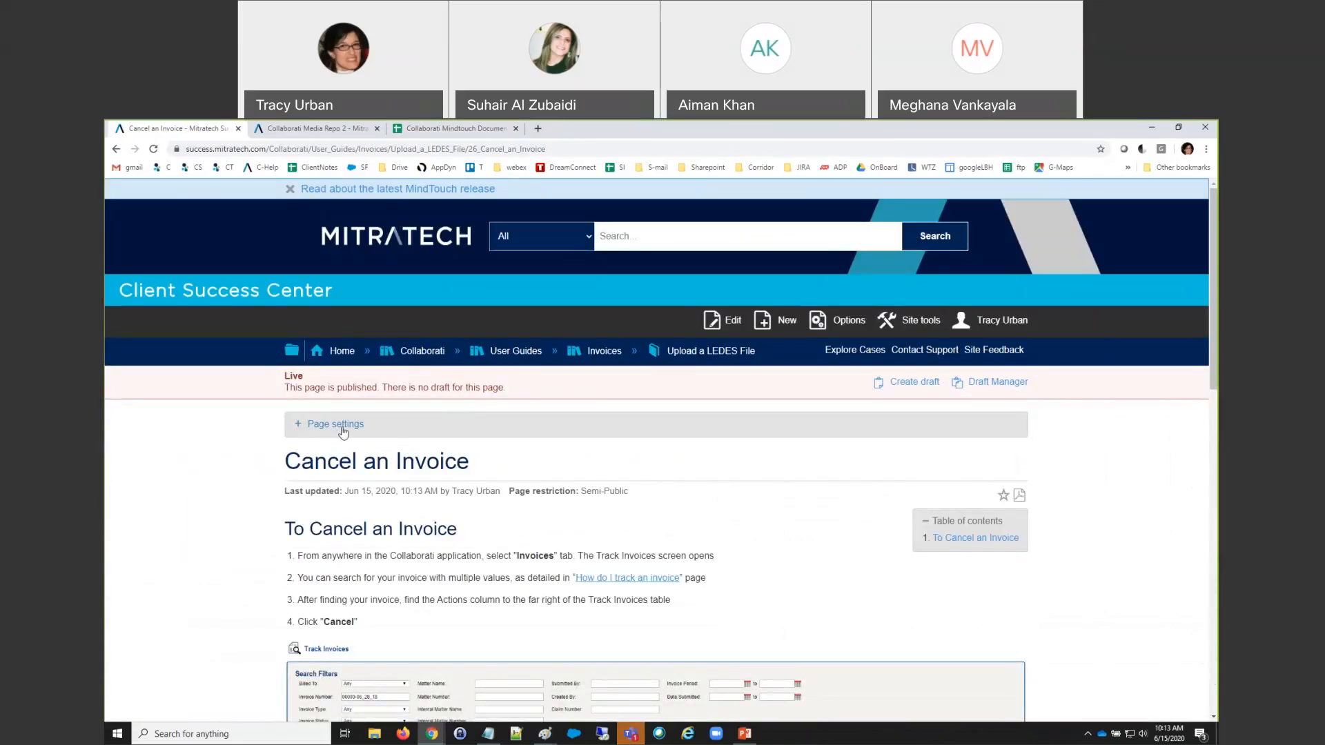
left_click(338, 423)
scroll(516, 497, "down", 2)
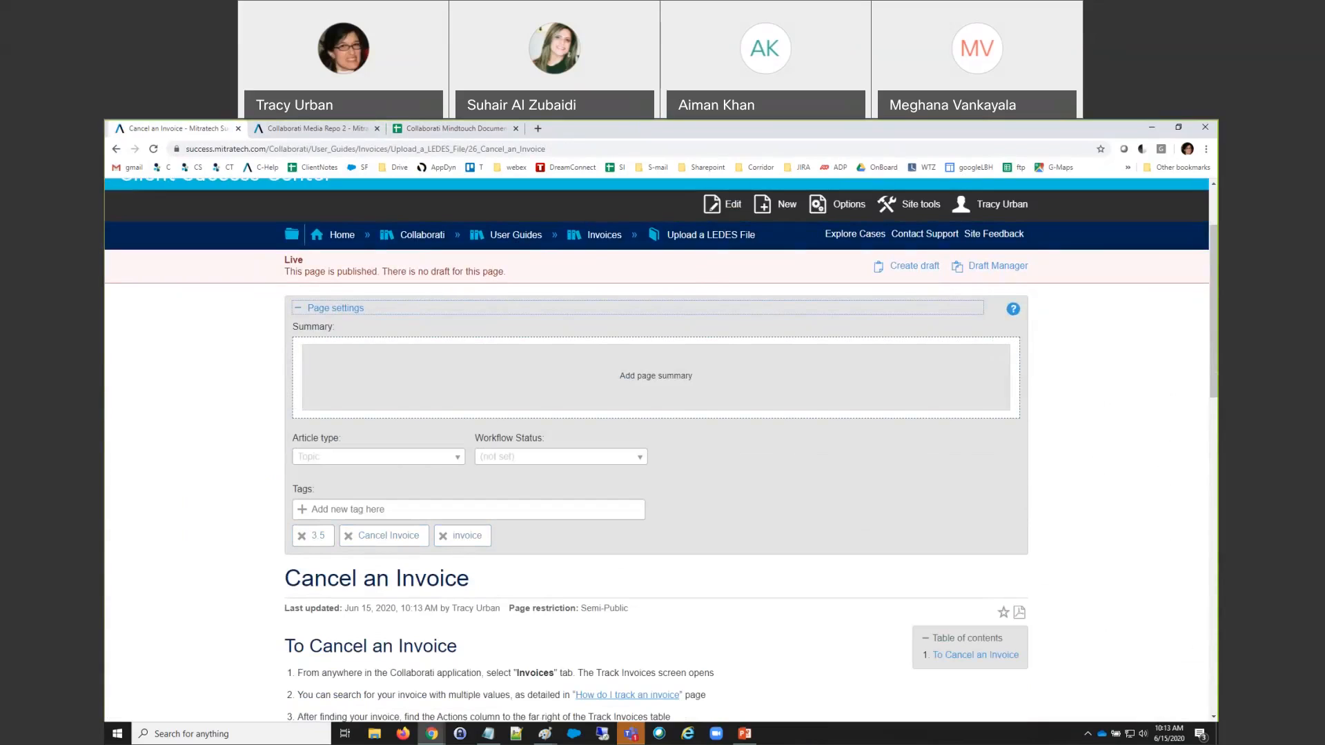
Copy the Special Page Summary Instructions templates in rows 63 to 66 of the audit instructions sheet and switch to the text editor
left_click(411, 130)
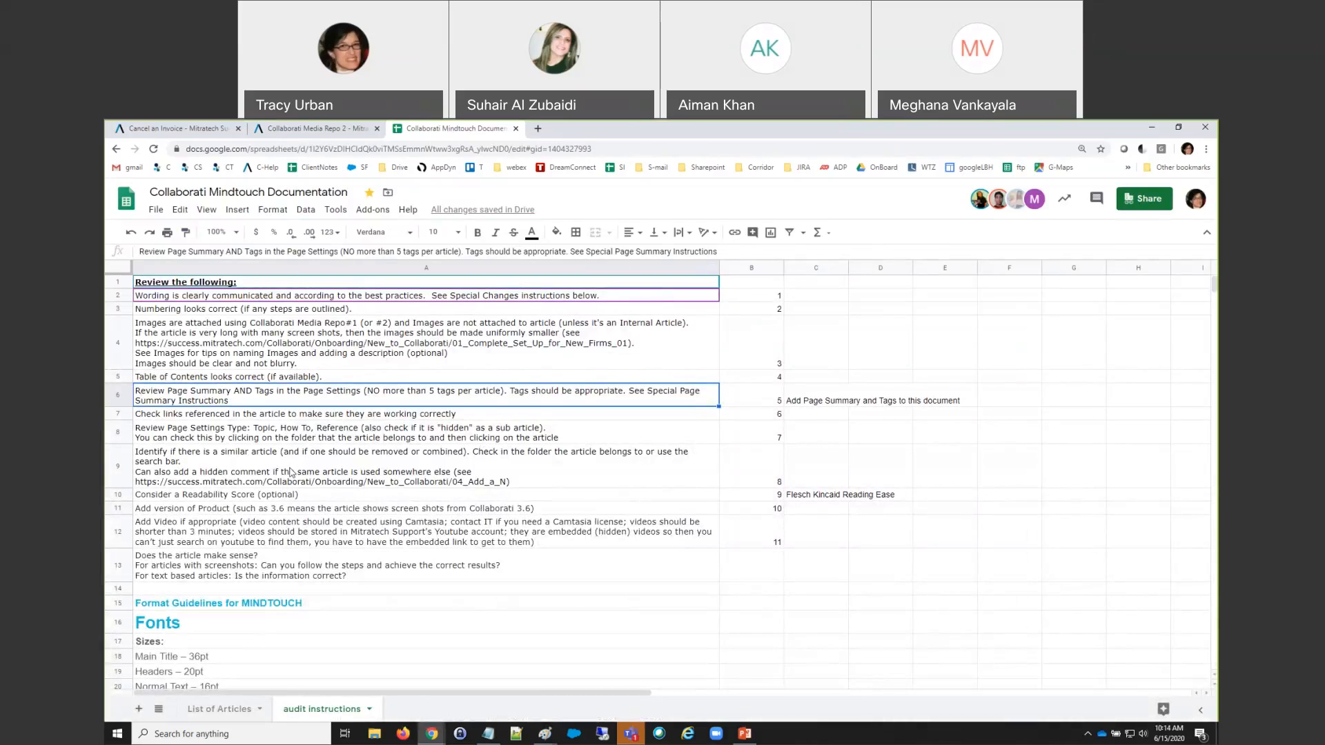
scroll(291, 470, "down", 10)
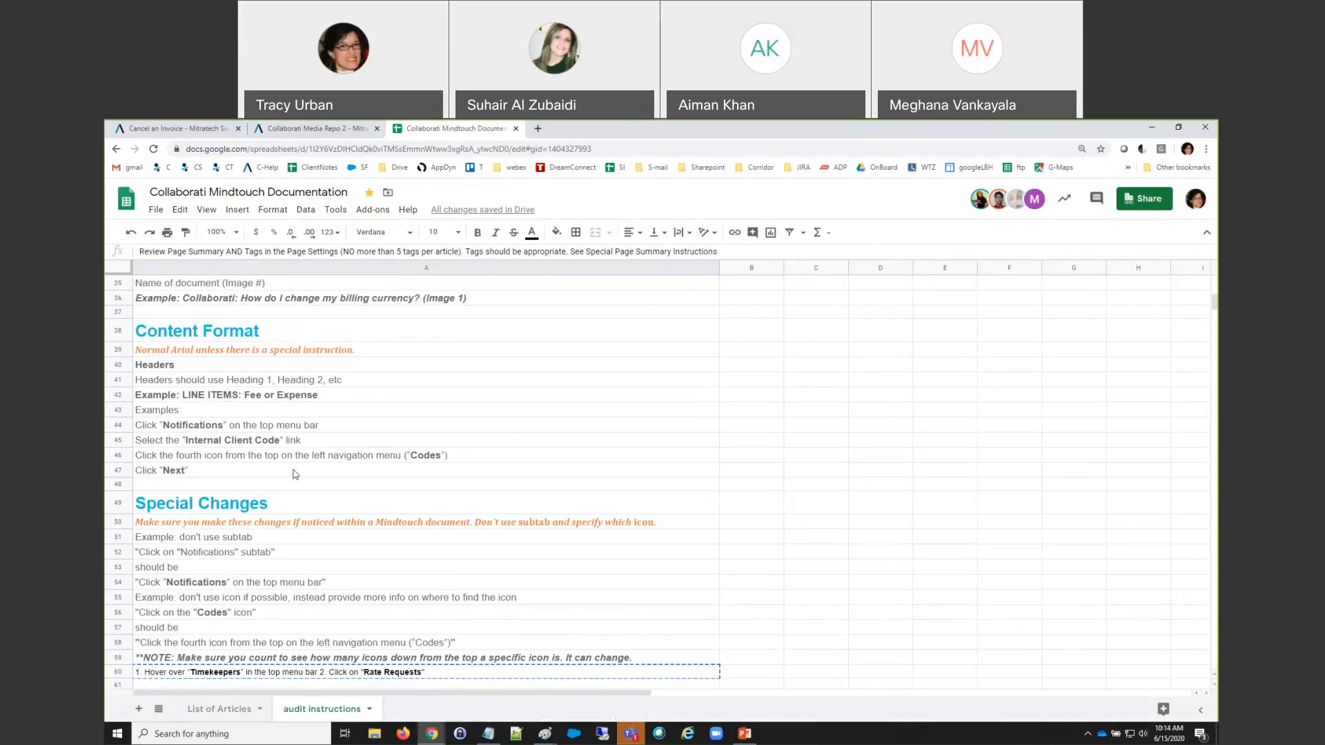
scroll(295, 474, "down", 5)
left_click_drag(232, 484, 249, 523)
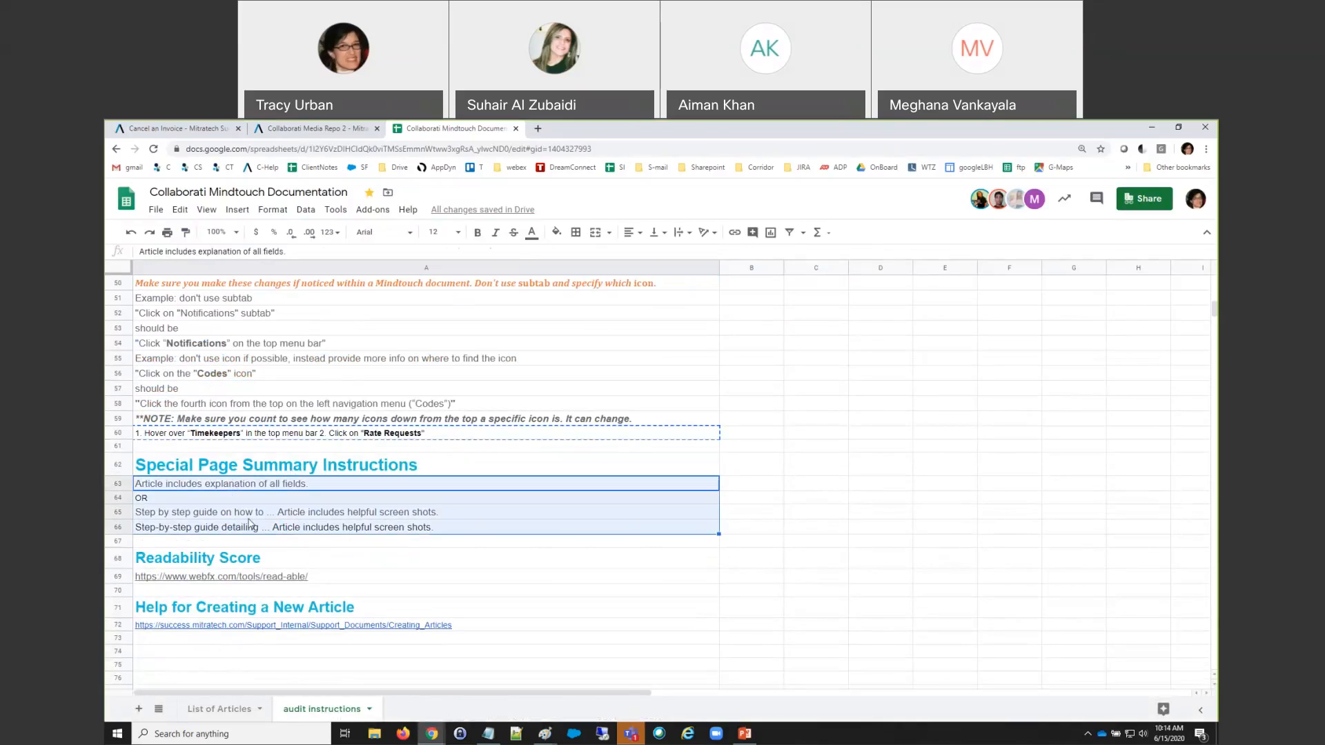
key("ctrl+c")
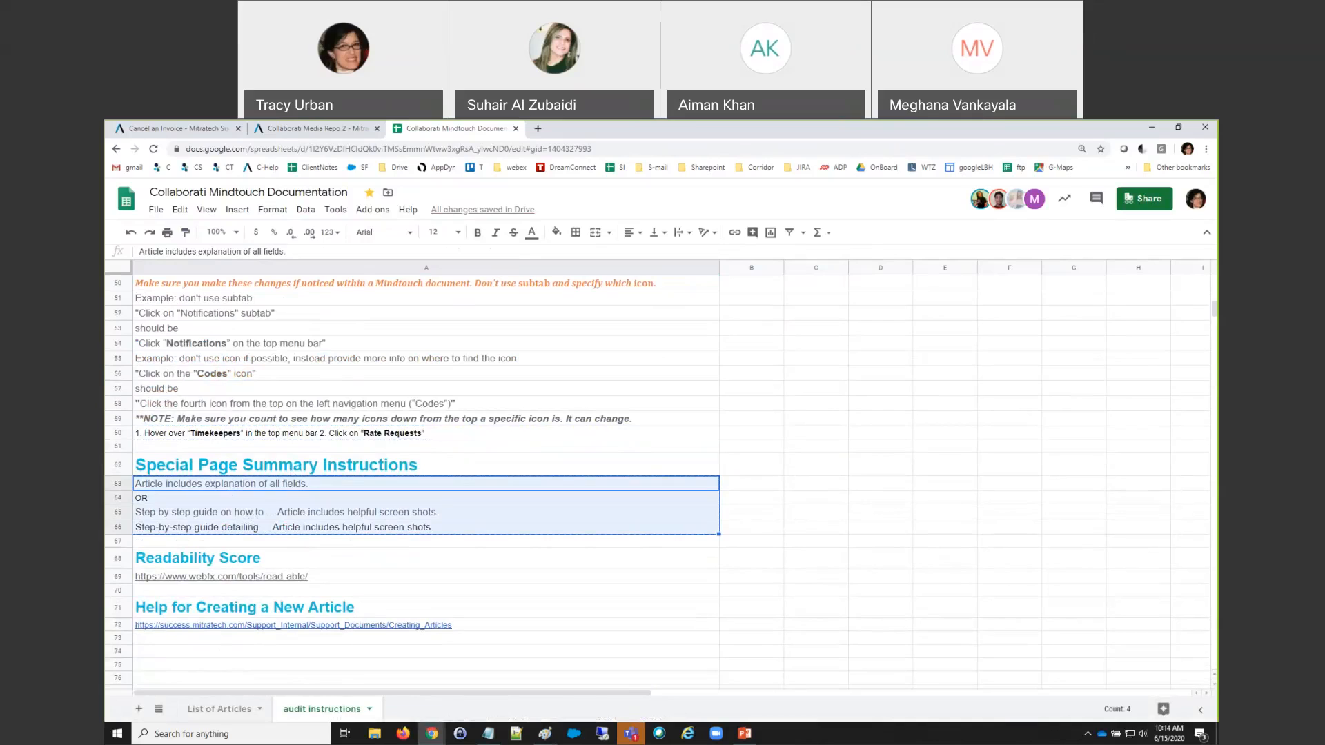
left_click(492, 736)
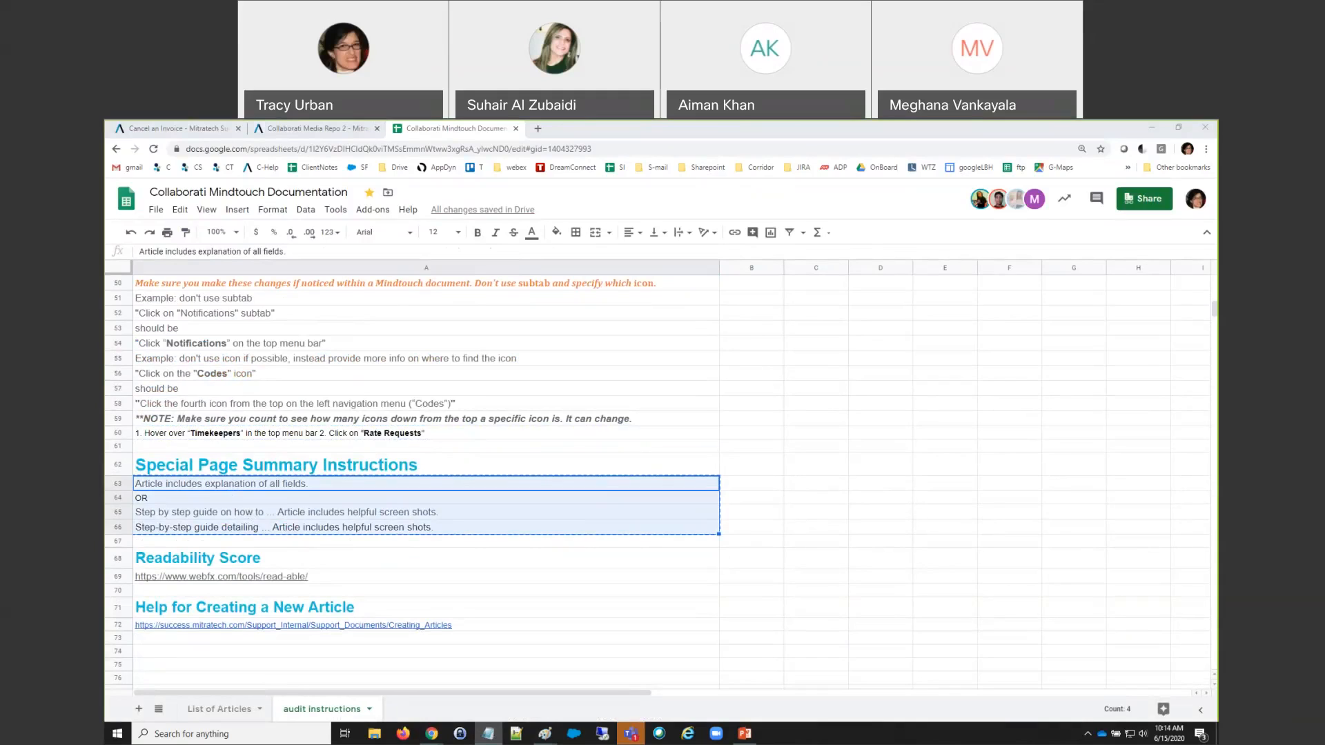
Open the Cancel an Invoice page summary for editing and paste in "Step by step guide on how to ... Article includes helpful screen shots."
left_click(190, 129)
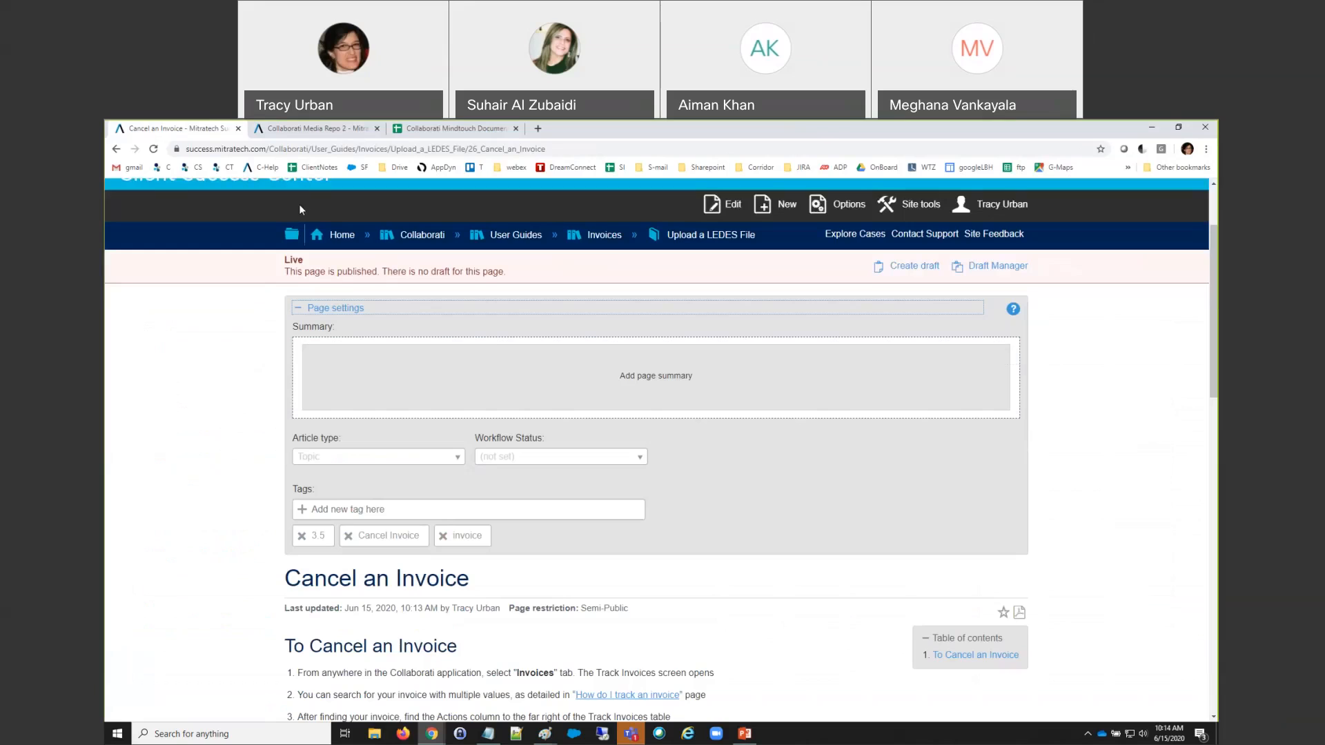
scroll(583, 417, "down", 3)
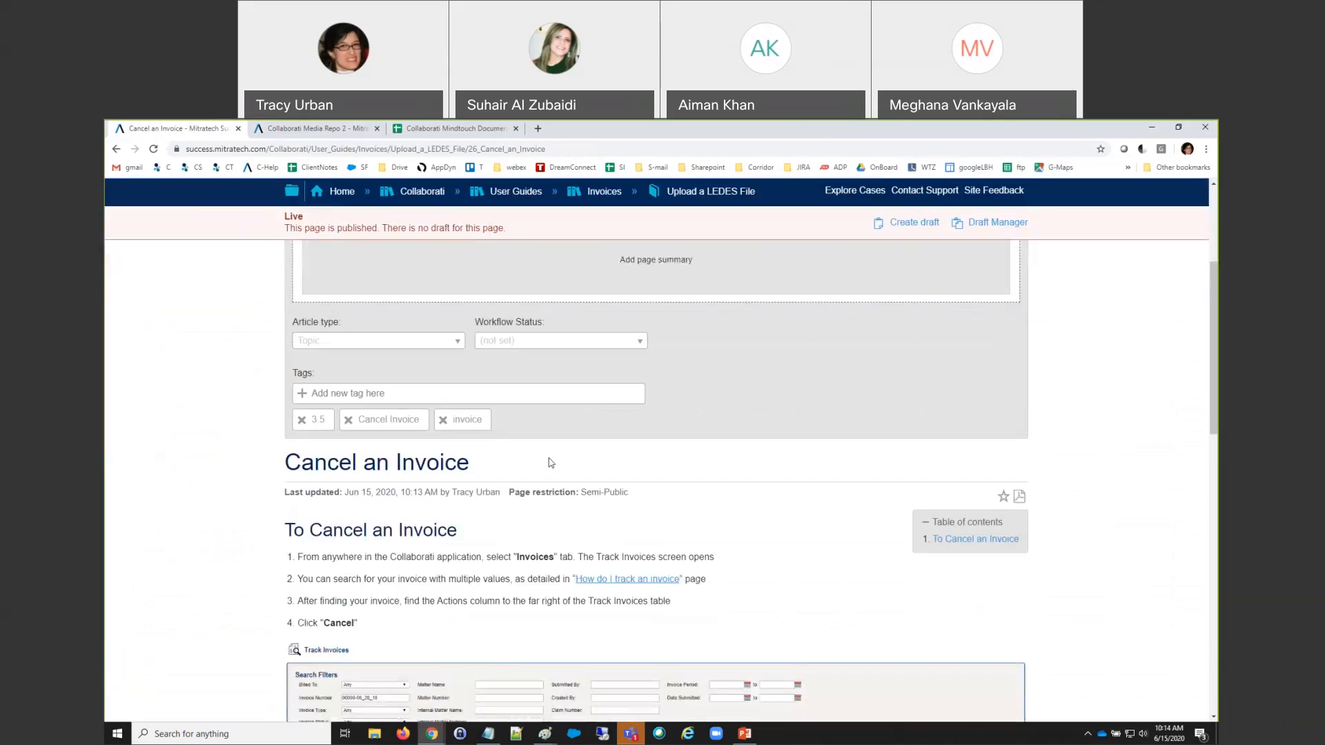
scroll(497, 577, "down", 1)
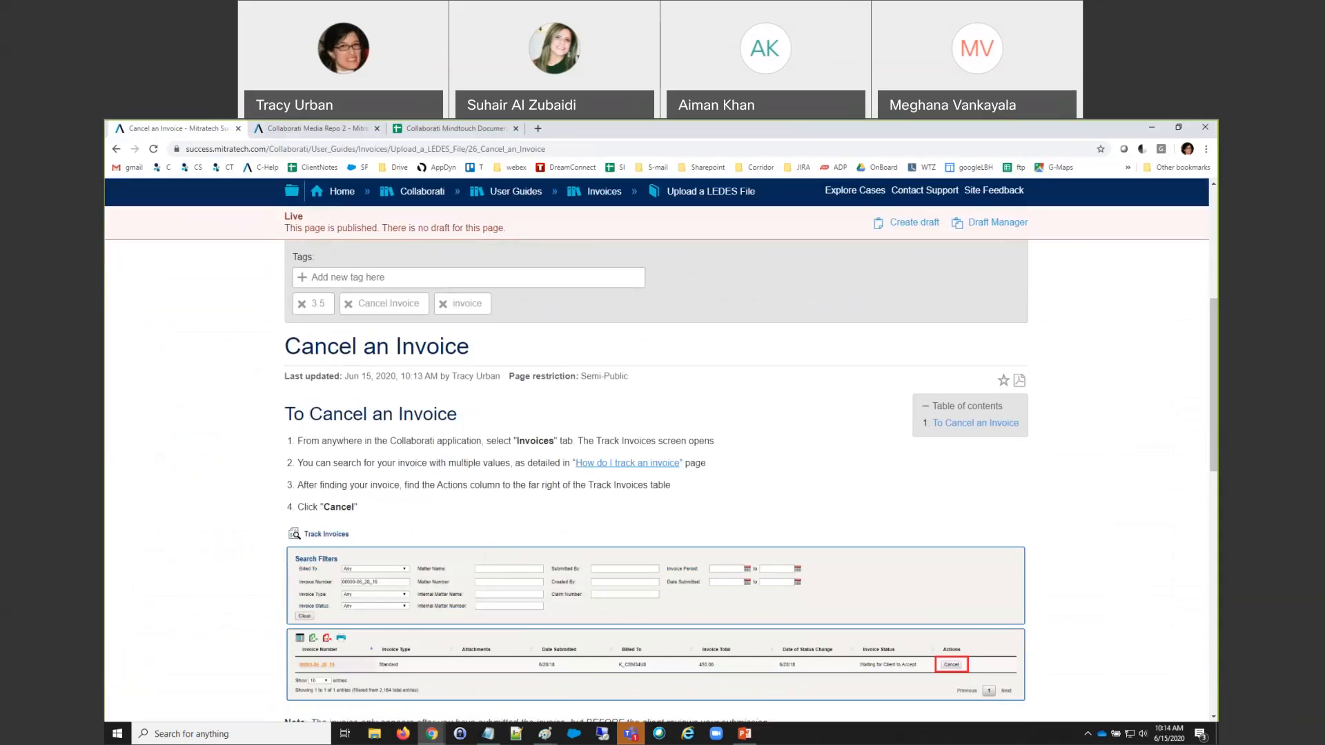
key("alt+Tab")
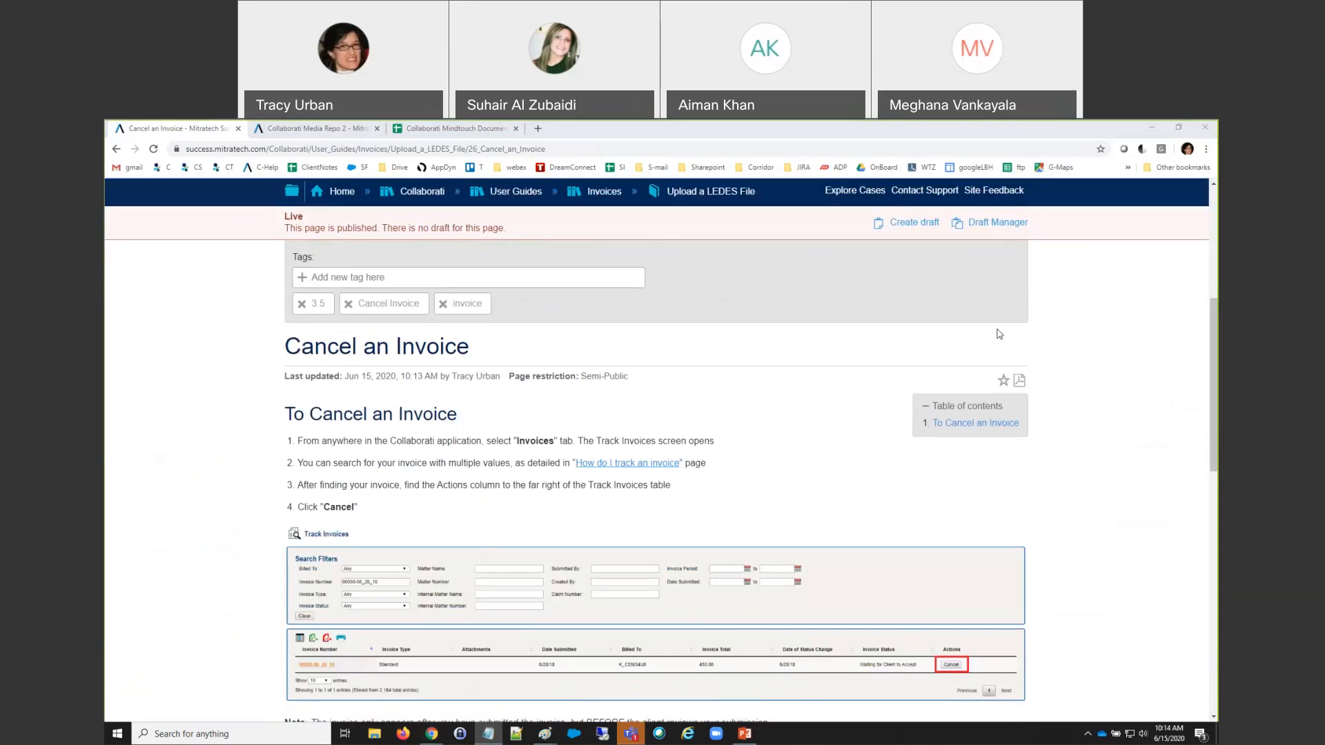
scroll(651, 364, "up", 3)
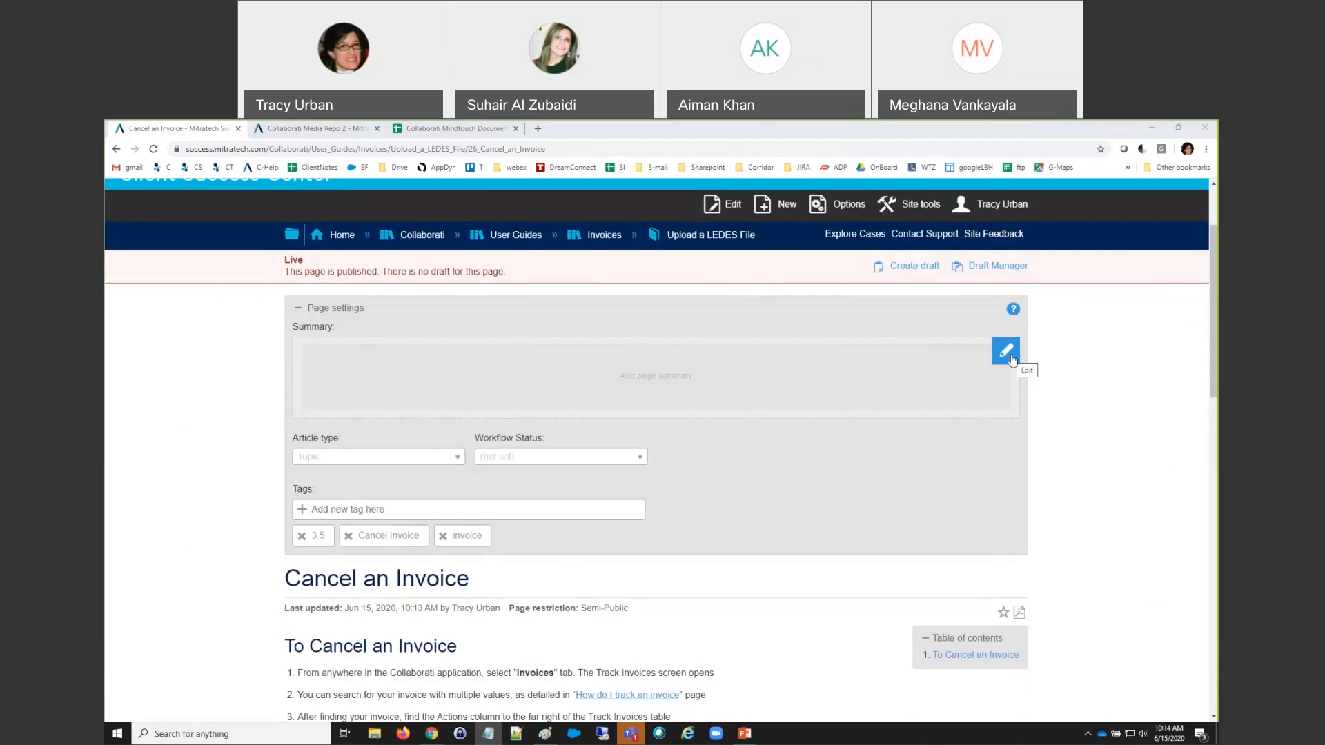
left_click(1006, 351)
key("ctrl+v")
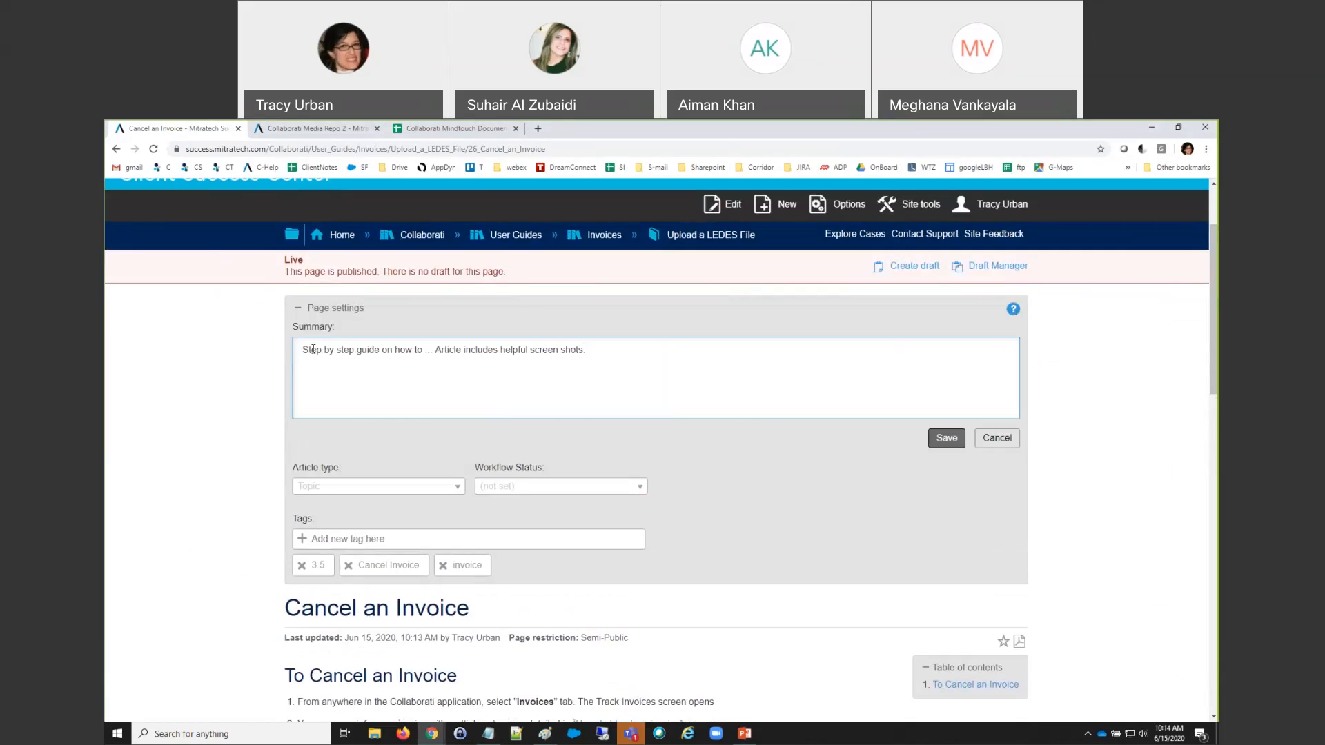
Rewrite the page summary as "How to cancel an invoice.", save it and collapse the page settings
left_click_drag(304, 349, 396, 354)
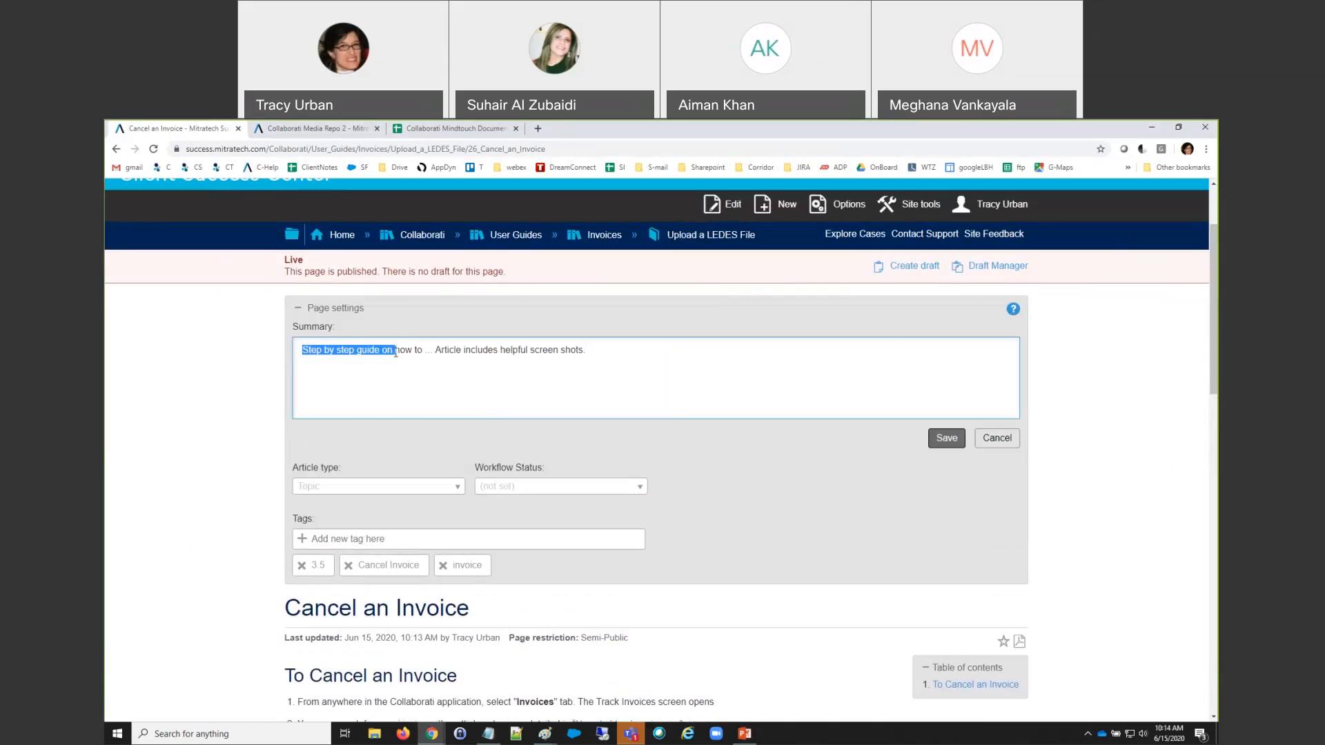
key("Delete")
key("Delete")
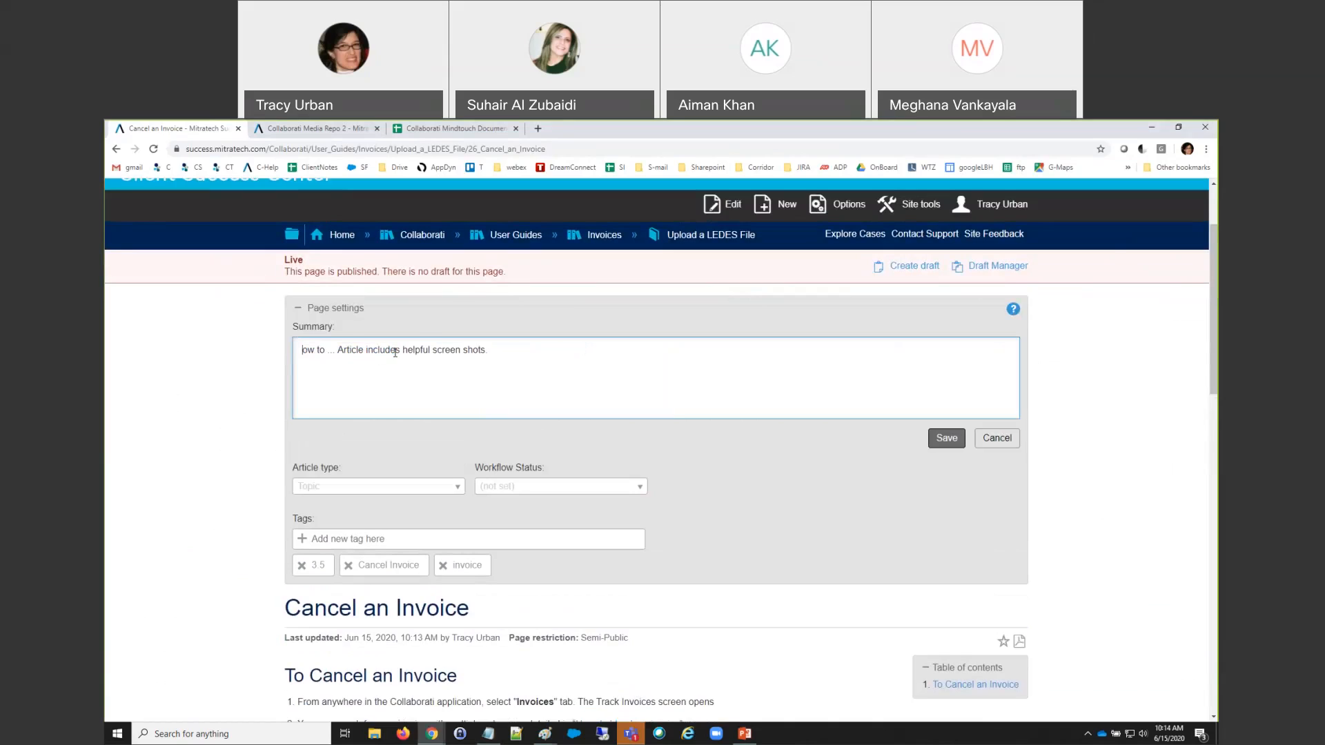
type("H")
left_click_drag(504, 356, 336, 356)
key("Delete")
type("cnac")
key("BackSpace")
key("BackSpace")
key("BackSpace")
type("abcel")
key("BackSpace")
key("BackSpace")
key("BackSpace")
type("cel")
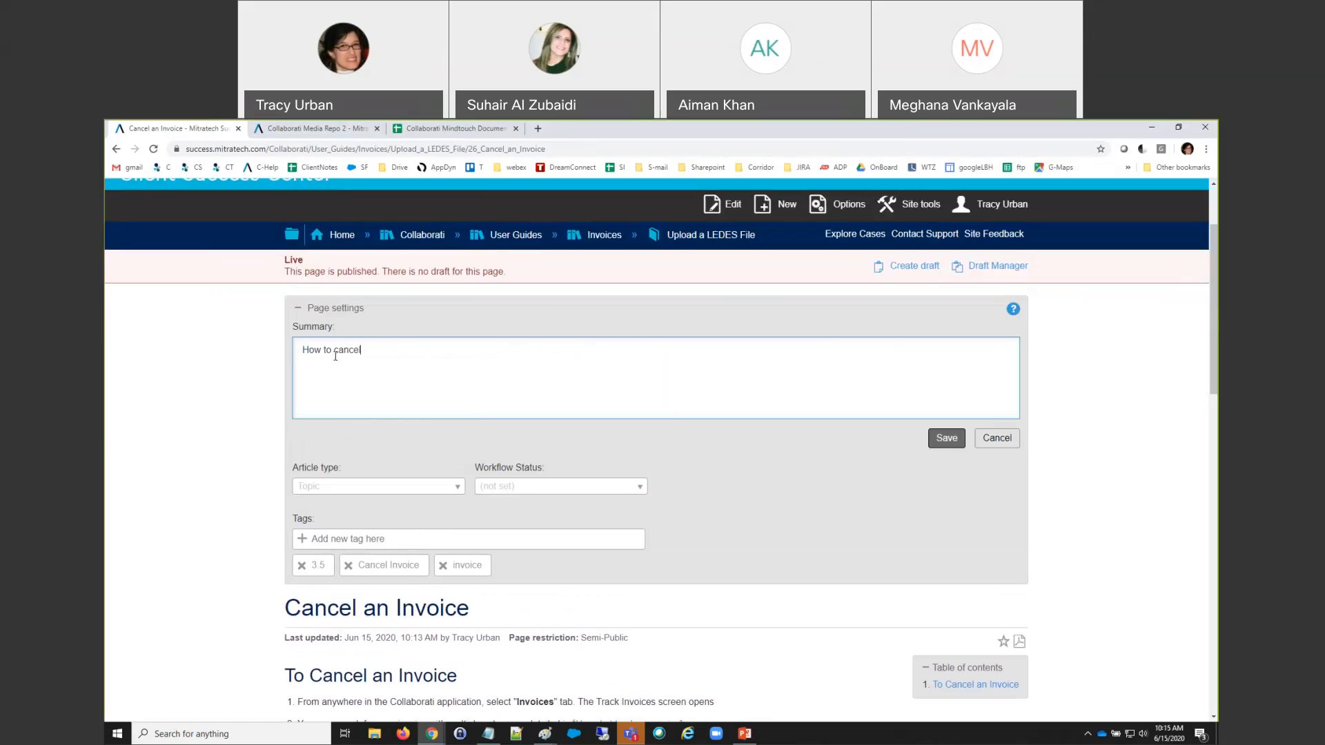
type(" an invoice.")
left_click(945, 437)
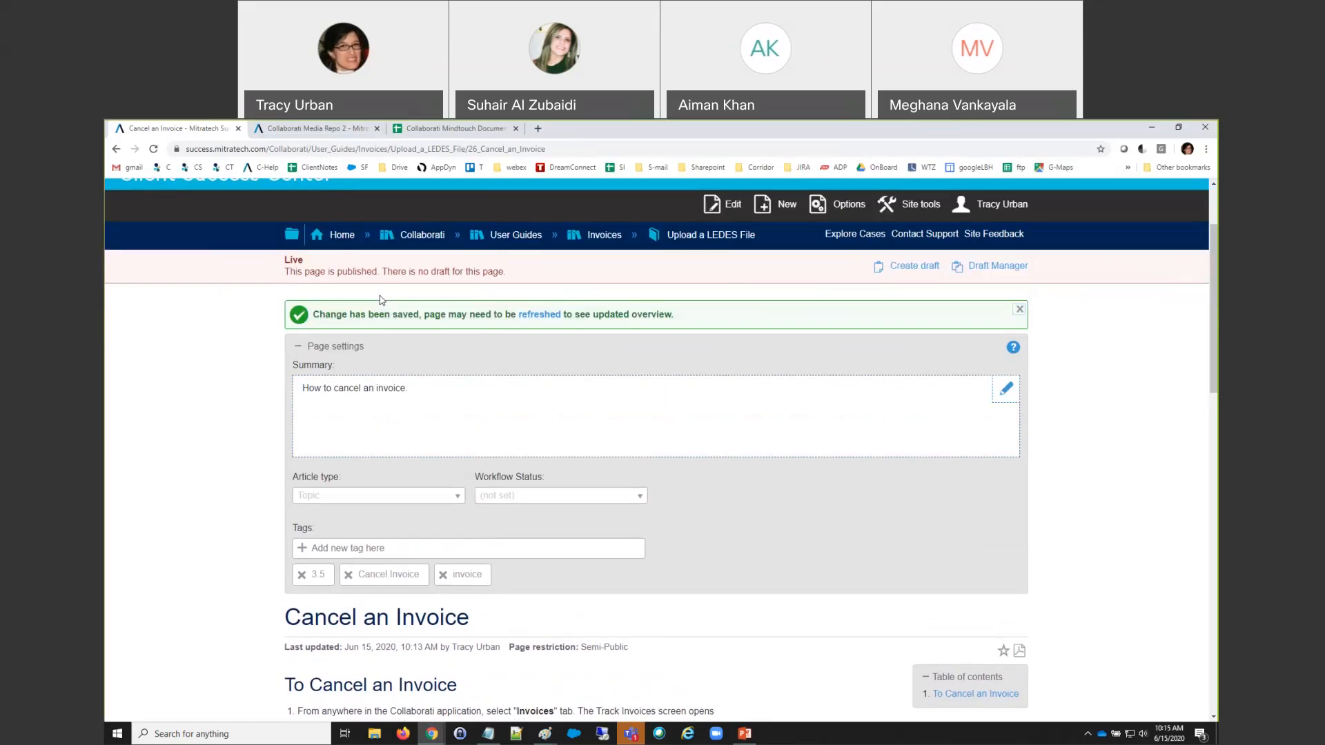
left_click(314, 346)
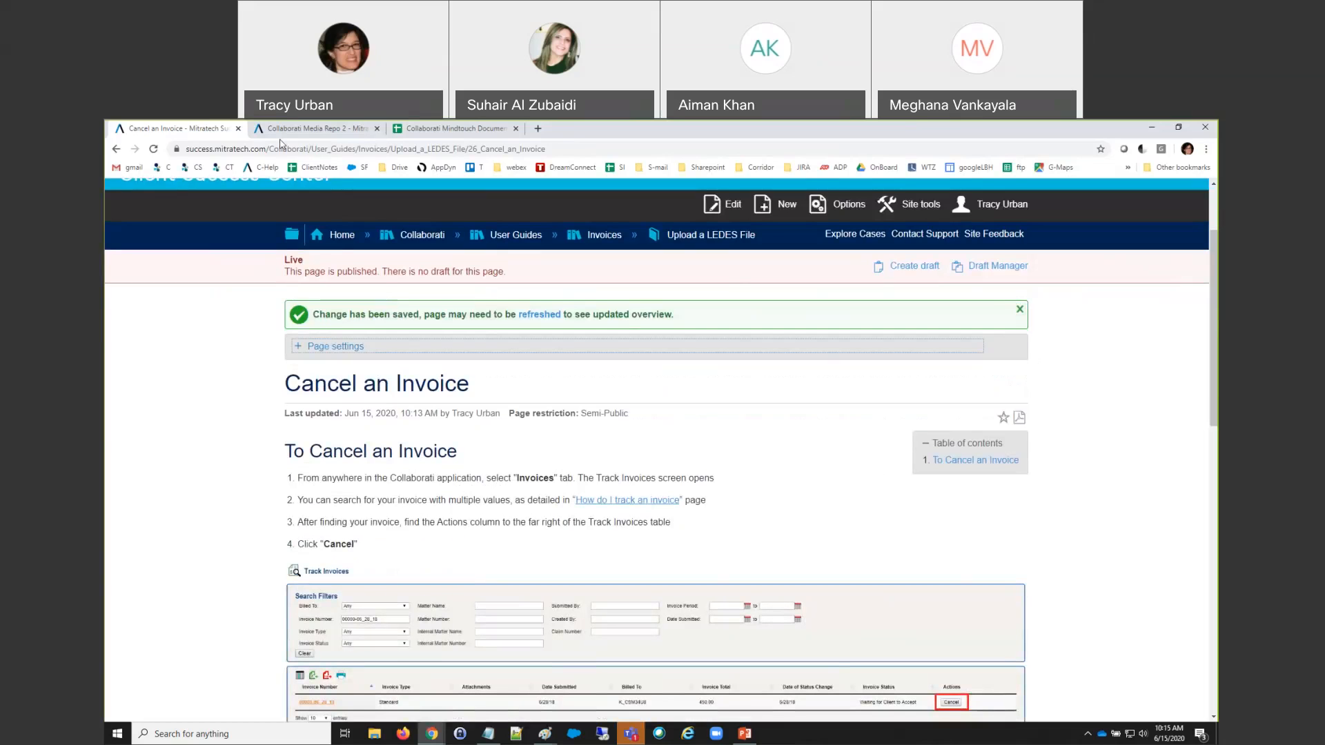
Consult the page settings type item in the audit instructions and check the article type and tags at the end of the Cancel an Invoice article
left_click(442, 128)
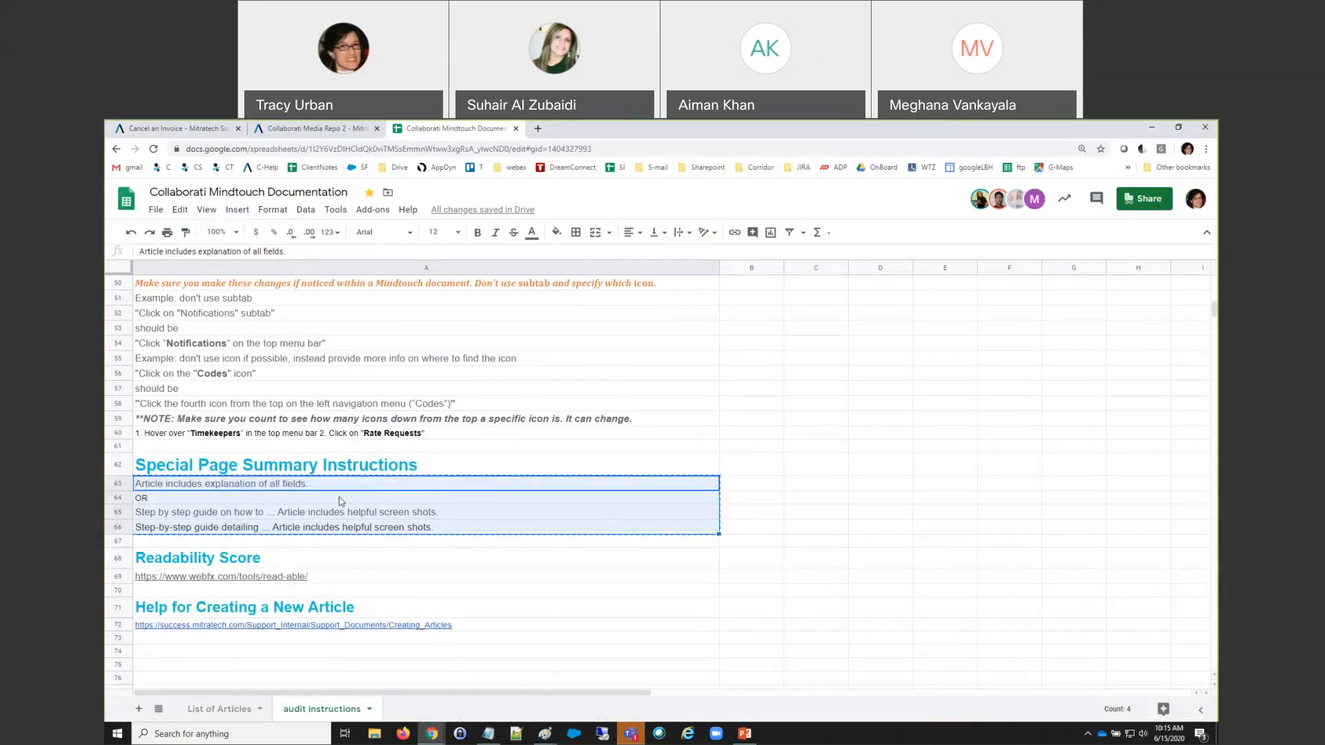
scroll(339, 502, "up", 4)
scroll(339, 502, "up", 10)
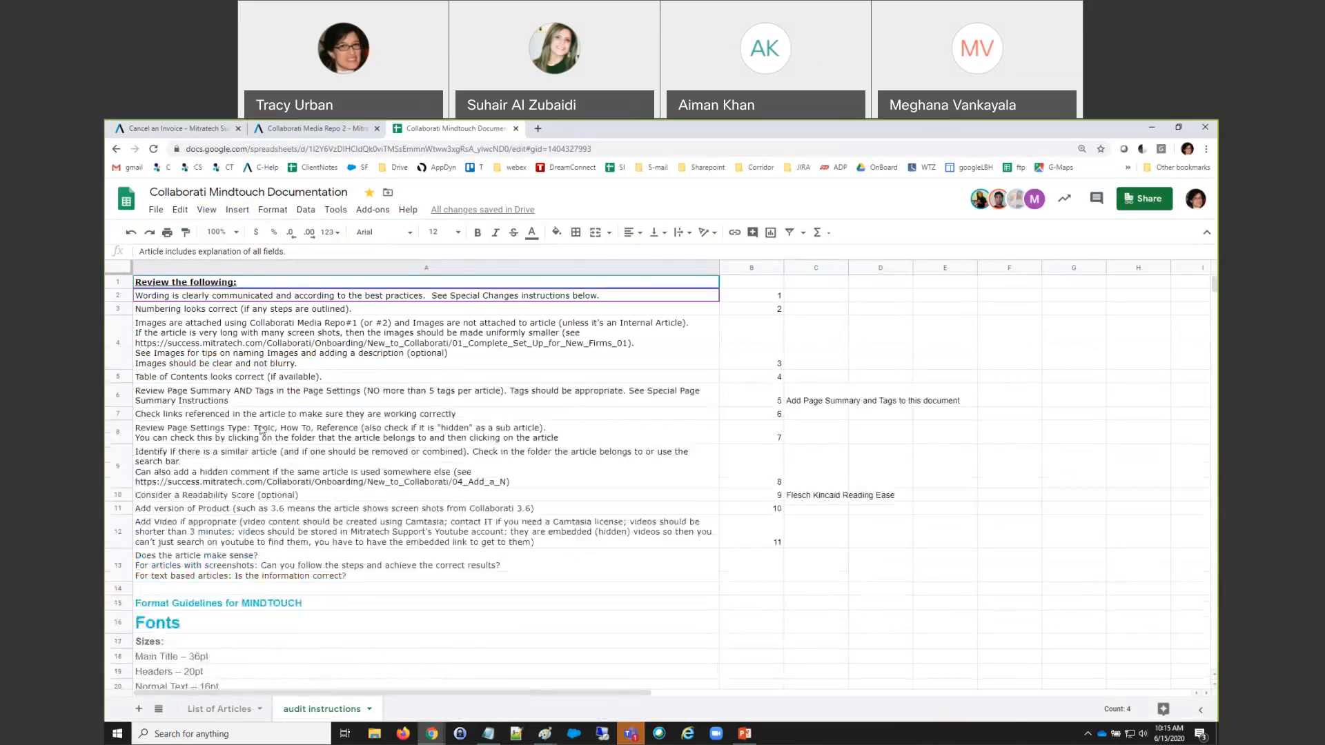
left_click(242, 476)
key("Up")
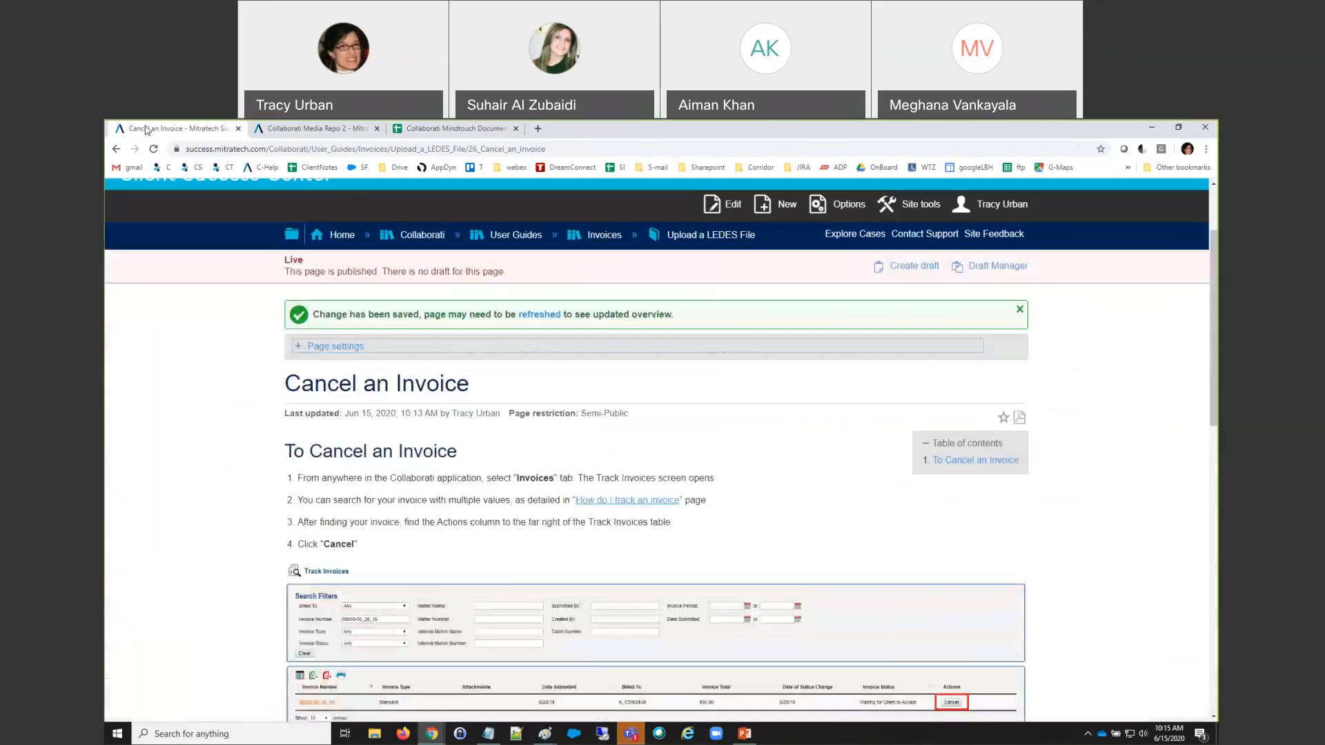
left_click(145, 128)
scroll(421, 497, "down", 6)
scroll(424, 496, "down", 3)
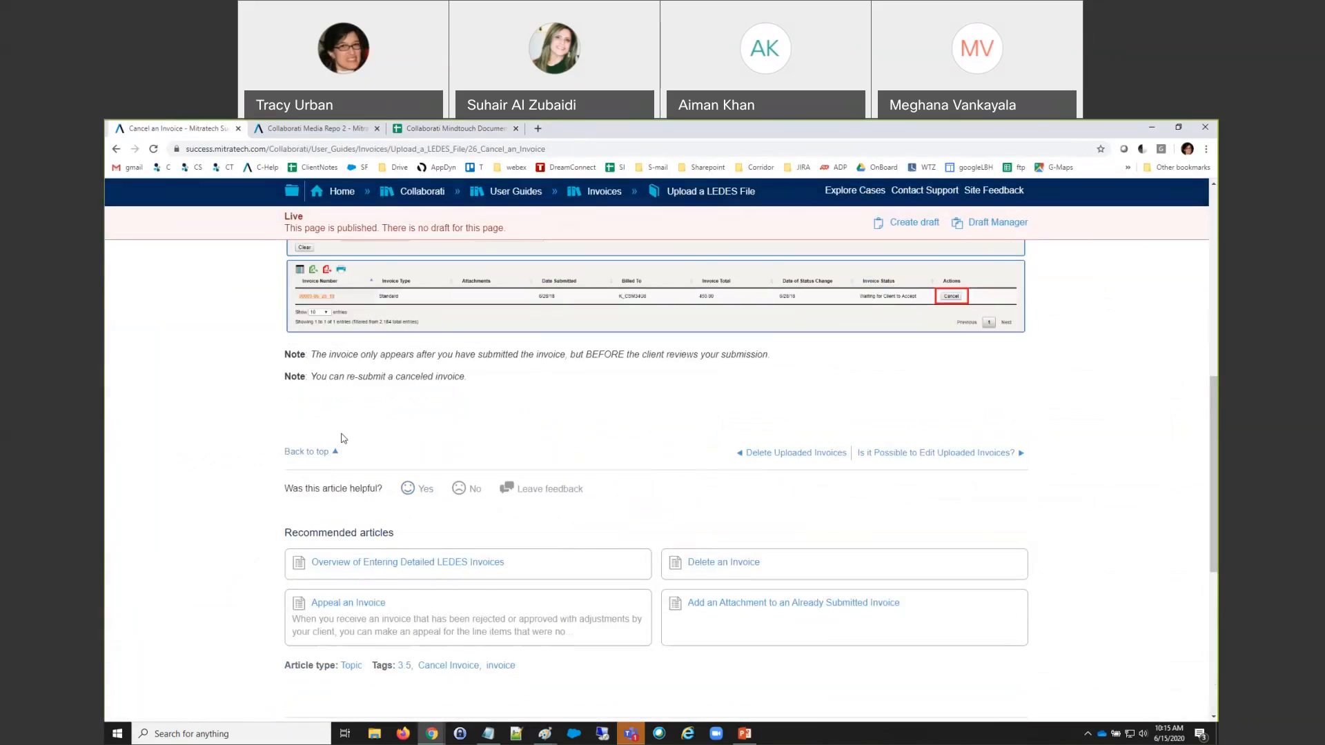
mouse_move(519, 437)
left_mouse_down()
mouse_move(418, 435)
mouse_move(530, 440)
mouse_move(507, 439)
left_mouse_up()
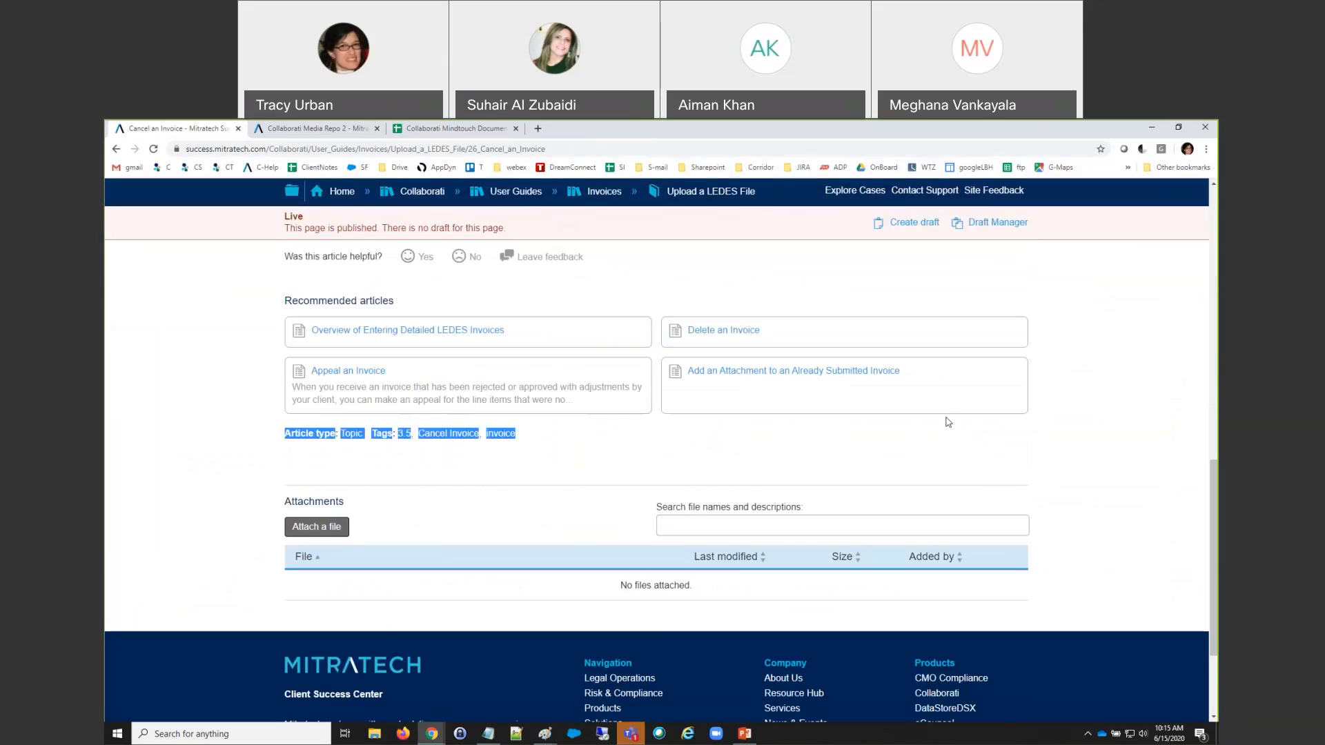
key("alt+Tab")
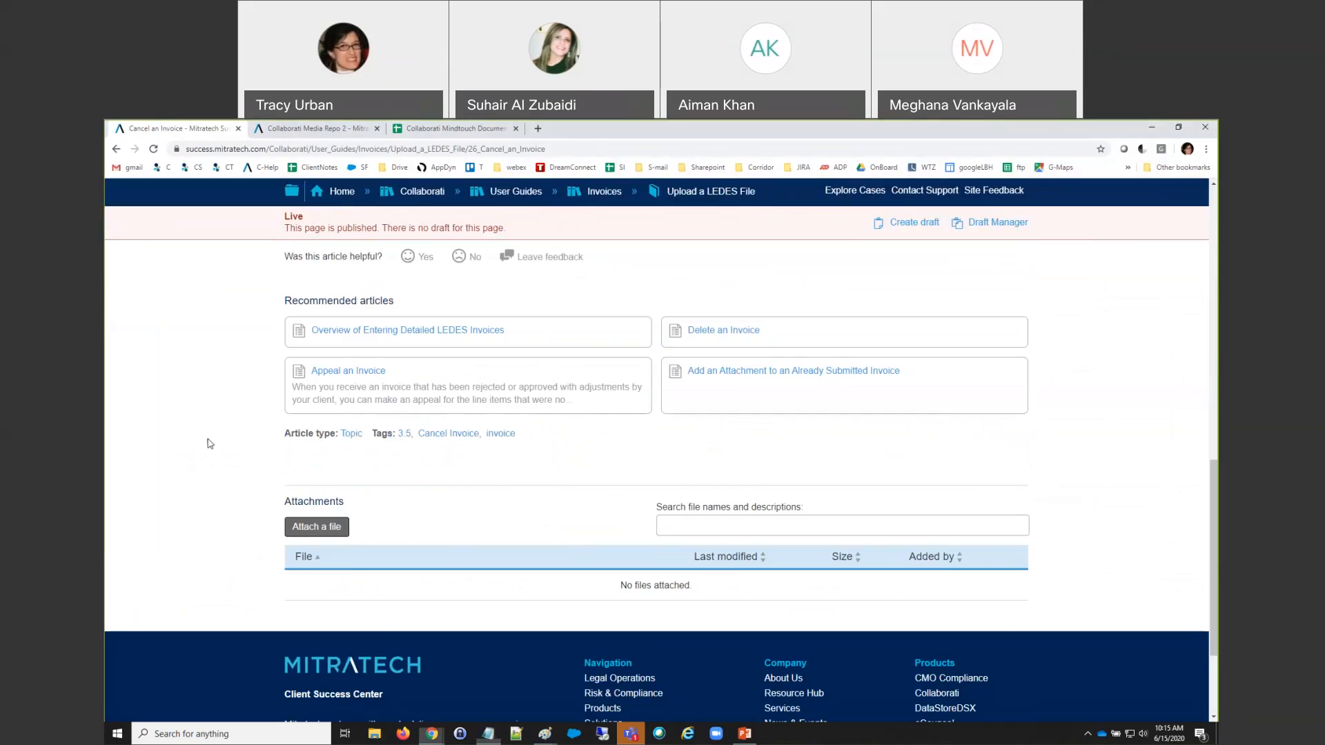
Go through the remaining audit instructions on similar articles, readability score, product version, video and whether the article makes sense
scroll(243, 446, "up", 4)
scroll(243, 445, "up", 4)
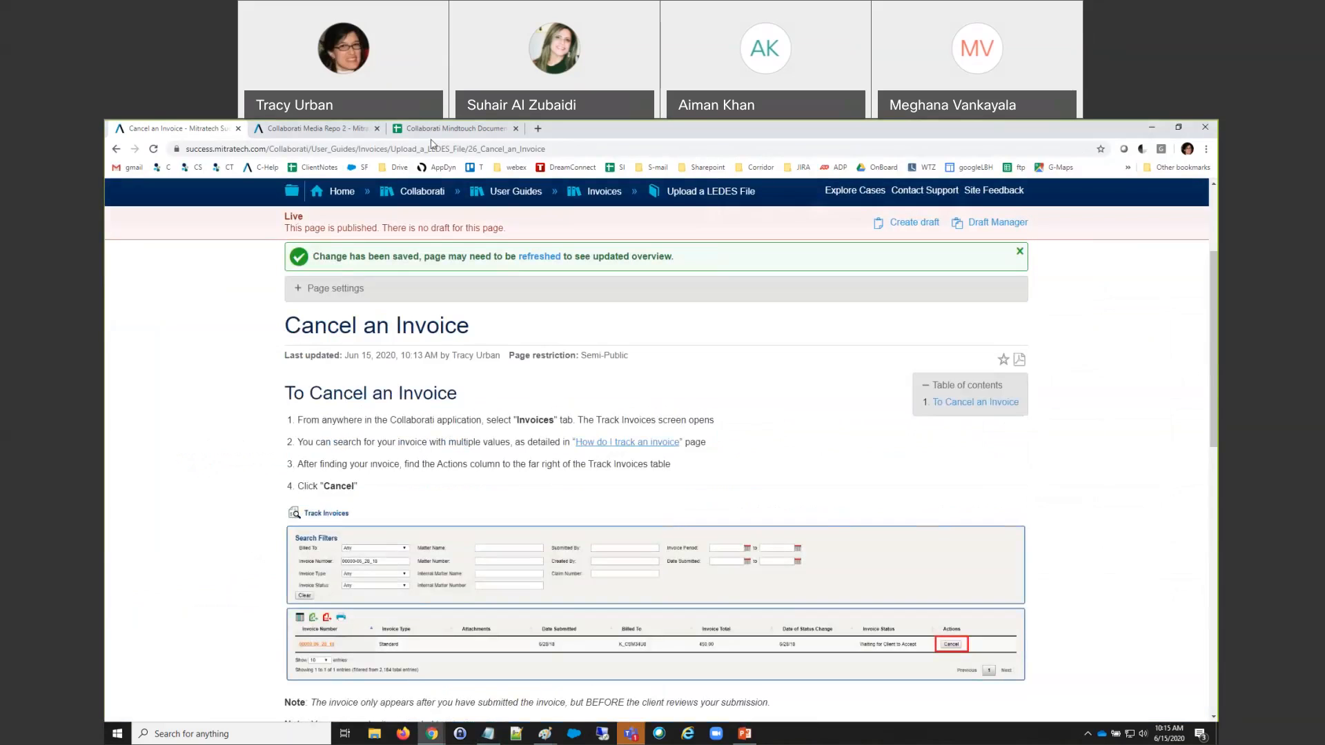
left_click(454, 133)
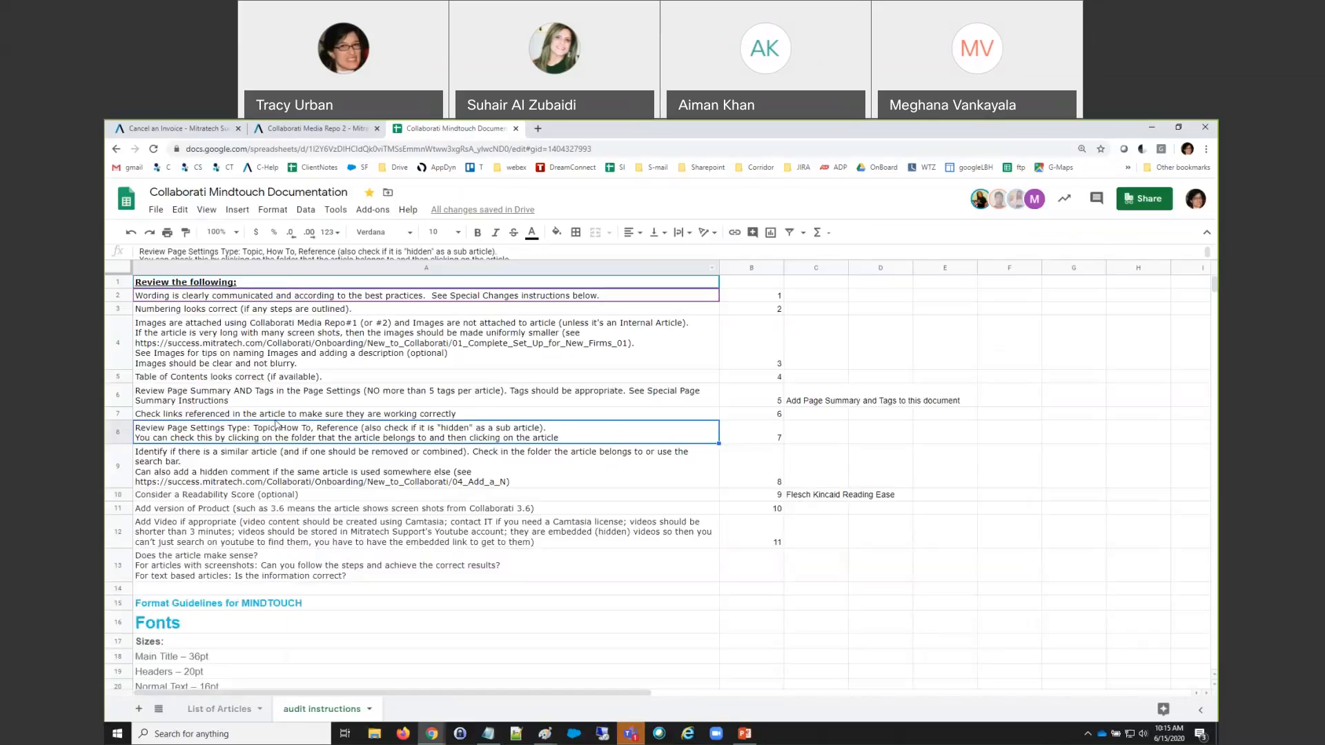
left_click(244, 461)
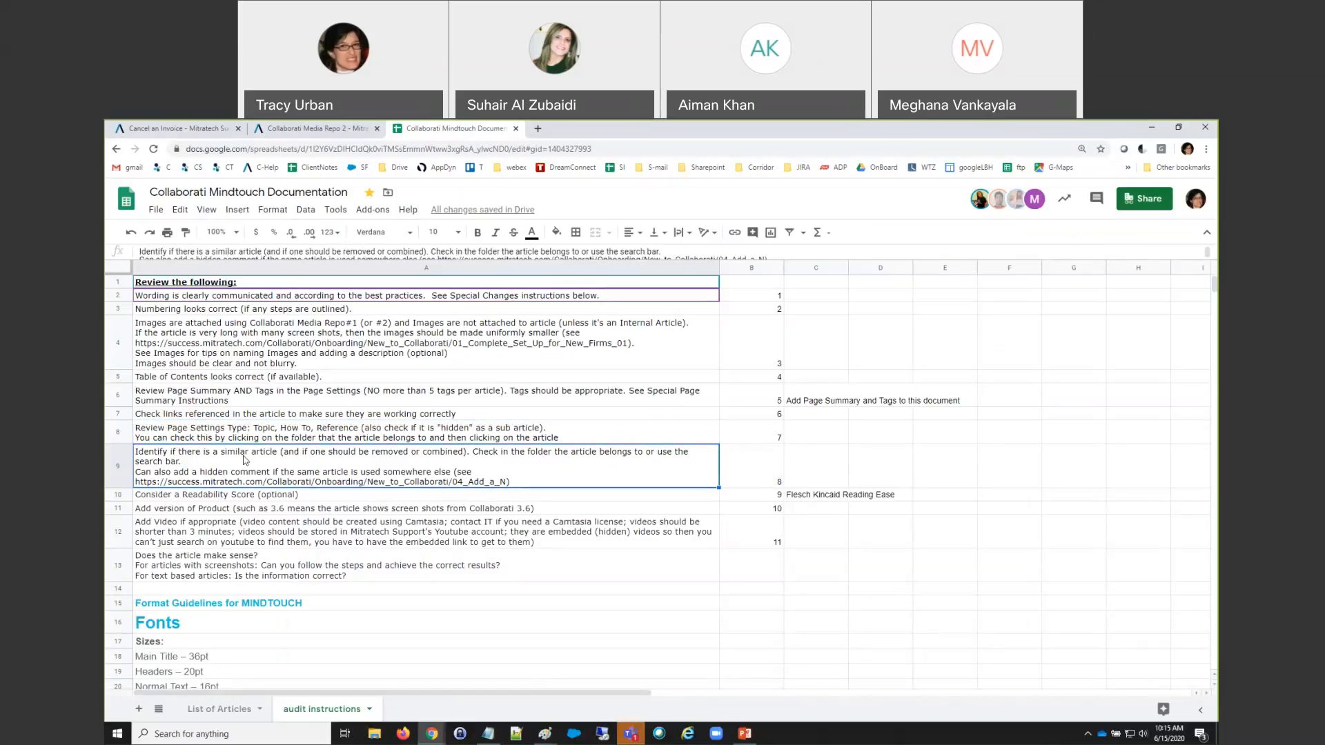
left_click(251, 499)
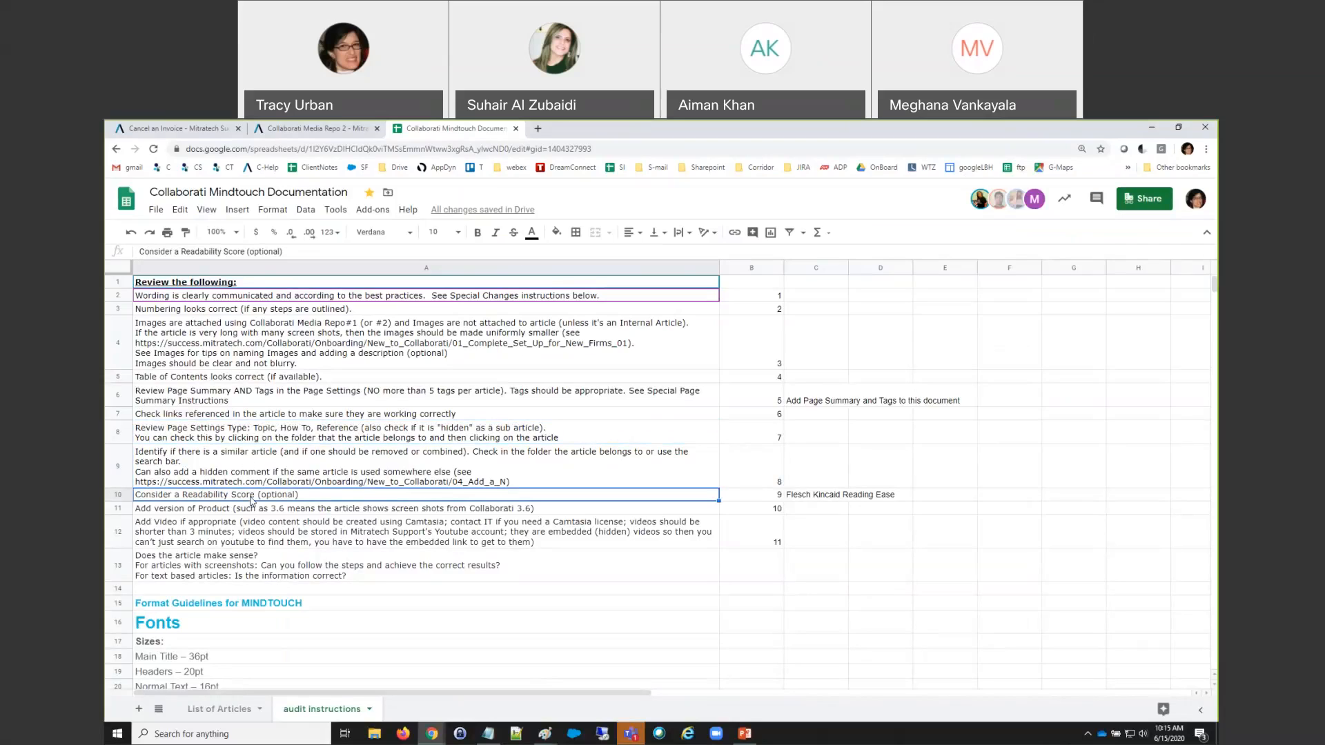
left_click(243, 511)
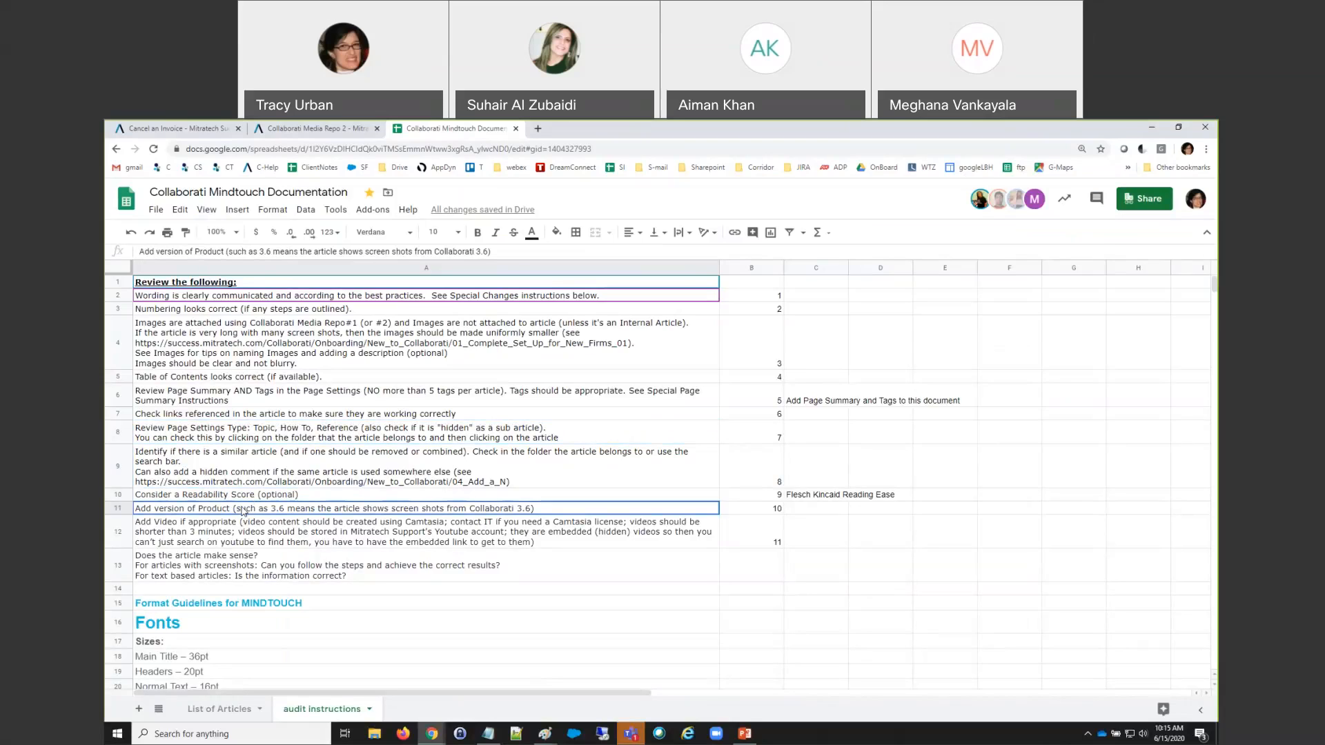
left_click(228, 530)
left_click(217, 561)
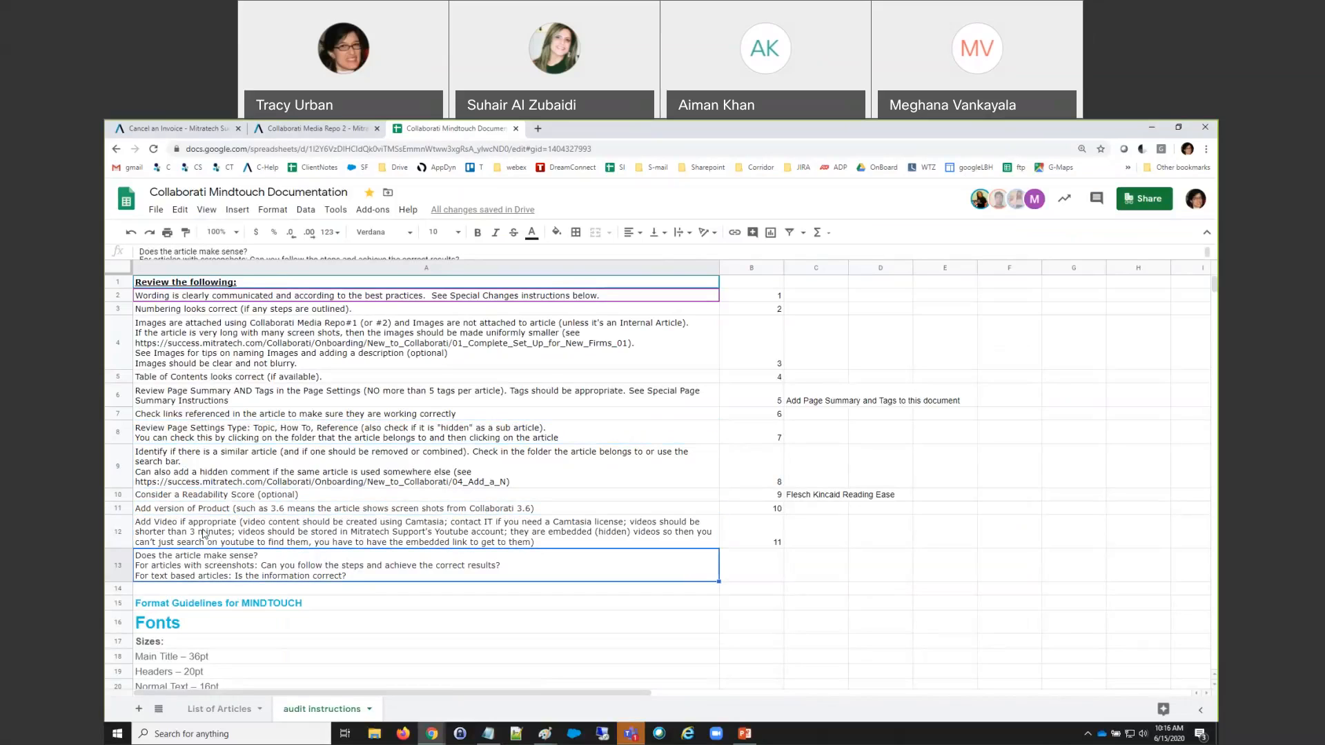
left_click(213, 477)
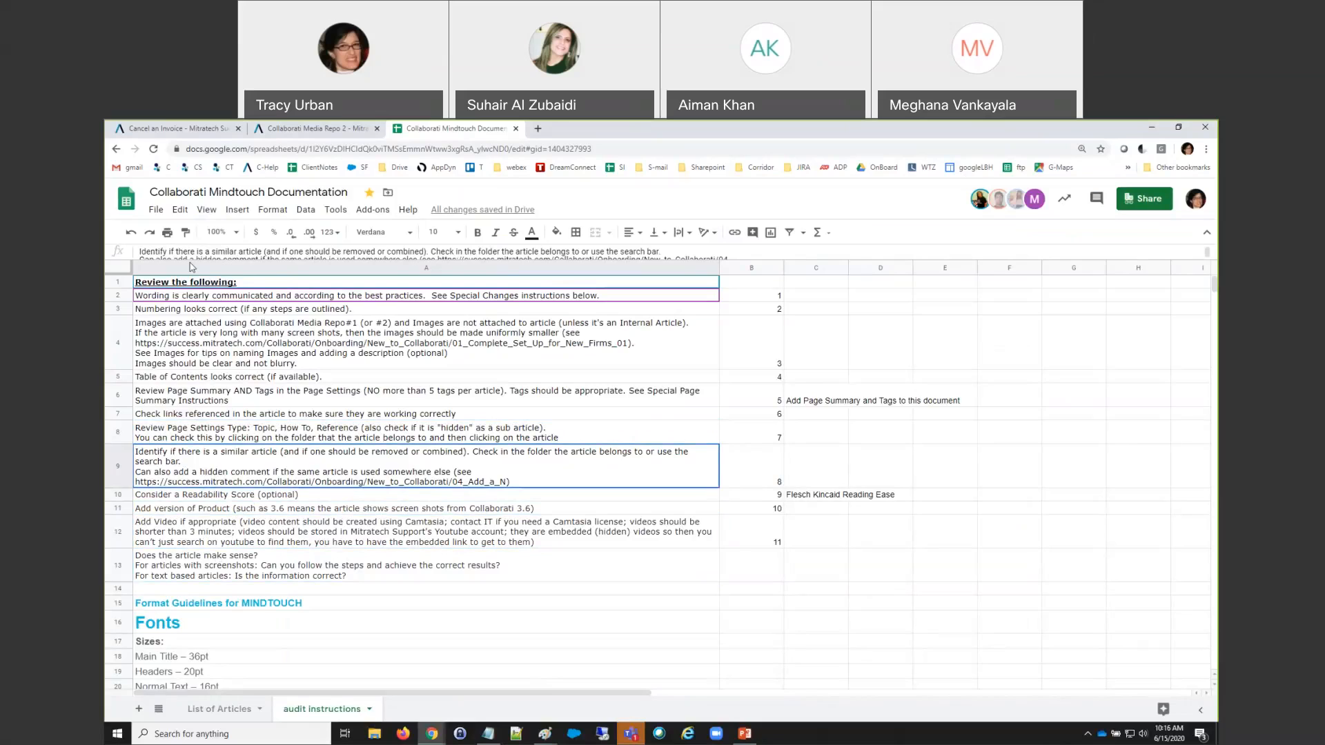
Check the article's parent folder, Upload a LEDES File, for similar articles and reopen Cancel an Invoice from its list
left_click(176, 128)
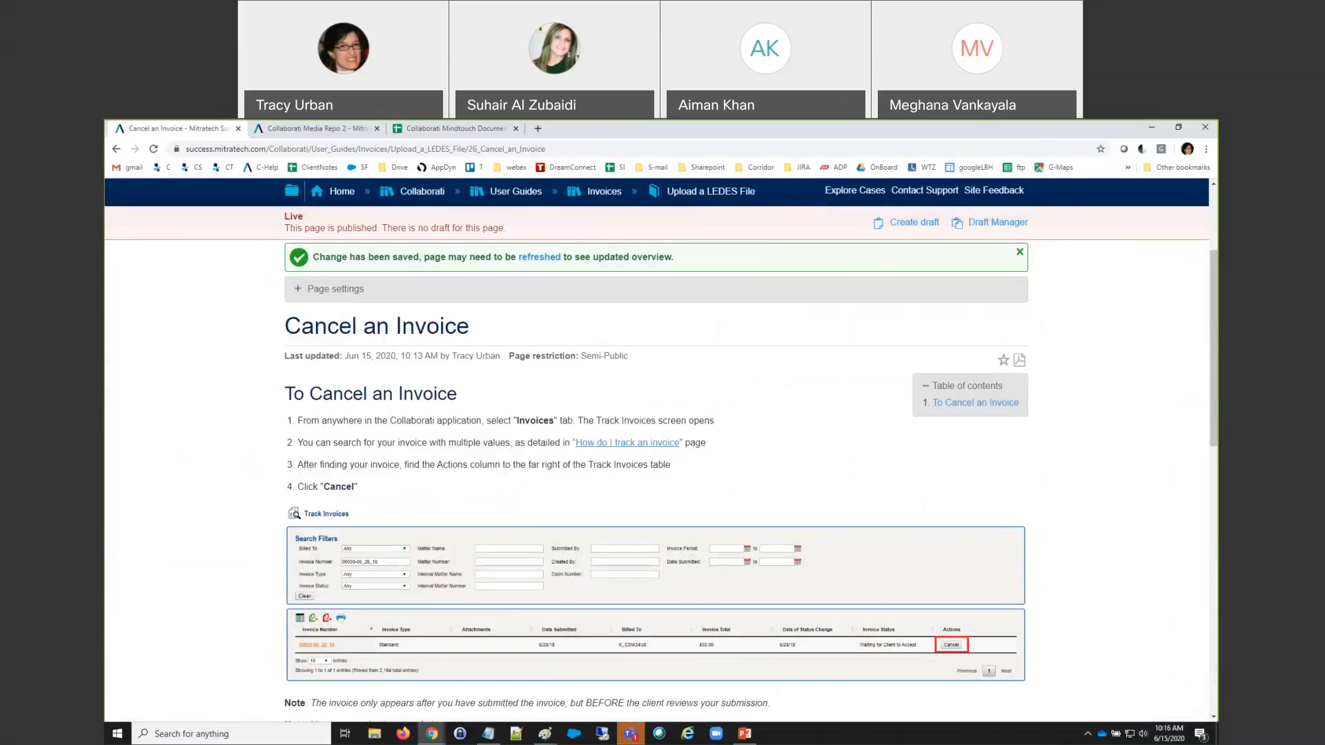
scroll(680, 359, "up", 2)
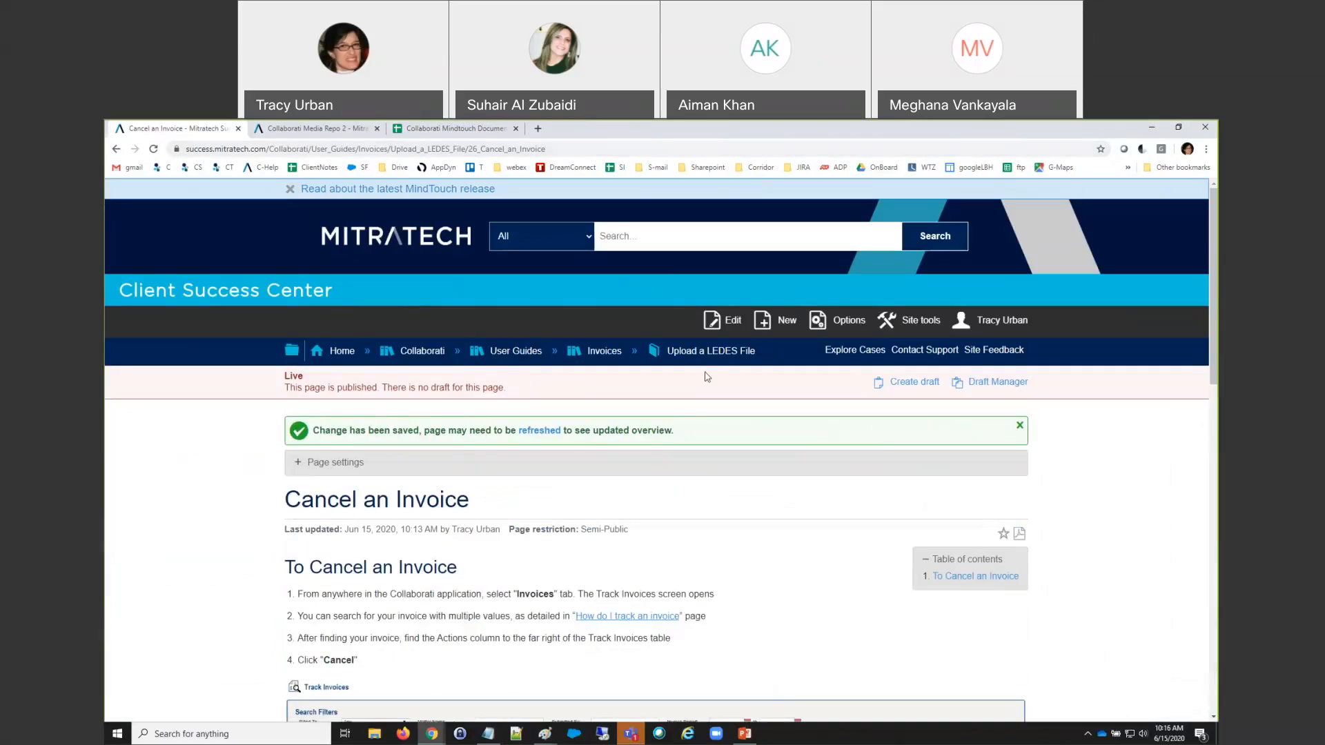
left_click(714, 352)
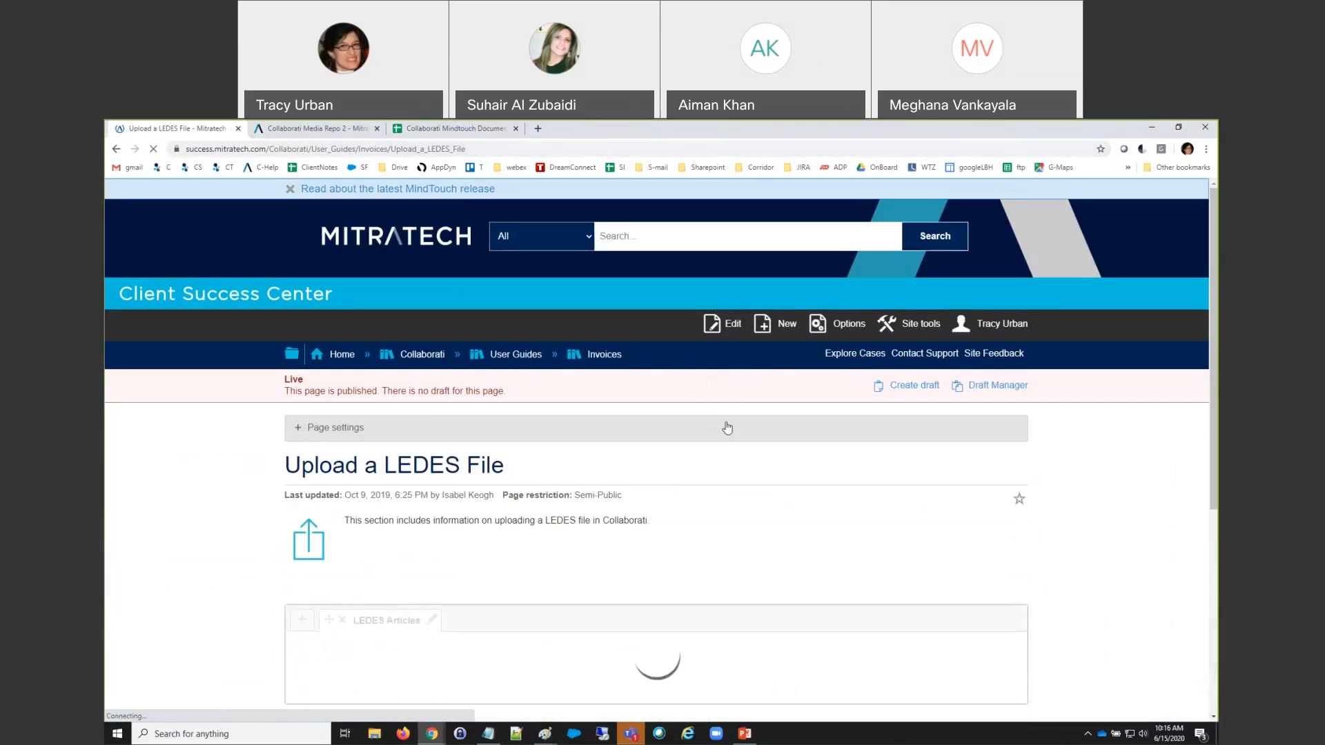
scroll(655, 574, "down", 3)
scroll(655, 574, "down", 3)
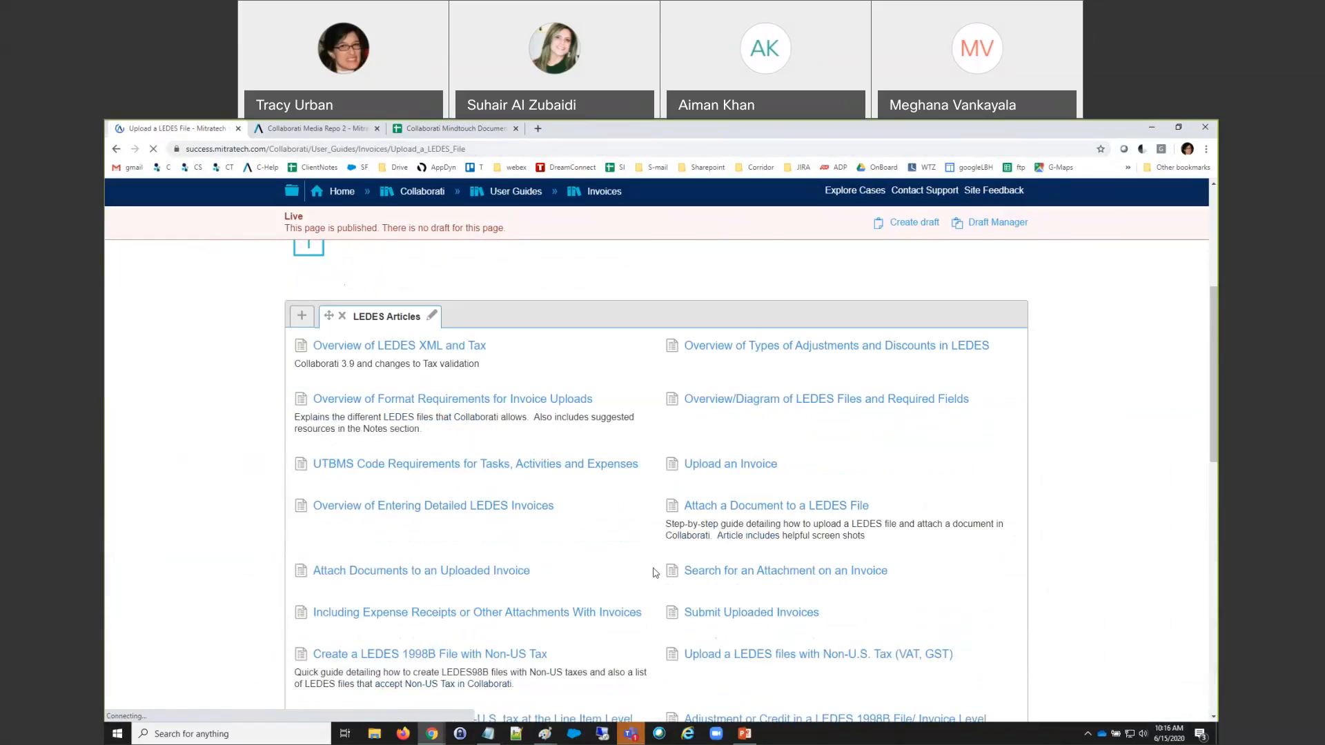
scroll(655, 575, "down", 3)
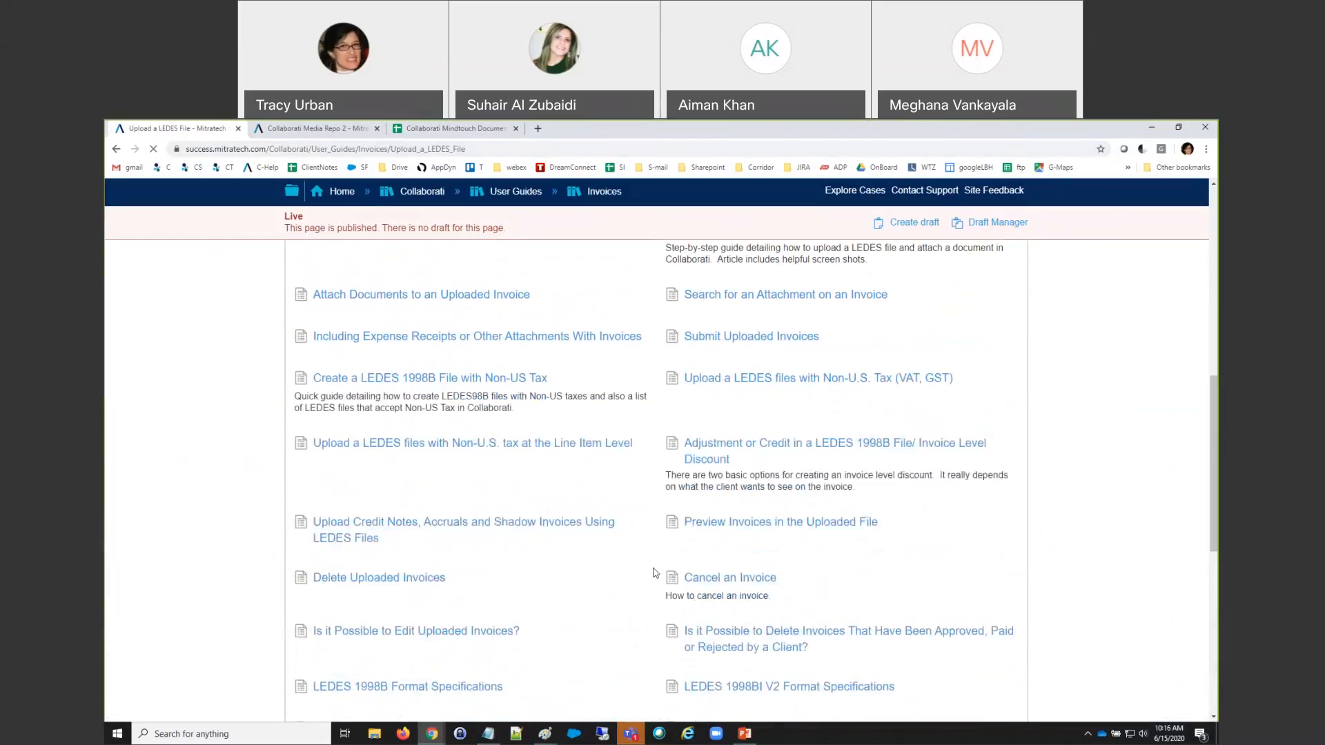
left_click(742, 580)
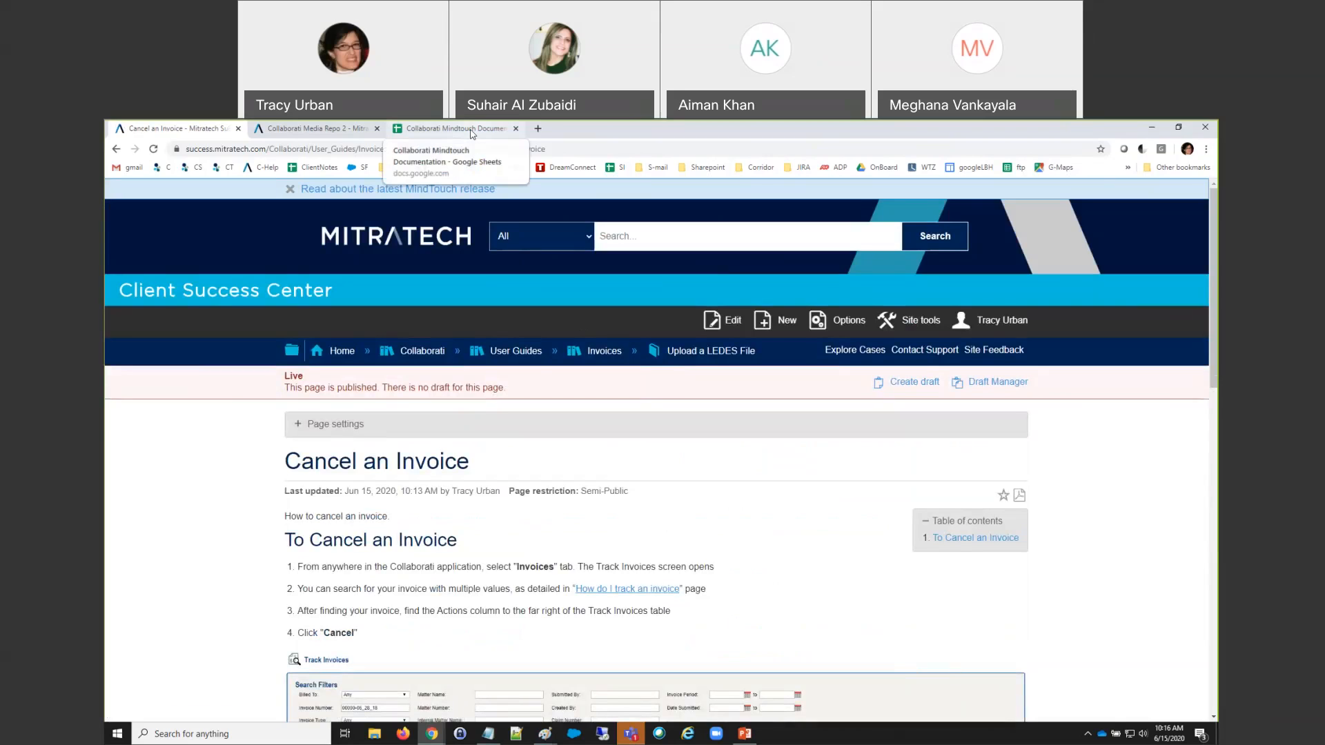
Review the article's steps, screenshot and notes, and recheck its summary and tags in the page settings
scroll(516, 590, "down", 3)
scroll(517, 590, "down", 1)
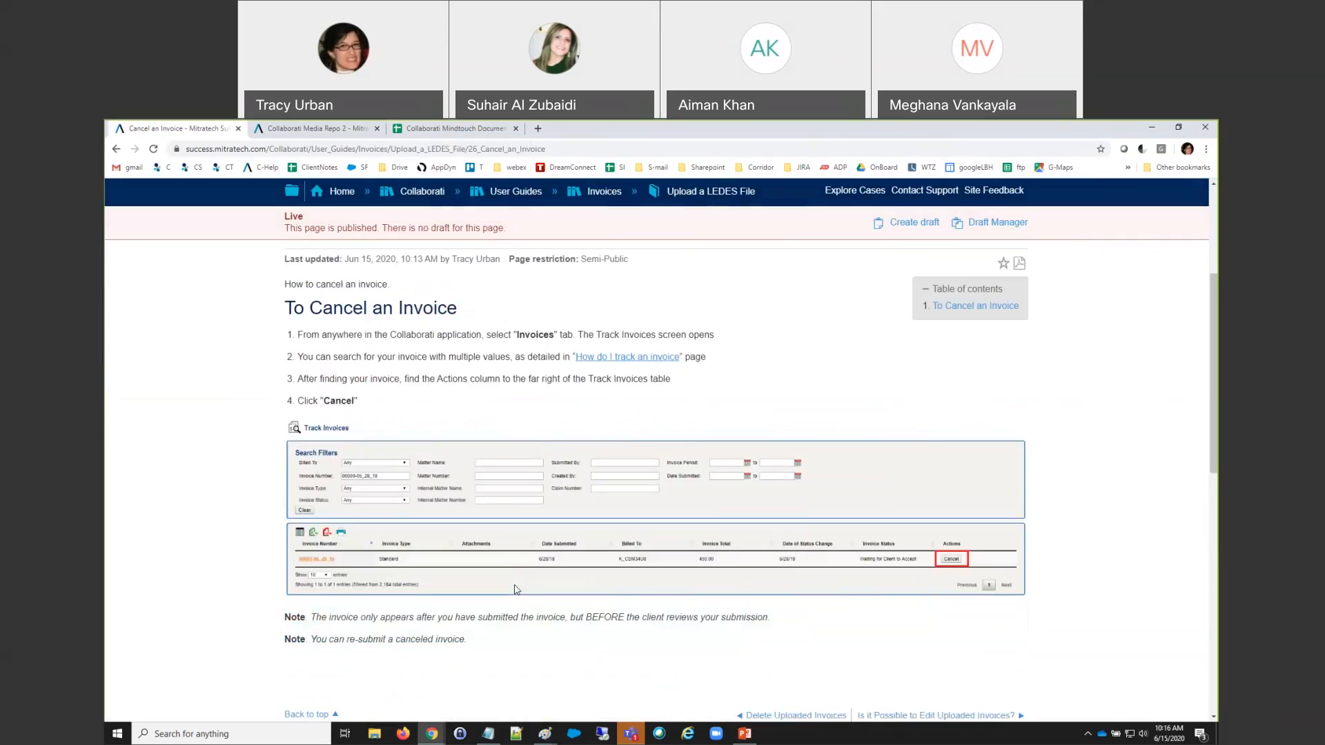
scroll(516, 590, "down", 2)
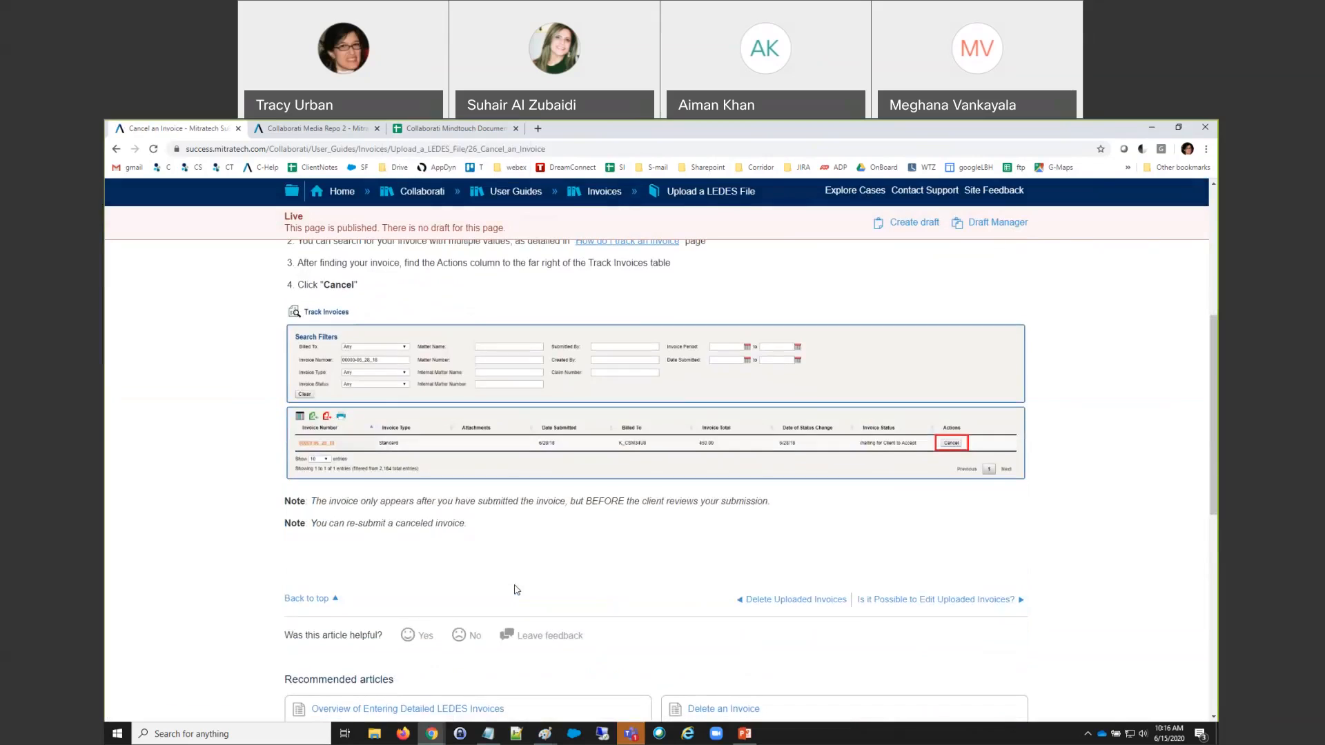
scroll(516, 590, "up", 5)
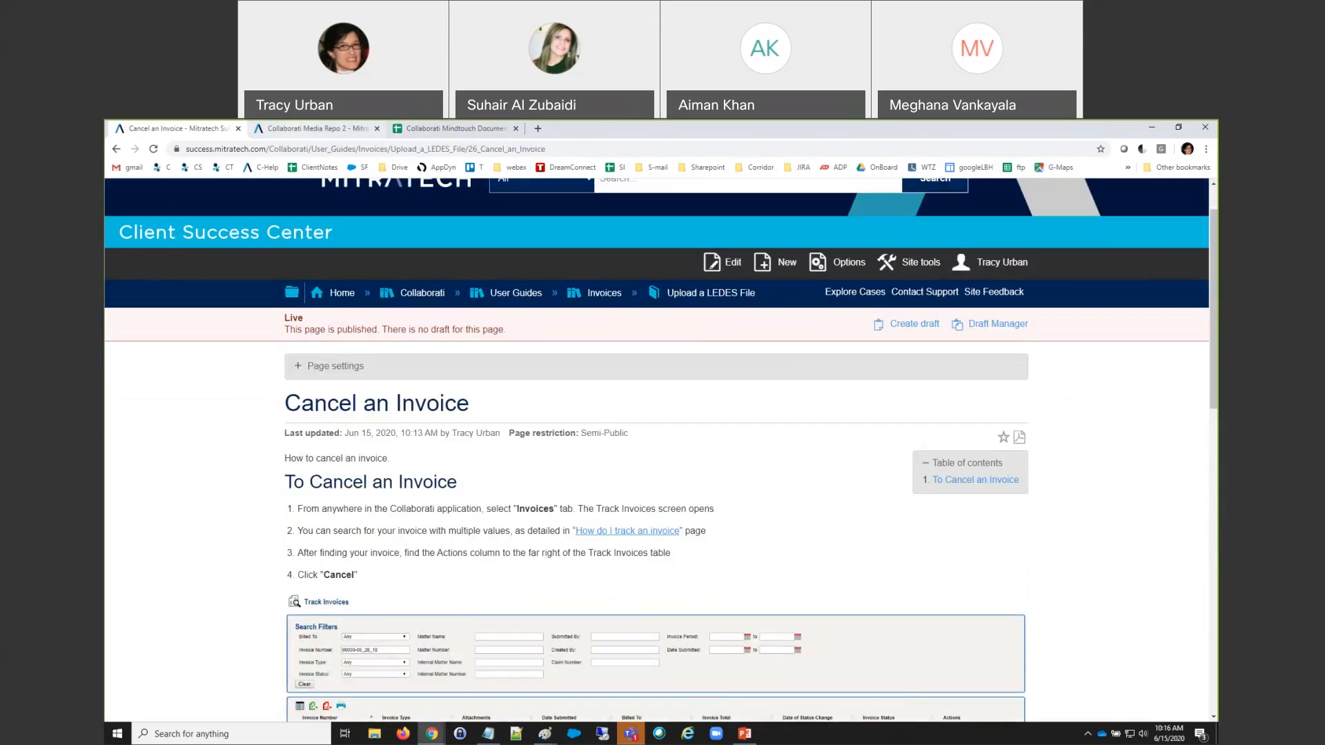
left_click(437, 129)
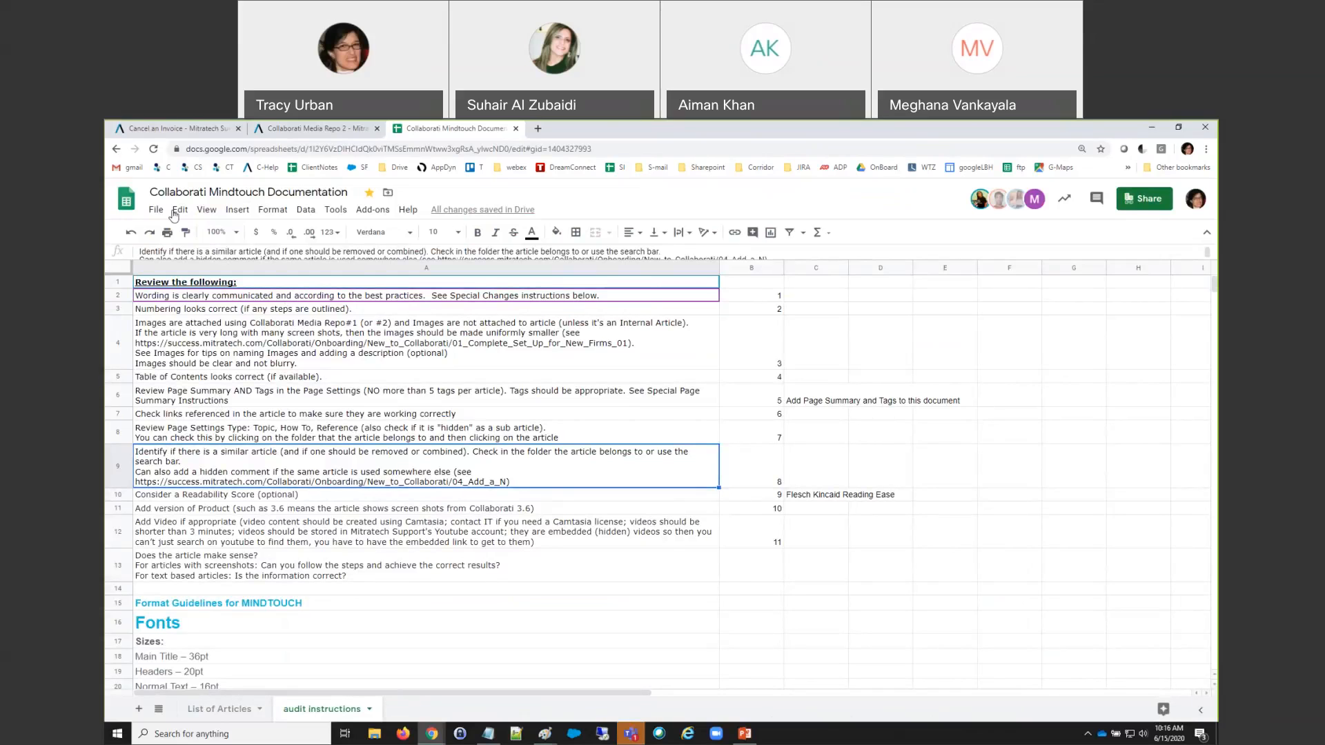
left_click(205, 127)
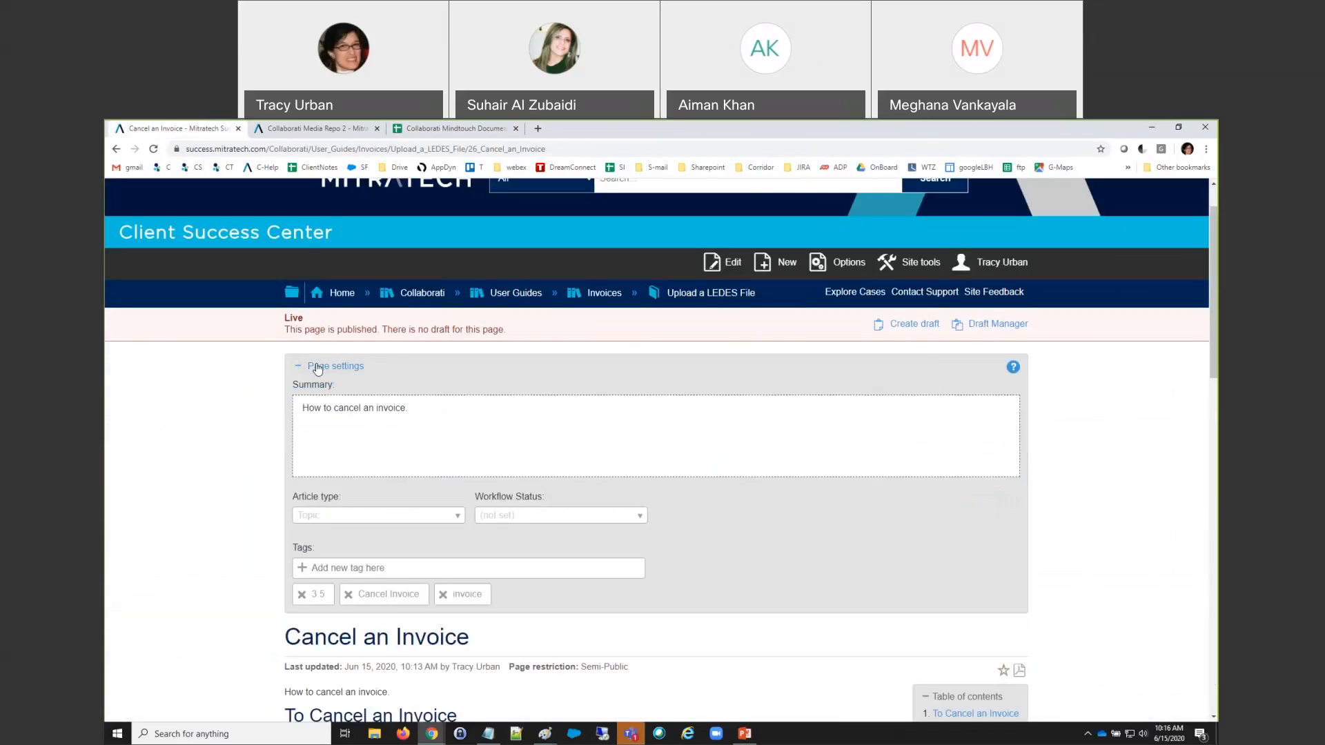
left_click_drag(409, 408, 297, 407)
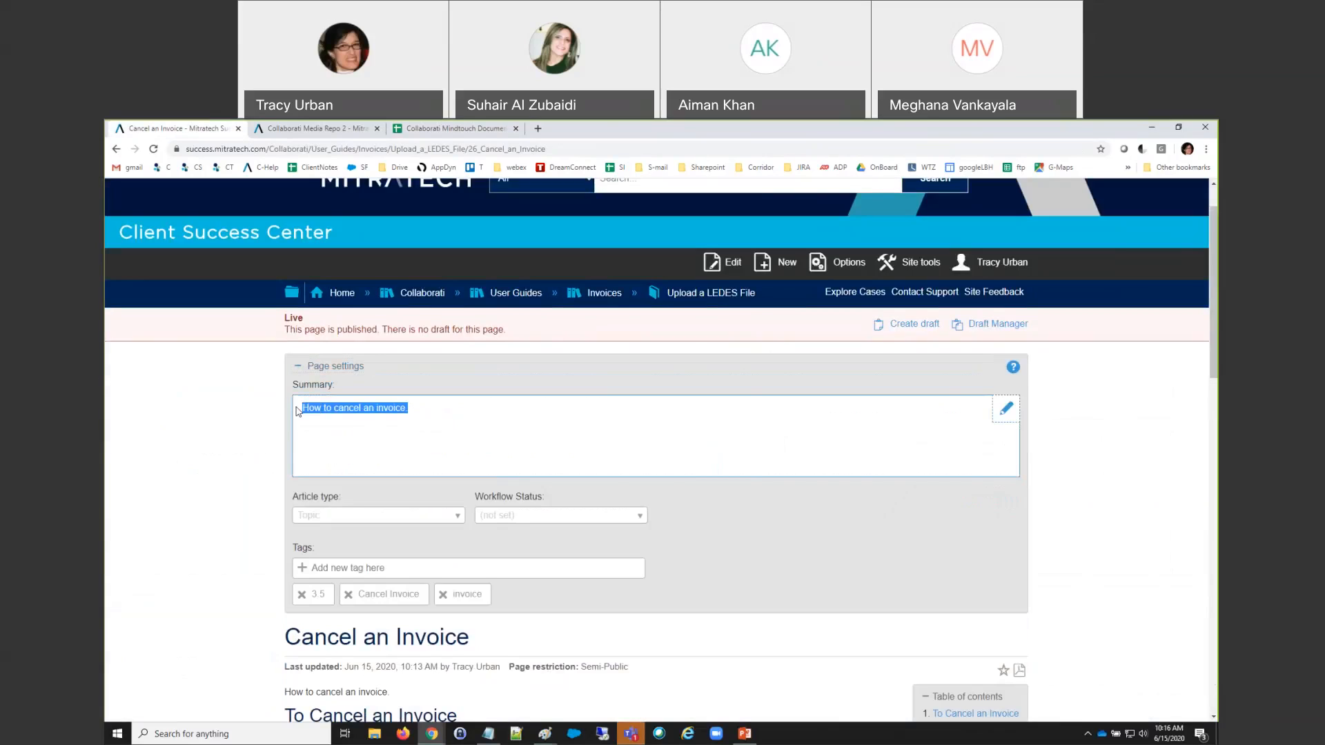
key("alt+Tab")
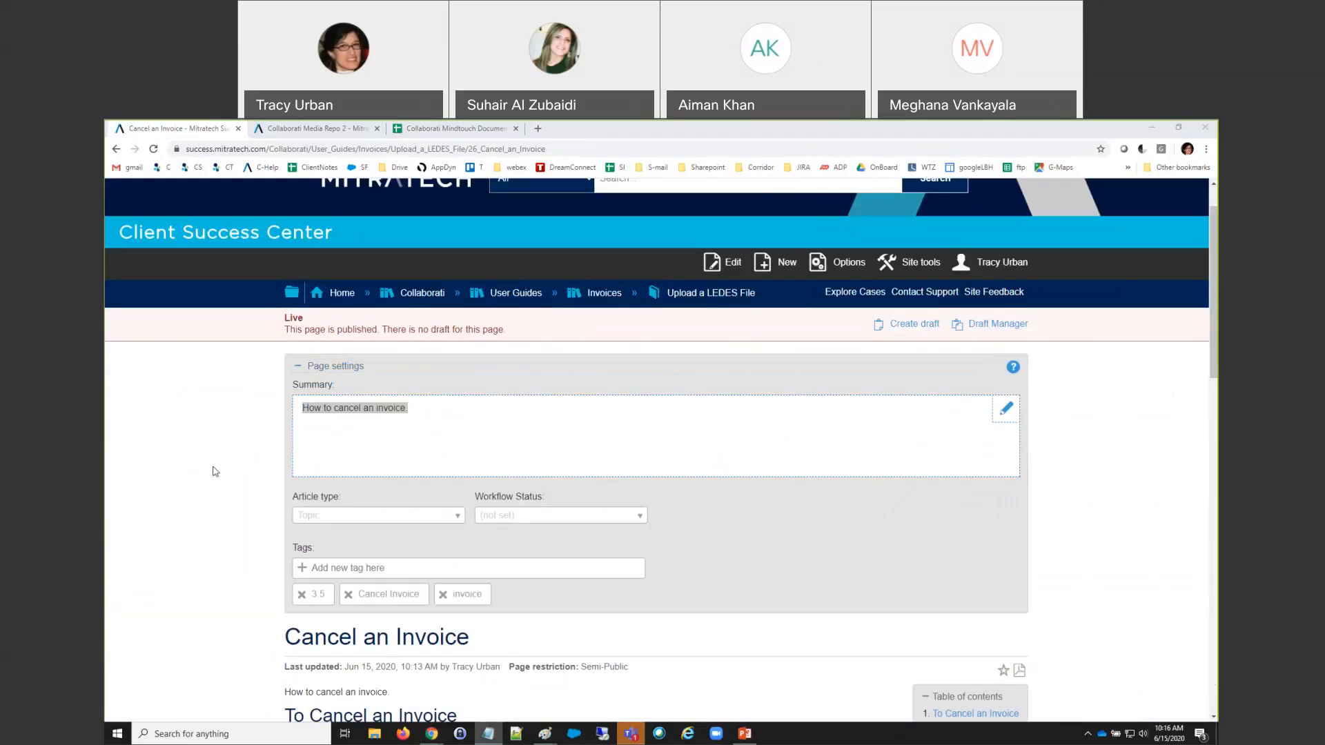
left_click(183, 468)
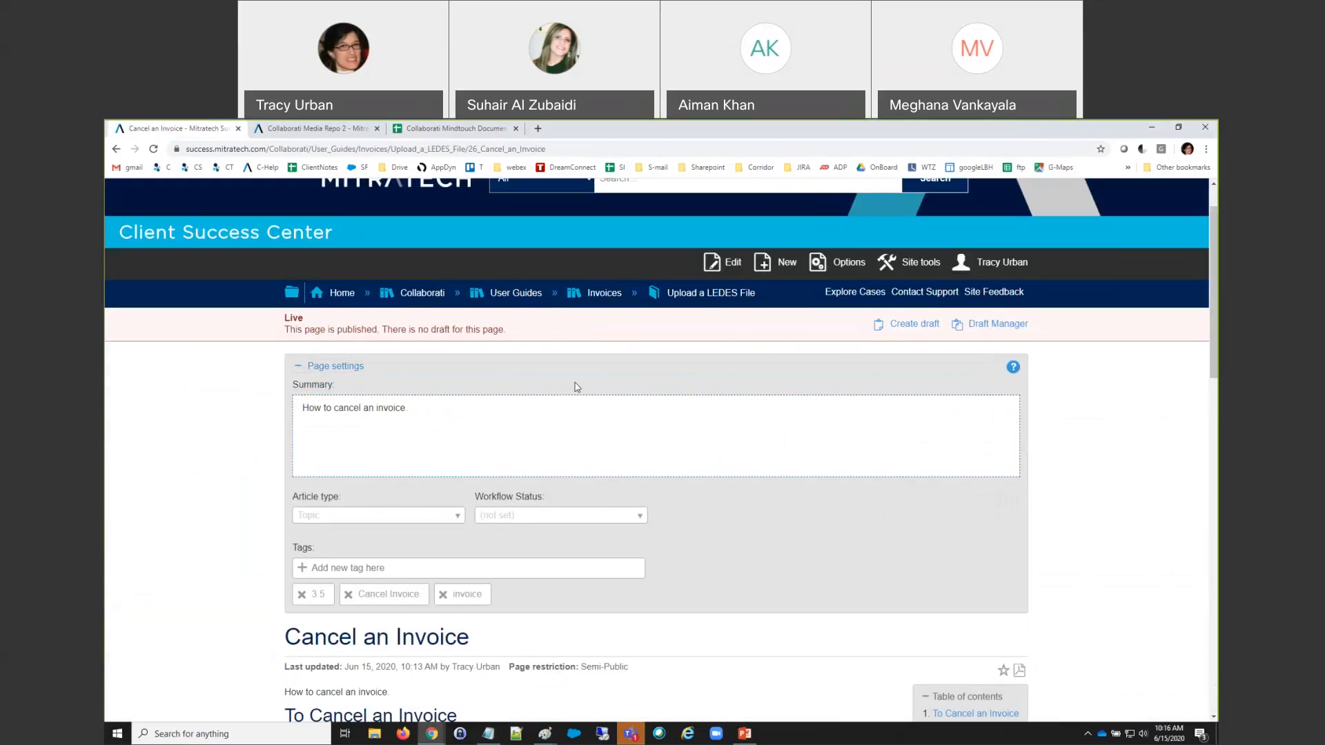
left_click(317, 367)
scroll(282, 440, "down", 2)
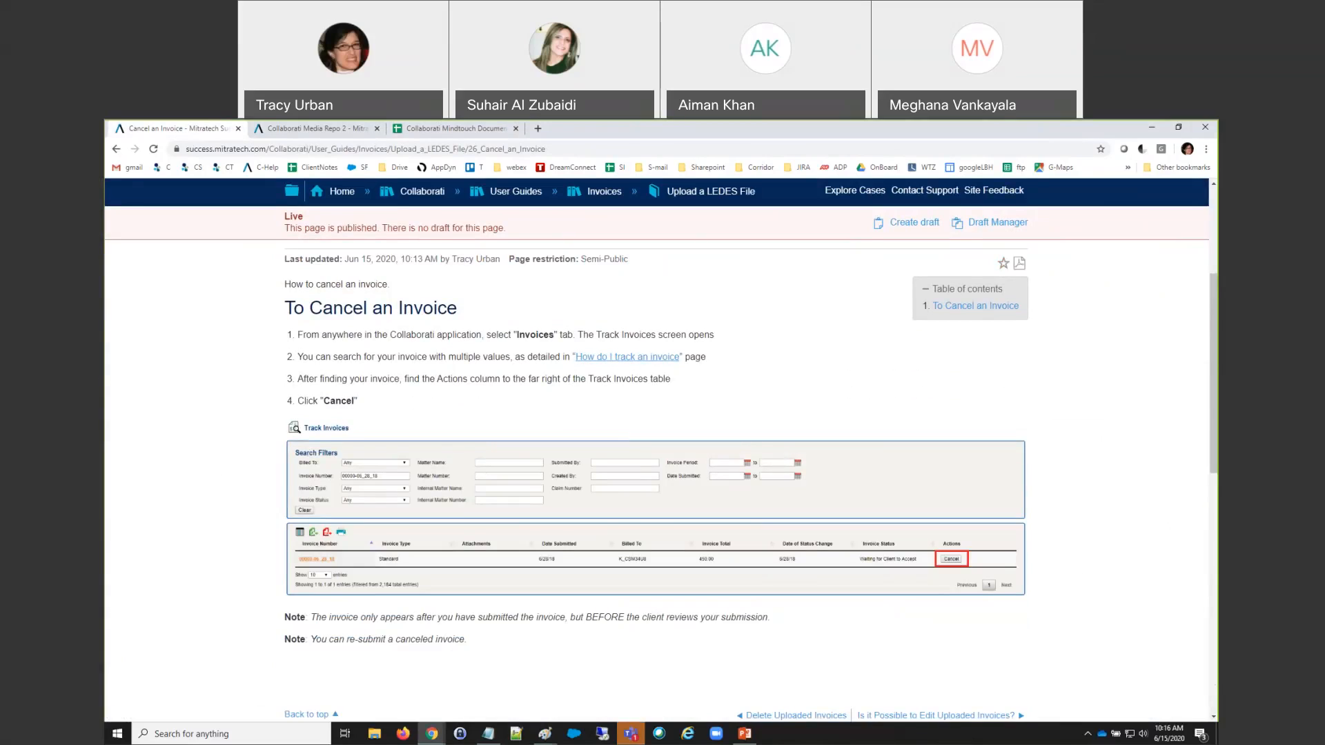
Open the List of Articles sheet in the Collaborati Mindtouch Documentation spreadsheet and return to its first column
left_click(447, 129)
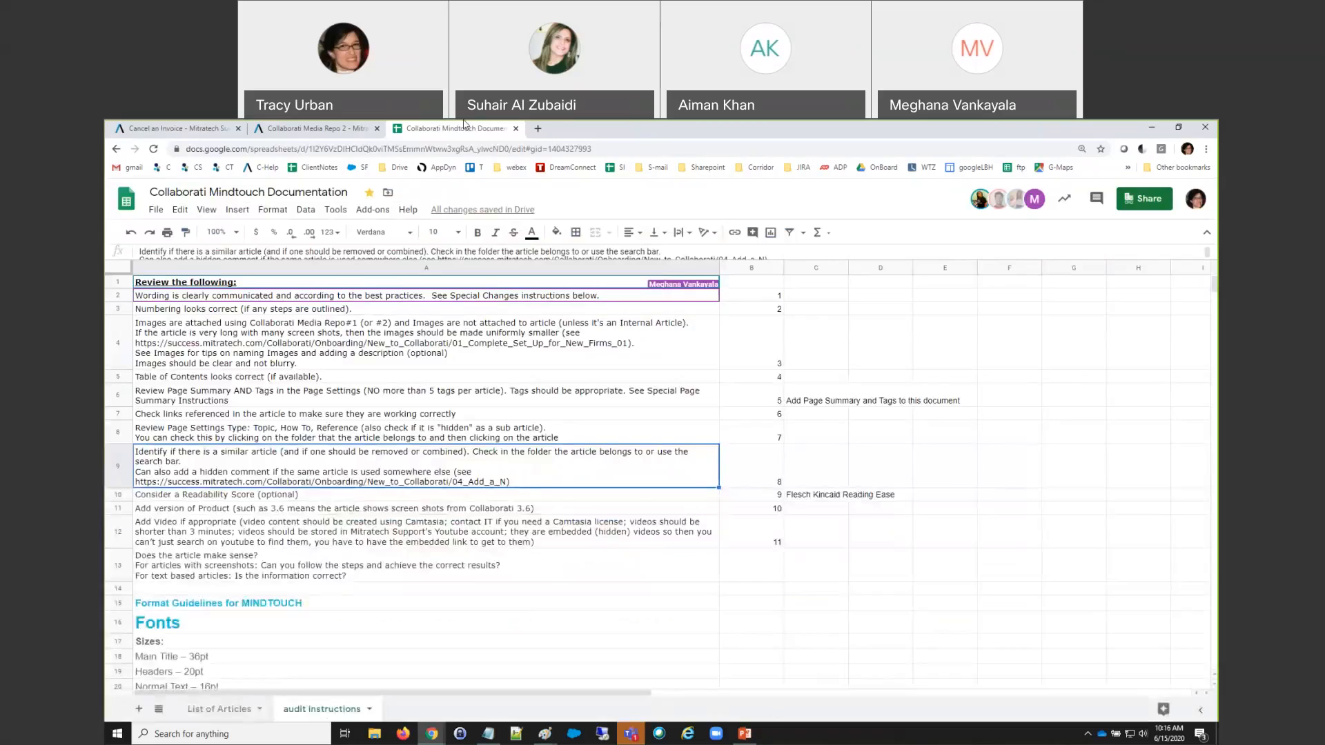
left_click(220, 711)
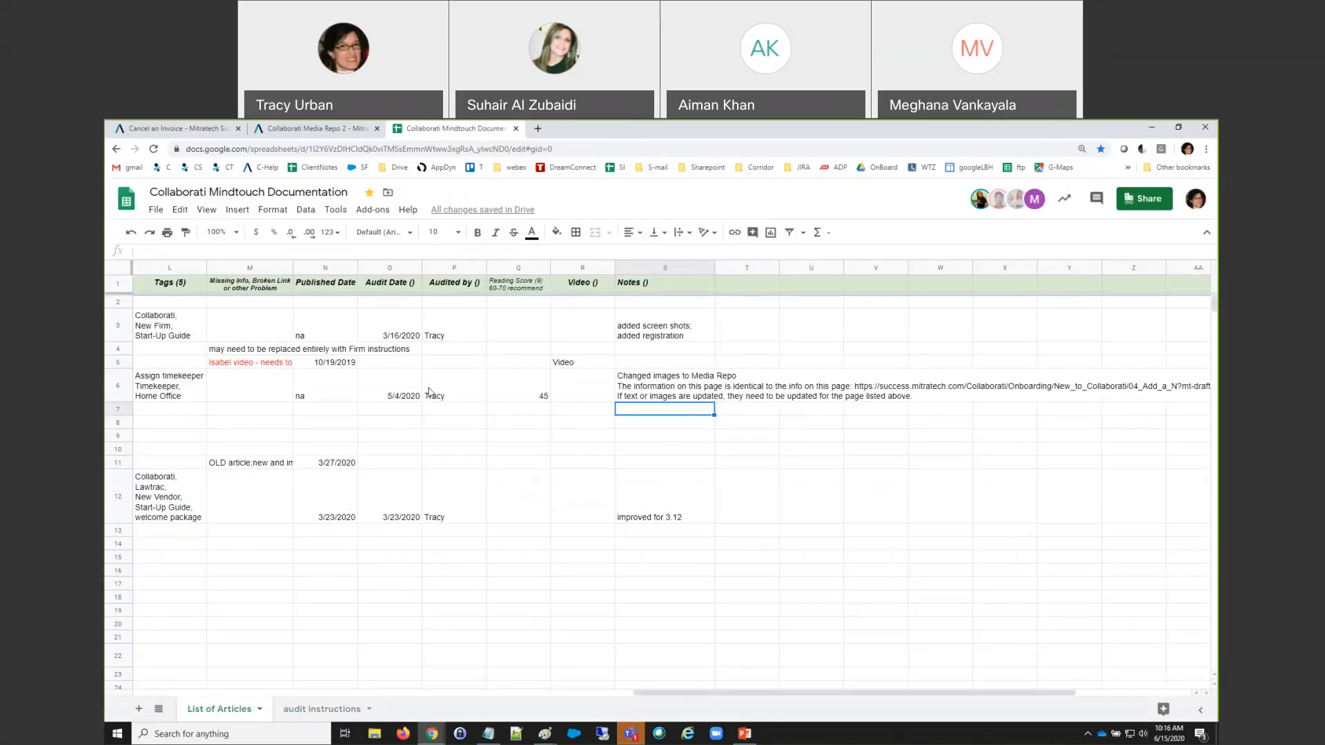
left_click(236, 609)
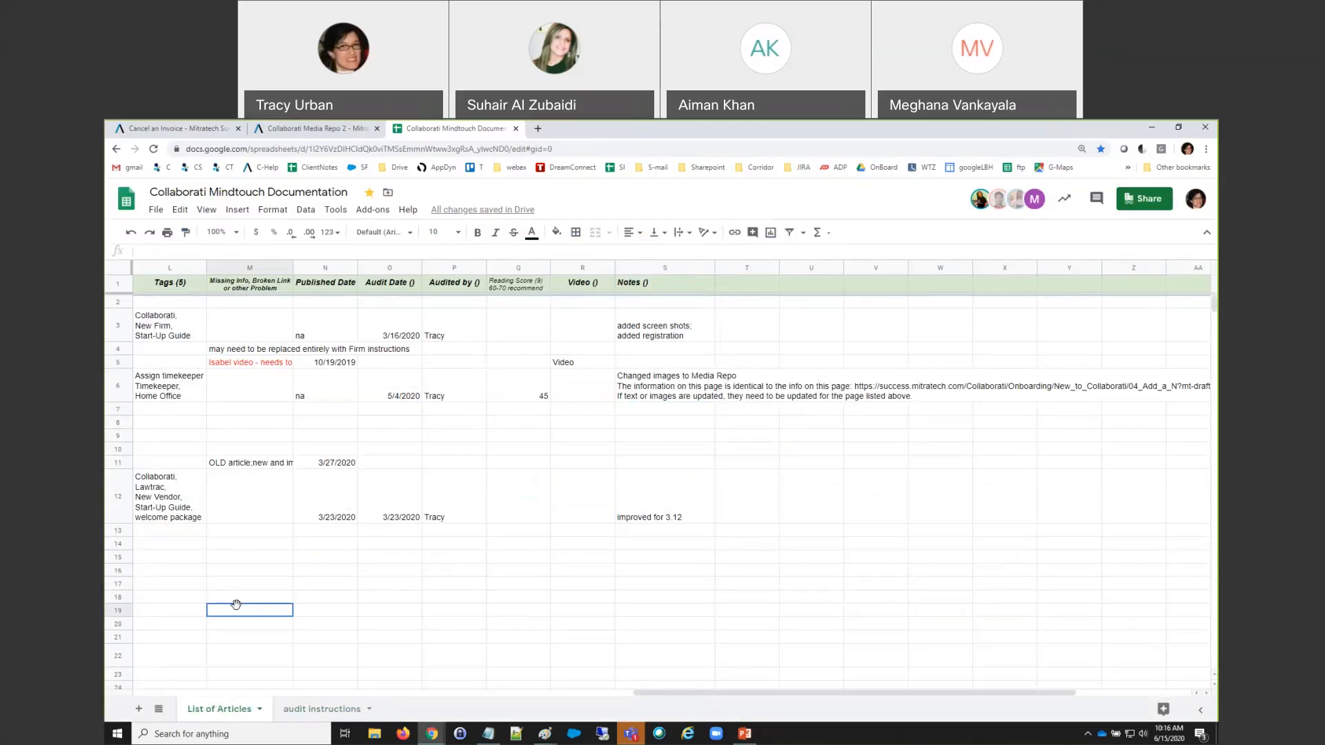
key("Home")
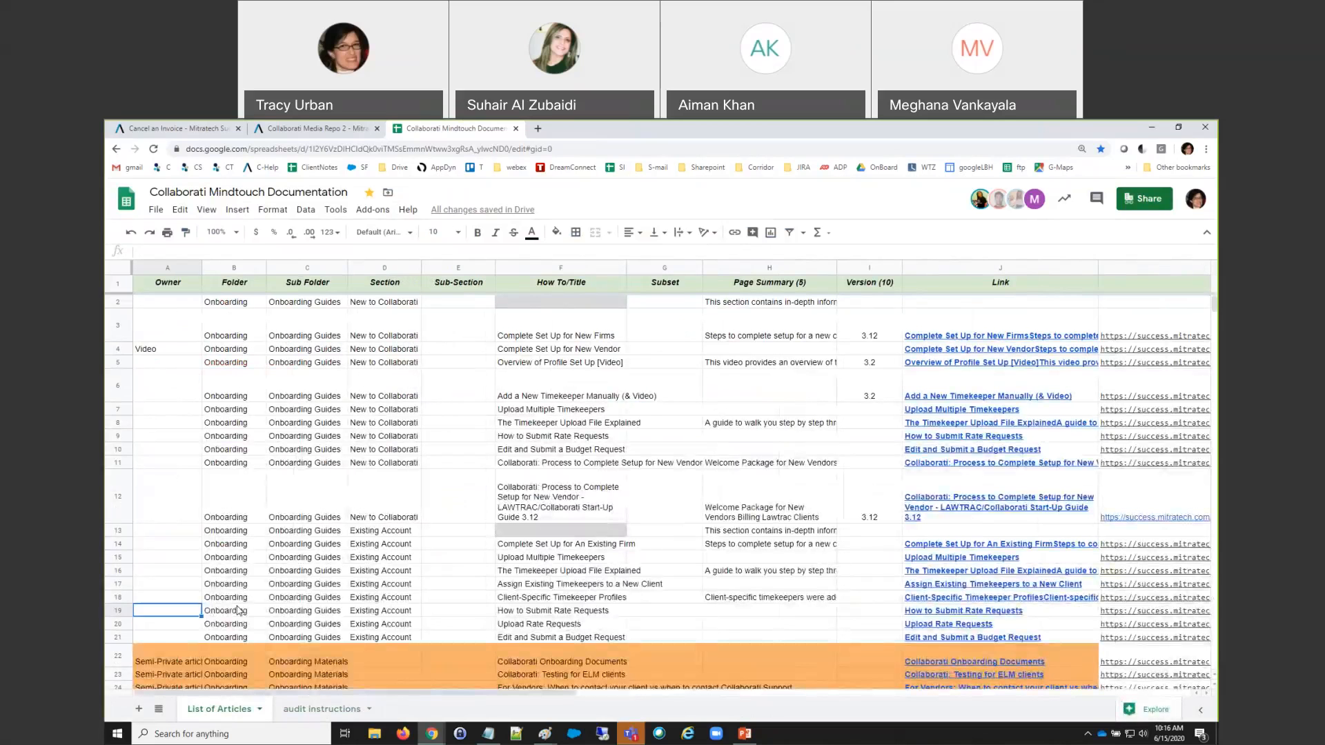
Search the article list for "cancel" and go to the Cancel an Invoice row
key("ctrl+f")
type("c")
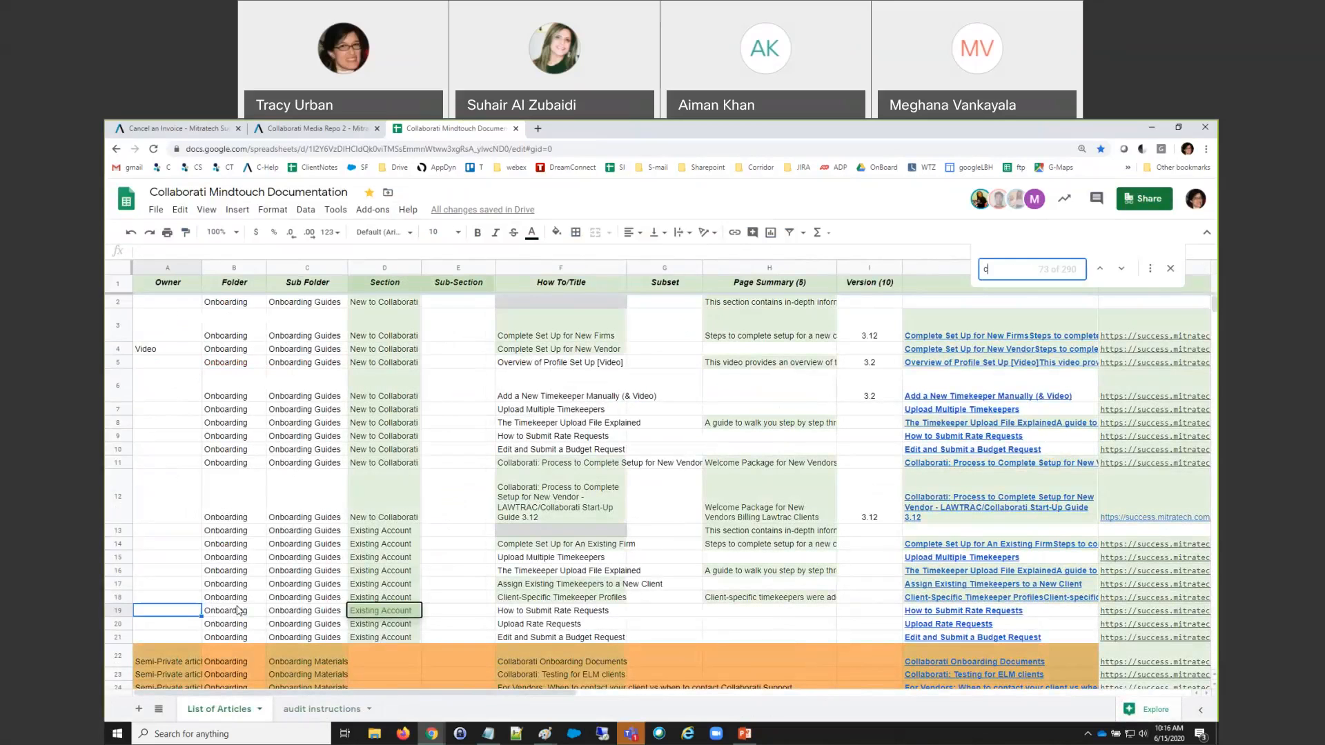
type("ancel")
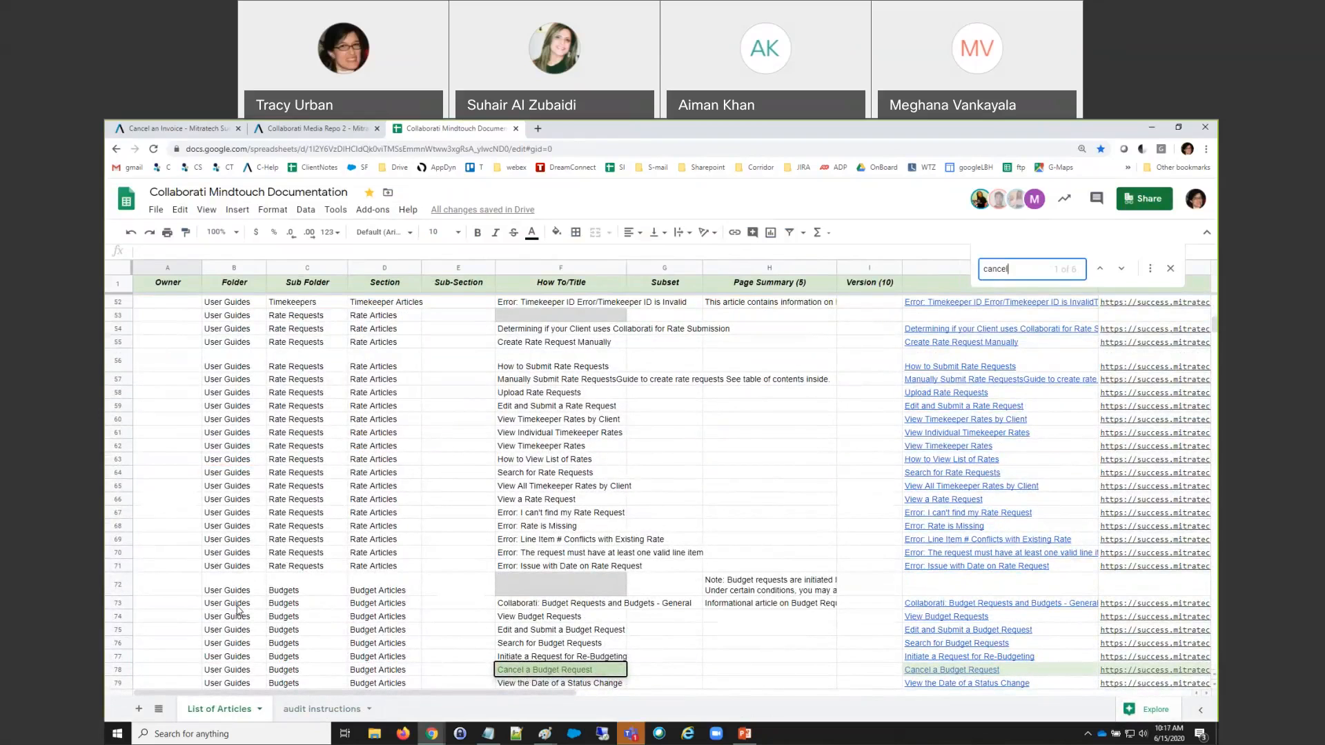
type(" invoice")
key("BackSpace")
key("BackSpace")
key("BackSpace")
key("BackSpace")
key("BackSpace")
key("BackSpace")
key("BackSpace")
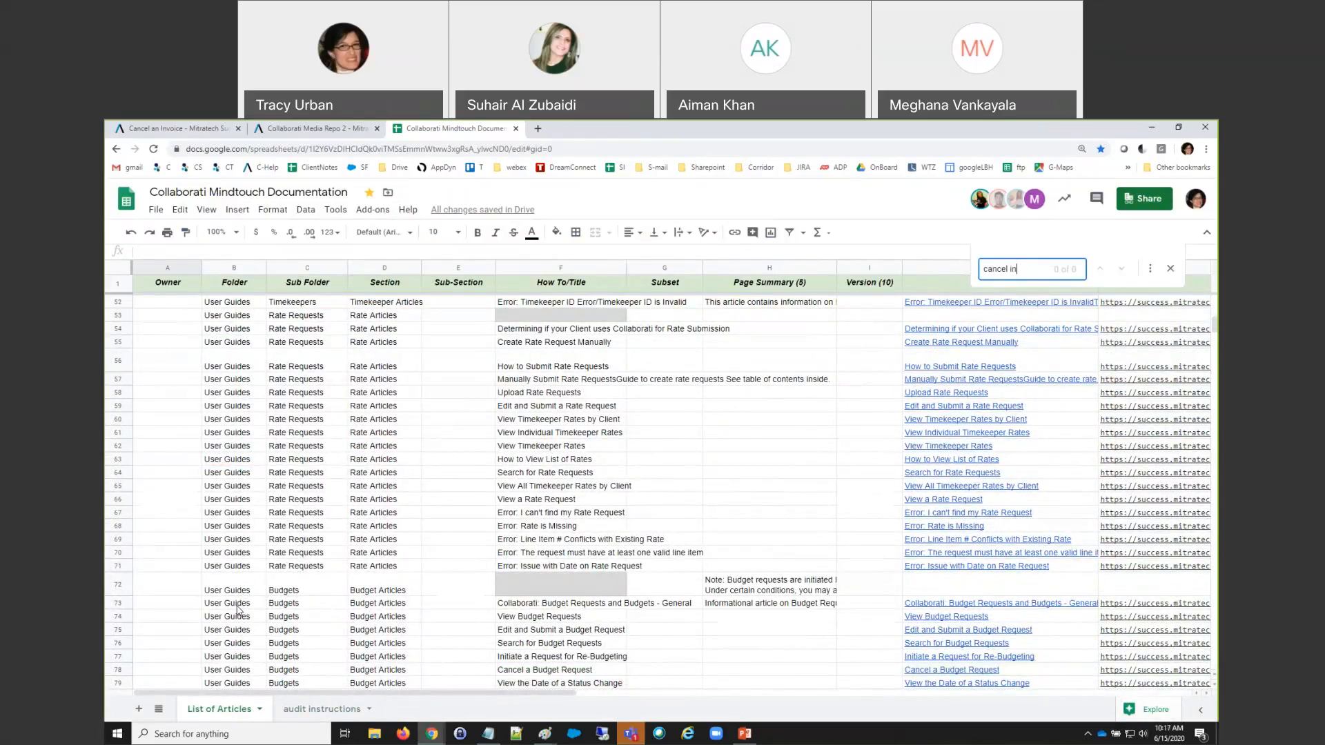
key("Return")
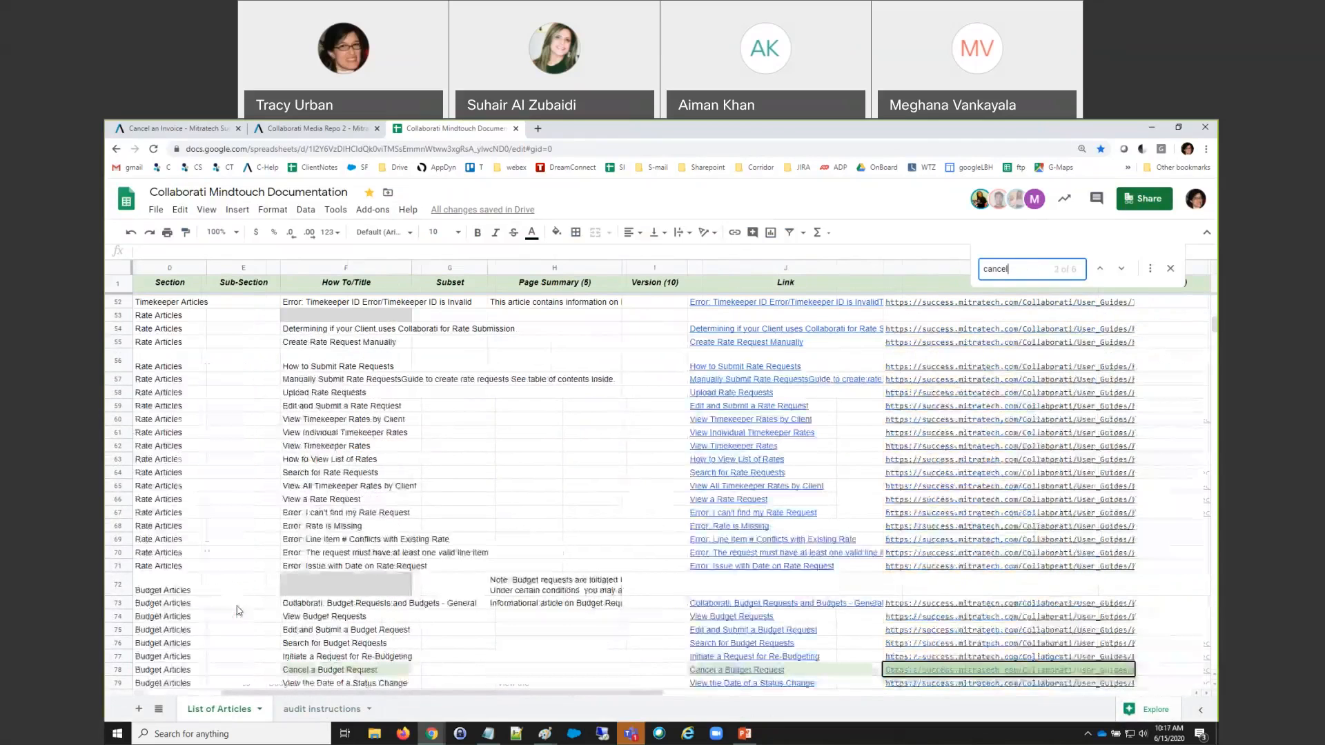
key("Return")
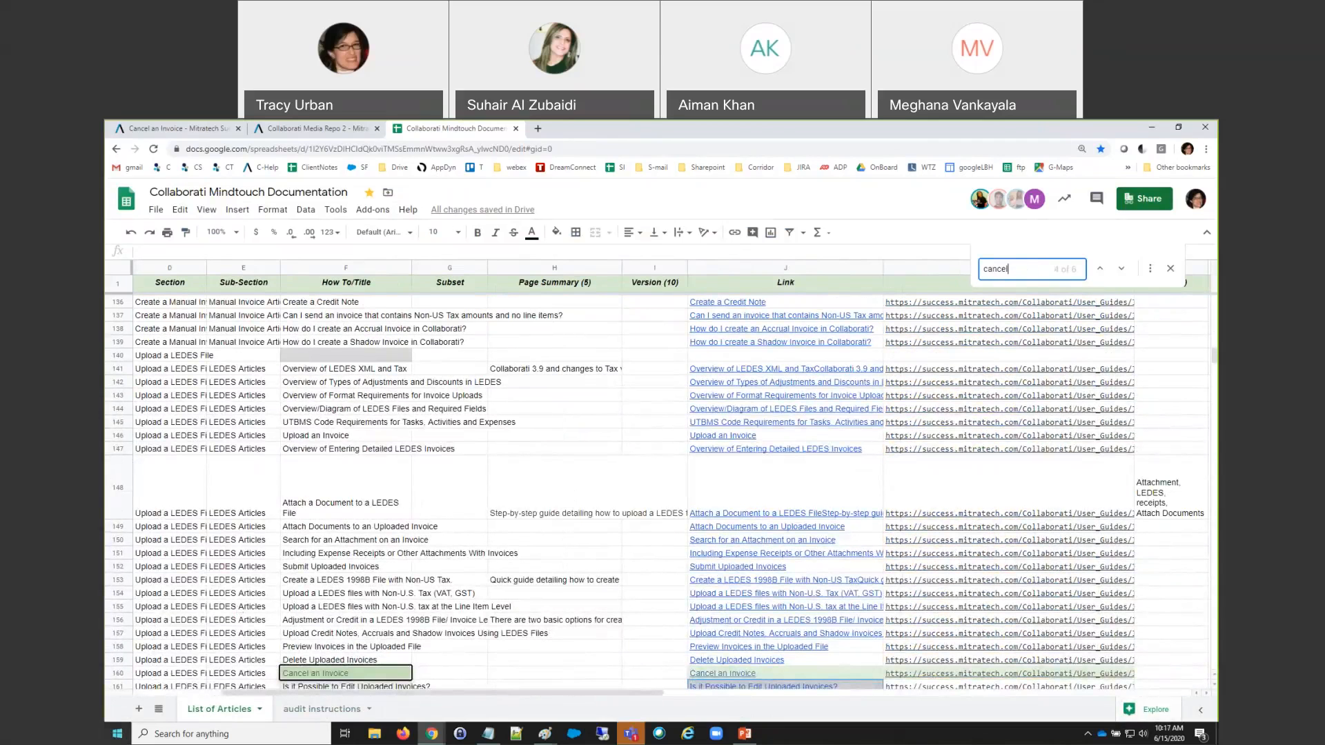
Copy "How to cancel an invoice." from the Notepad notes into the Page Summary cell of the Cancel an Invoice row
left_click(441, 674)
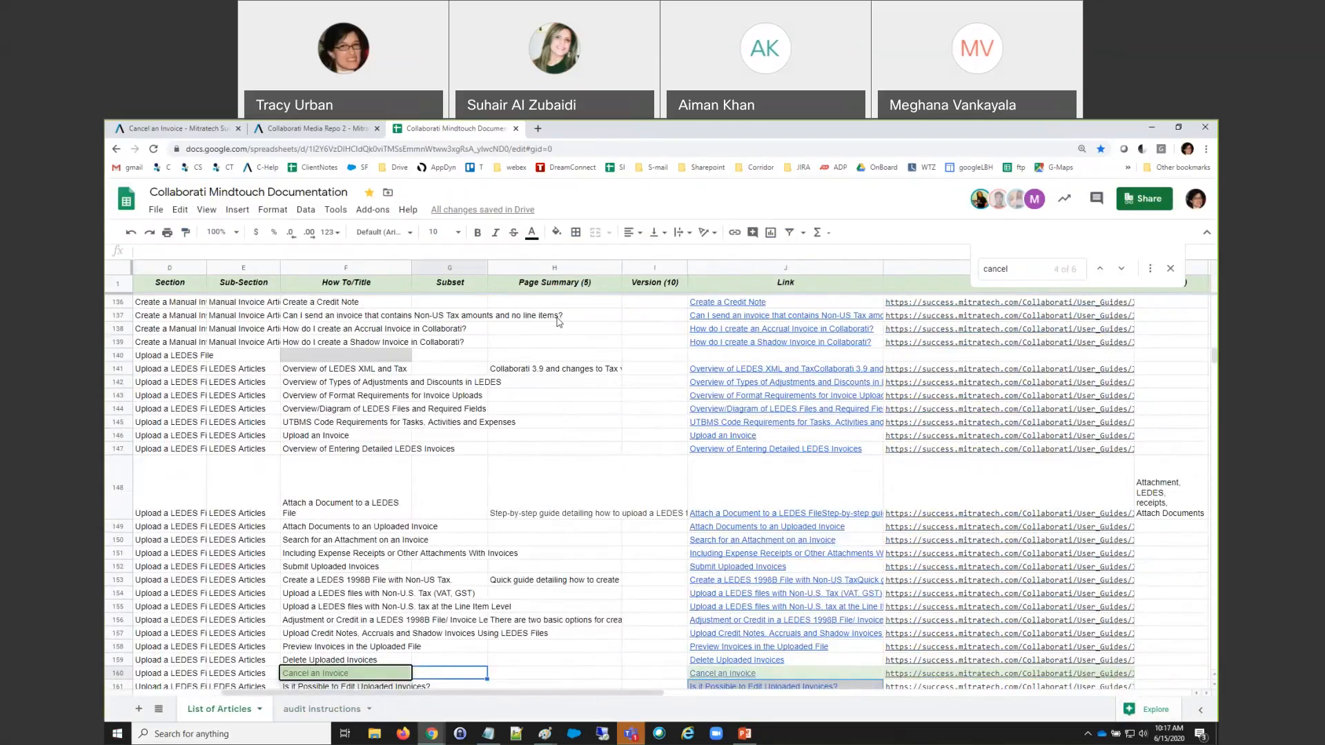
left_click(545, 674)
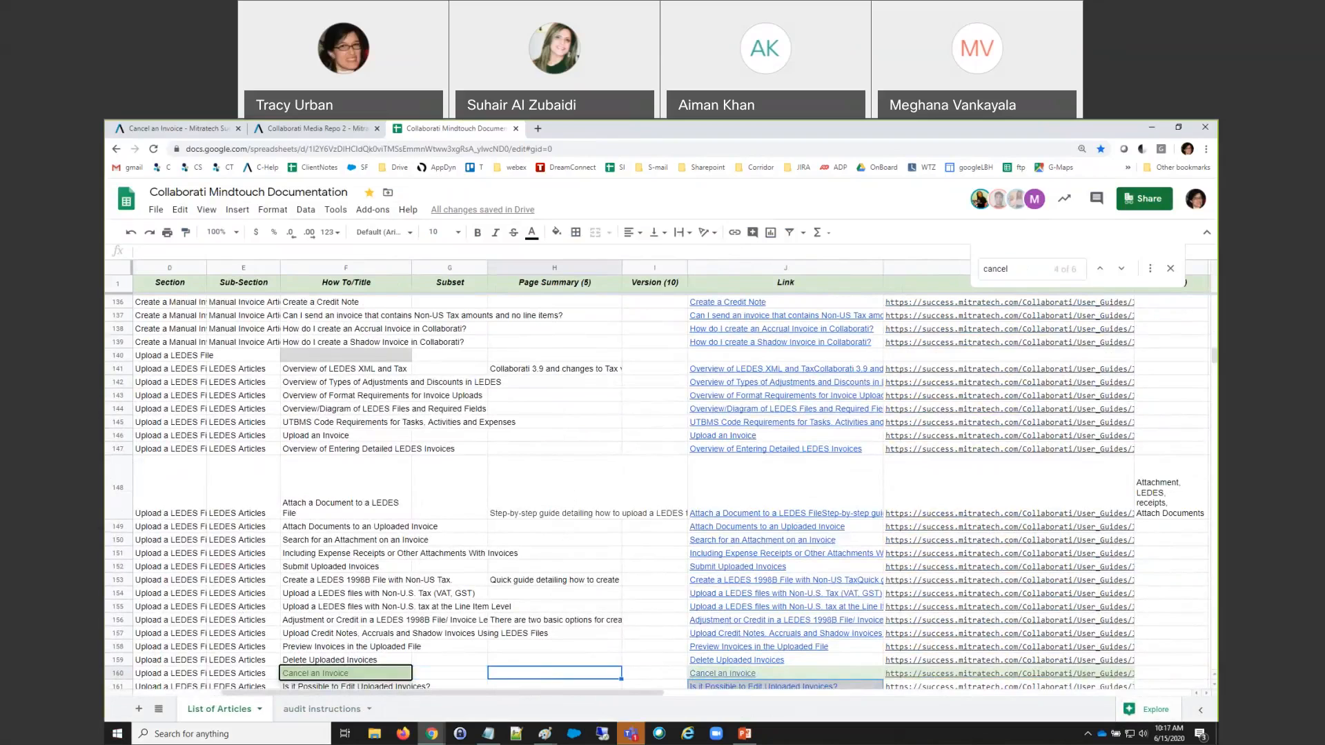
key("alt+Tab")
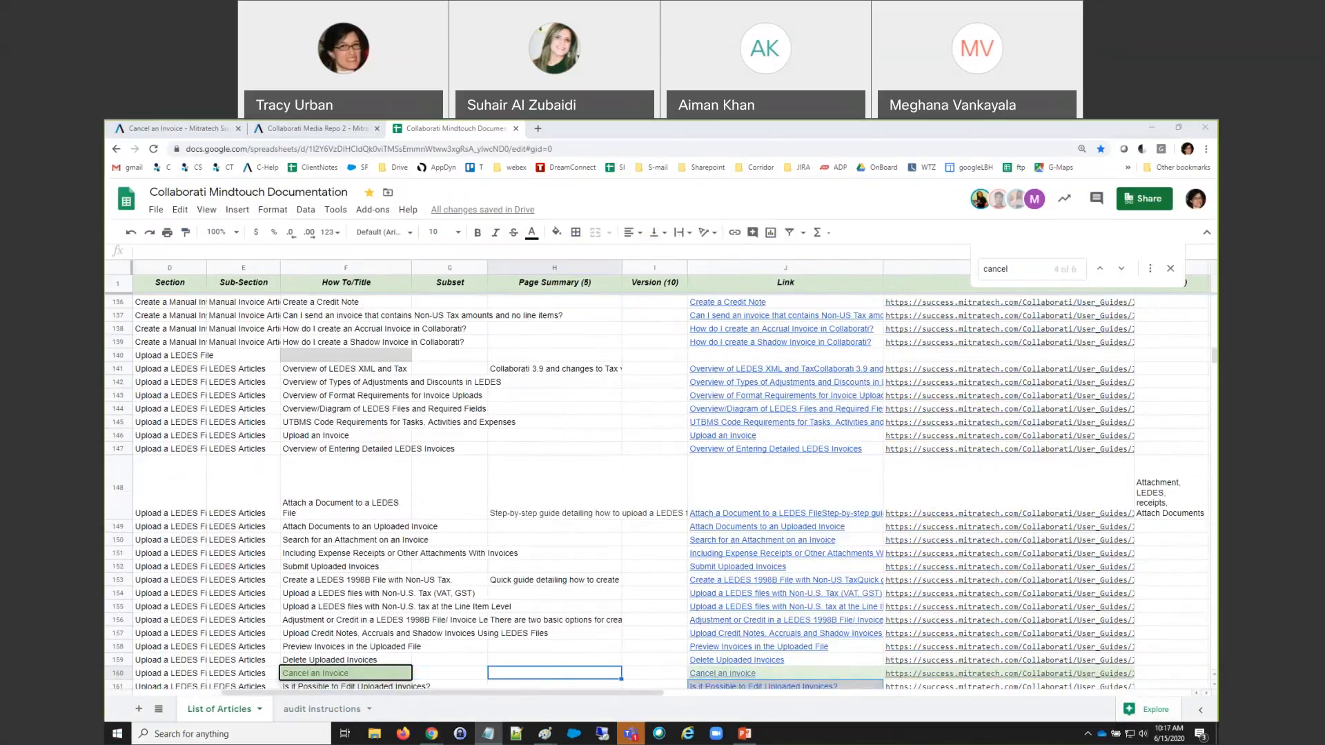
key("alt+Tab")
key("alt+Tab")
key("alt+Tab")
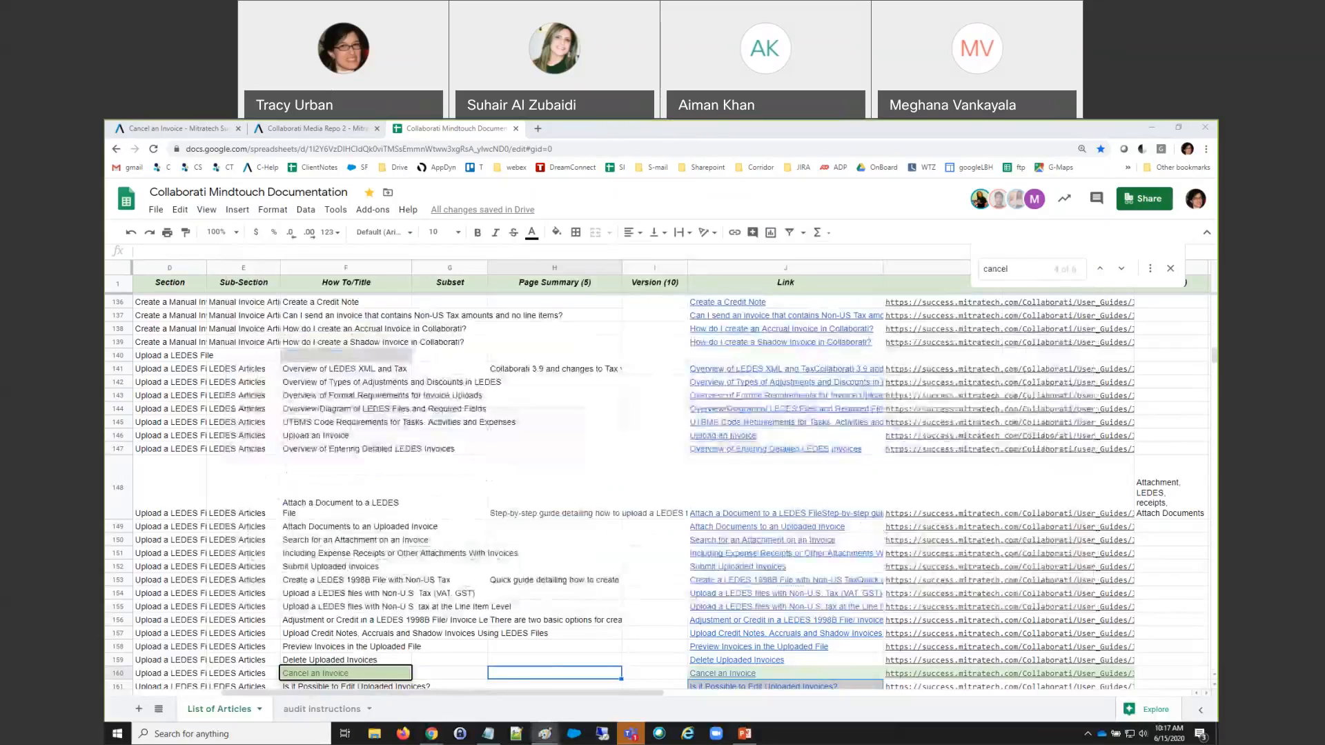
key("alt+Tab")
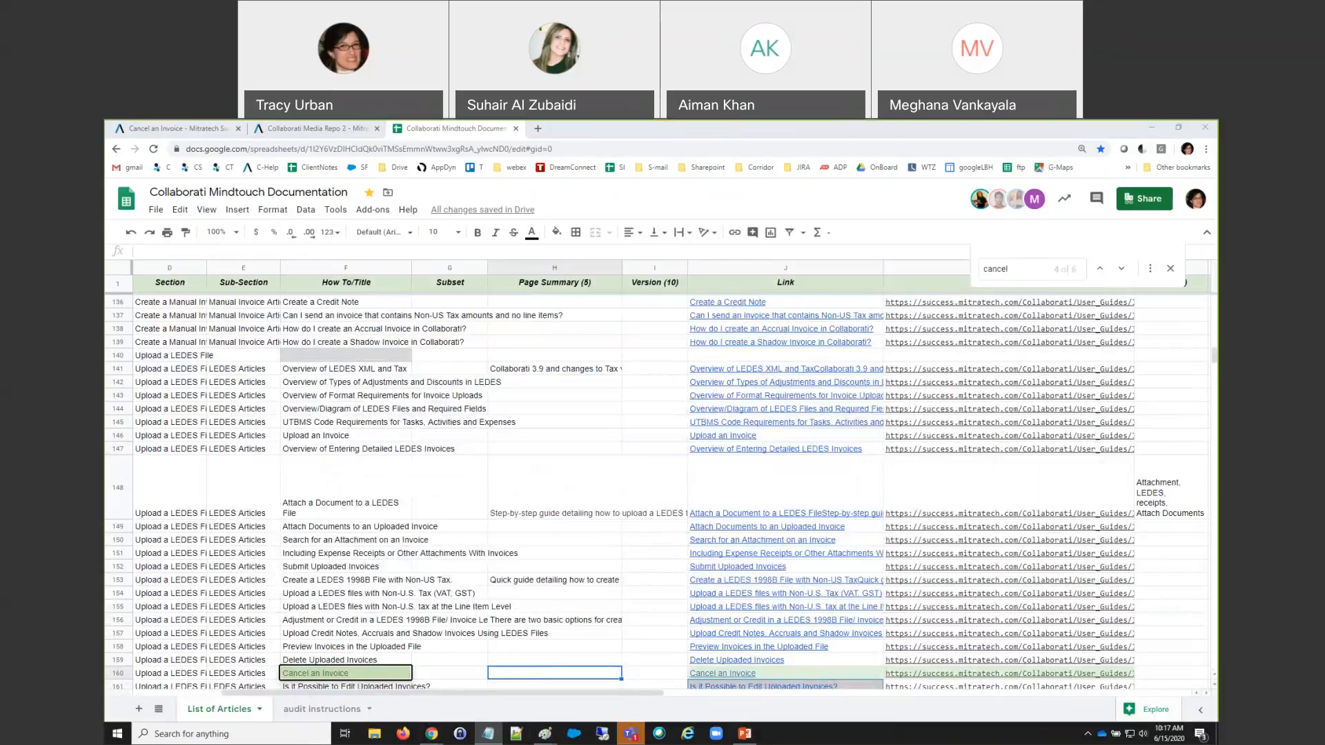
key("alt+Tab")
left_click_drag(833, 484, 715, 483)
key("ctrl+c")
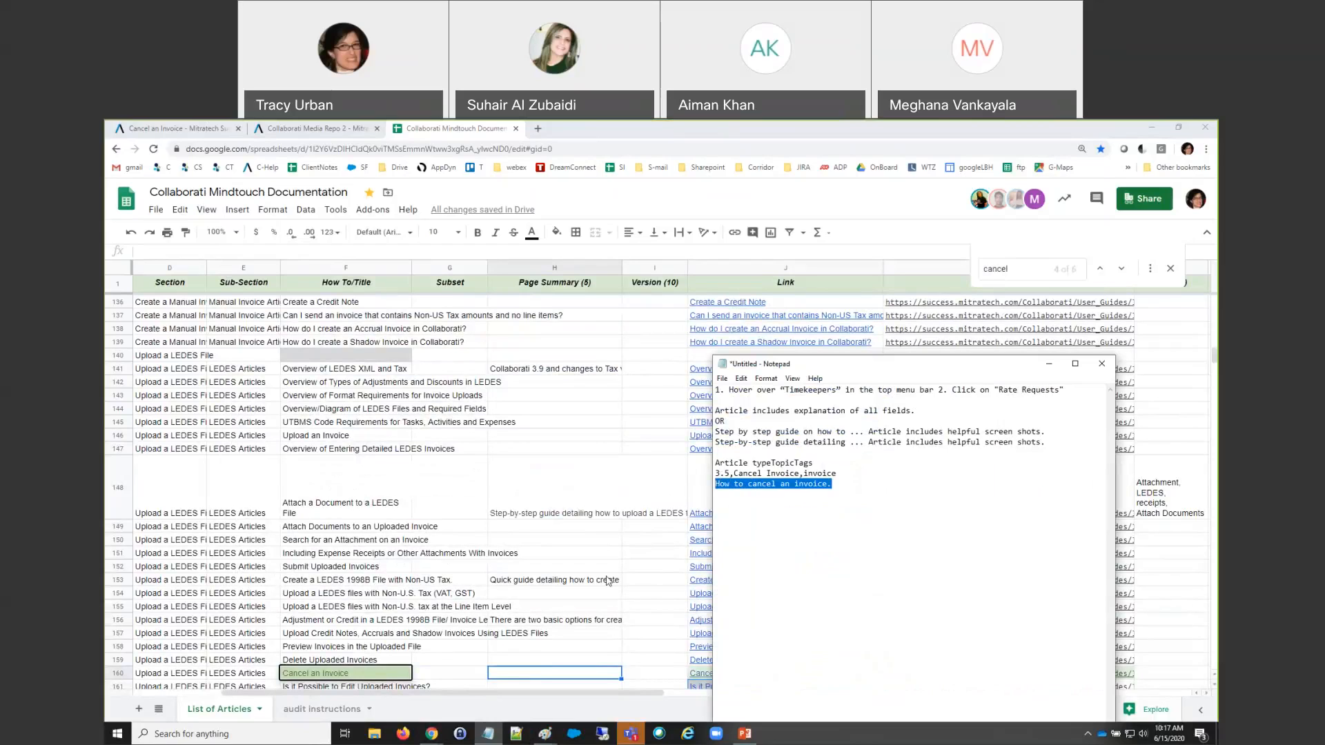
left_click(552, 677)
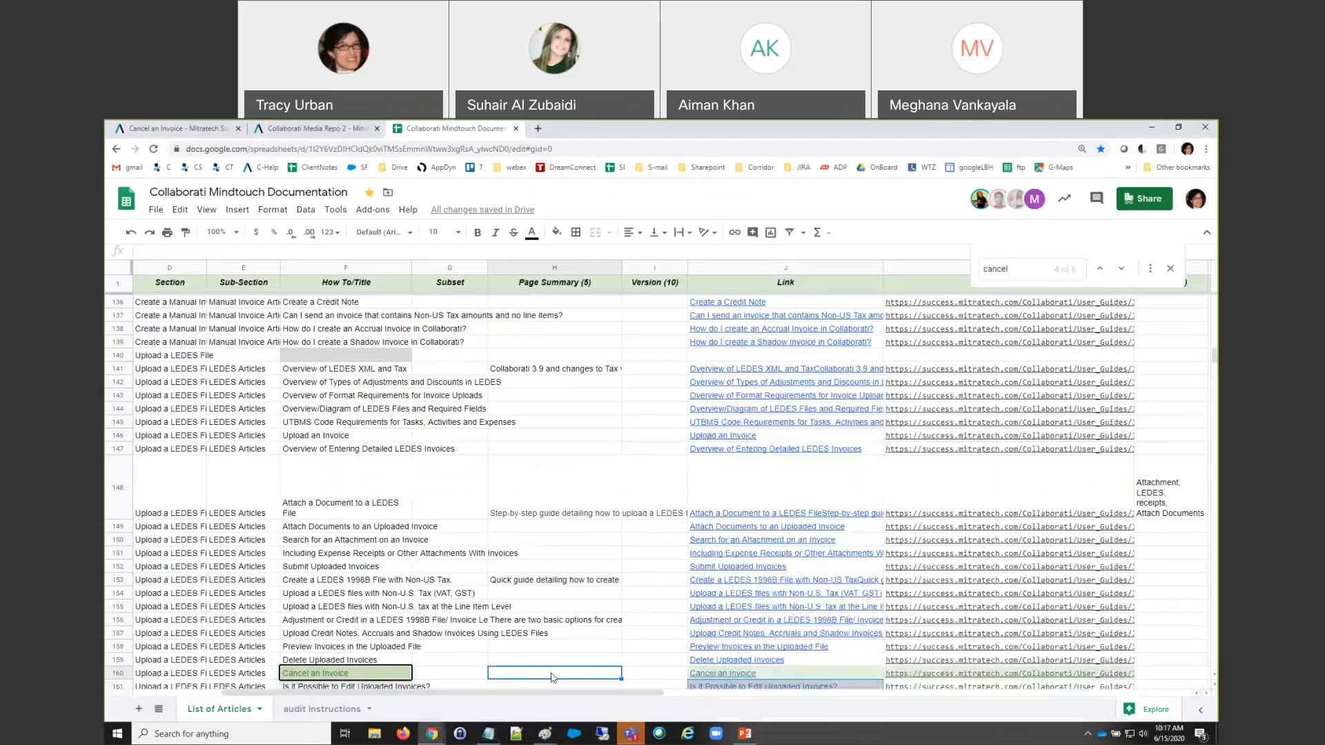
key("ctrl+v")
Enter version 3.5 for Cancel an Invoice and close the sheet search
key("Tab")
type("3.5")
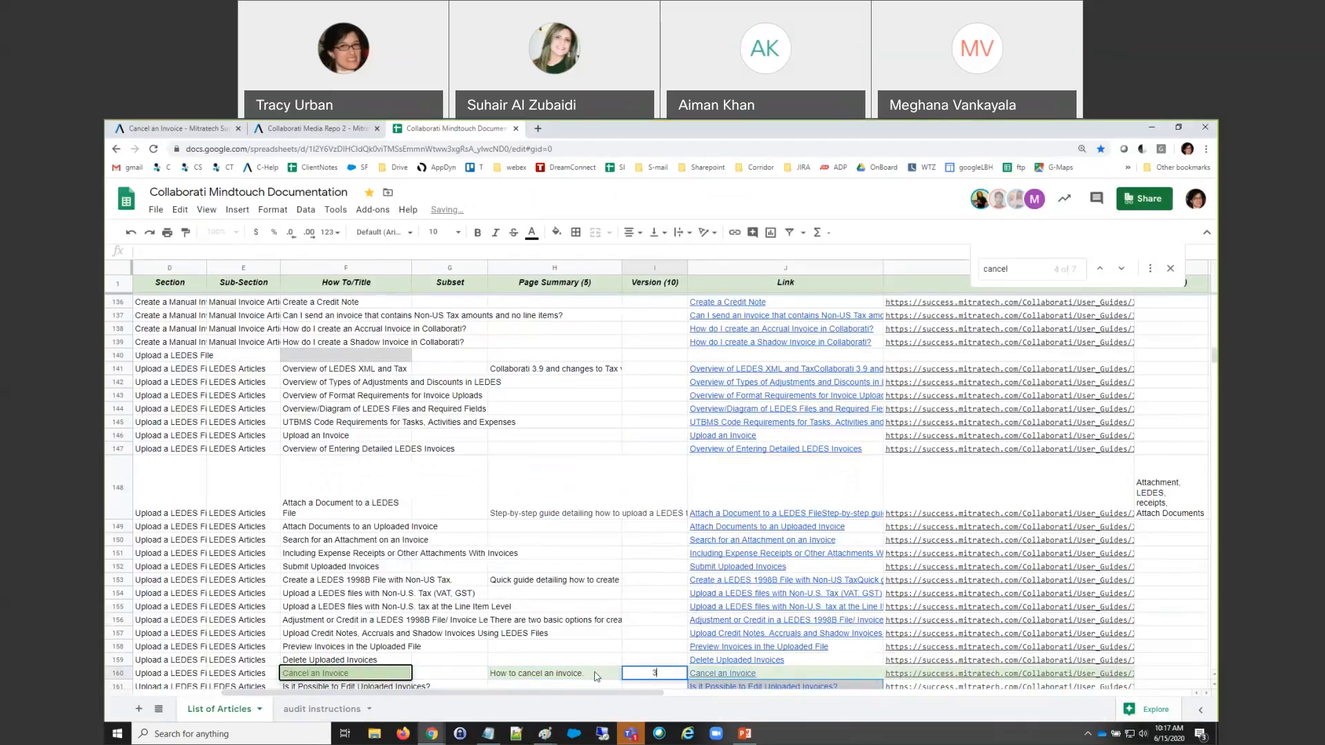
key("Tab")
key("Tab")
key("Tab")
key("Tab")
key("Tab")
key("Tab")
key("Tab")
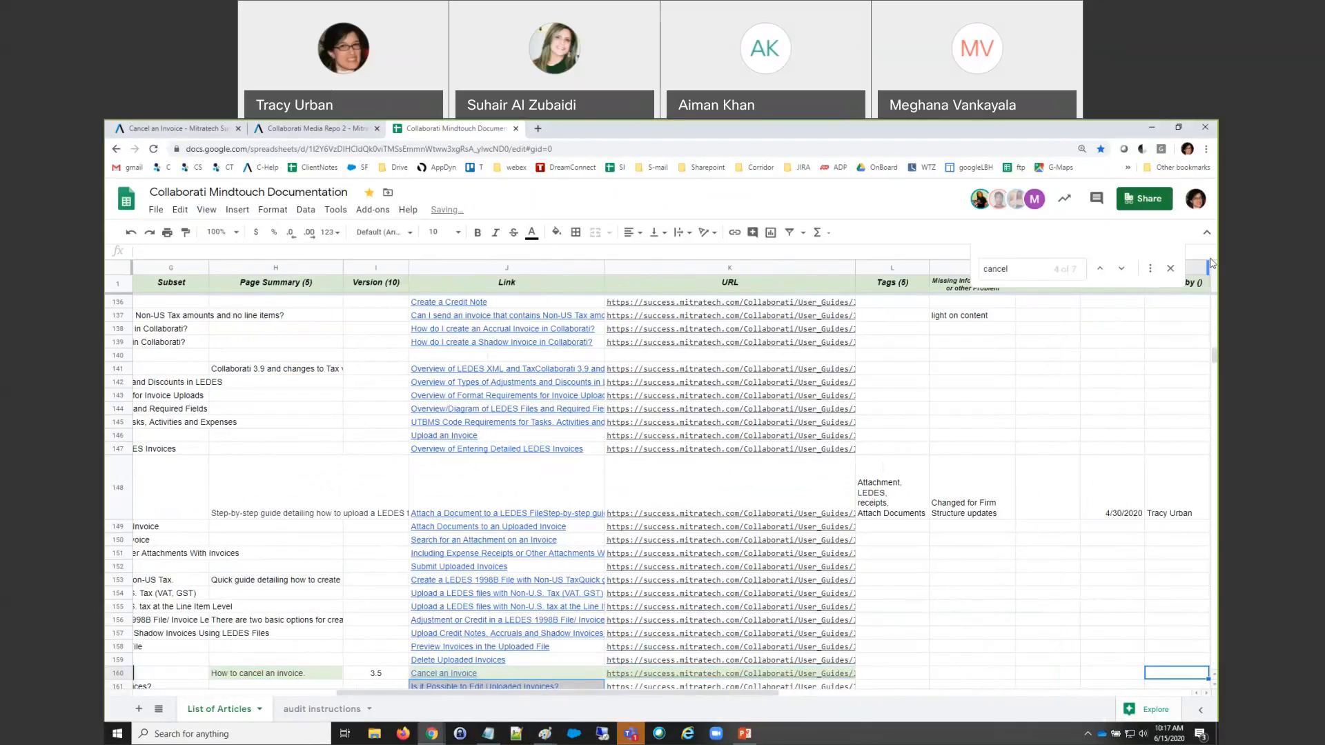
left_click(1171, 268)
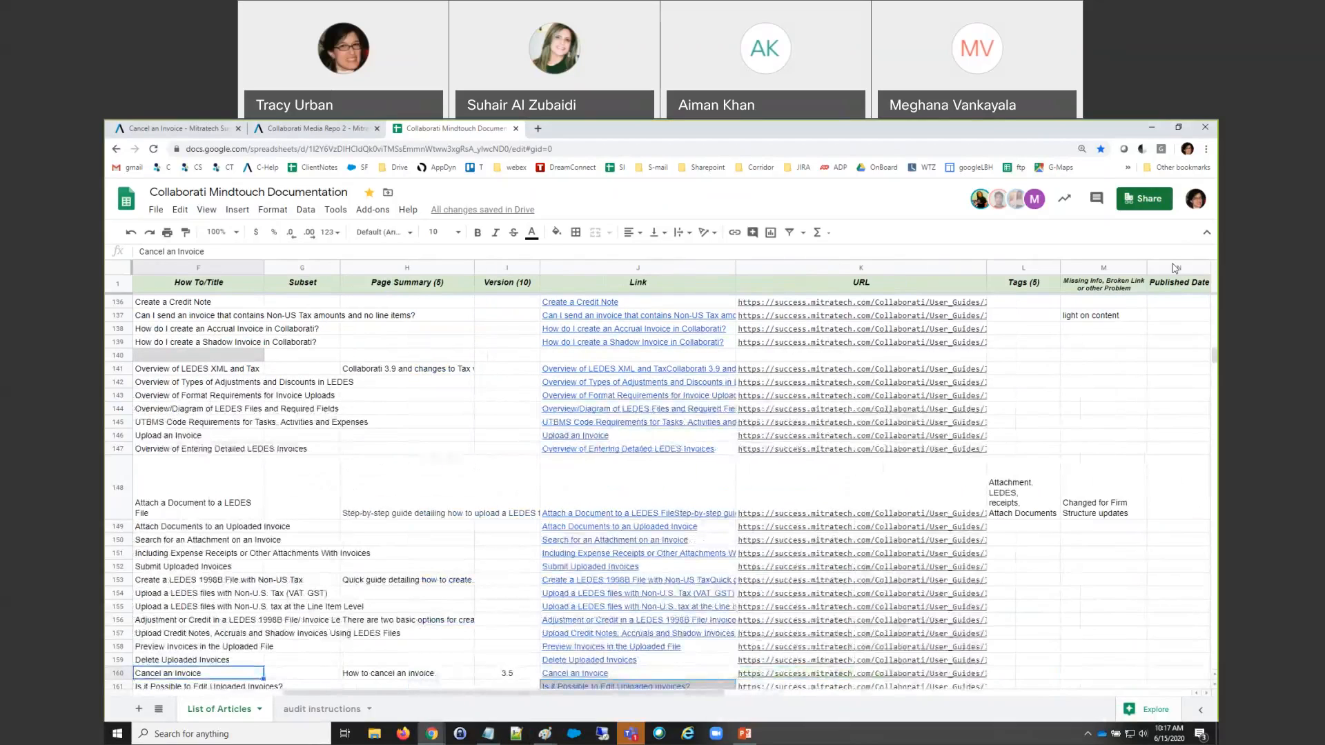
Copy the tags "3.5,Cancel Invoice,invoice" from the Notepad notes into the article's Tags cell and check the entry
key("alt+Tab")
left_click_drag(840, 471, 728, 474)
key("ctrl+c")
key("alt+Tab")
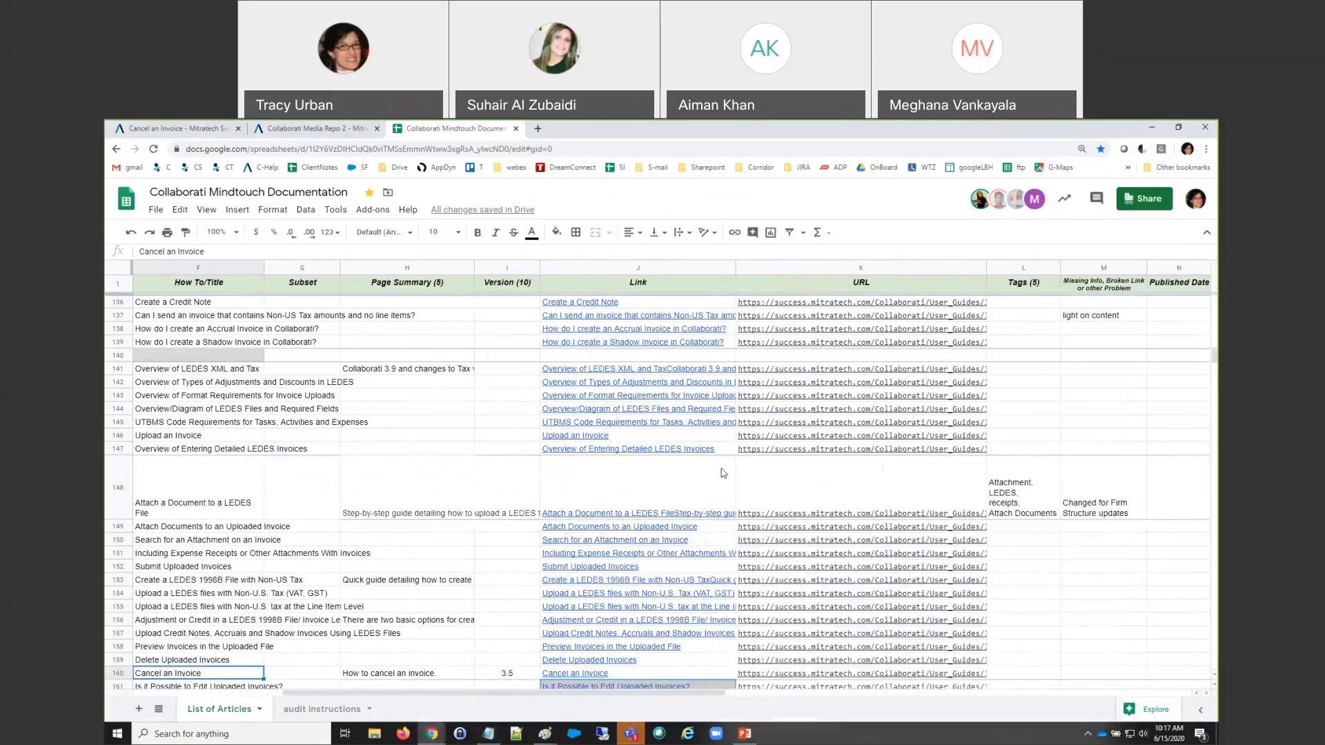
key("Left")
key("Right")
key("Right")
key("Right")
key("Right")
key("Right")
key("Right")
key("Right")
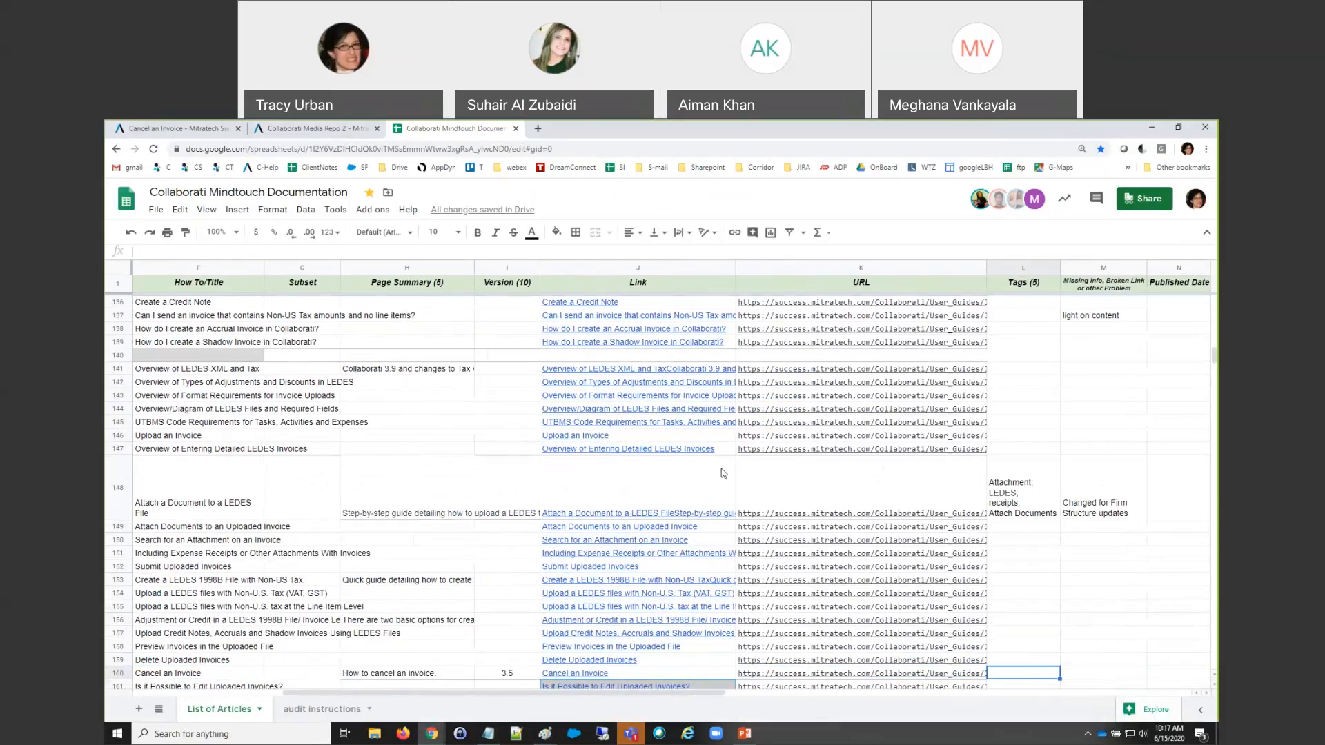
key("ctrl+v")
scroll(1072, 602, "down", 2)
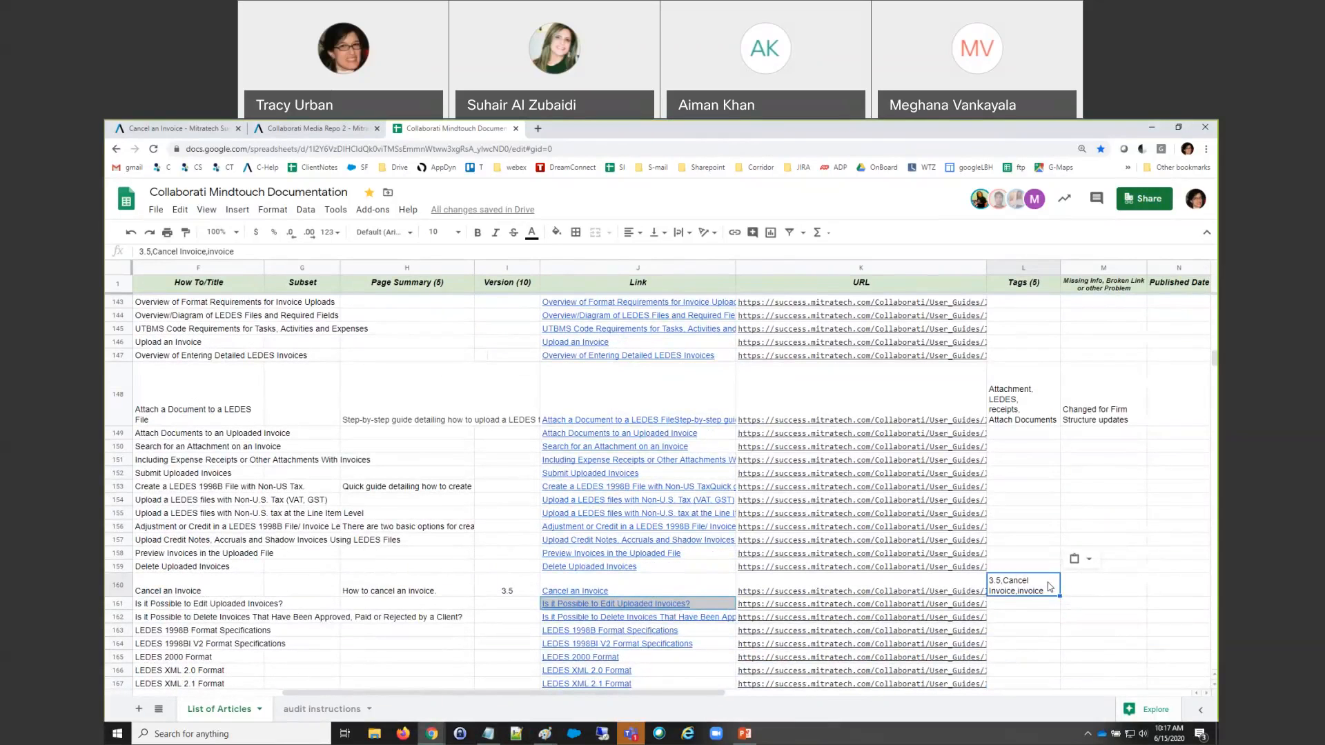
left_click(1094, 592)
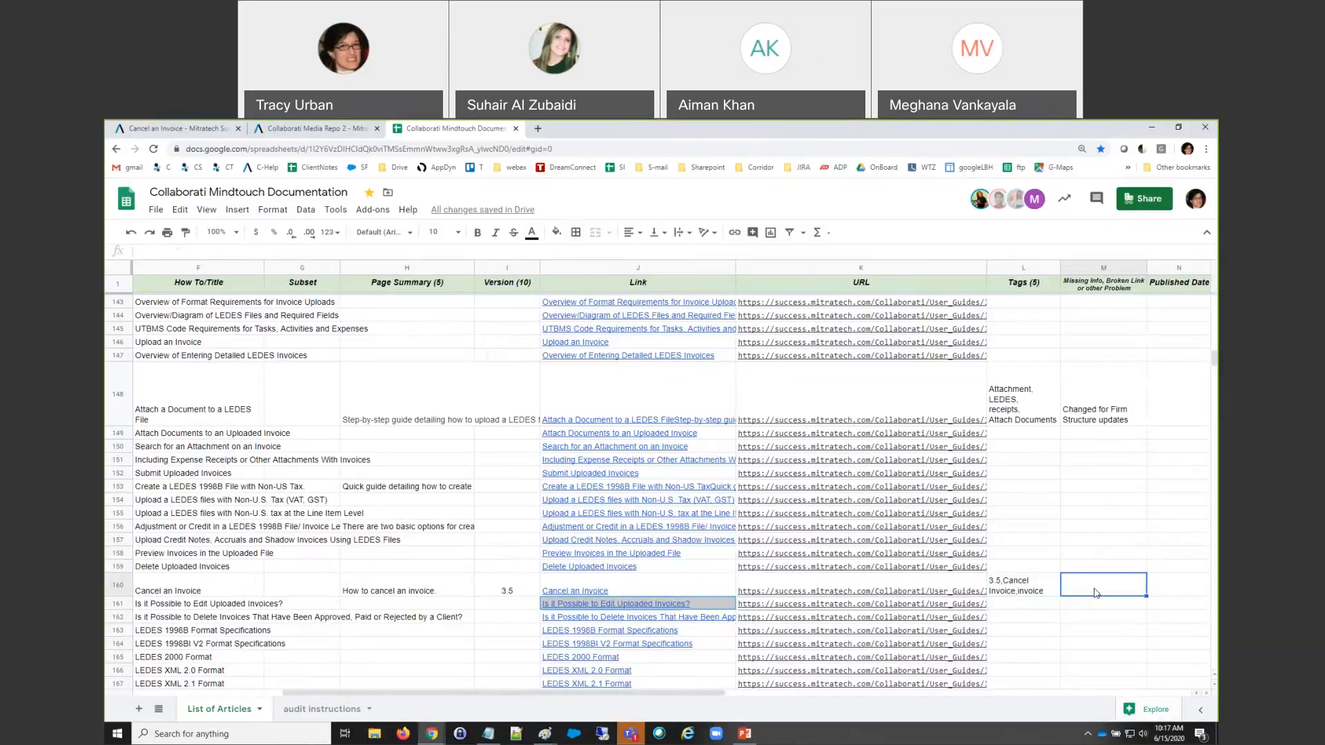
left_click(1046, 593)
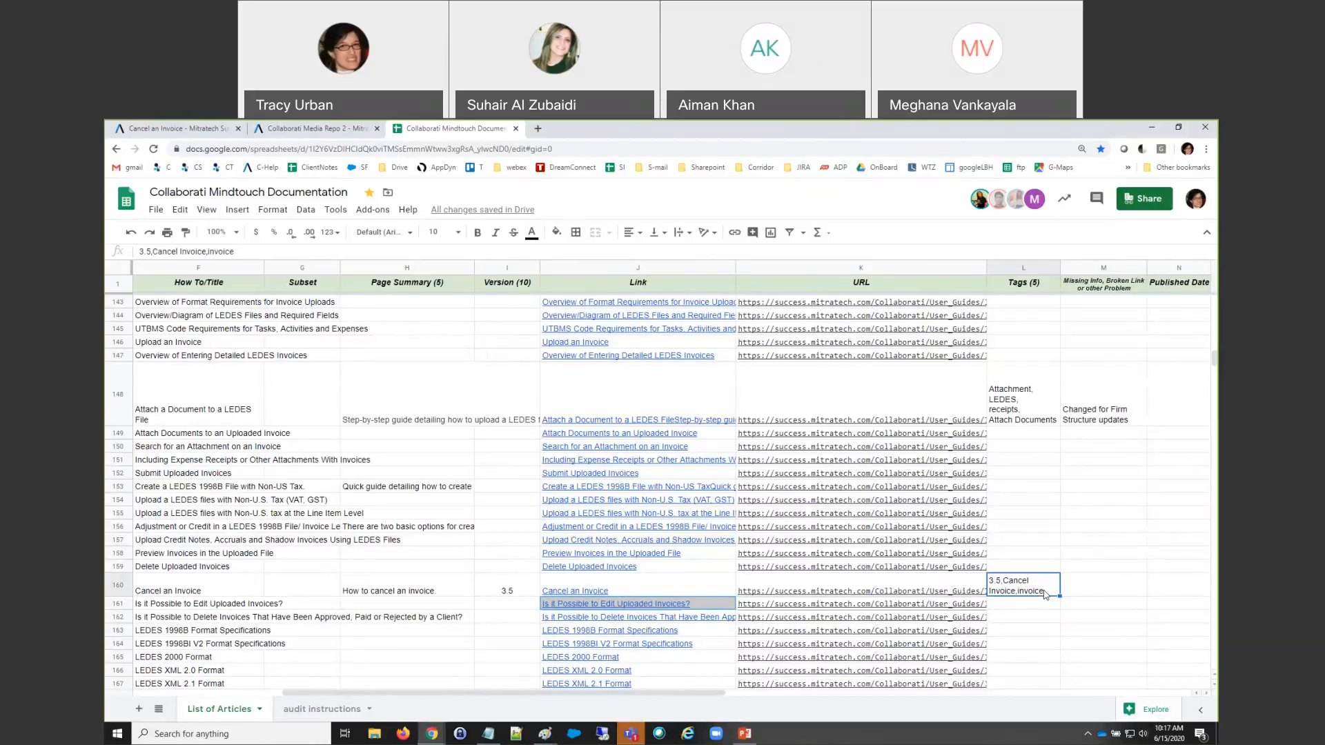
double_click(1046, 594)
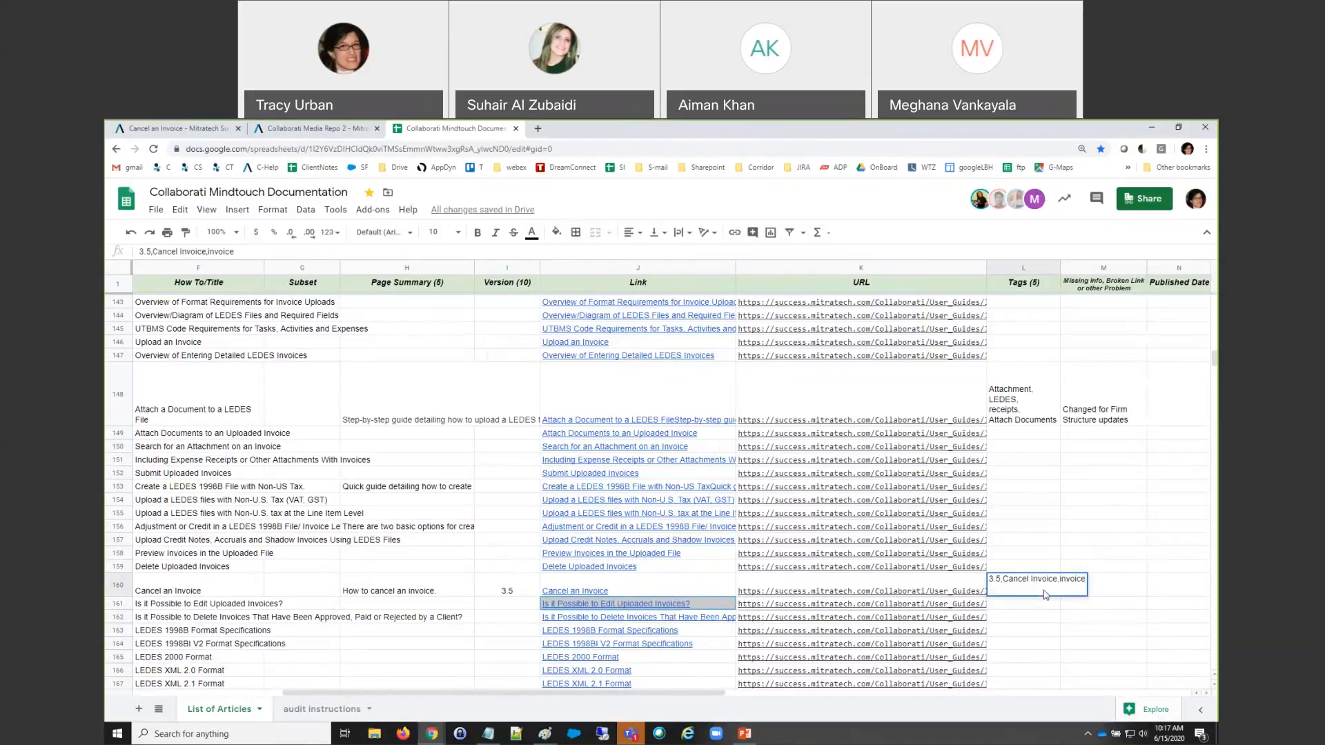
Enter the audit date 6/15/2020 and the auditor's first name in the Cancel an Invoice row
left_click(1105, 583)
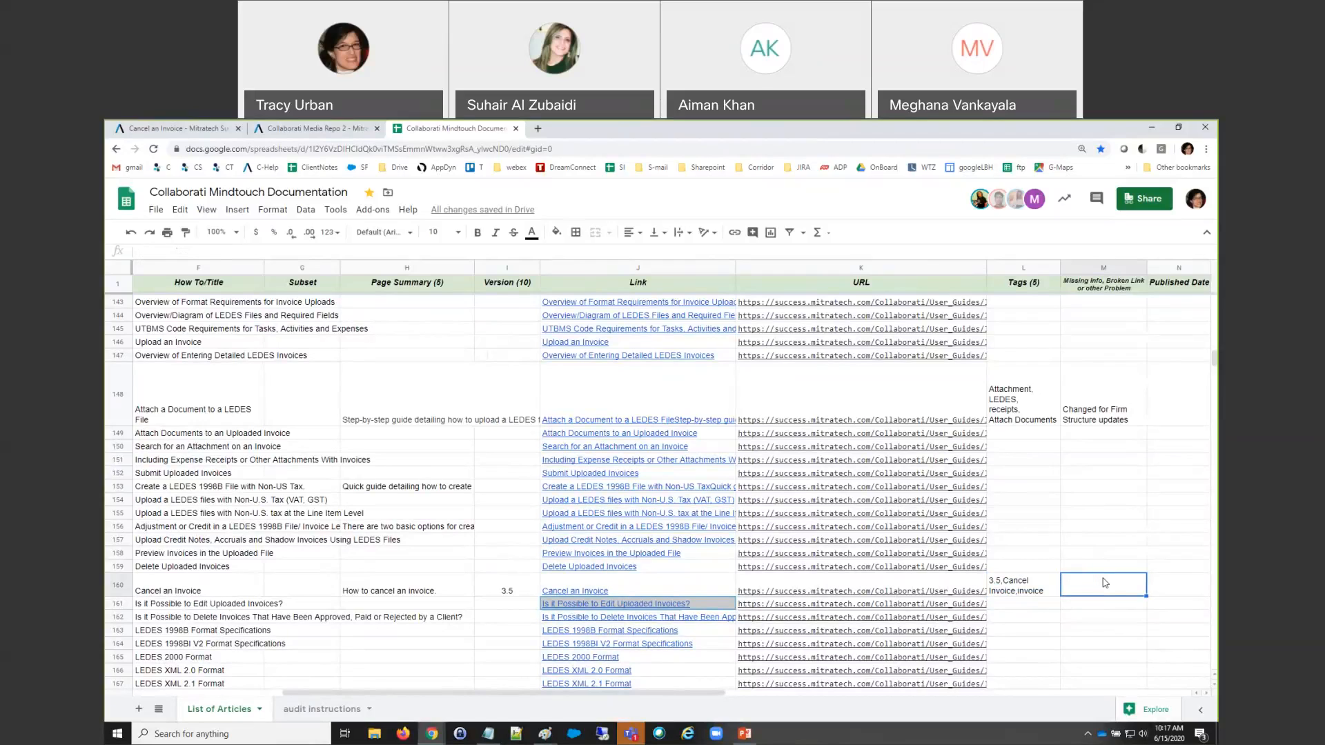
key("Right")
key("Right")
key("Right")
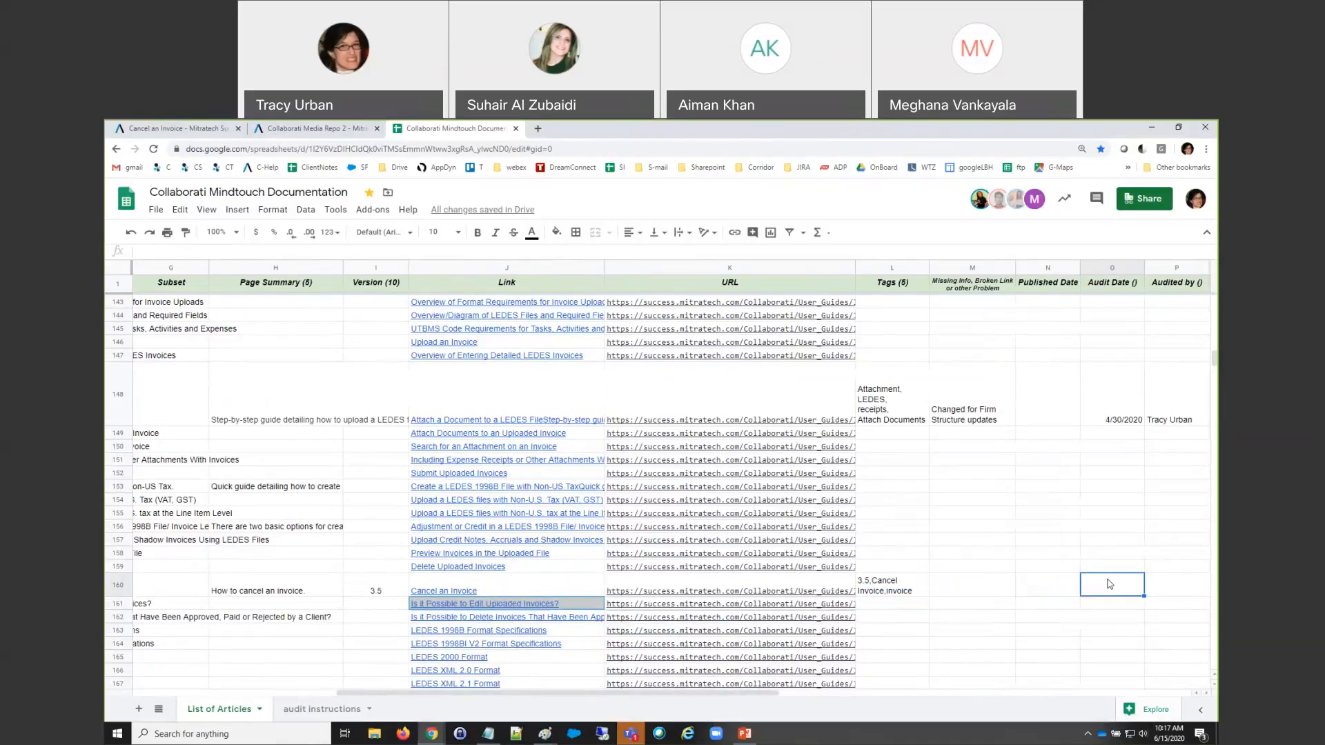
left_click(1109, 584)
type("6/15/2020")
key("Tab")
type("Trac")
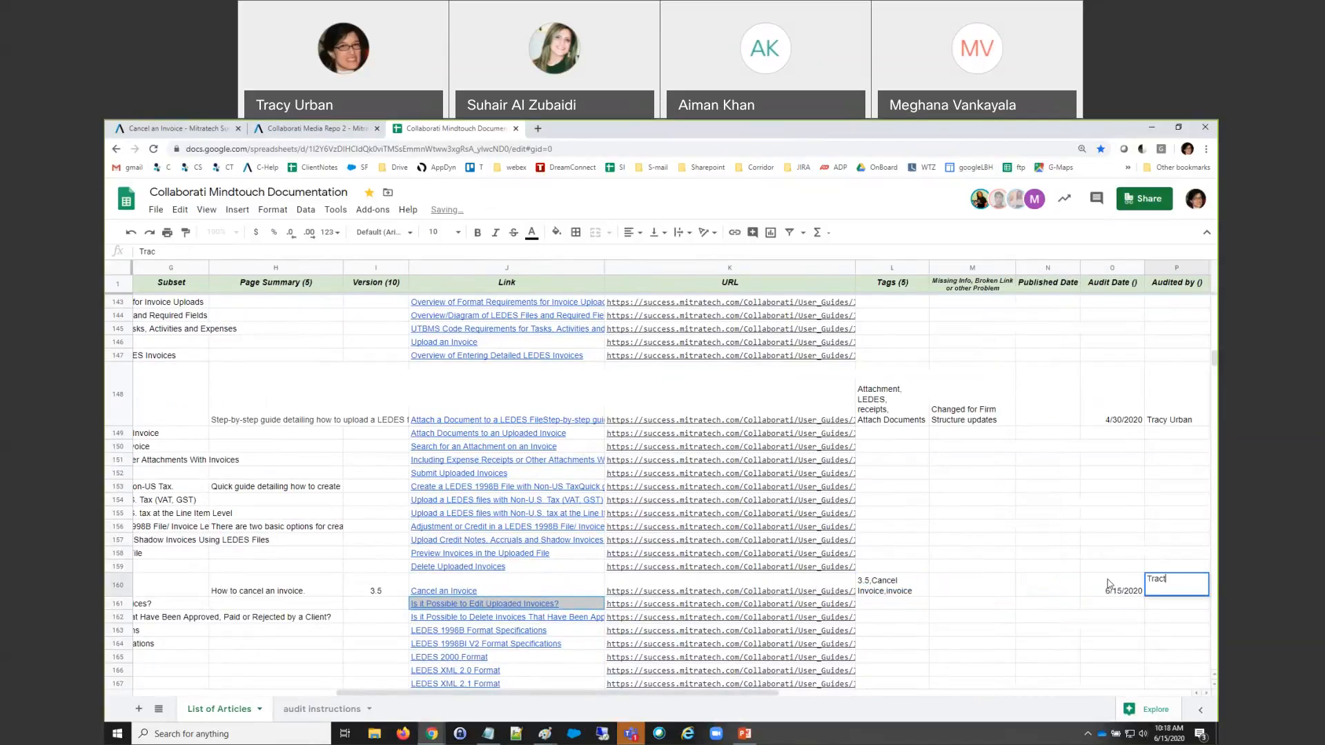
type("y")
key("Tab")
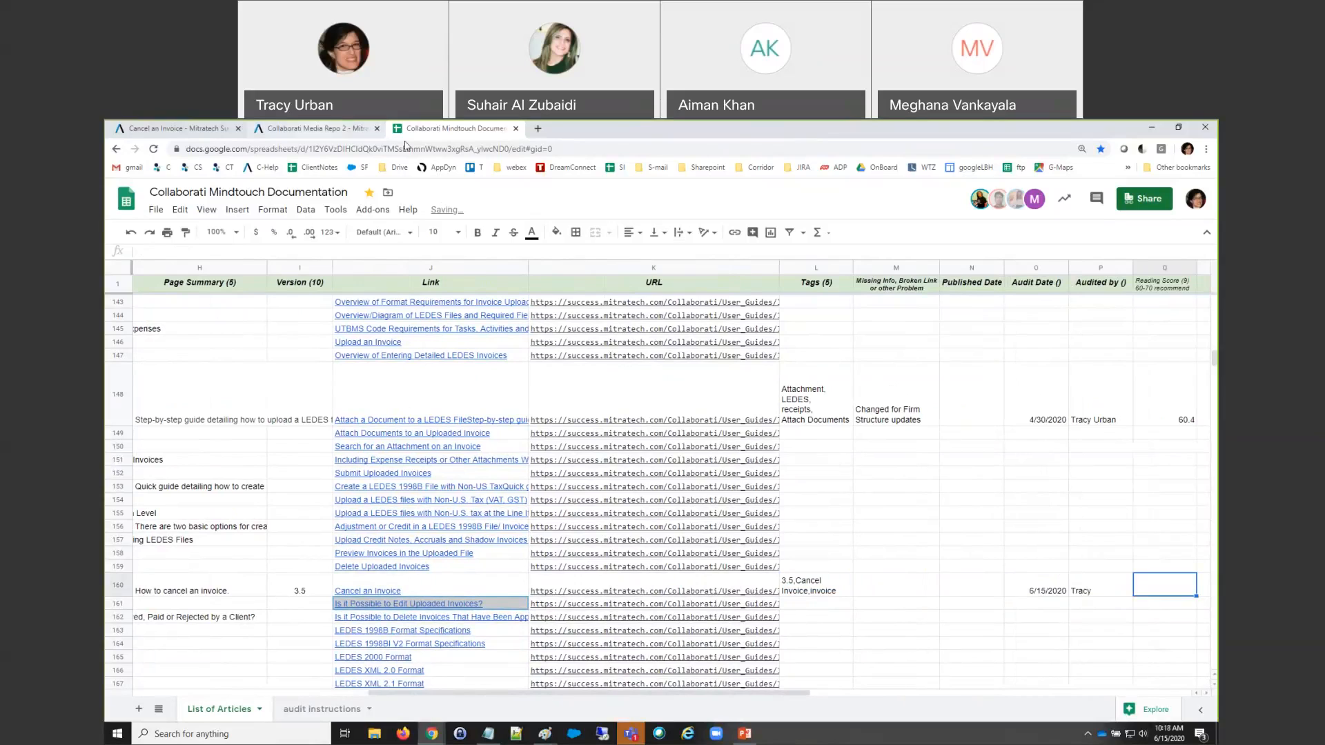
scroll(1010, 367, "right", 3)
key("Tab")
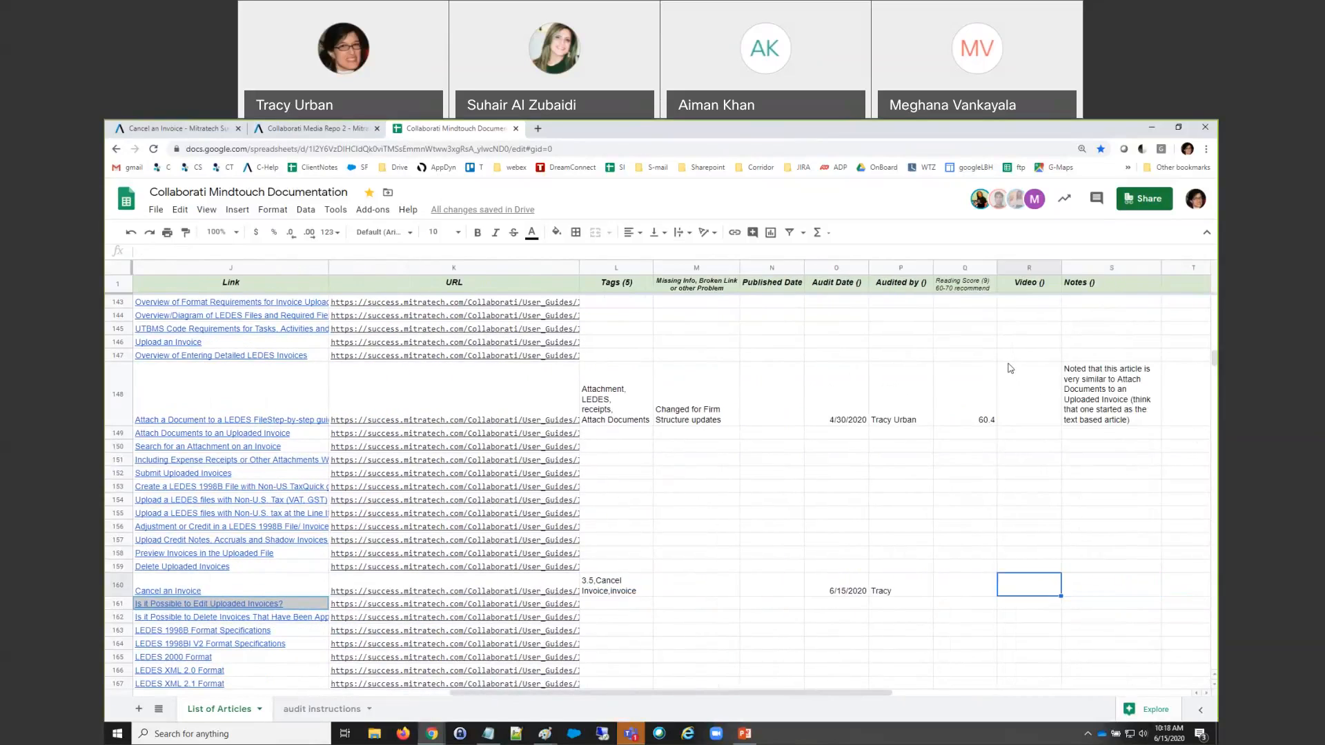
type("non")
key("BackSpace")
key("BackSpace")
key("BackSpace")
key("Tab")
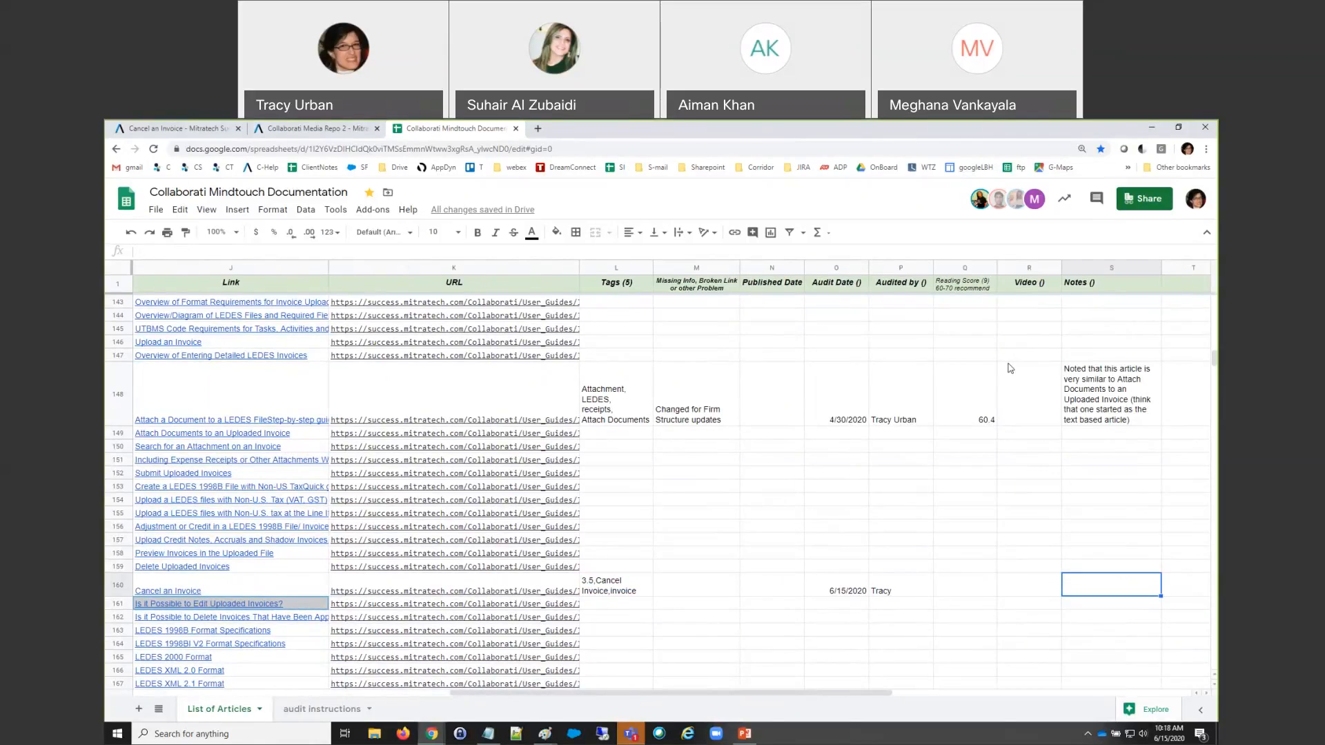
Search the Client Success Center for "cancel invoice" from the article page and look through the results for similar articles
left_click(176, 128)
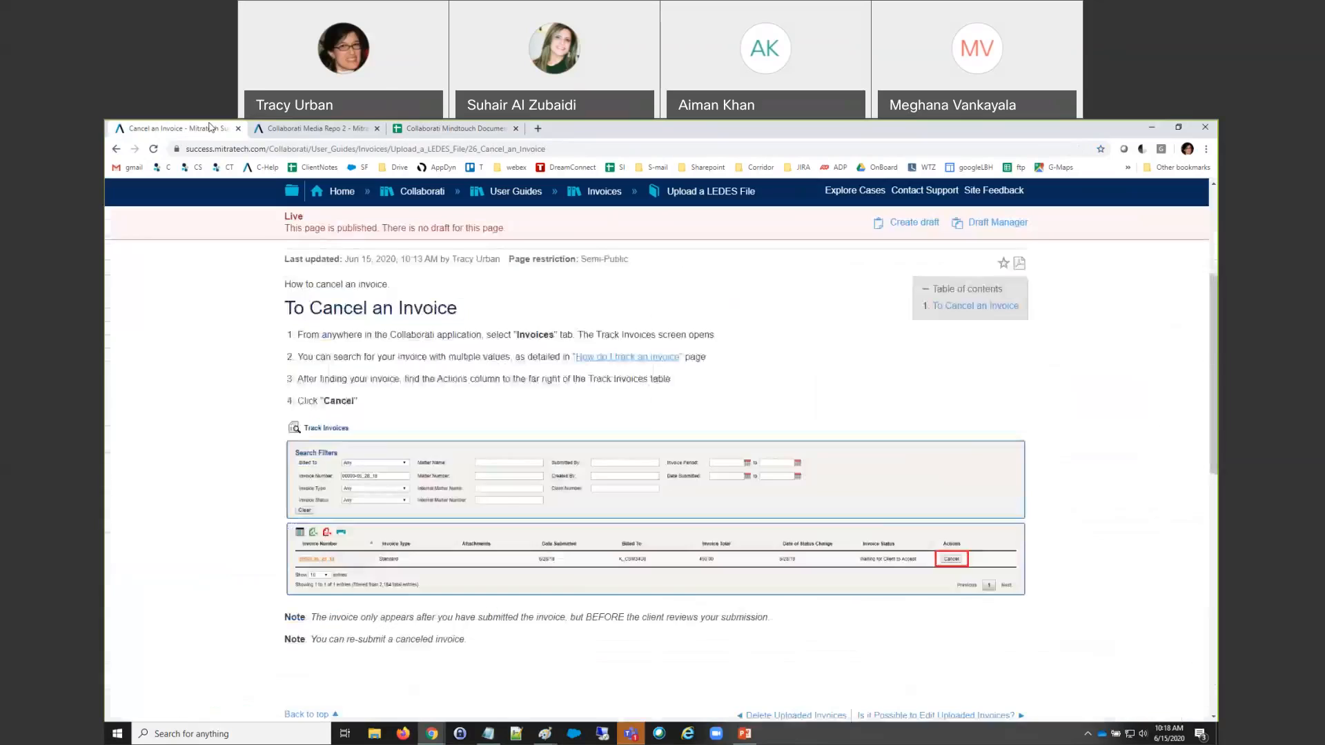
scroll(593, 251, "up", 4)
left_click(657, 233)
type("cancel invoice")
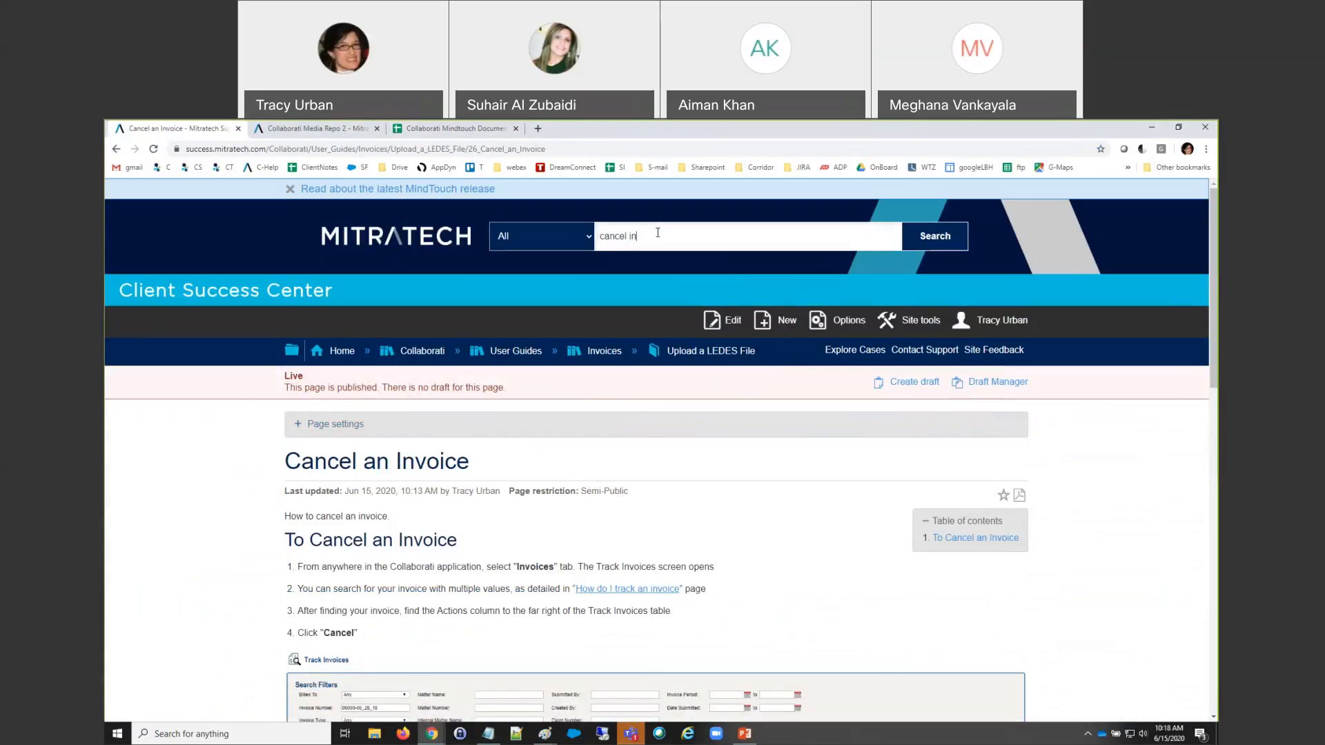
key("Return")
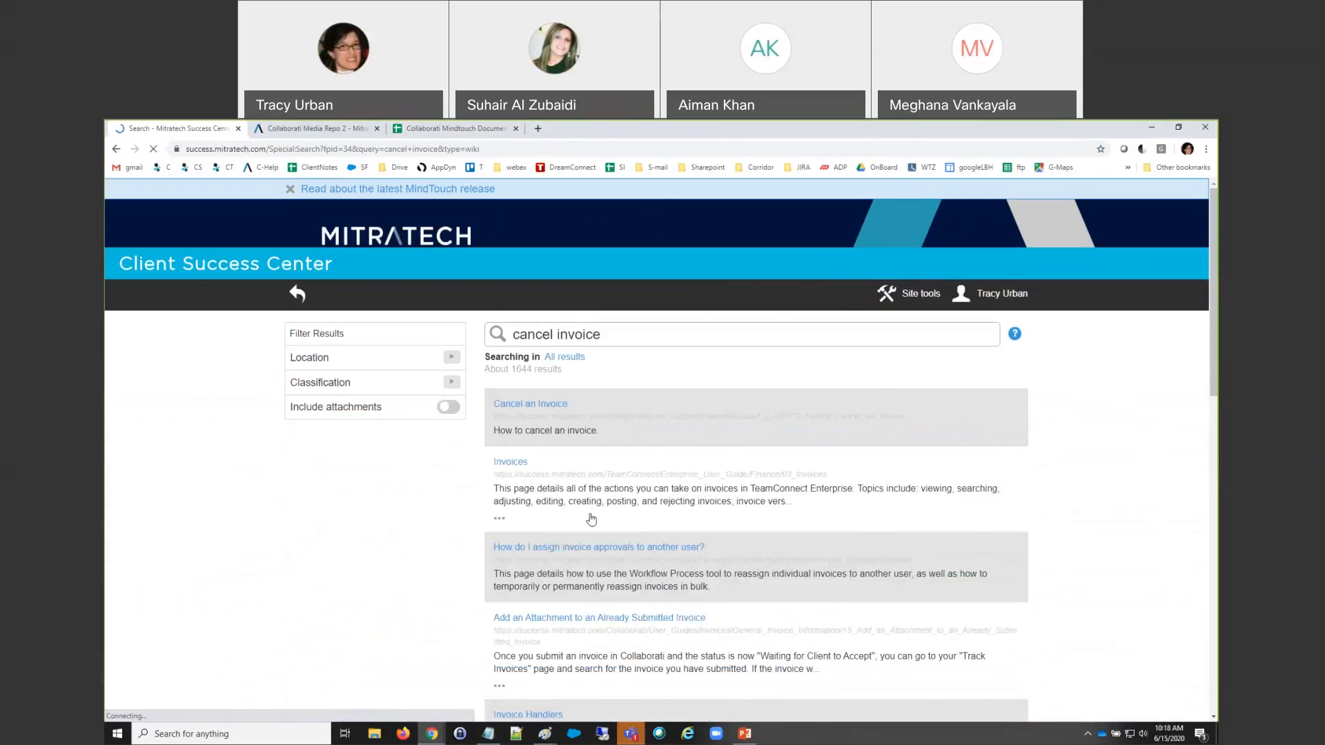
scroll(590, 517, "down", 3)
scroll(591, 519, "down", 3)
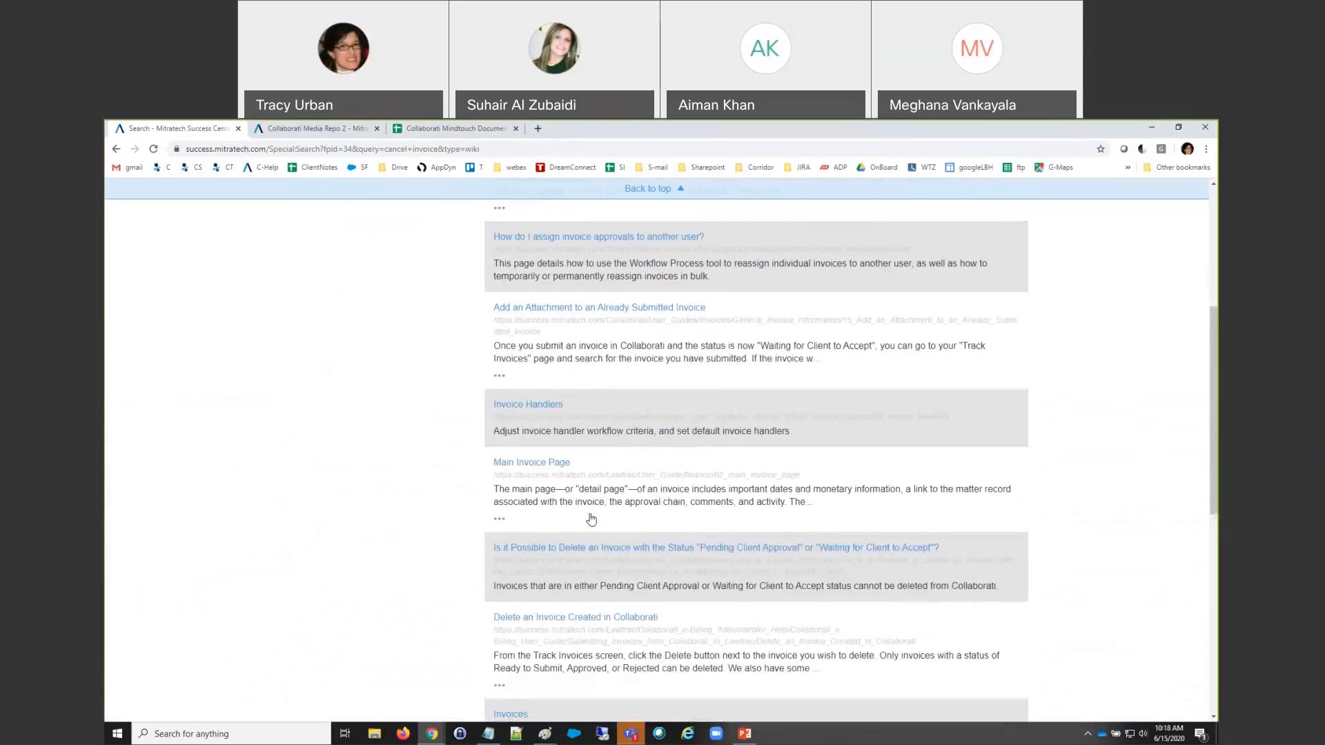
Review the "cancel invoice" search results for similar articles and reopen the Cancel an Invoice article
scroll(592, 518, "up", 5)
scroll(592, 519, "down", 4)
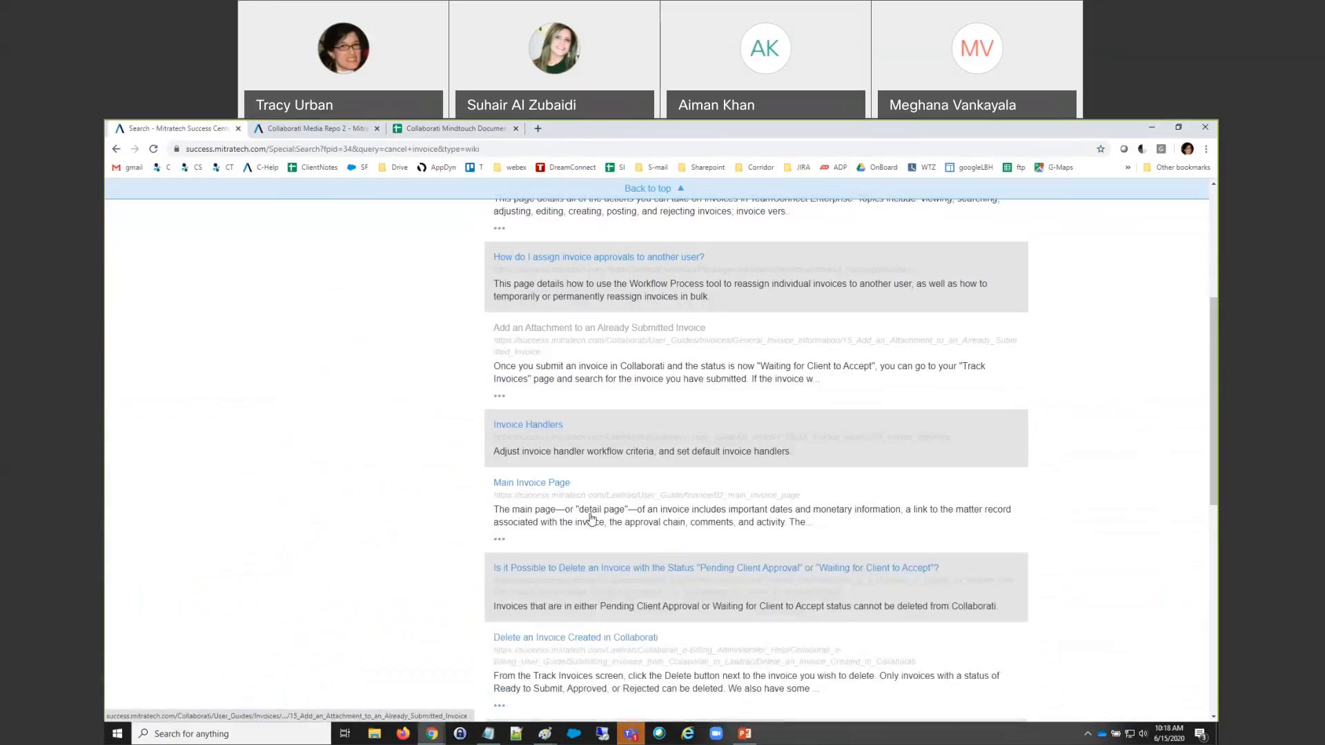
scroll(591, 640, "up", 4)
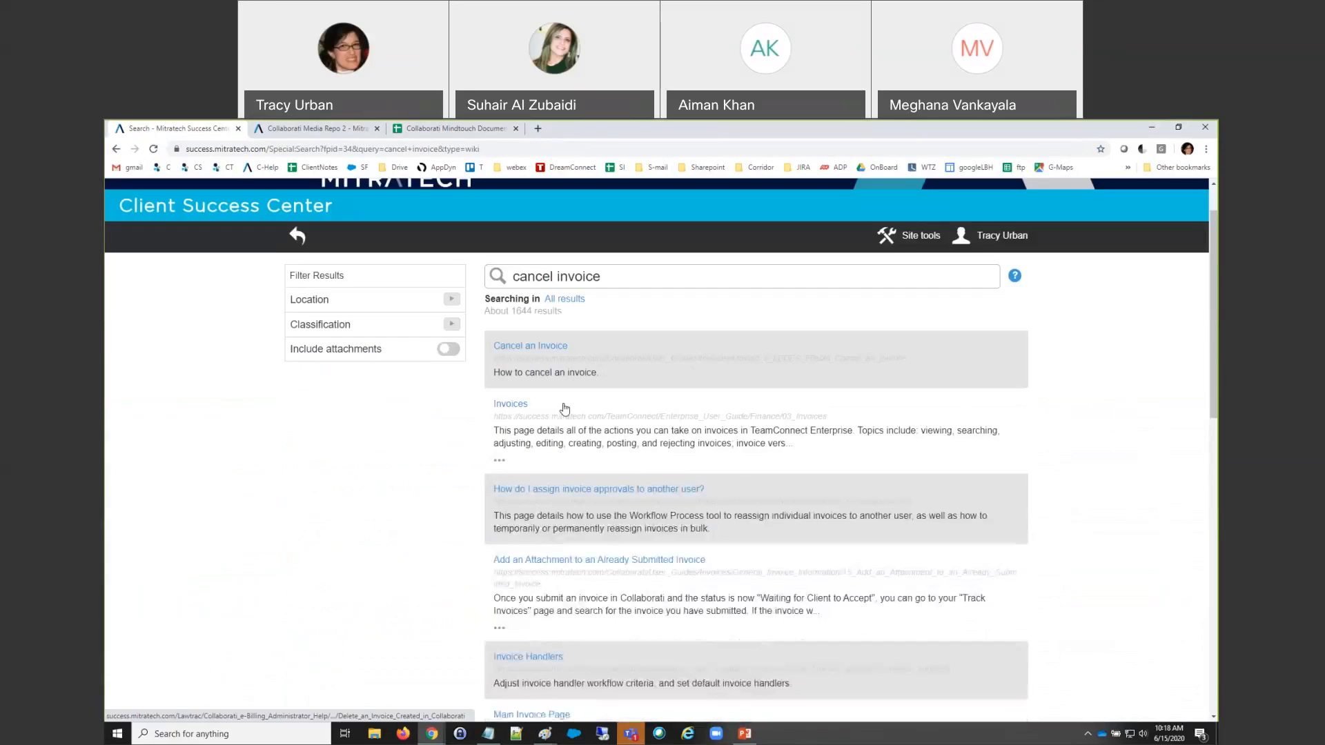
left_click(542, 352)
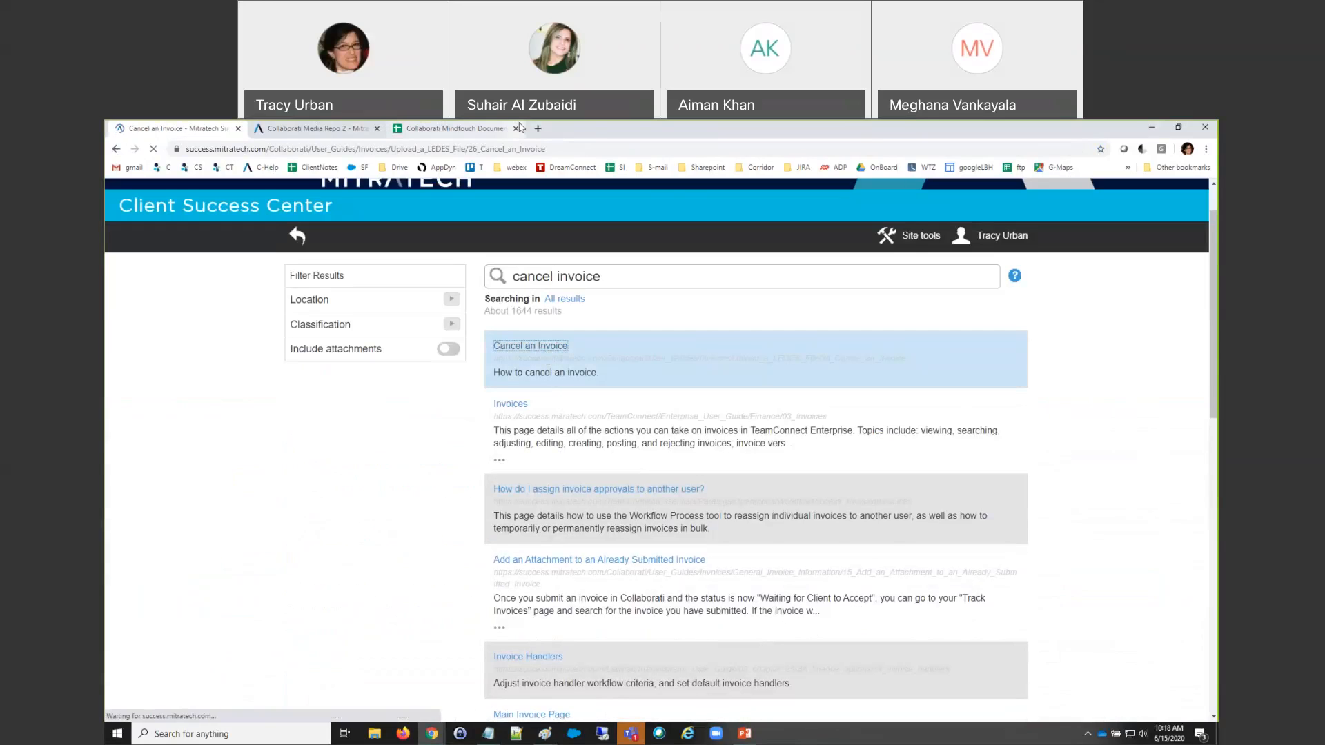
Open the WebFX readability test tool from the Readability Score link in the audit instructions sheet
key("ctrl+3")
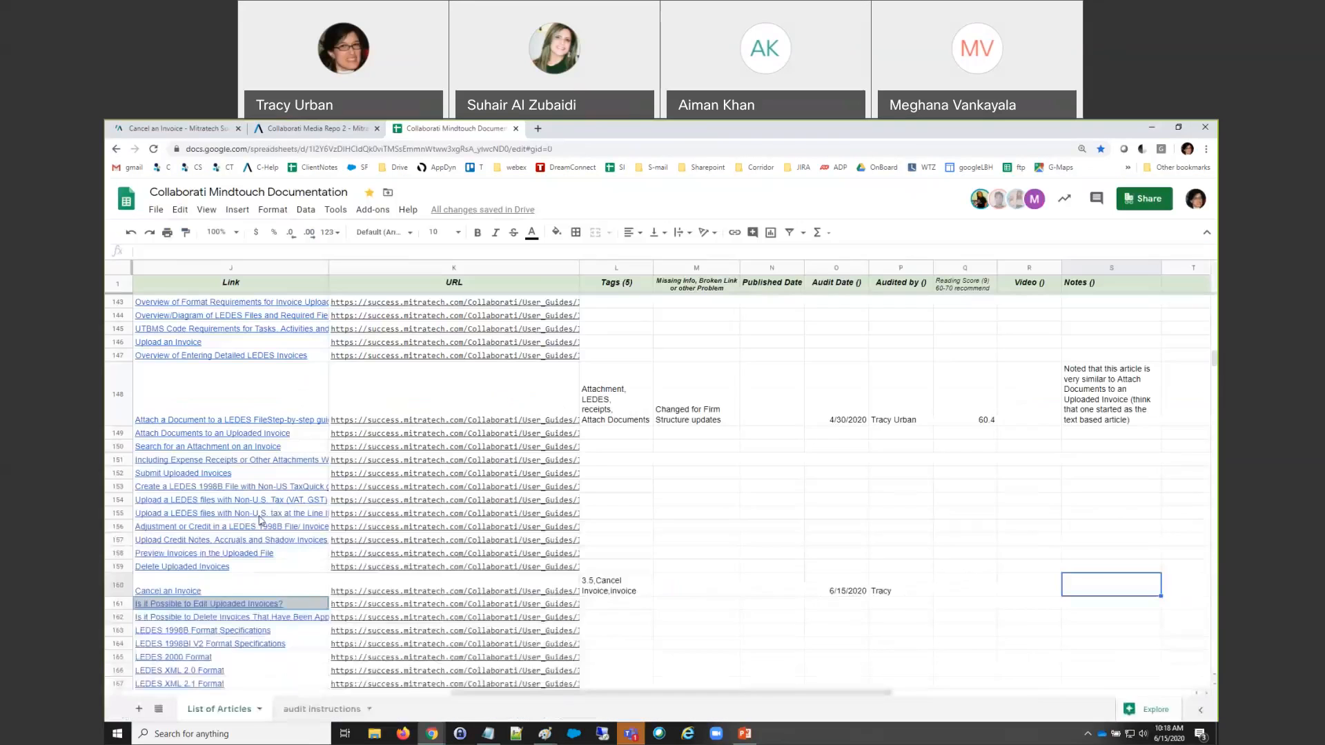
left_click(319, 708)
scroll(294, 670, "down", 10)
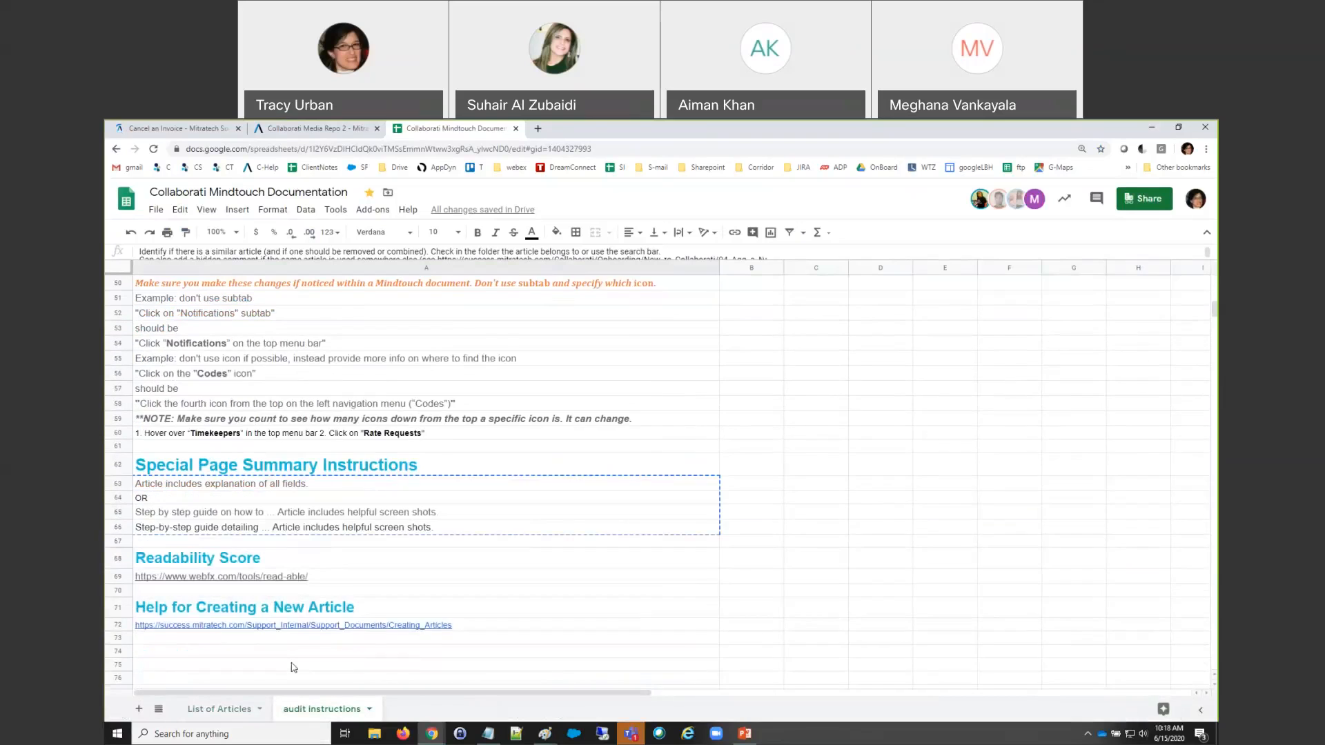
left_click(180, 503)
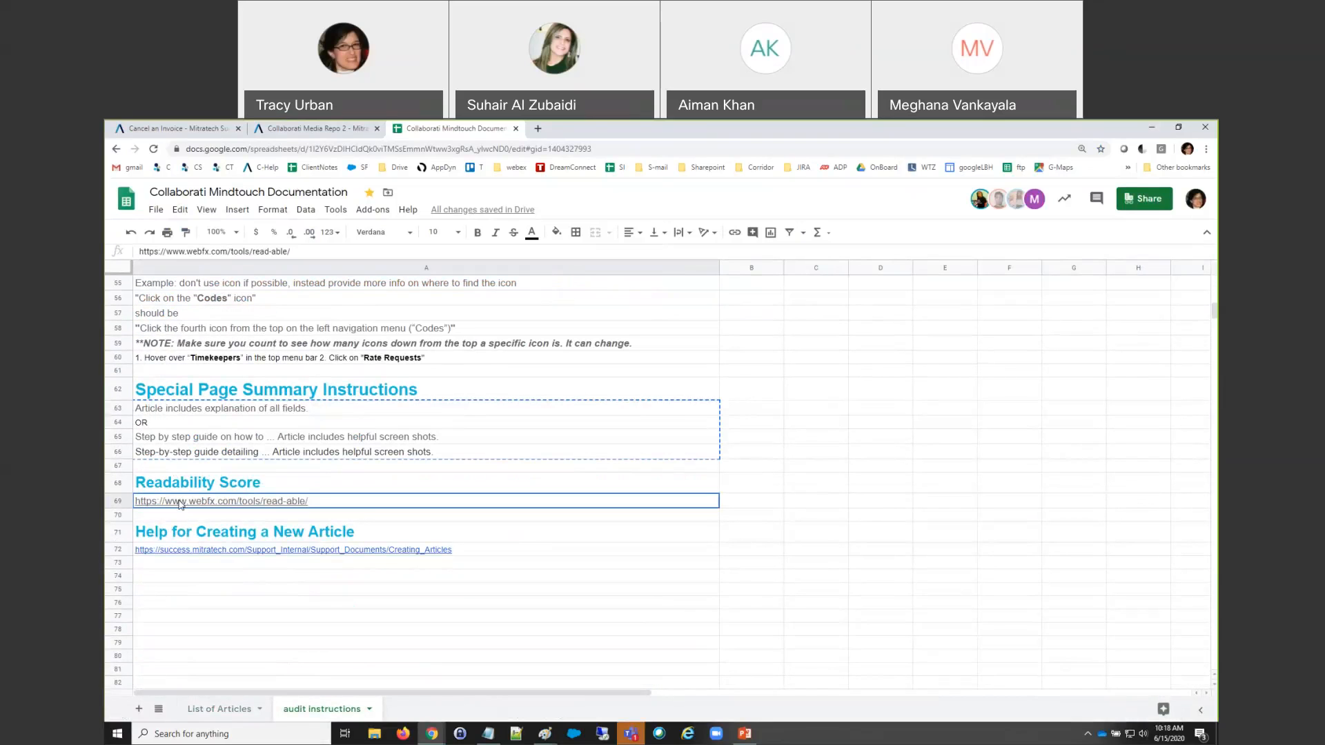
left_click(207, 525)
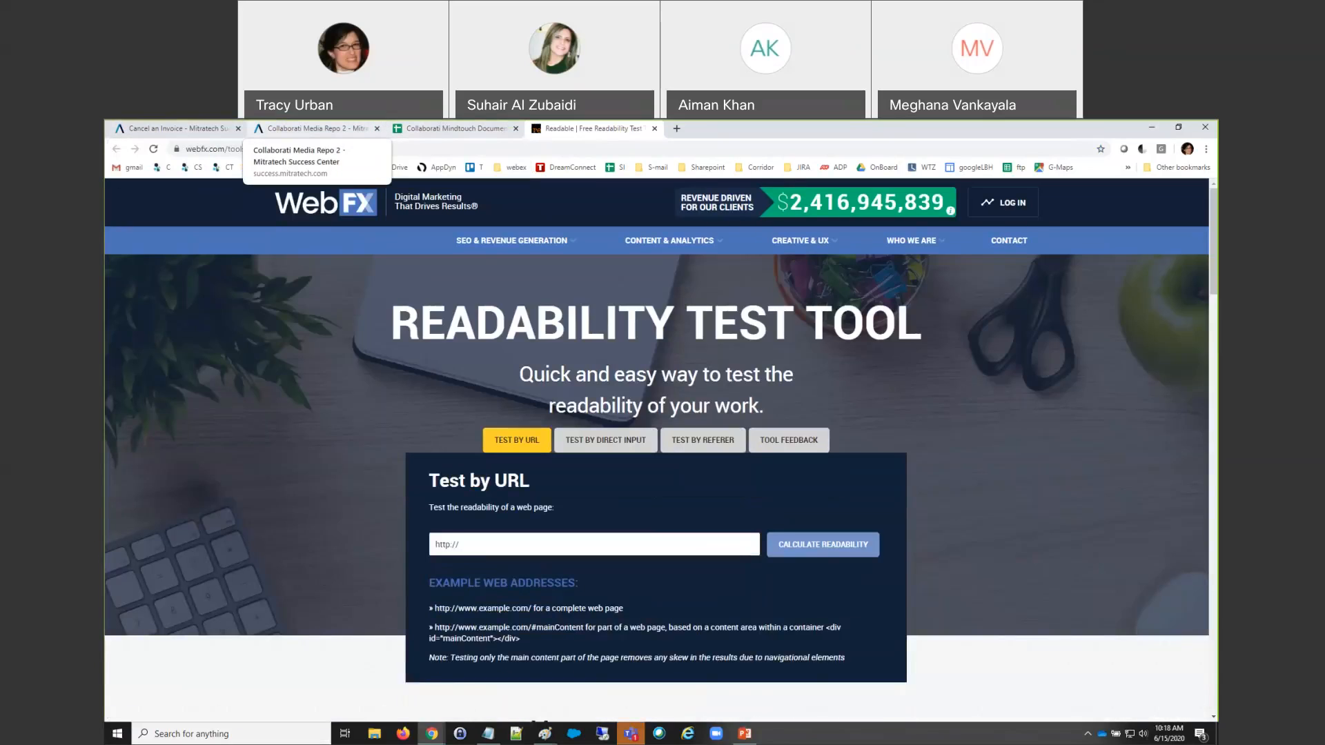
Run the readability test by URL on the Cancel an Invoice article's address and view the readability indices
left_click(491, 541)
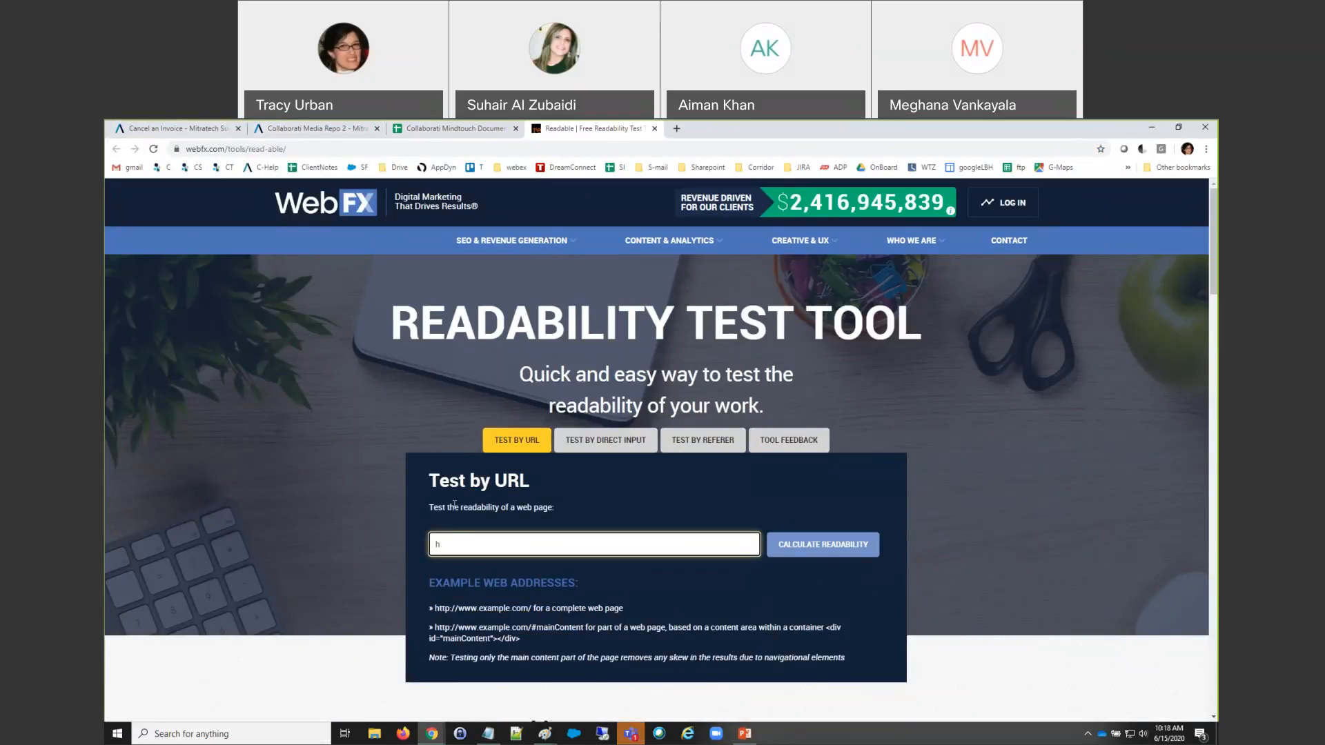
left_click(186, 129)
left_click(216, 150)
key("ctrl+c")
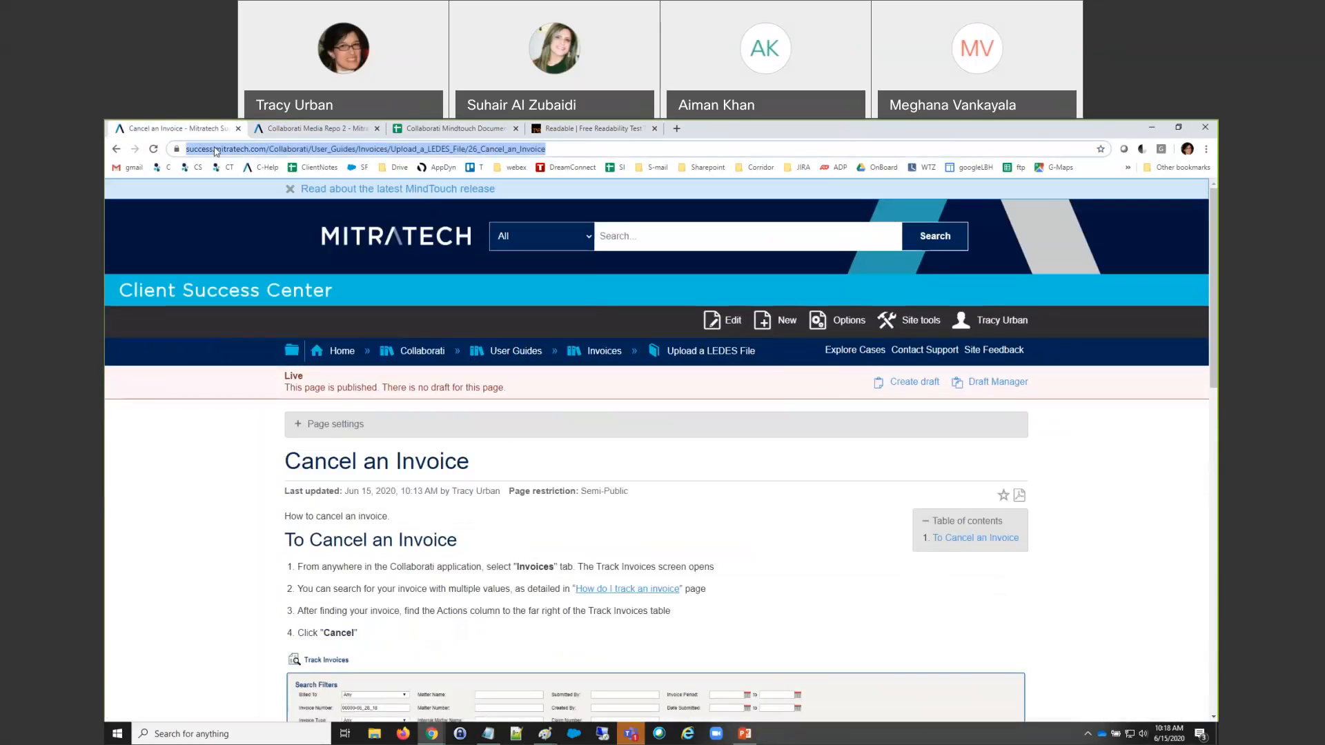
left_click(587, 129)
key("ctrl+v")
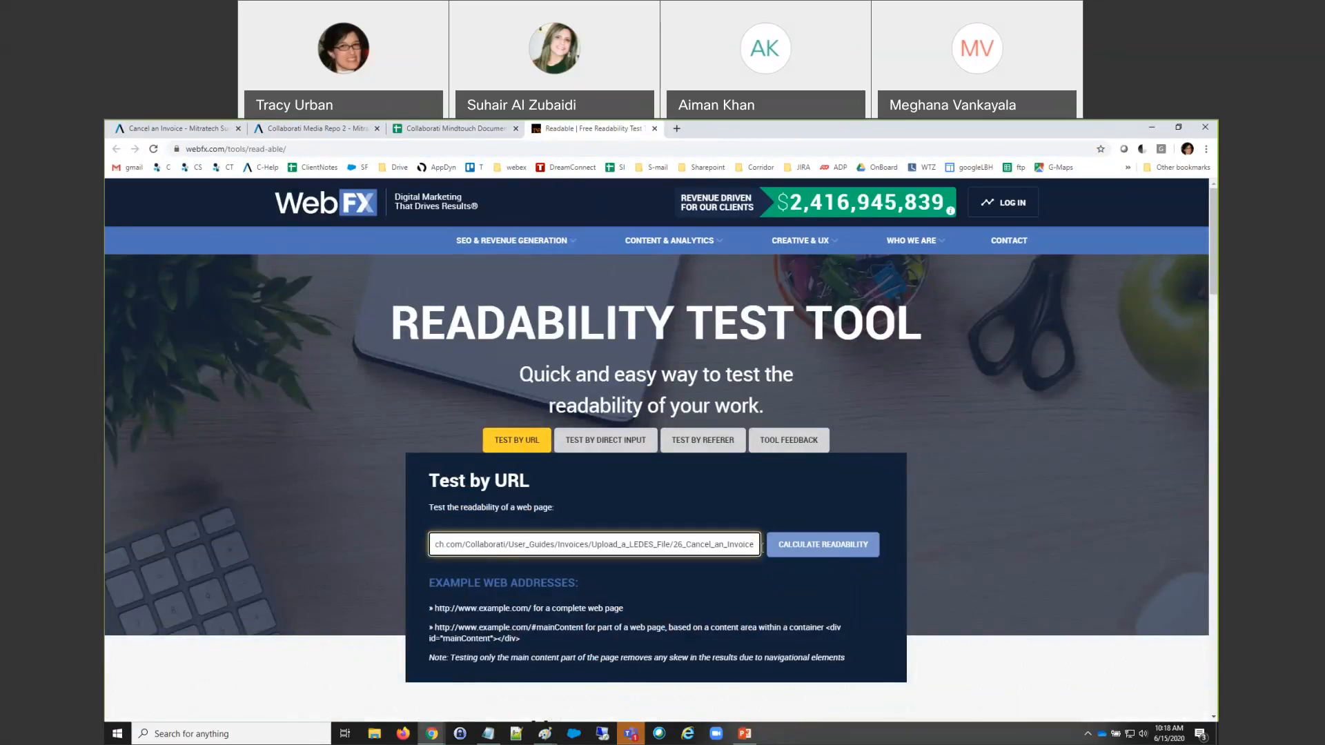
left_click(824, 547)
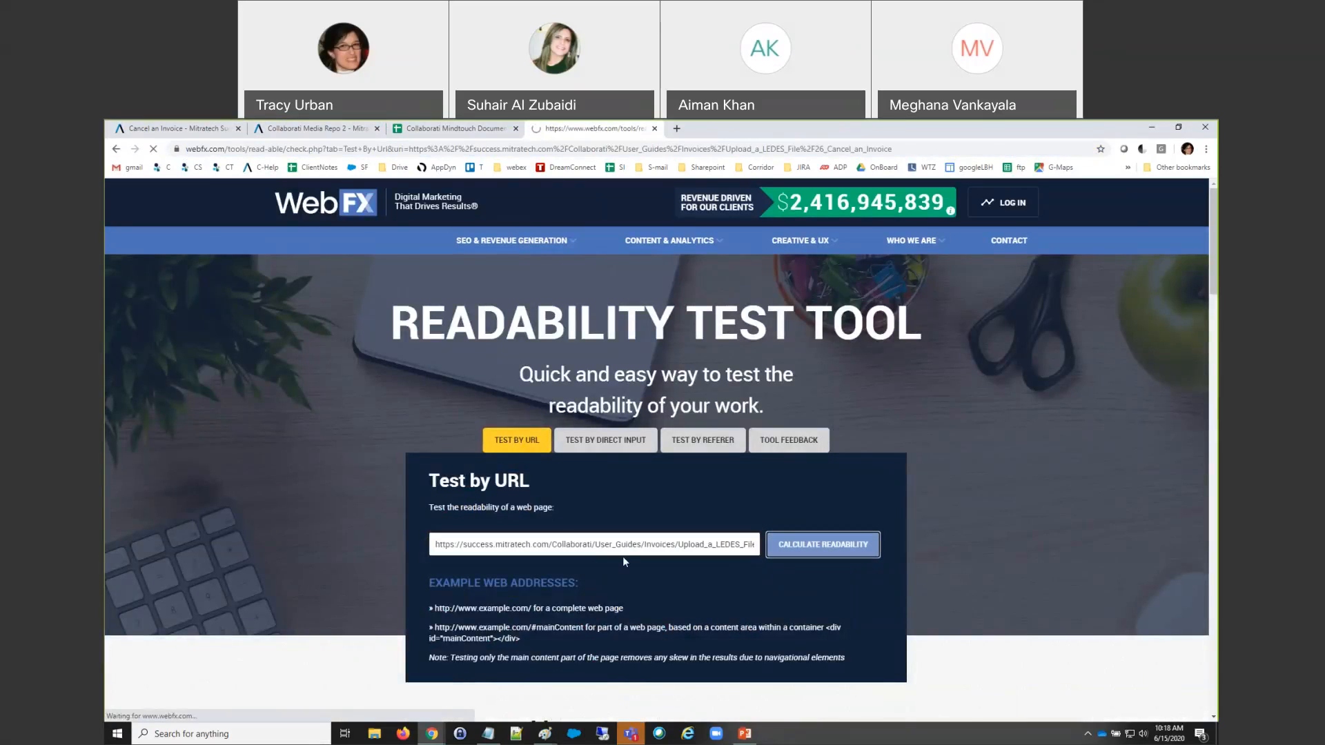
scroll(573, 542, "down", 5)
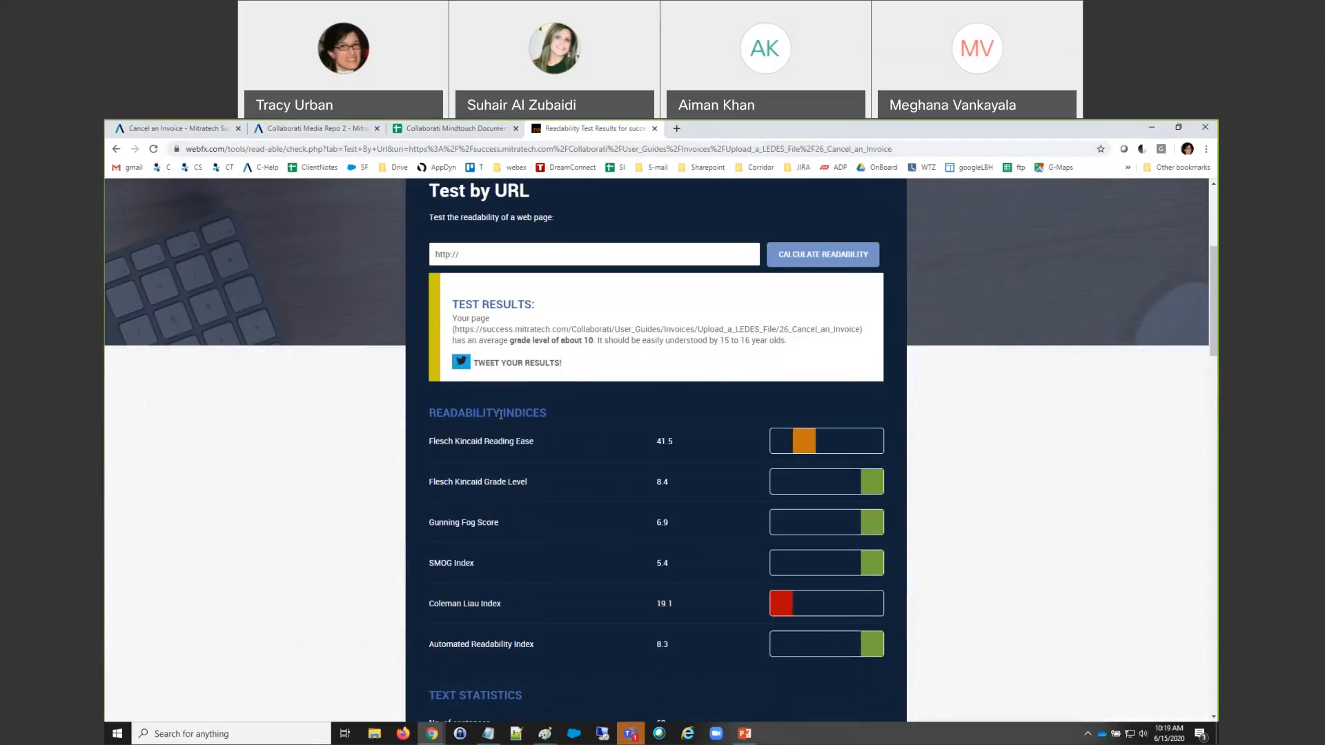
Return to the List of Articles sheet and go to the Reading Score cell in the Cancel an Invoice row
left_click(456, 128)
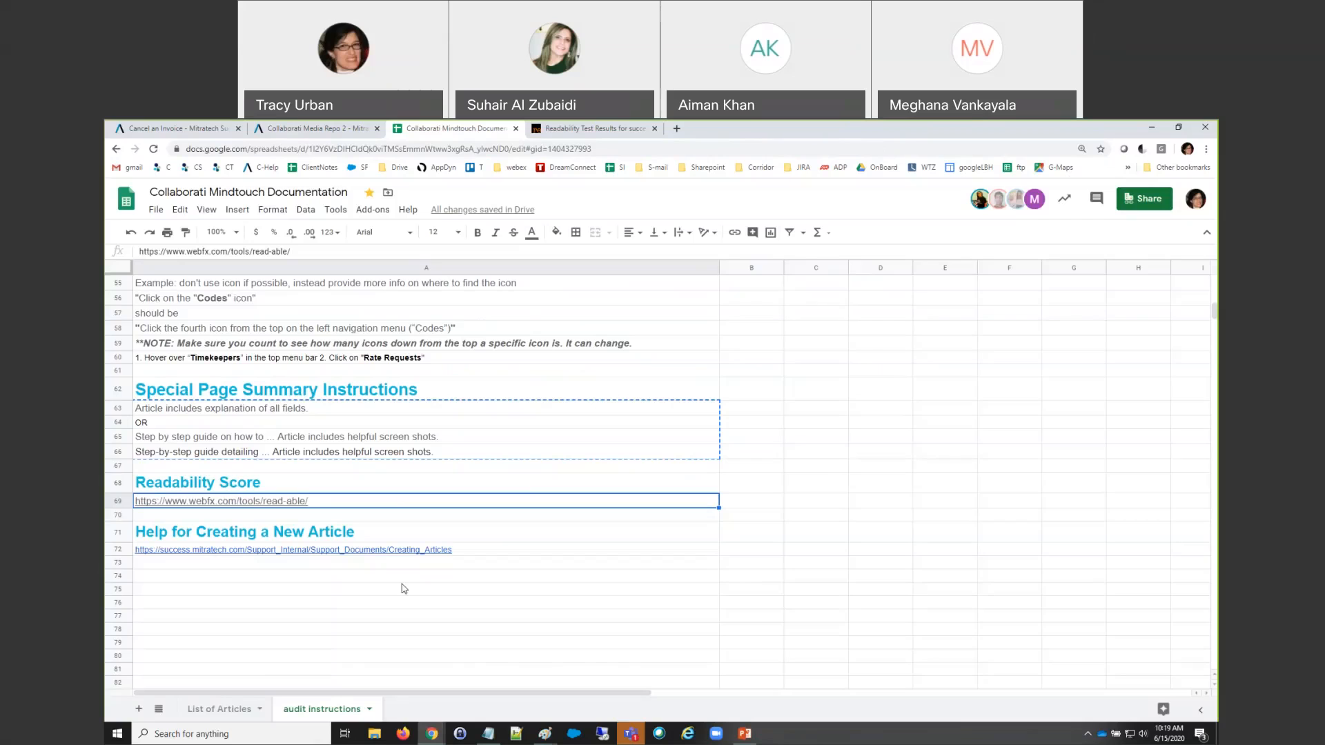
left_click(220, 709)
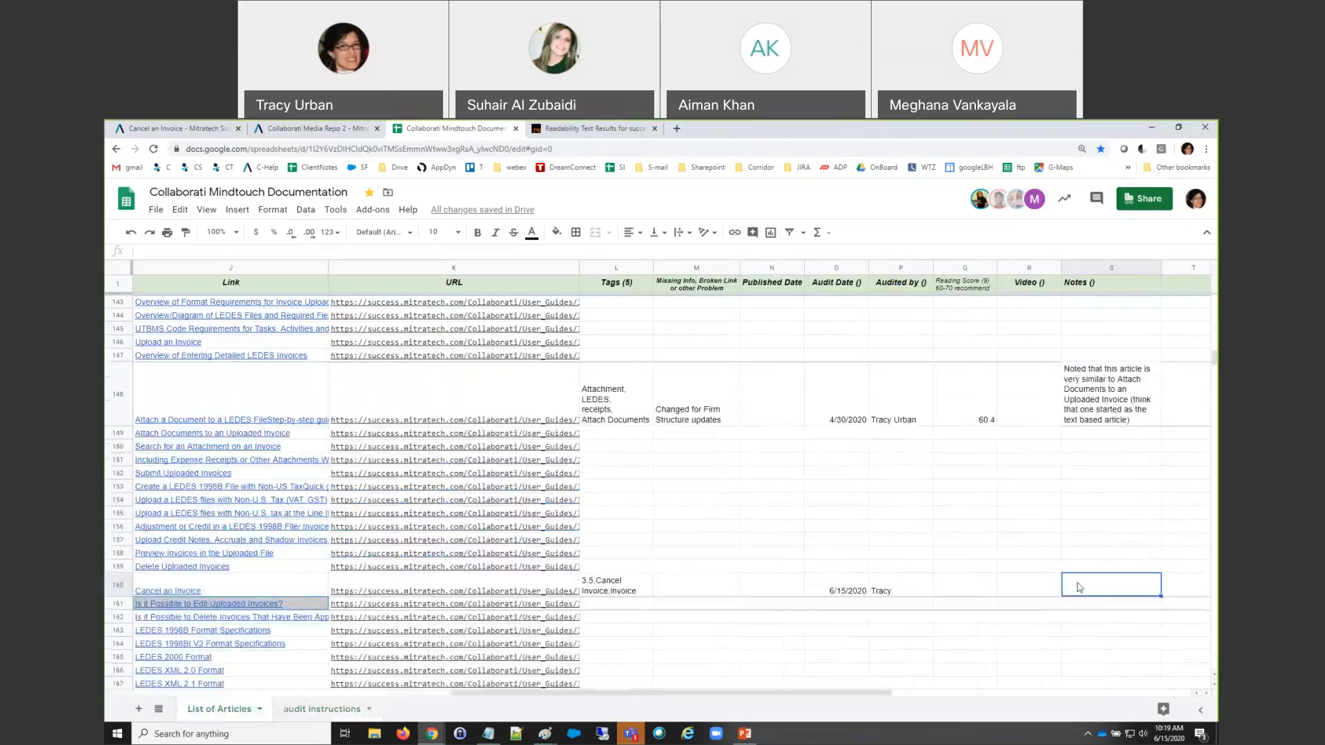
key("Left")
key("Left")
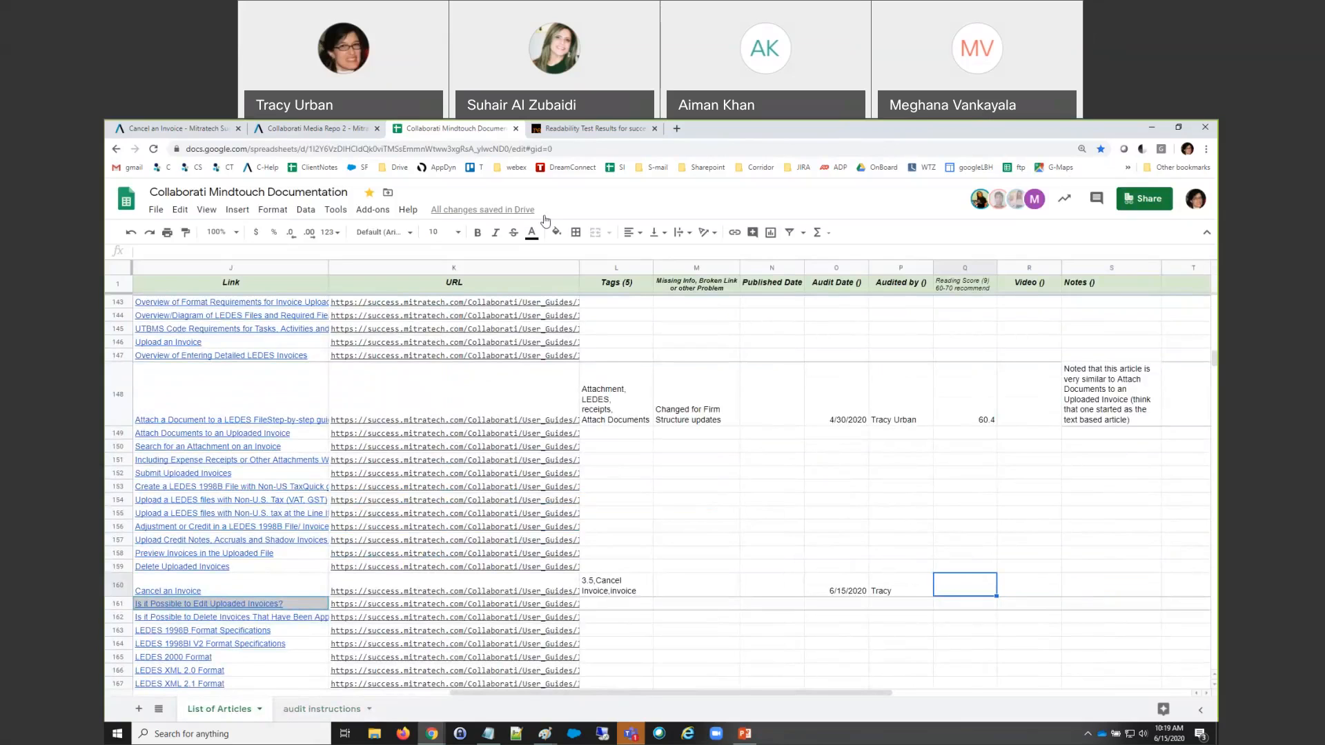
Review the readability test results against the article list and the Readability Score section of the audit instructions
left_click(538, 128)
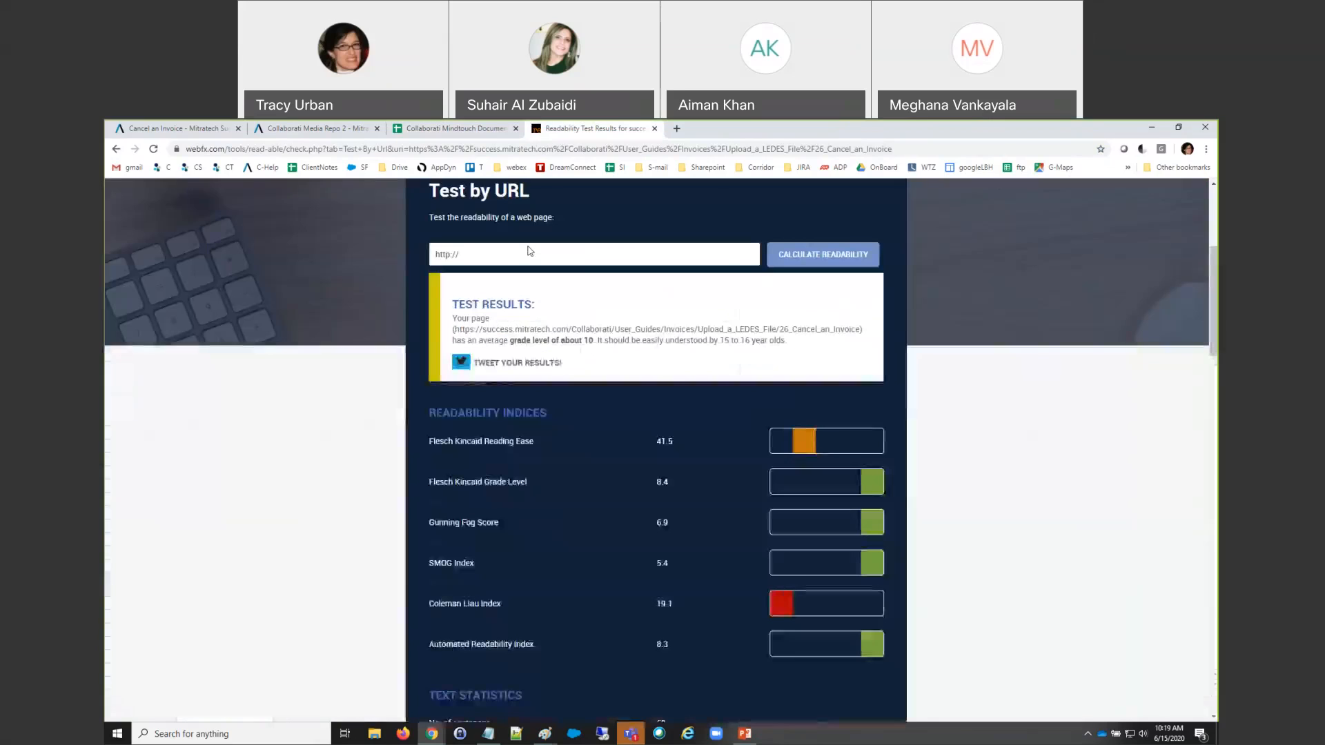
left_click(450, 129)
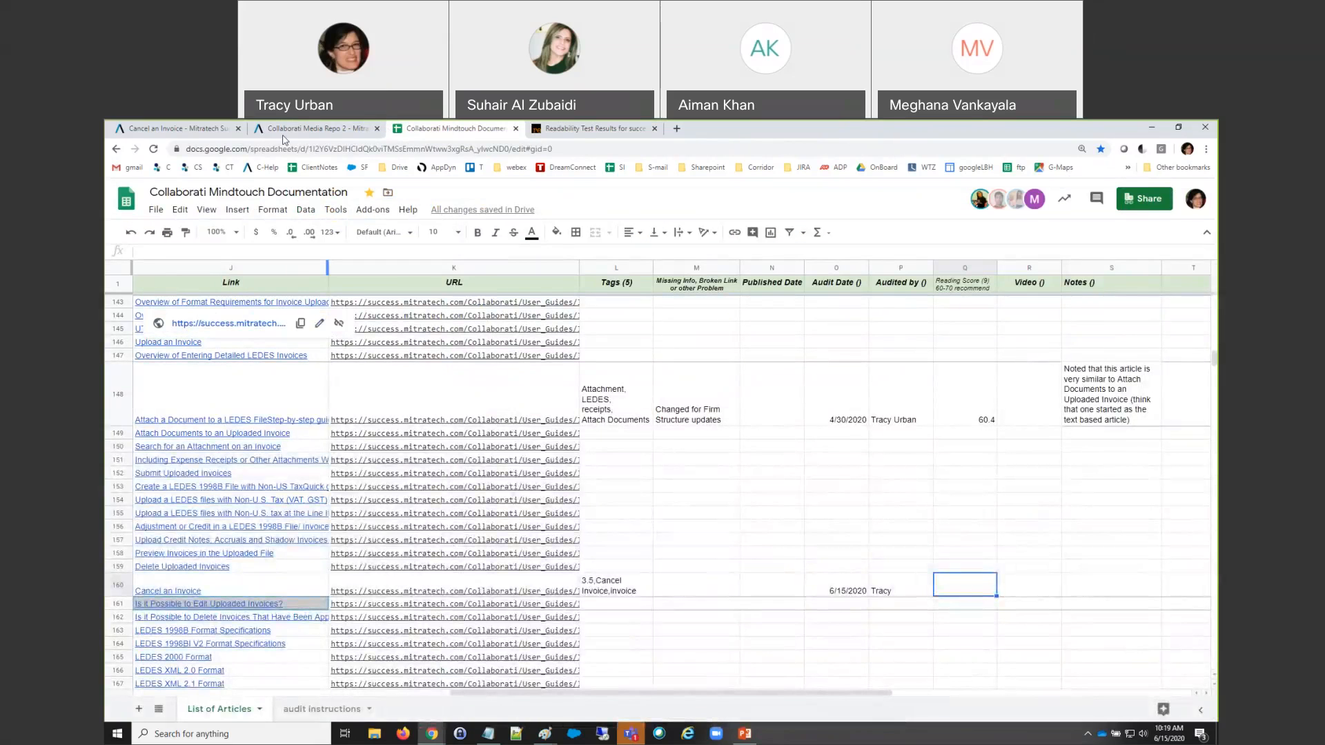
left_click(188, 131)
left_click(423, 130)
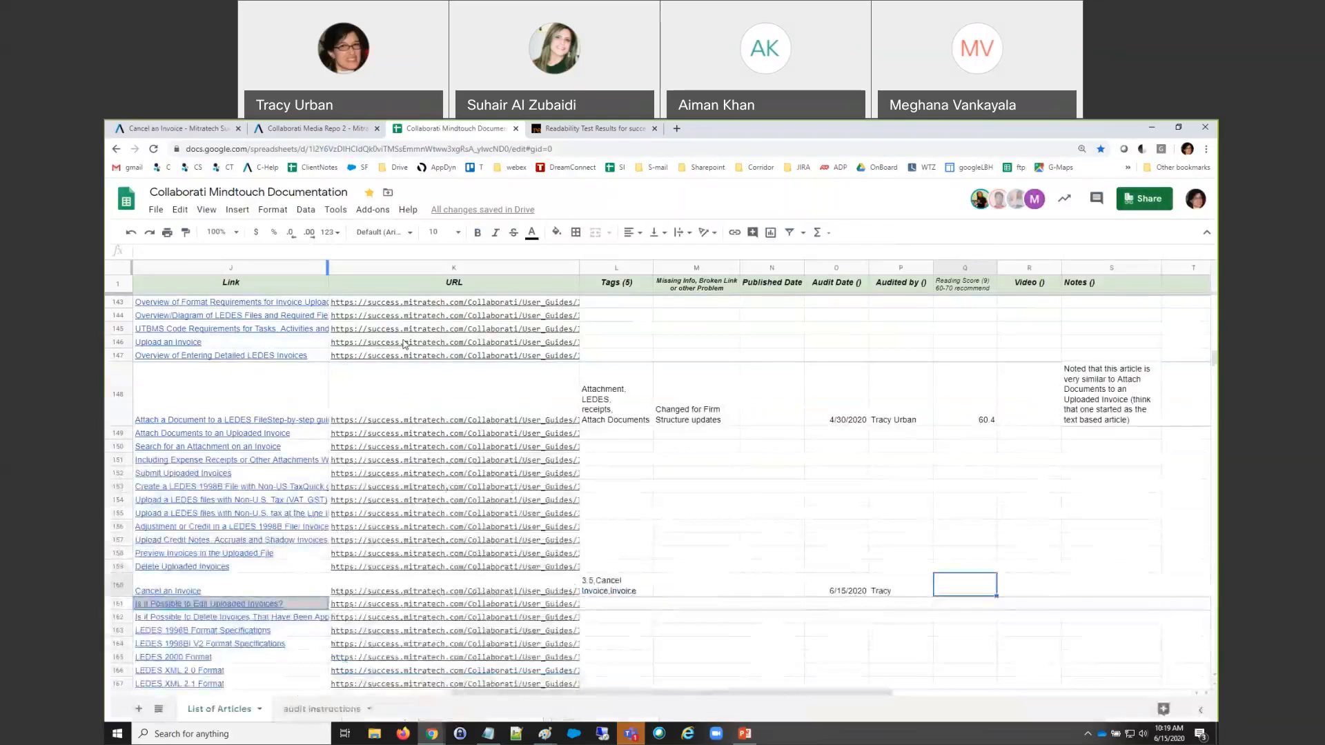
left_click(314, 710)
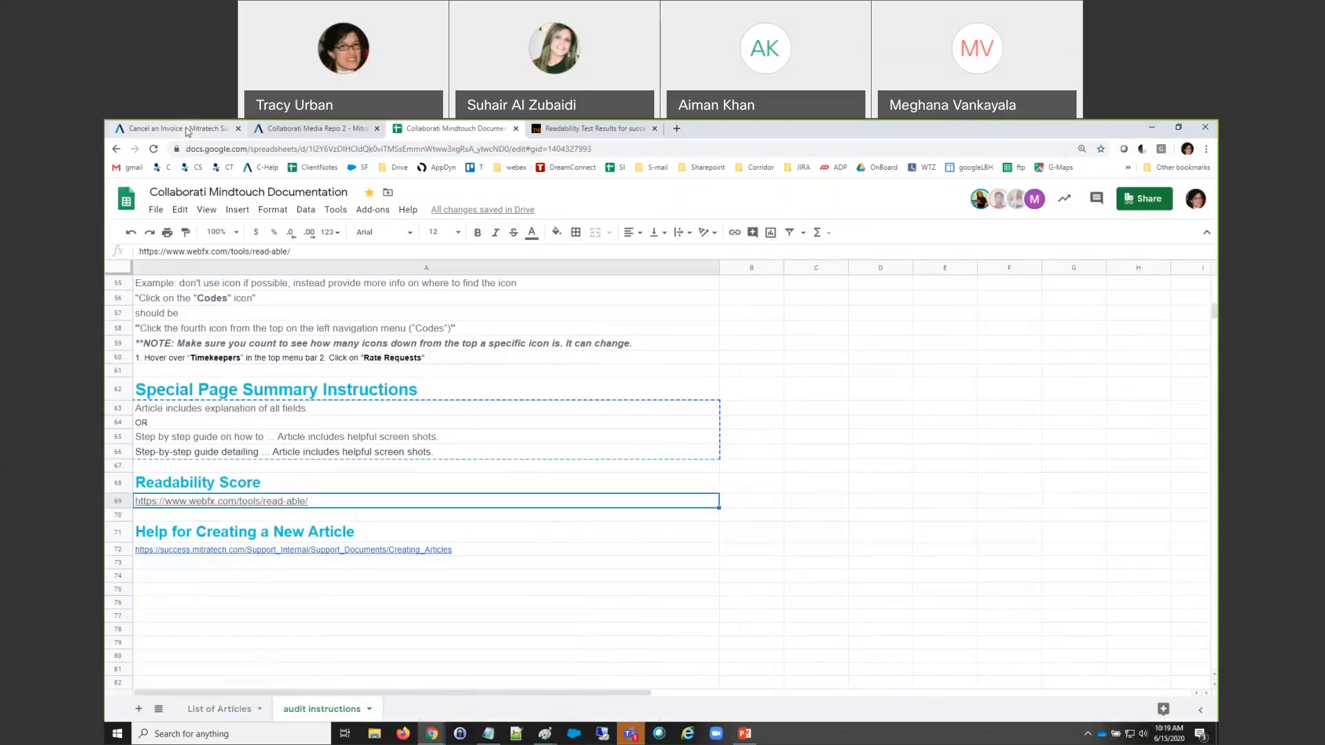
left_click(563, 132)
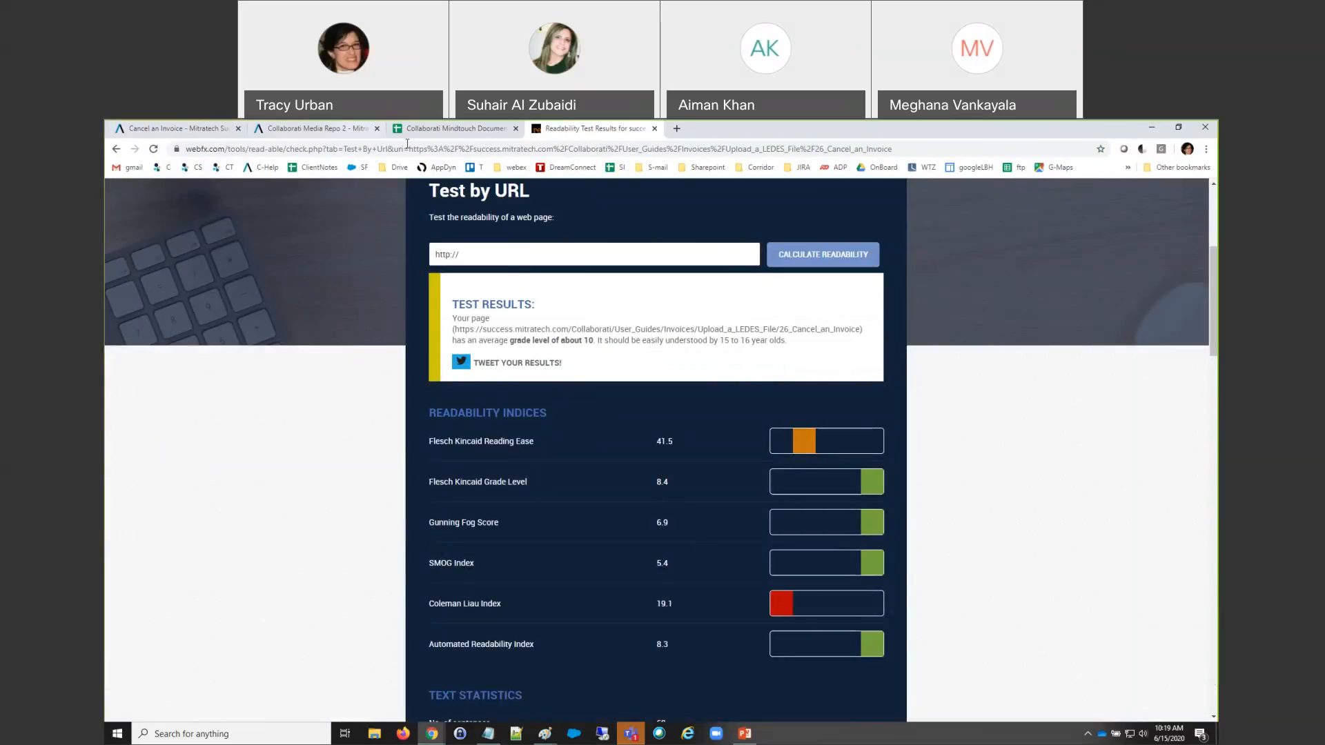
left_click(428, 131)
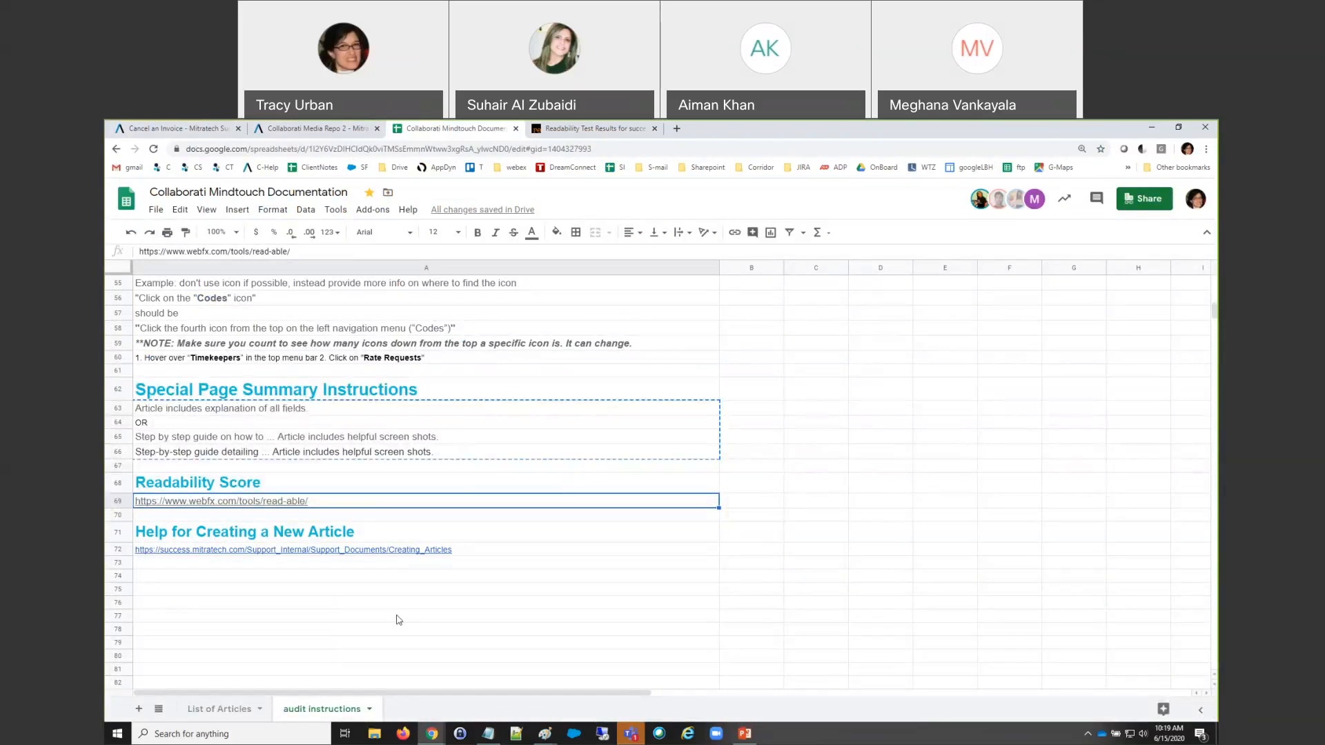
left_click(235, 709)
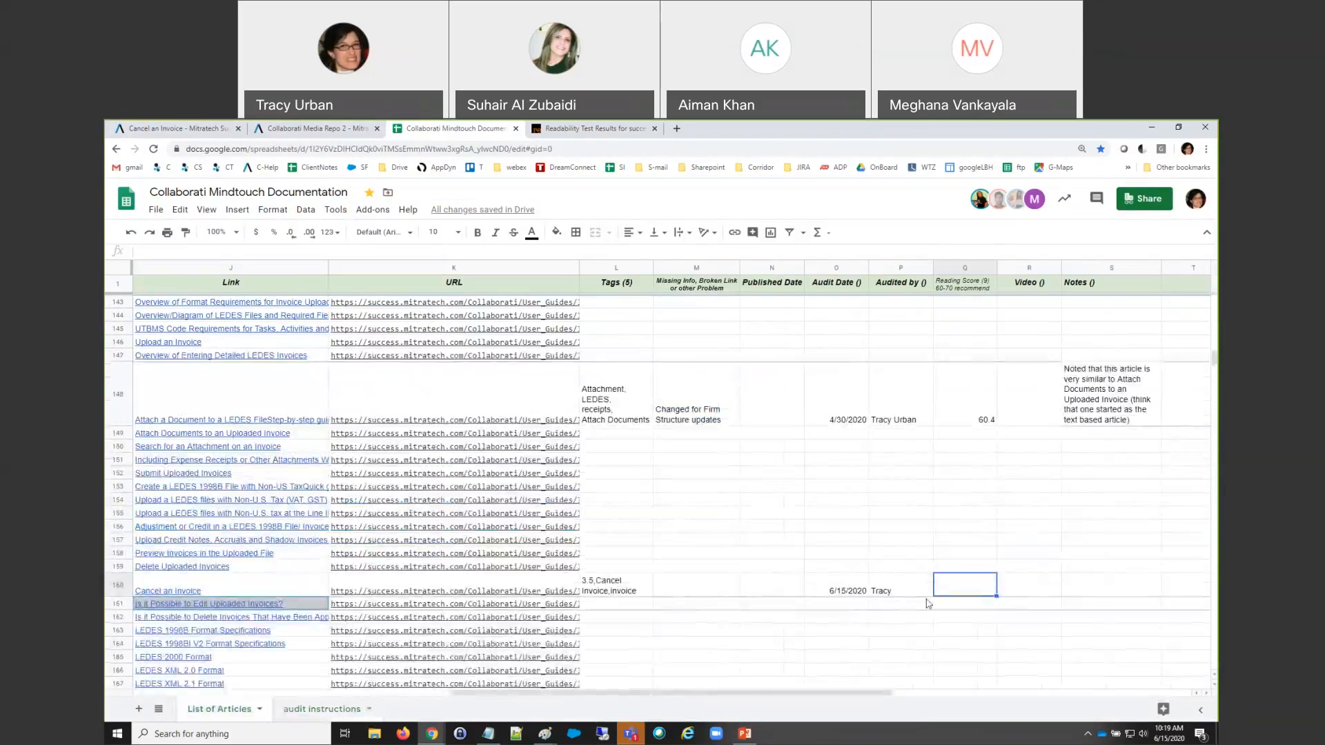
Examine the Reading Score column throughout the List of Articles, comparing other articles' scores with the readability test results
left_click(980, 414)
scroll(980, 414, "up", 20)
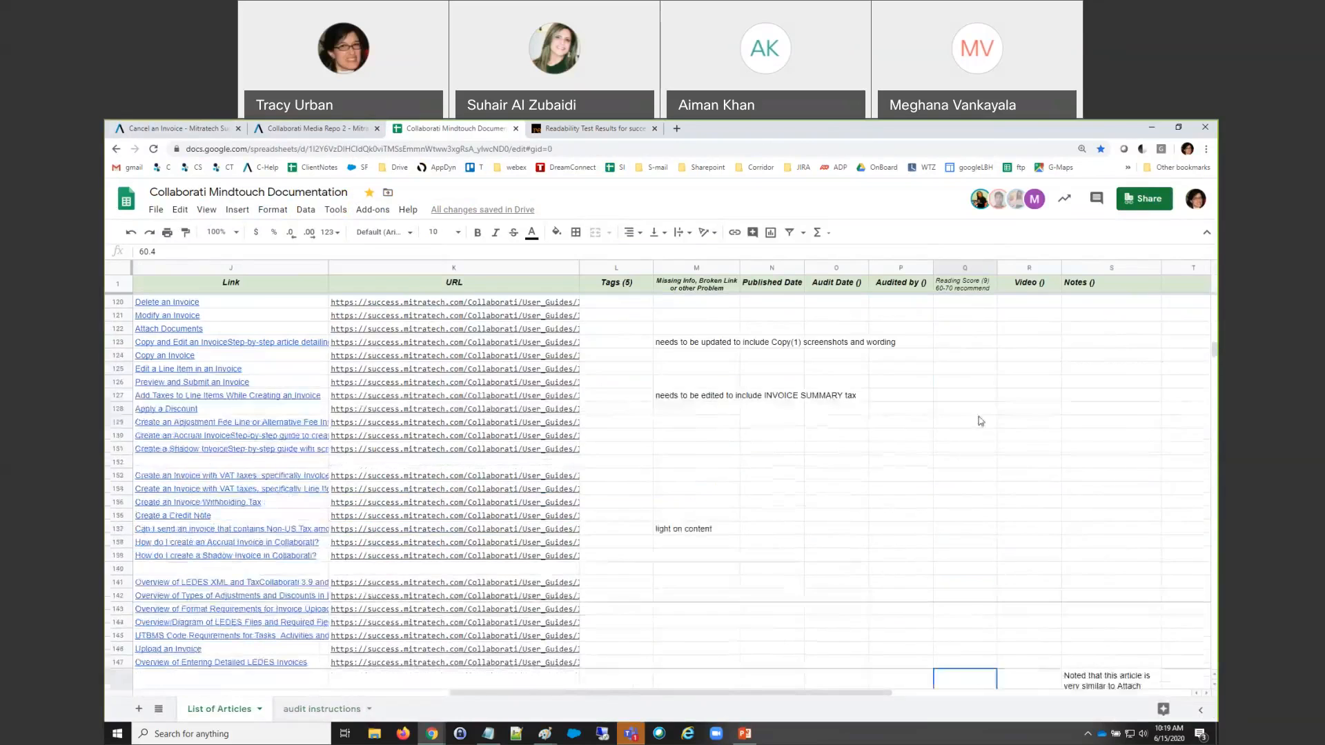
scroll(980, 408, "up", 6)
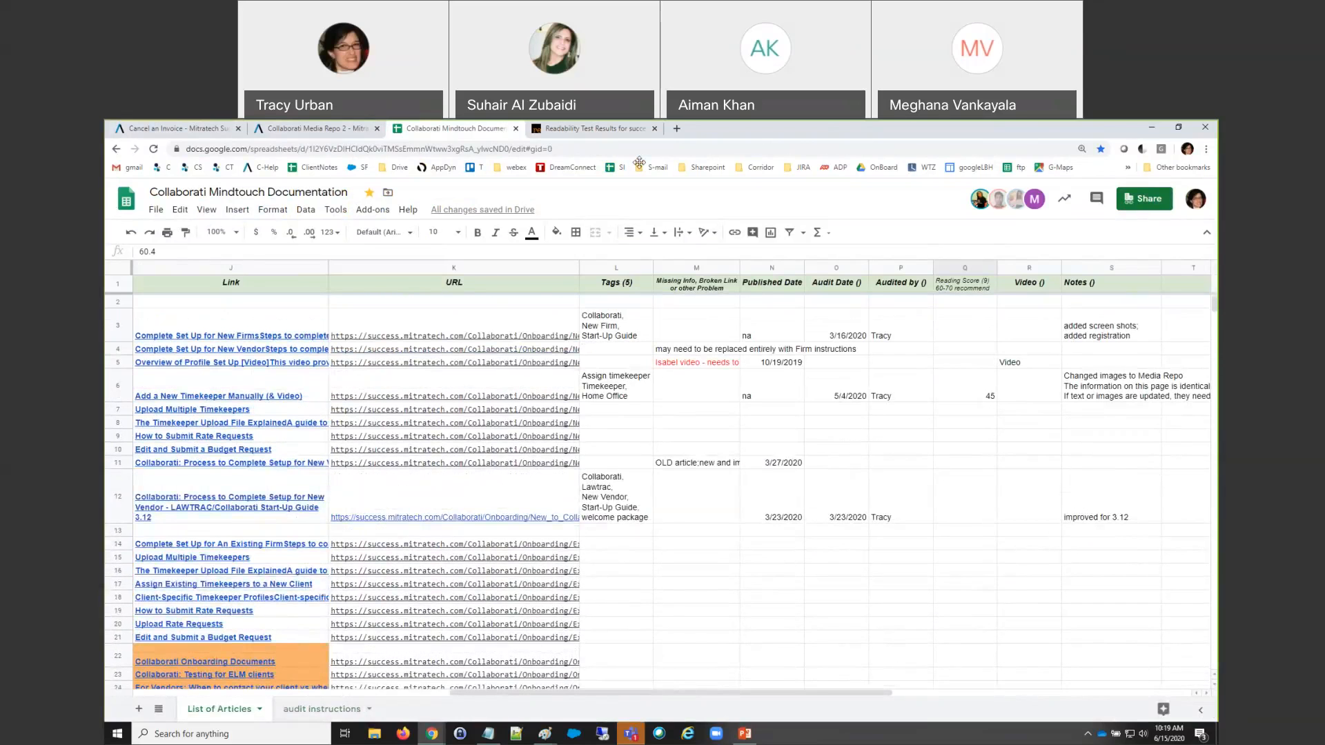
mouse_move(690, 129)
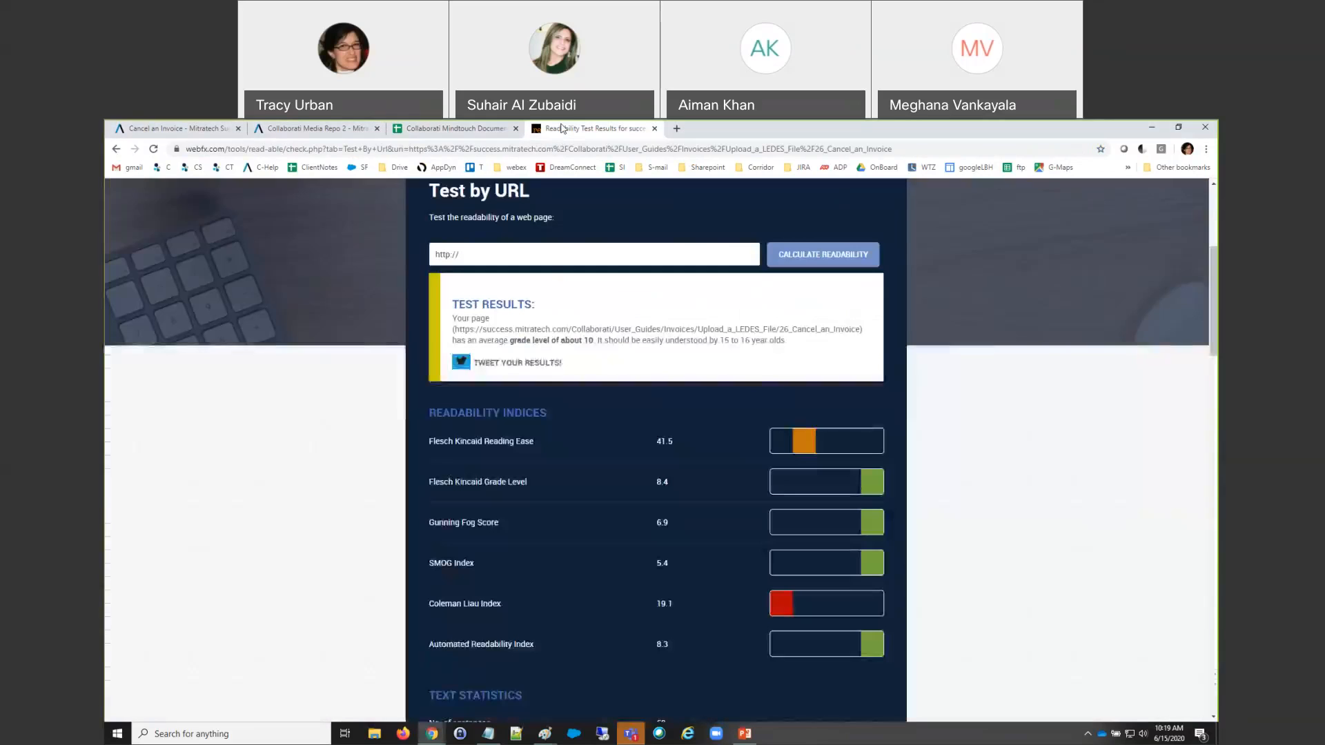
left_click(593, 129)
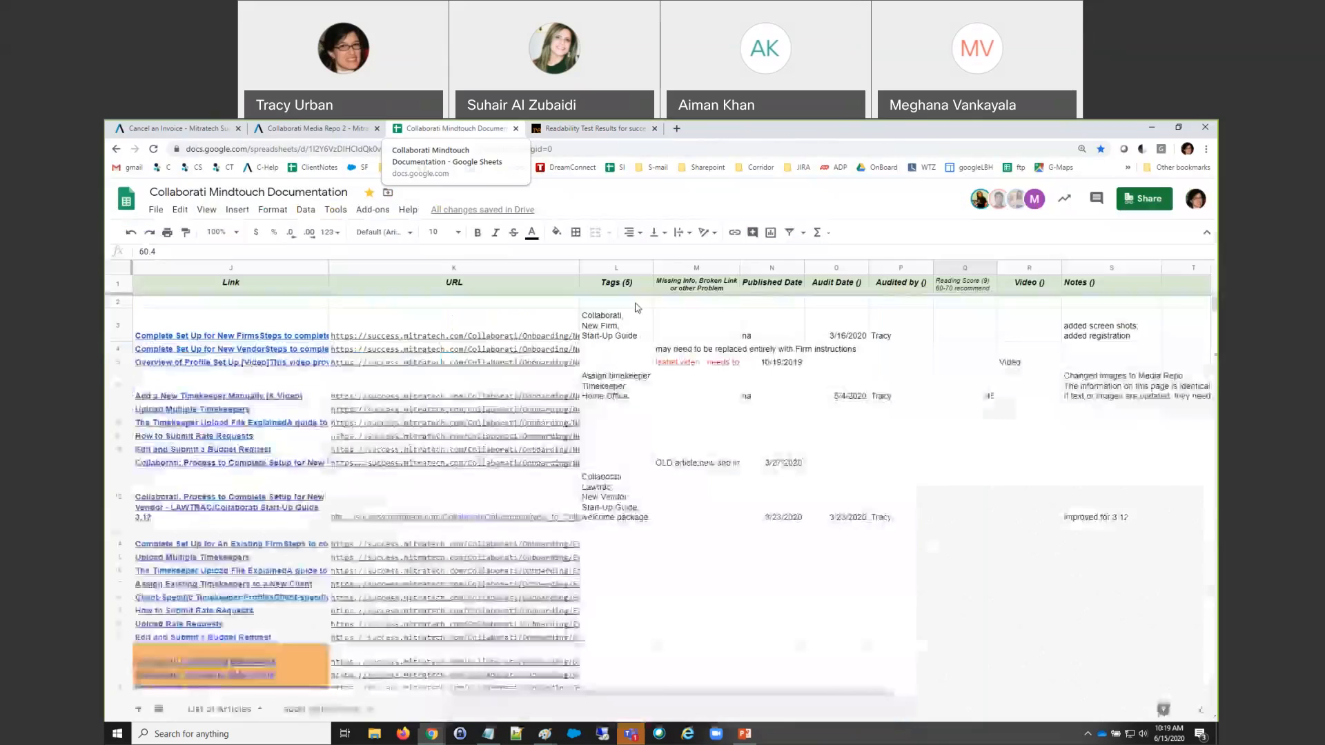
left_click(466, 131)
scroll(918, 571, "down", 10)
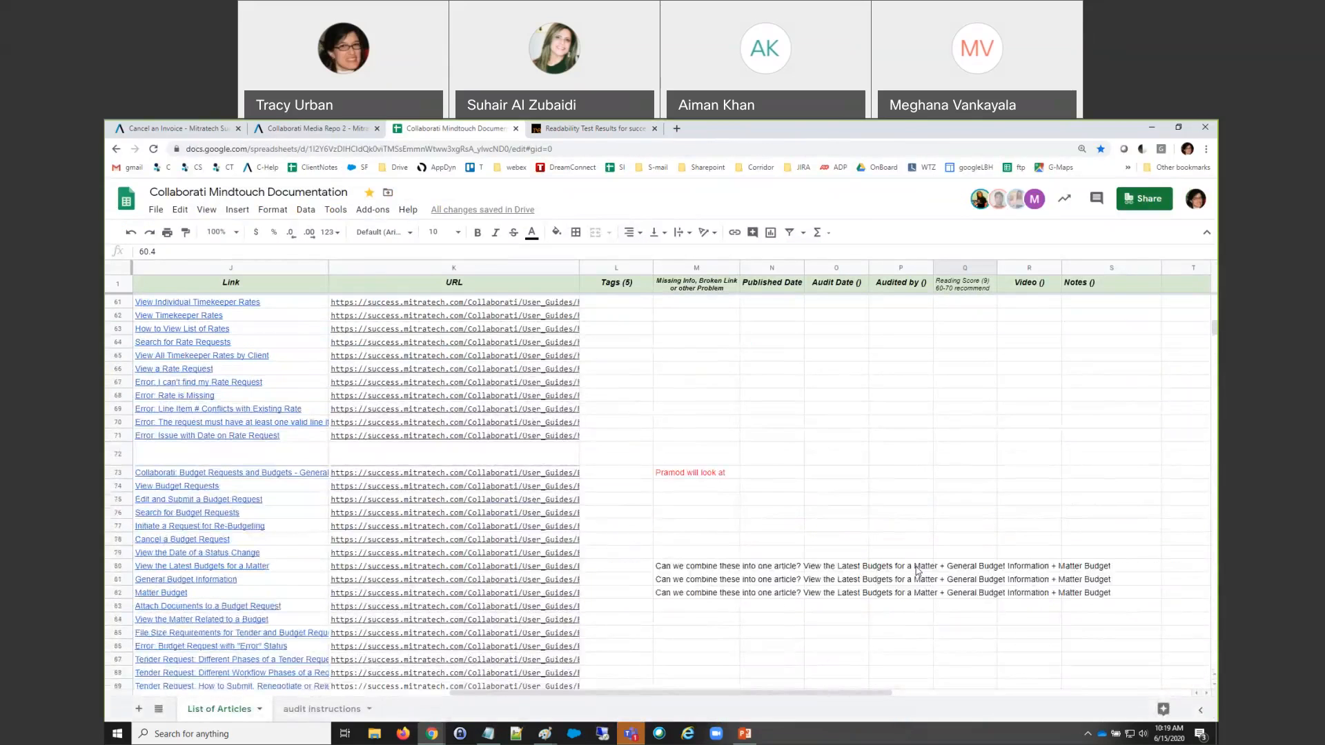
scroll(918, 572, "down", 3)
scroll(918, 572, "down", 6)
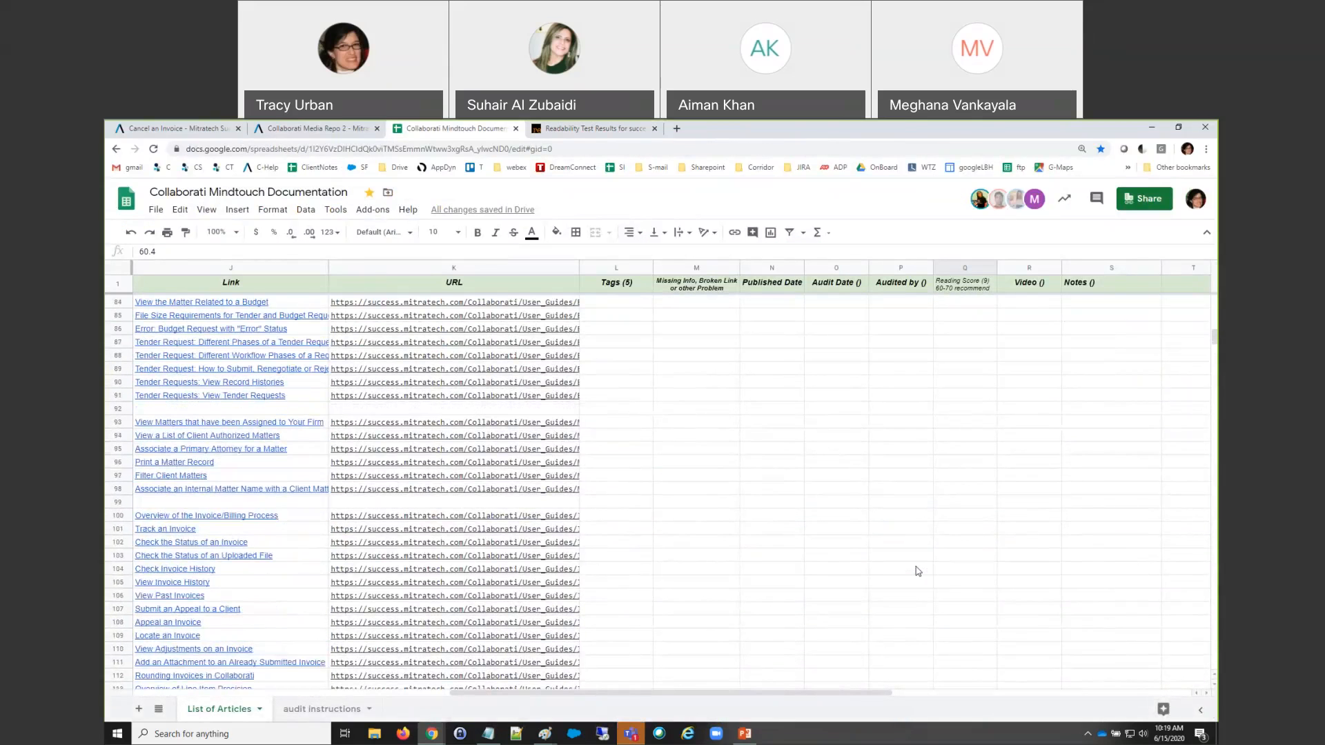
scroll(918, 571, "down", 8)
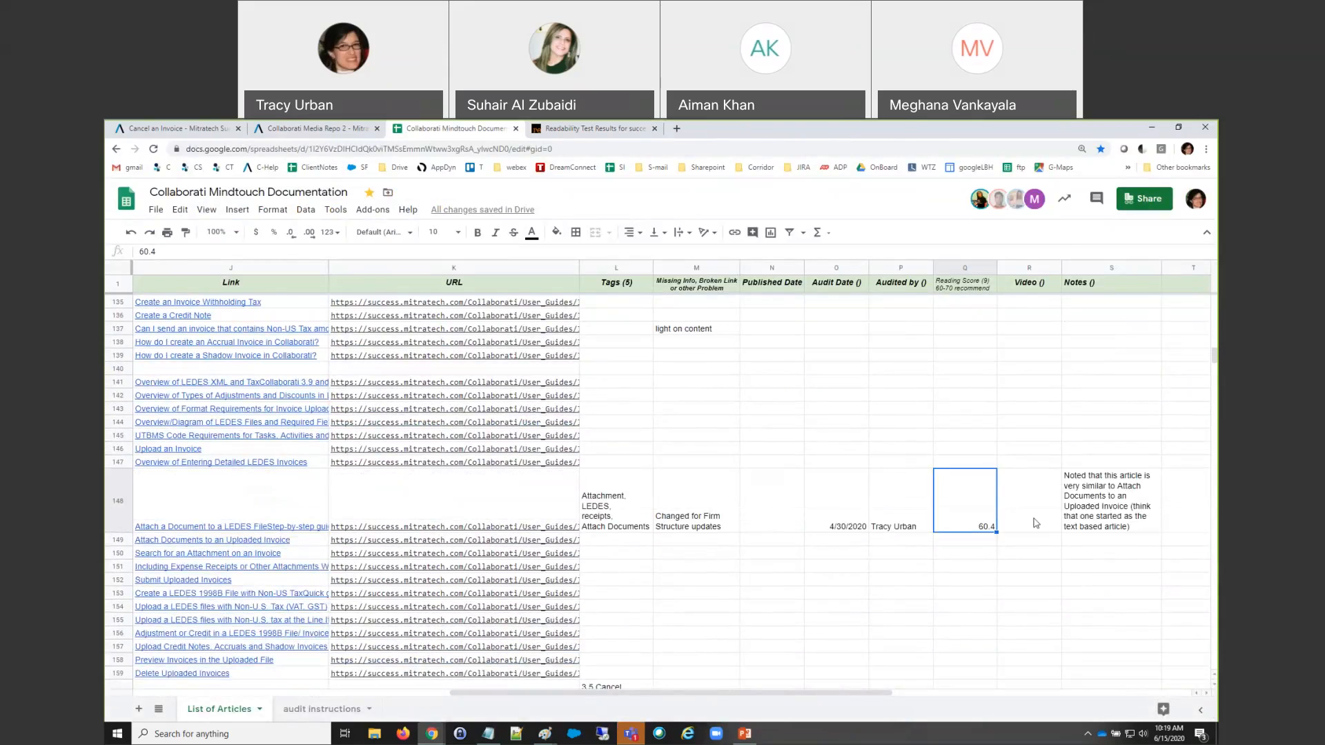
scroll(958, 508, "down", 8)
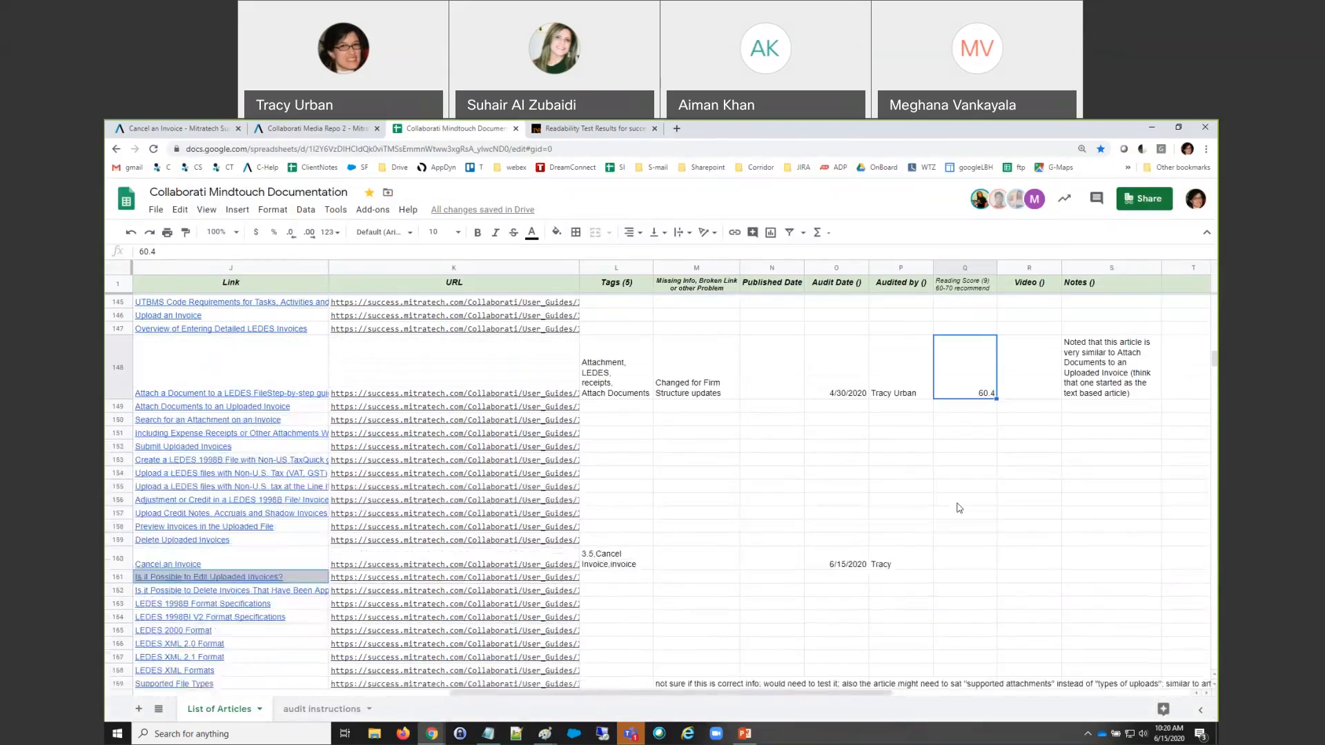
scroll(958, 508, "down", 15)
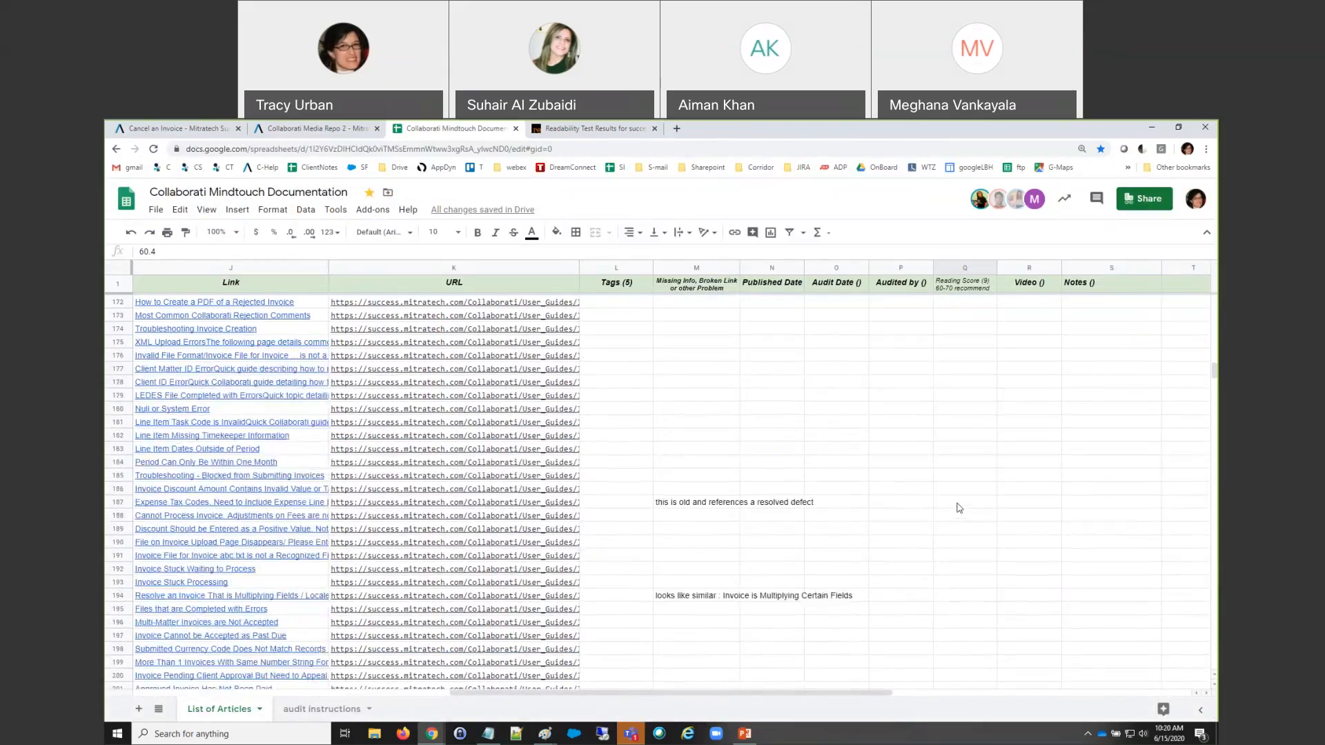
scroll(958, 506, "down", 9)
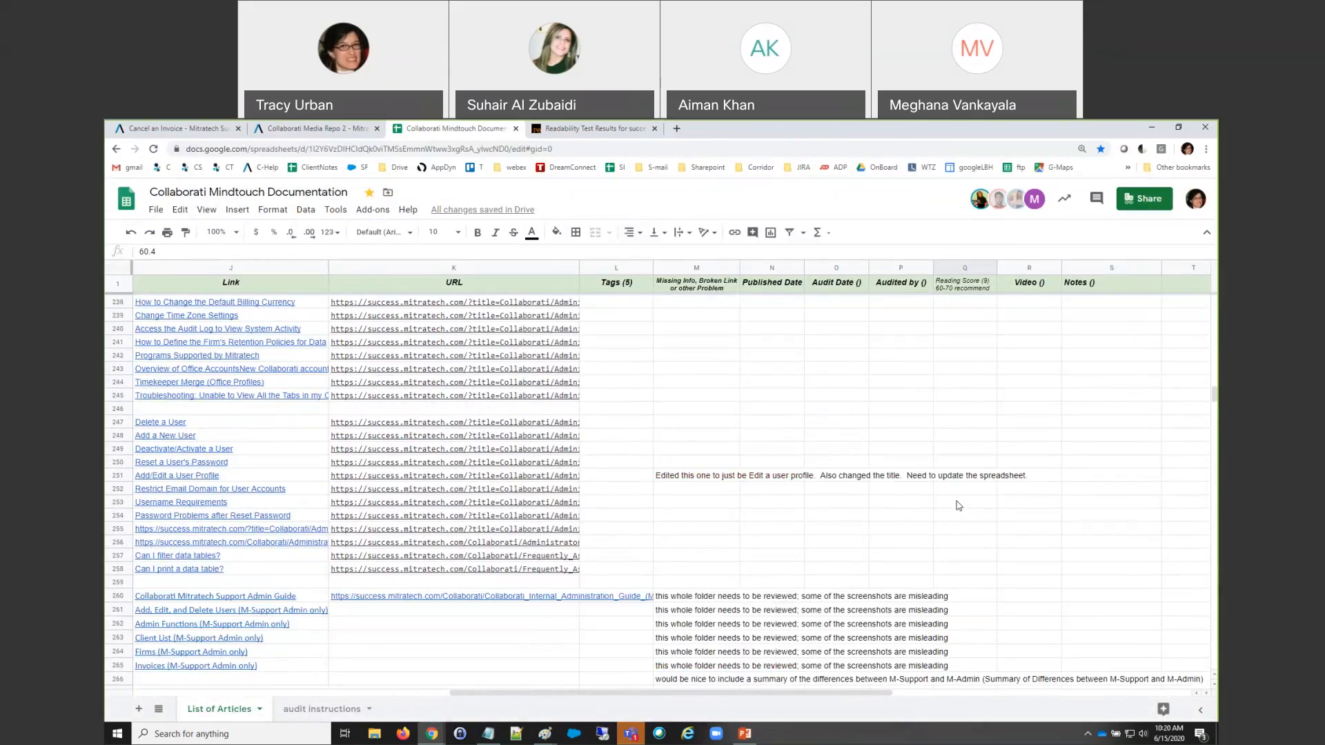
Search the sheet for "cancel" to return to the Cancel an Invoice row's audit cells, and close the search
key("ctrl+f")
type("cancel")
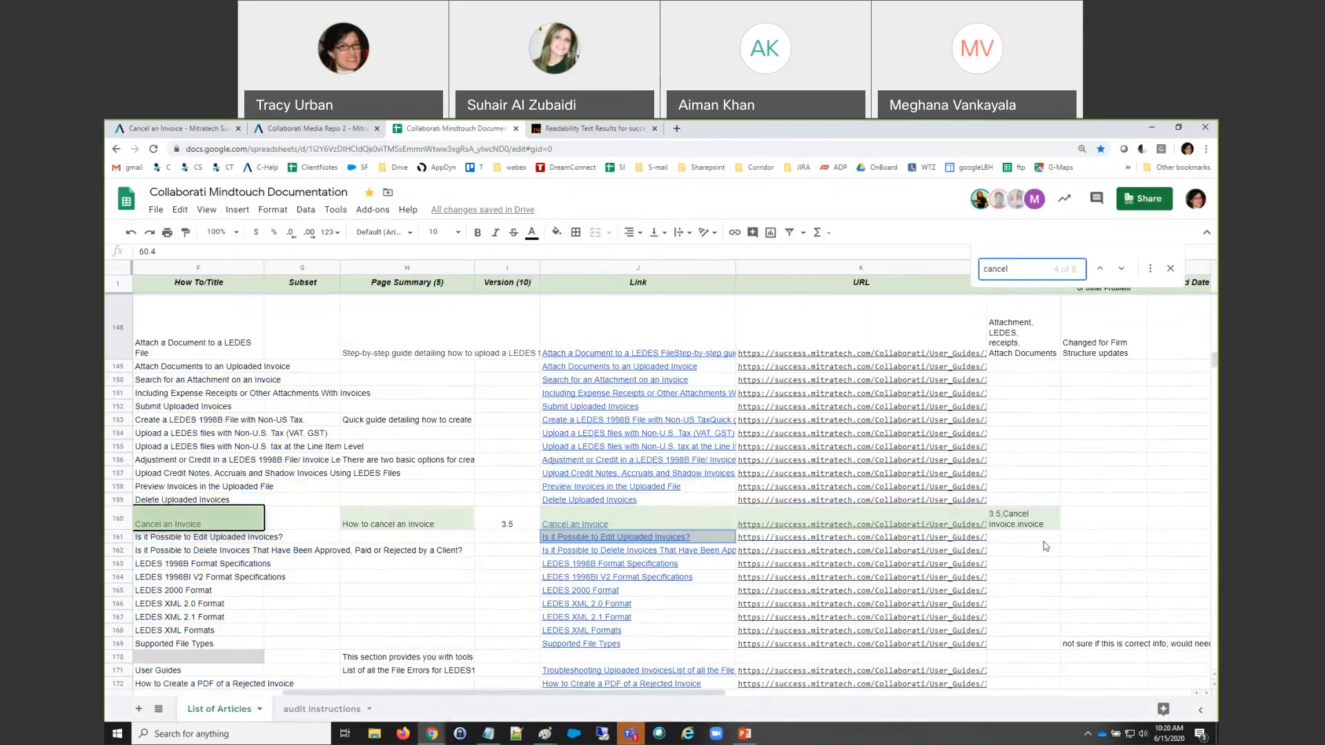
left_click(1091, 528)
key("Right")
key("Right")
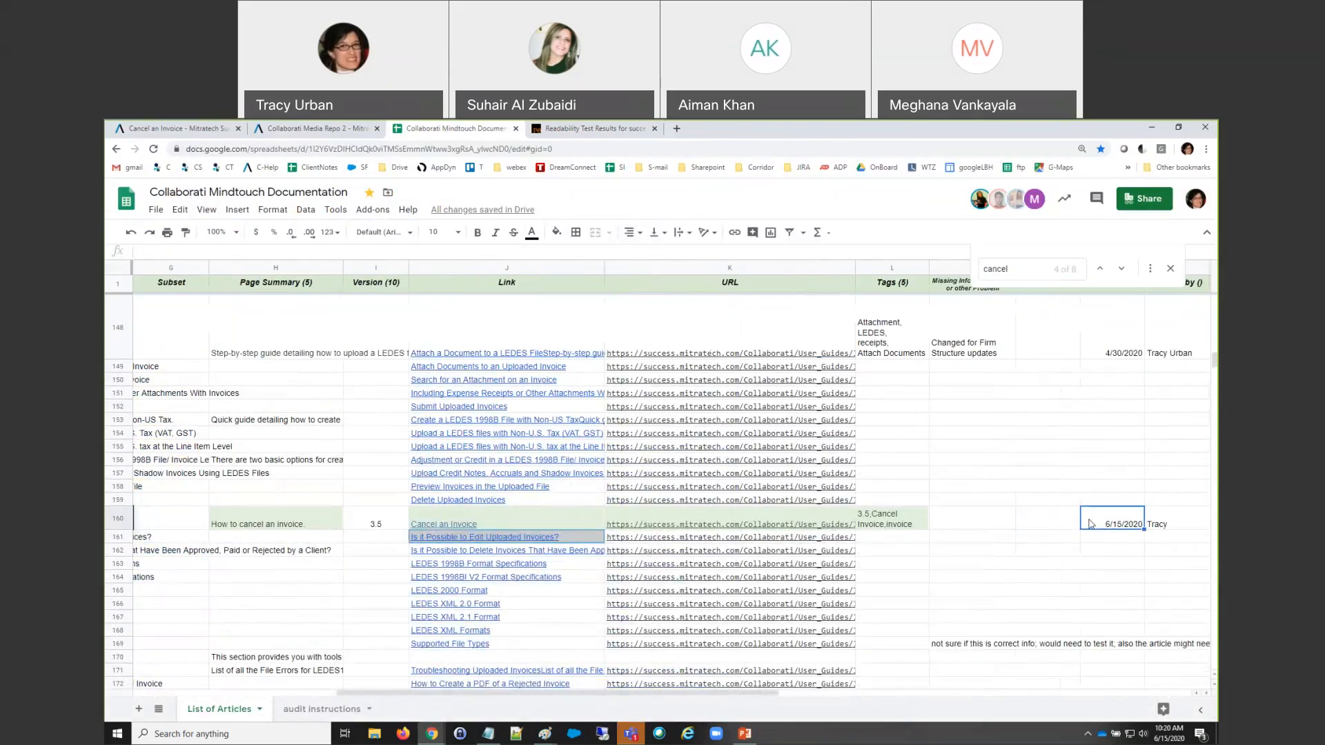
left_click(1170, 268)
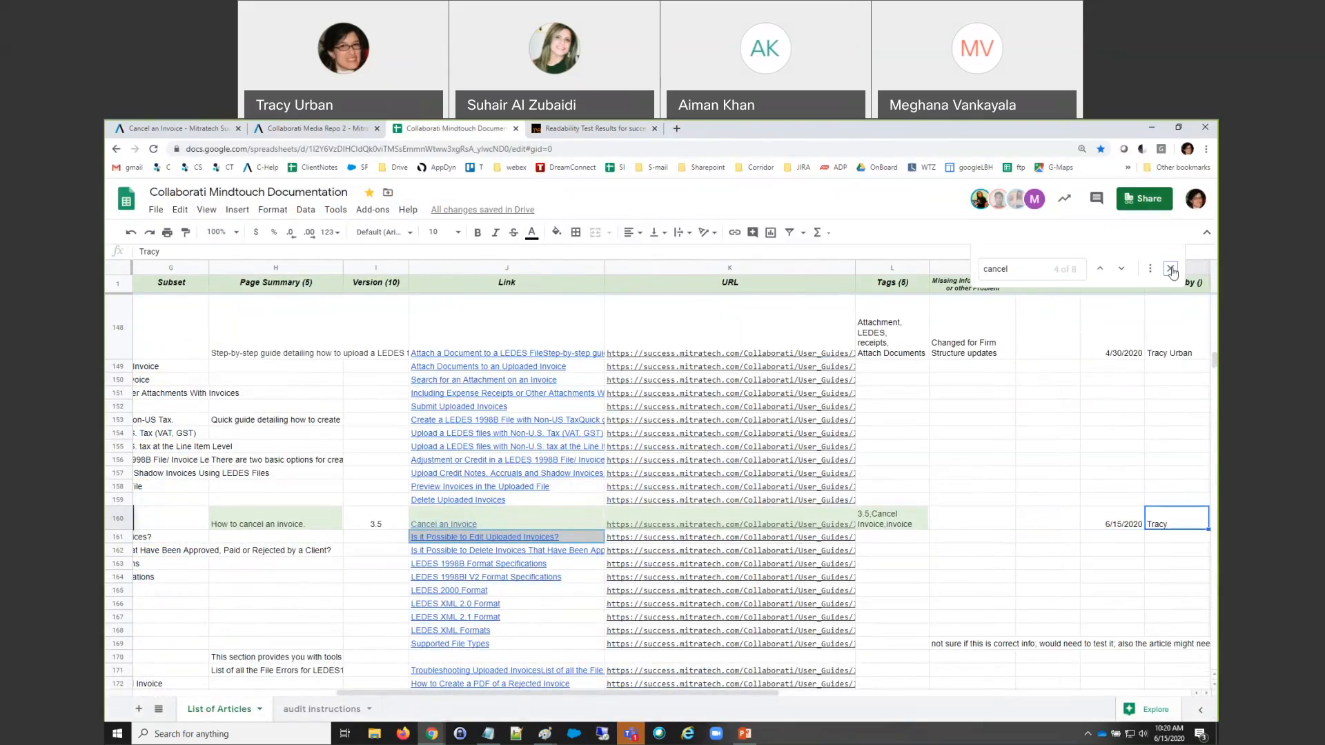
Record a Reading Score of 41.5 in the Cancel an Invoice row
key("Home")
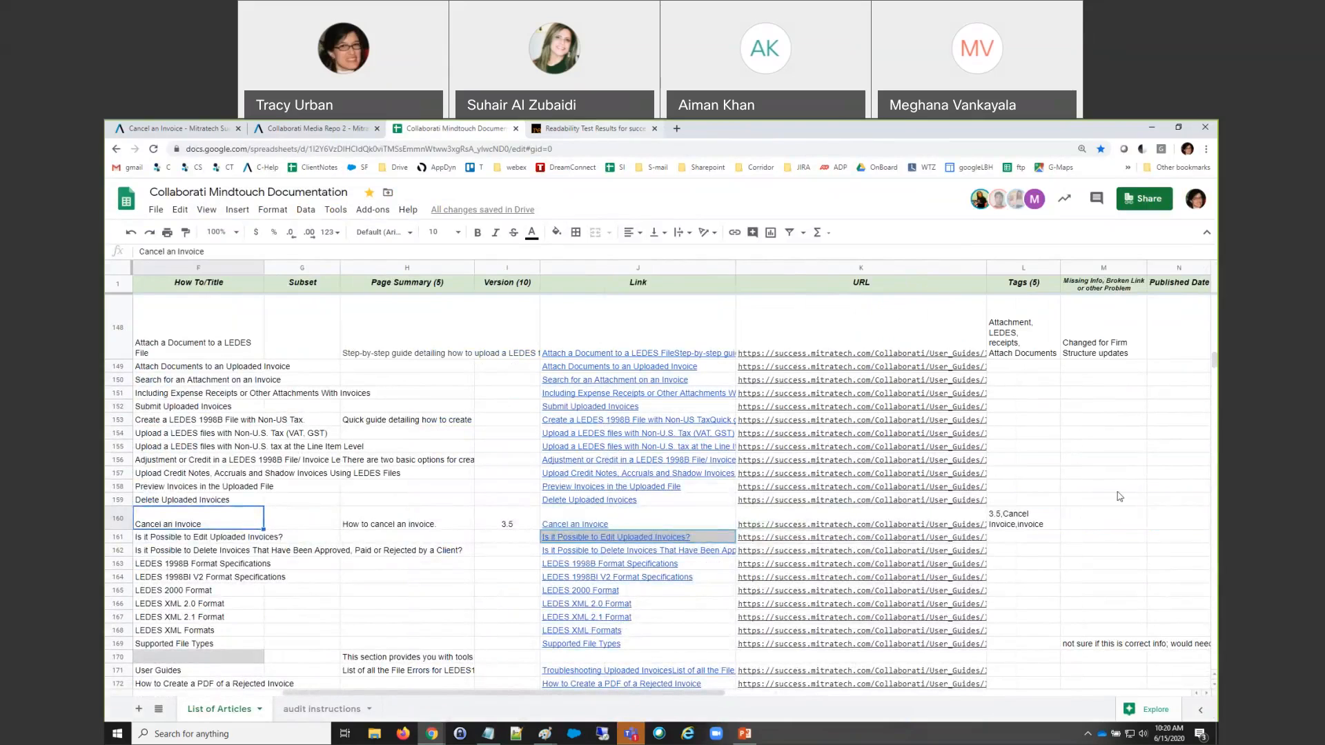
key("Right")
key("Right")
key("Right")
key("Right")
key("Right")
key("Right")
key("Right")
key("Right")
key("Right")
key("Right")
key("Right")
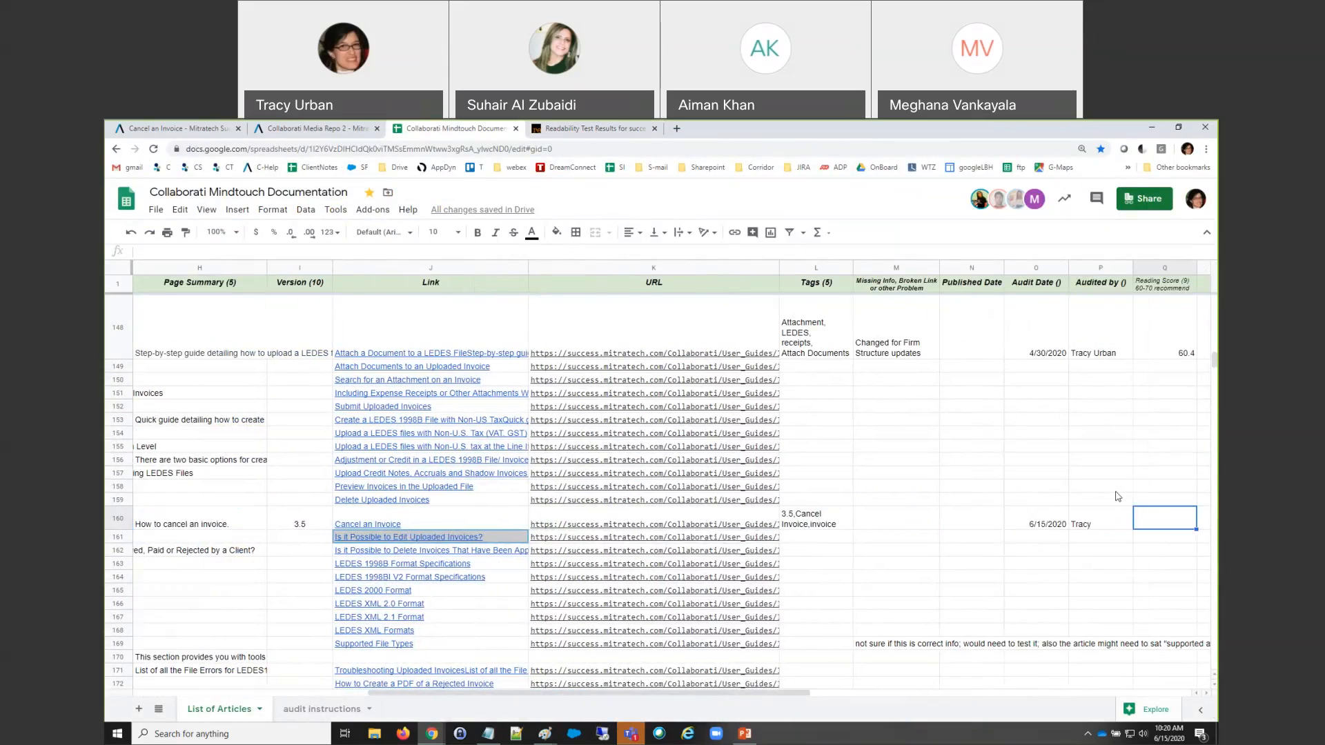
type("41.5")
left_click(1101, 523)
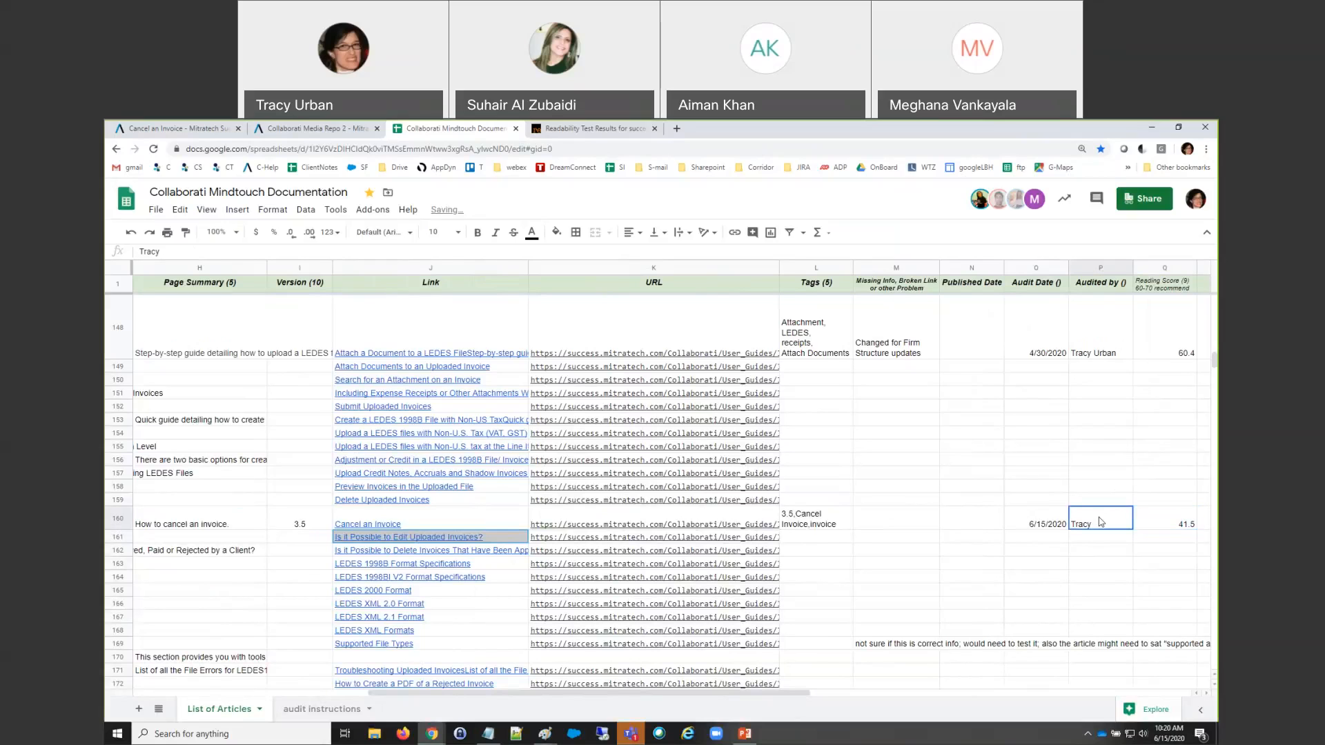
Add the note "short article" in the Notes column of the Cancel an Invoice row
key("Right")
key("Right")
key("Right")
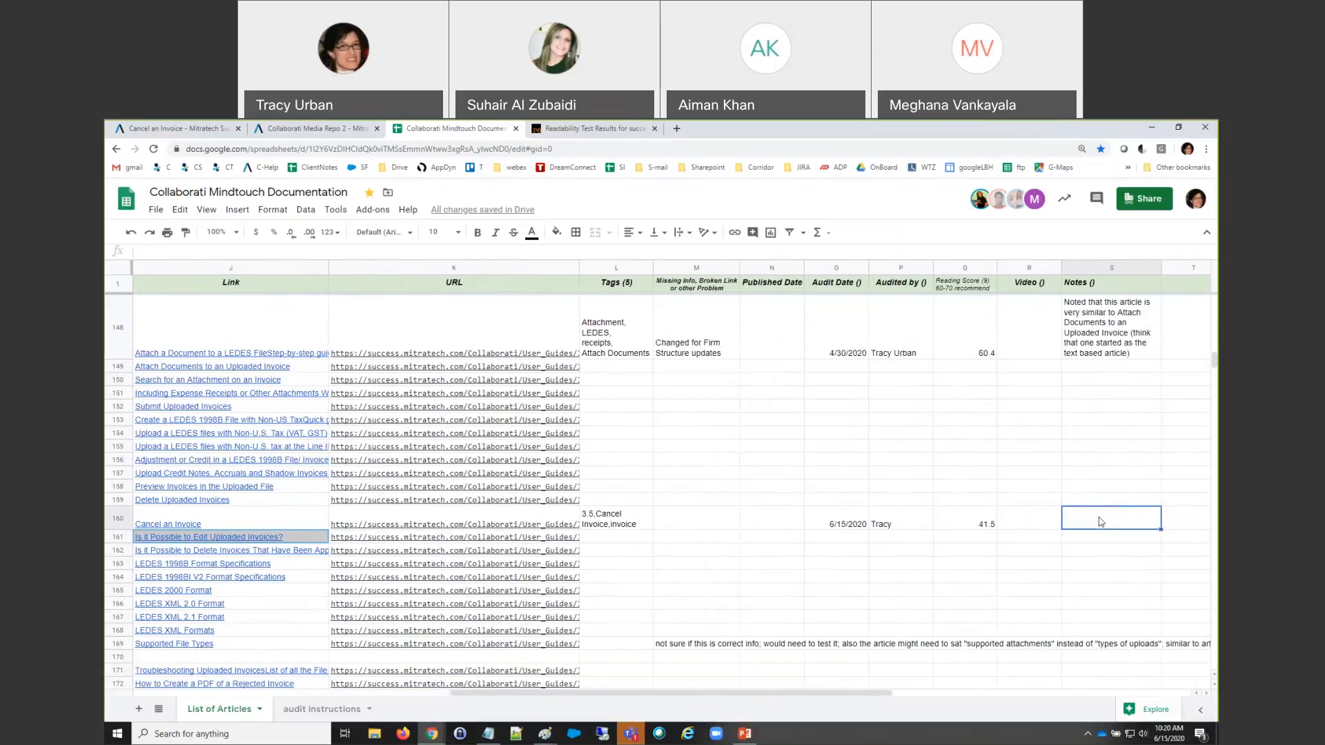
type("short article")
key("Return")
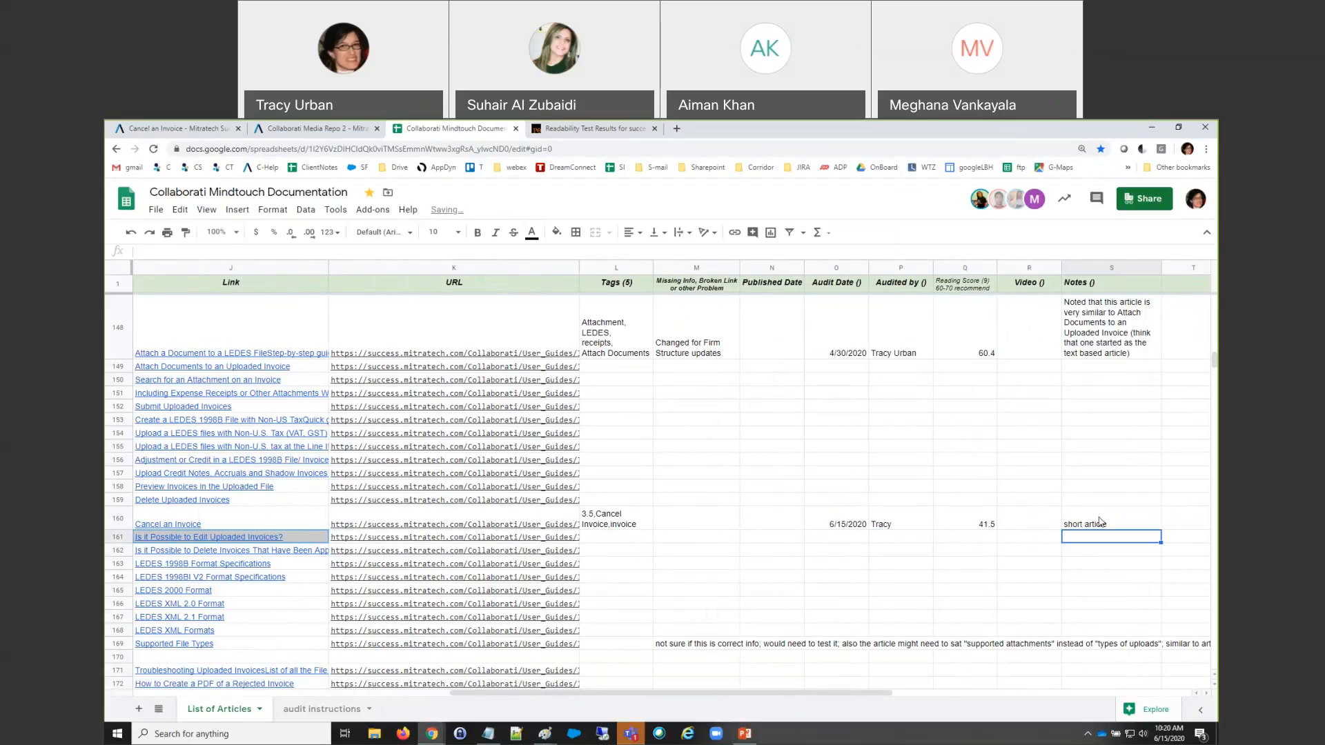
Go to the Missing Info, Broken Link or other Problem cell in the Cancel an Invoice row
left_click(701, 522)
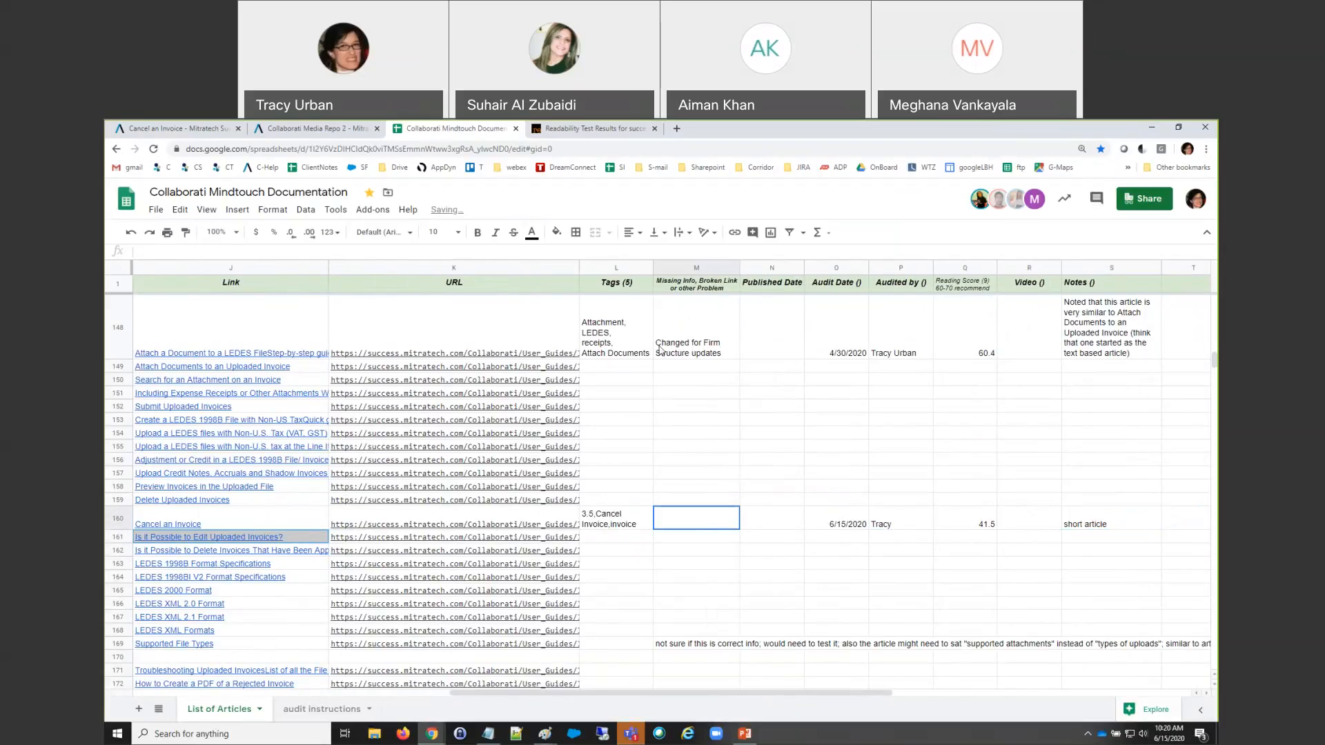